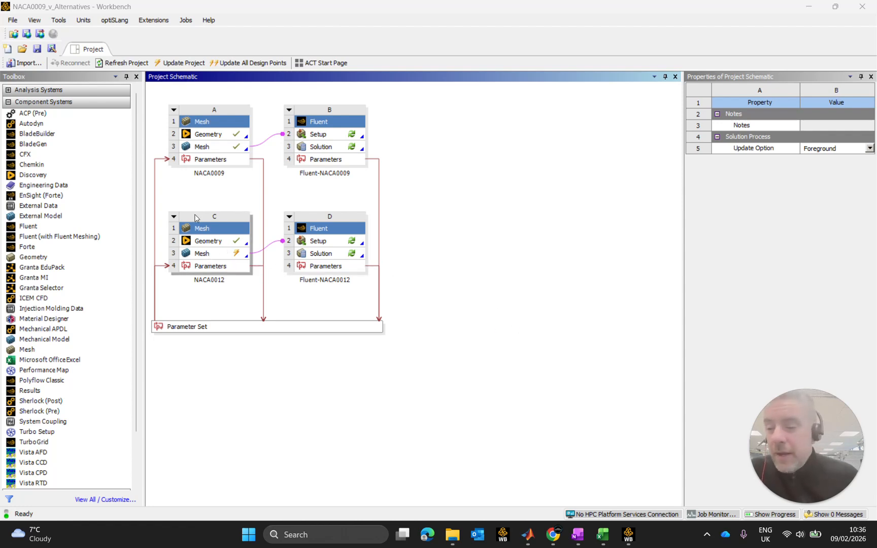
Add a standalone Geometry component system beside the Fluent-NACA0012 system and view the geometry creation options of its cell.
drag(42, 260, 477, 242)
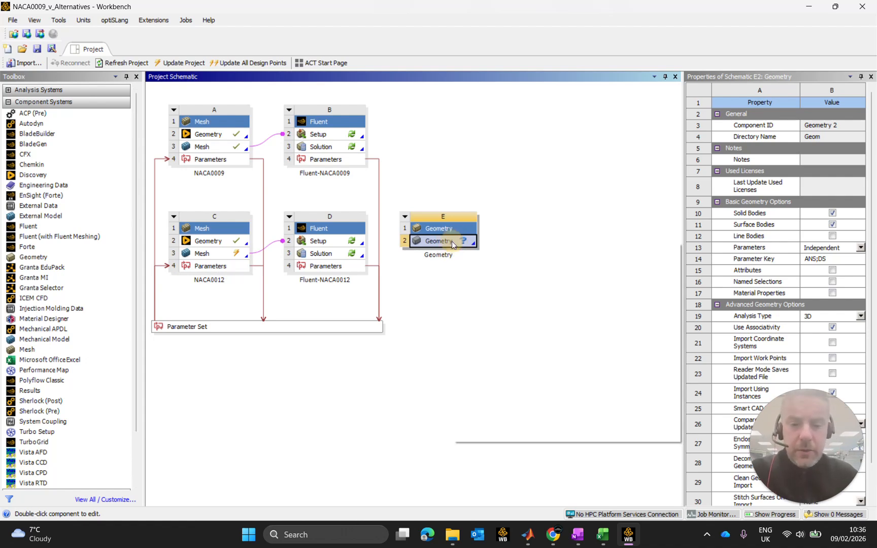
right_click(451, 242)
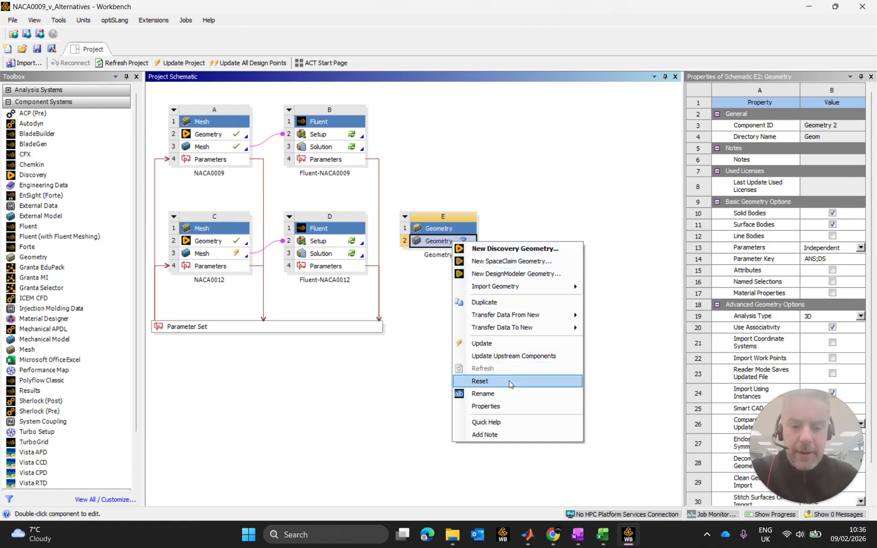
mouse_move(510, 333)
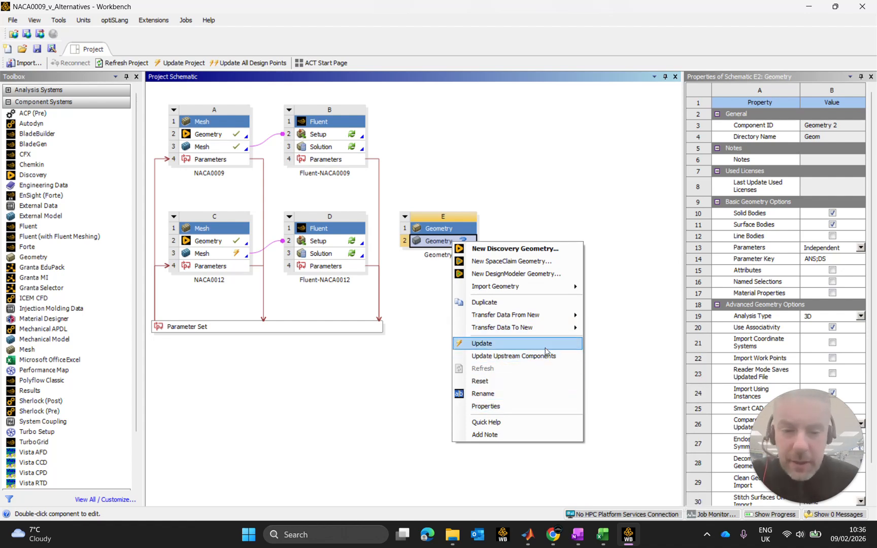
click(553, 206)
Delete the standalone Geometry system from the project schematic.
click(440, 234)
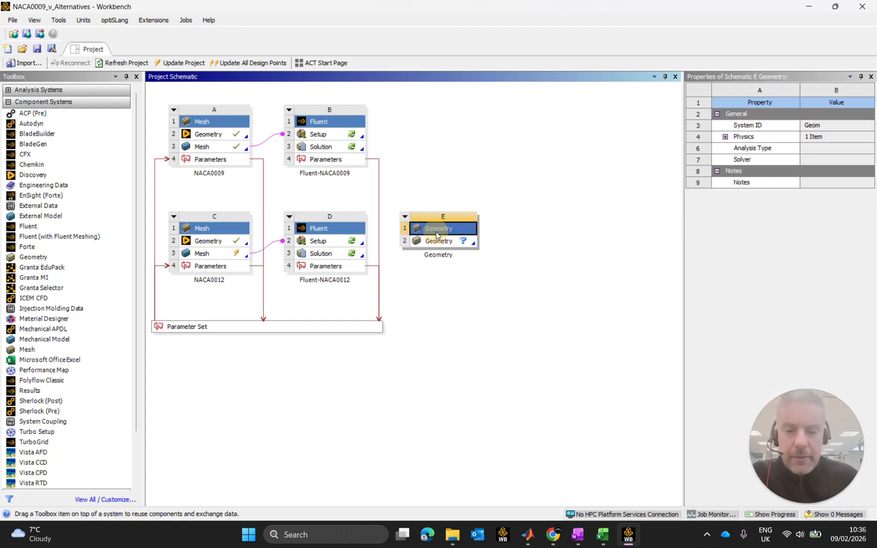
right_click(439, 232)
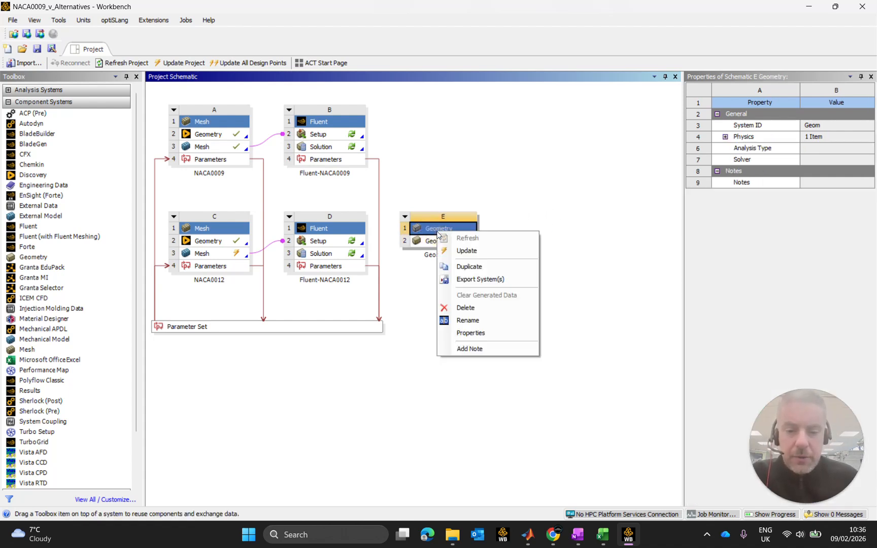
click(476, 307)
click(464, 285)
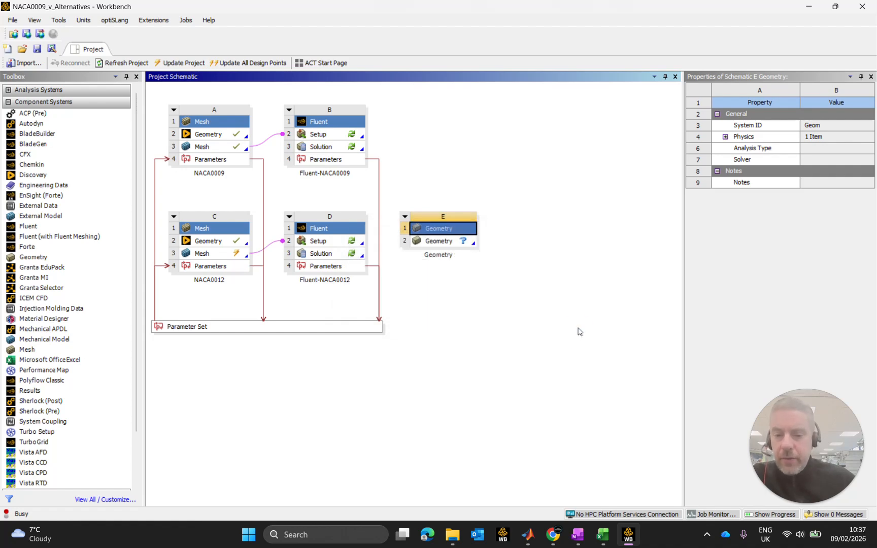
Open the NACA0009 mesh system's parameters, review its mesh division inputs, and return to the project schematic.
double_click(206, 161)
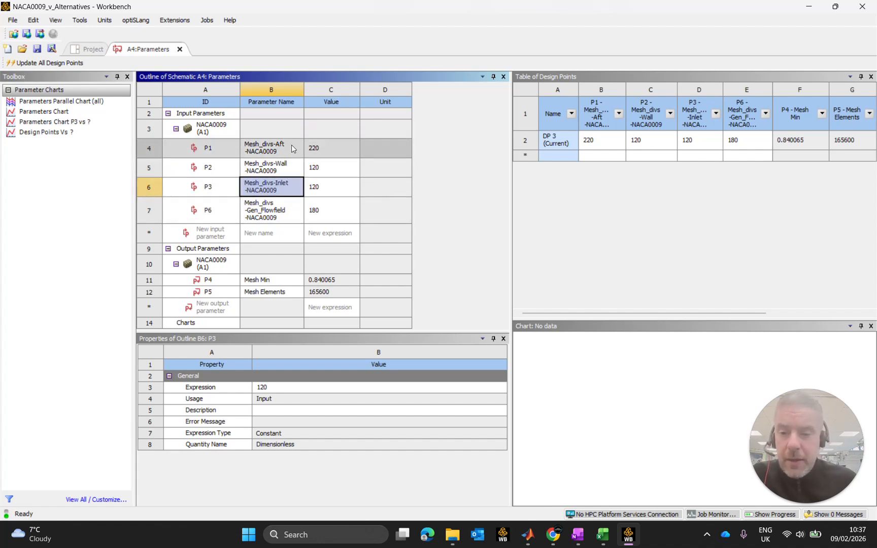
click(286, 167)
click(292, 211)
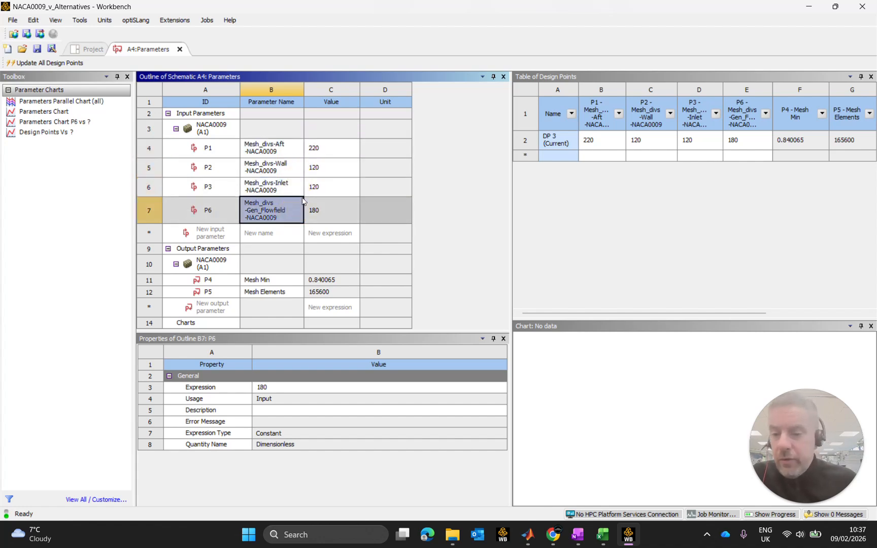
click(277, 154)
click(281, 168)
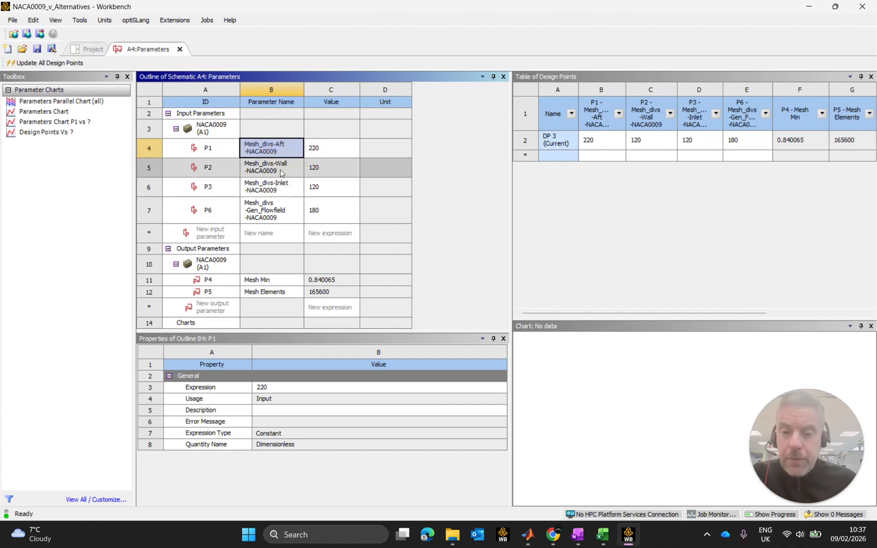
click(90, 49)
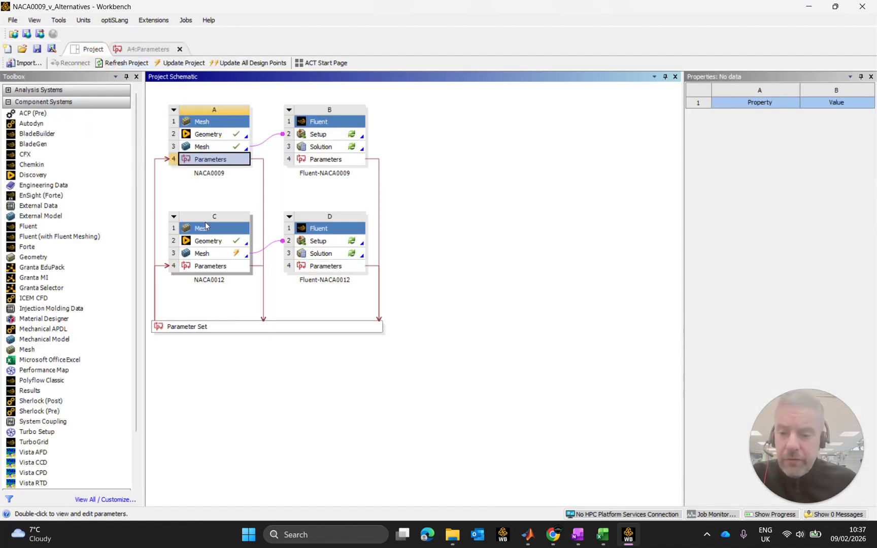
Review the NACA0012 mesh system's input parameters, and close both parameter views to return to the project schematic.
click(218, 273)
double_click(218, 273)
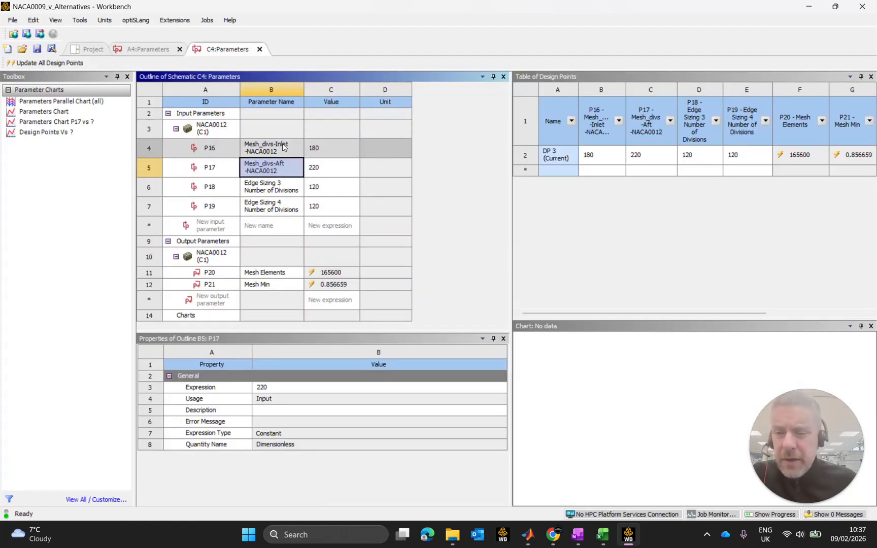
click(285, 191)
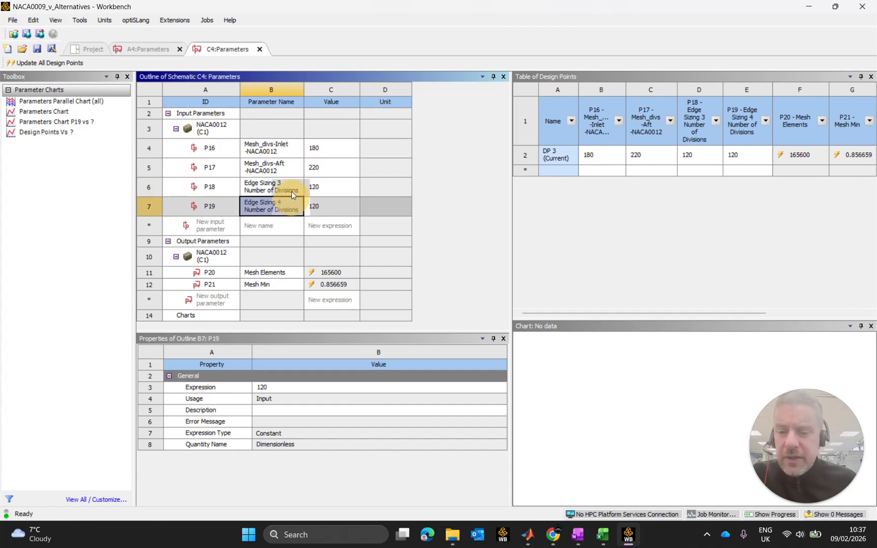
click(277, 148)
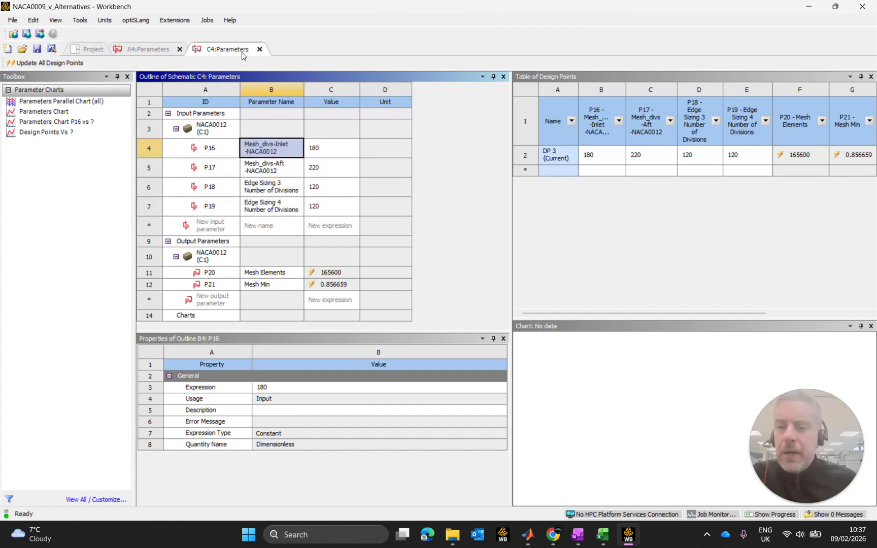
click(260, 49)
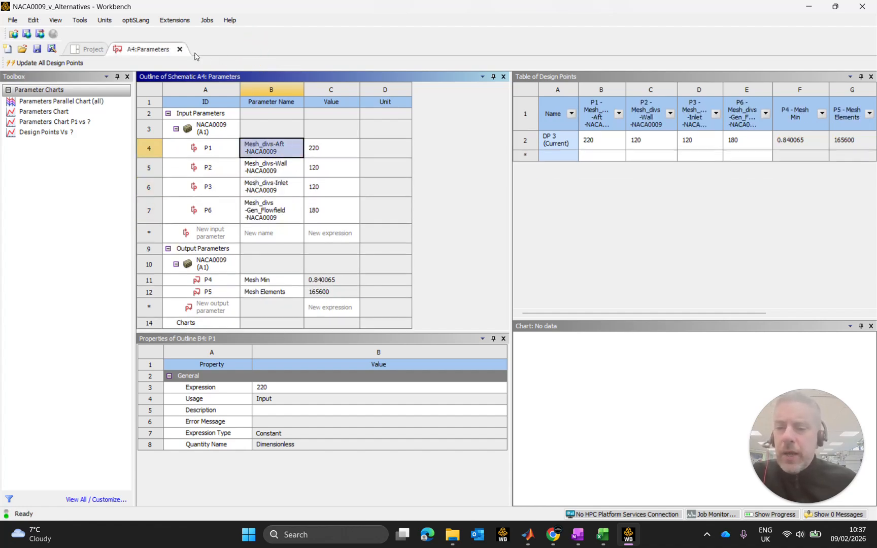
click(179, 49)
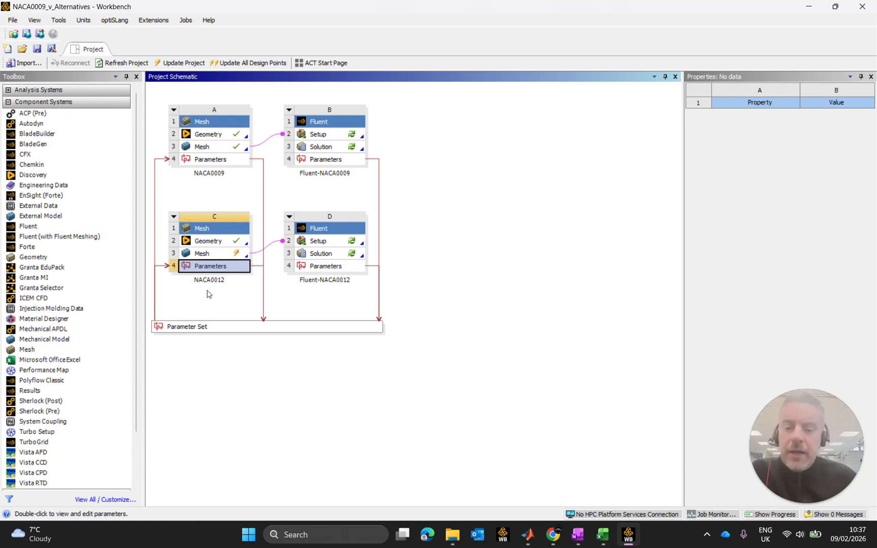
Switch to Microsoft Edge and dismiss the privacy consent notice on the new tab page.
click(427, 534)
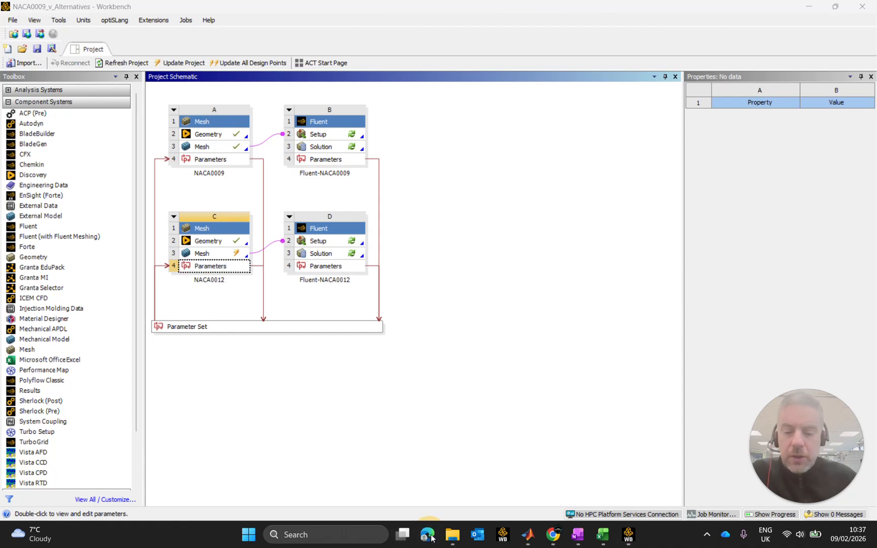
click(308, 35)
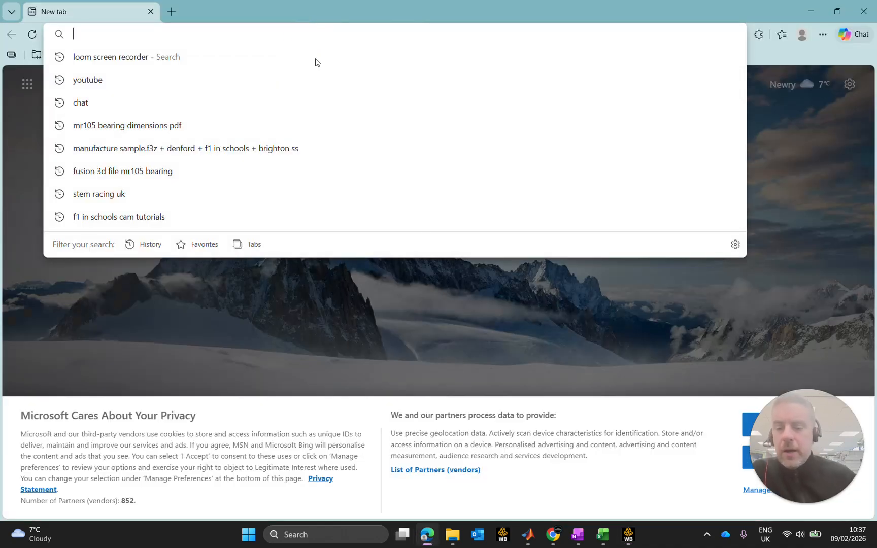
click(753, 488)
click(745, 464)
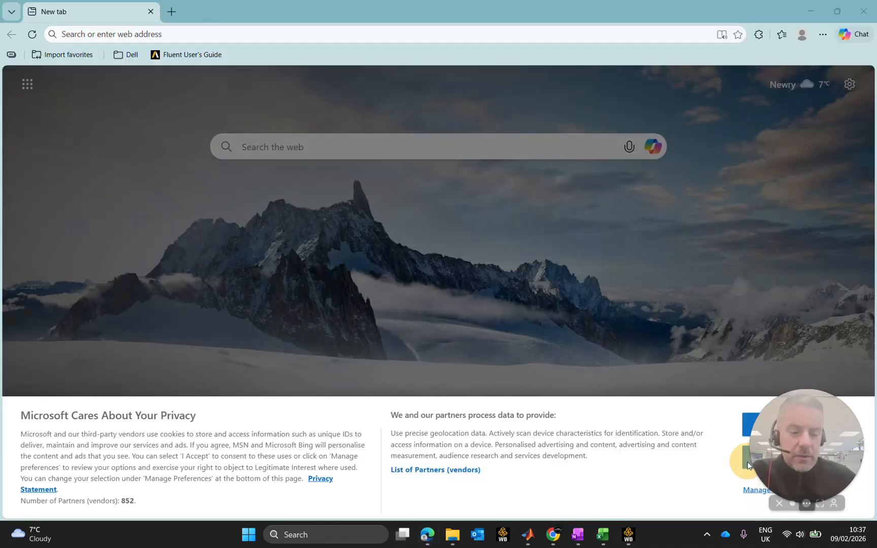
drag(825, 451, 743, 421)
click(778, 458)
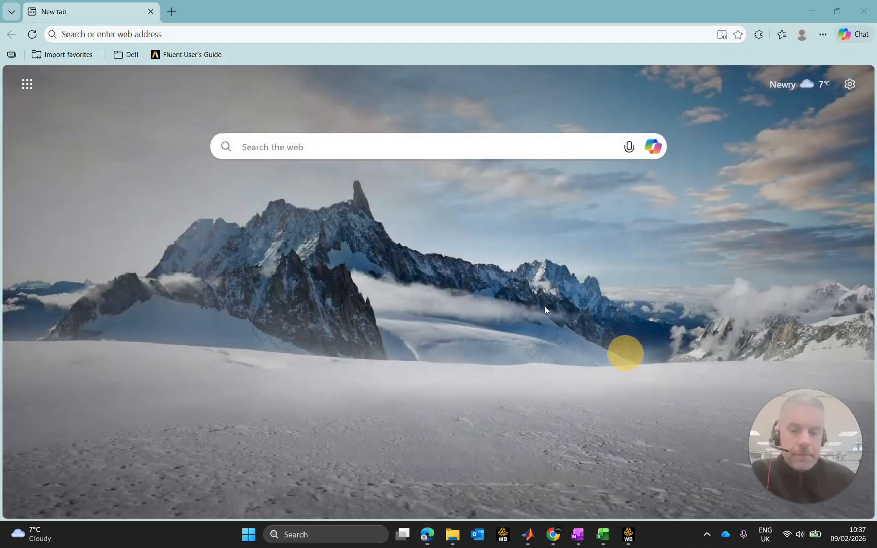
Search the web for "airfoil tools" and open the Airfoil Tools website.
click(379, 146)
click(300, 34)
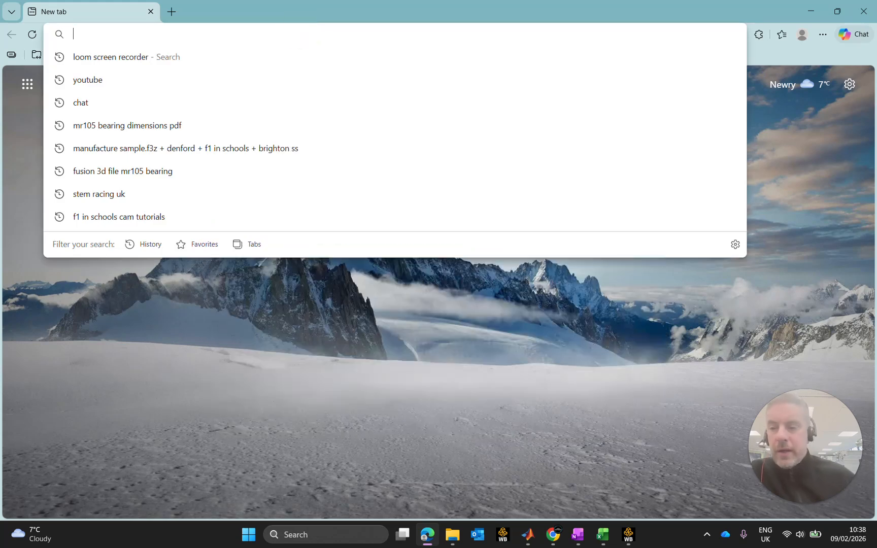
text(air)
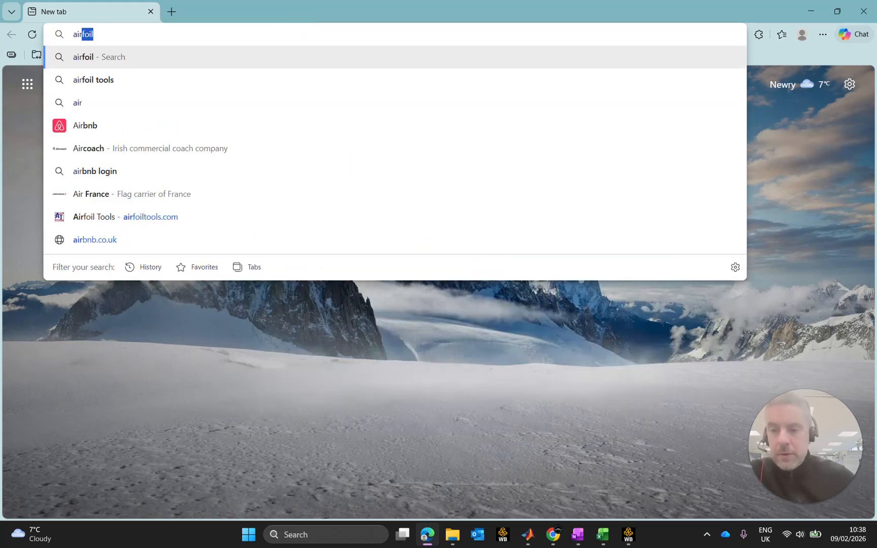
text(foil)
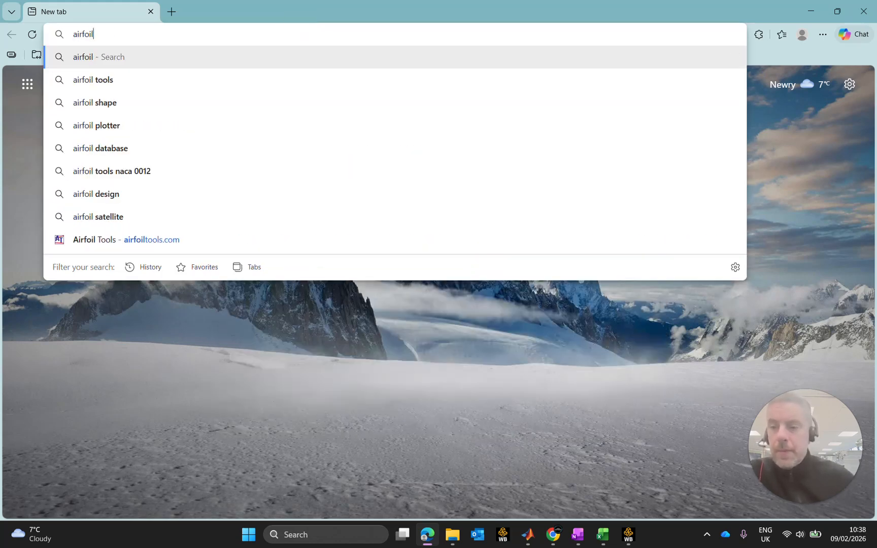
click(163, 79)
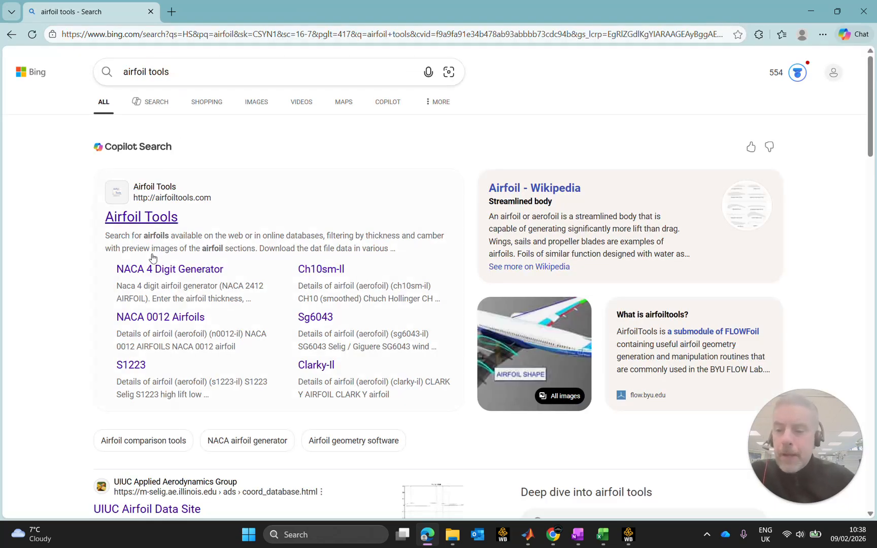
click(159, 224)
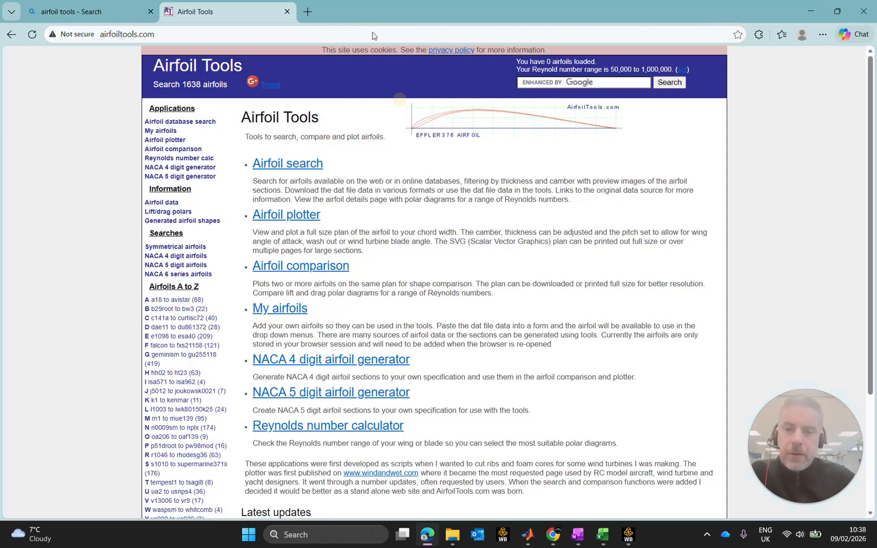
Search for "big airfoil" in a new browser tab and open the BigFoil website.
right_click(303, 268)
click(386, 2)
click(308, 14)
click(309, 37)
text(big)
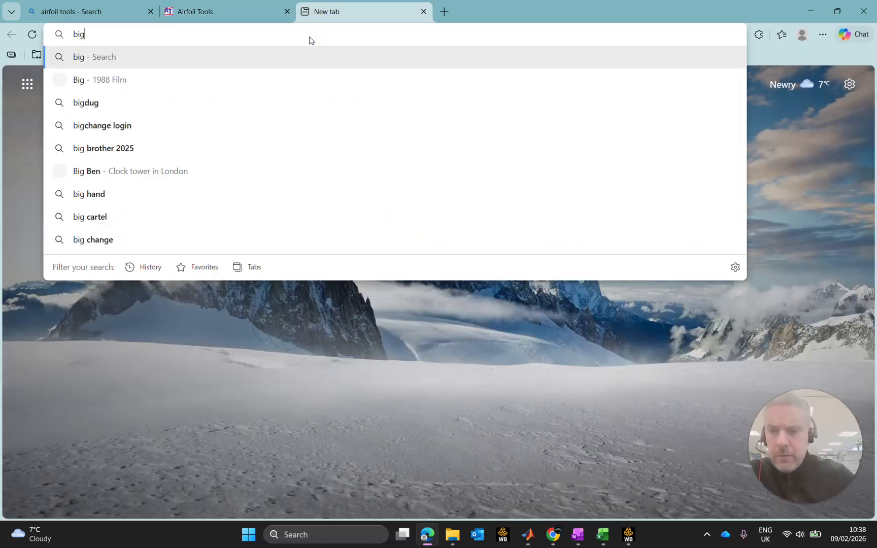
text( air)
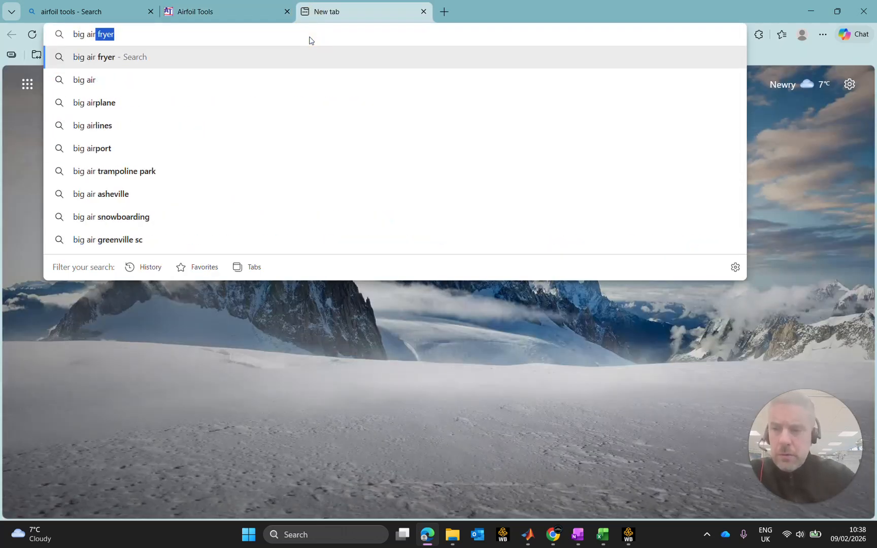
text(foil)
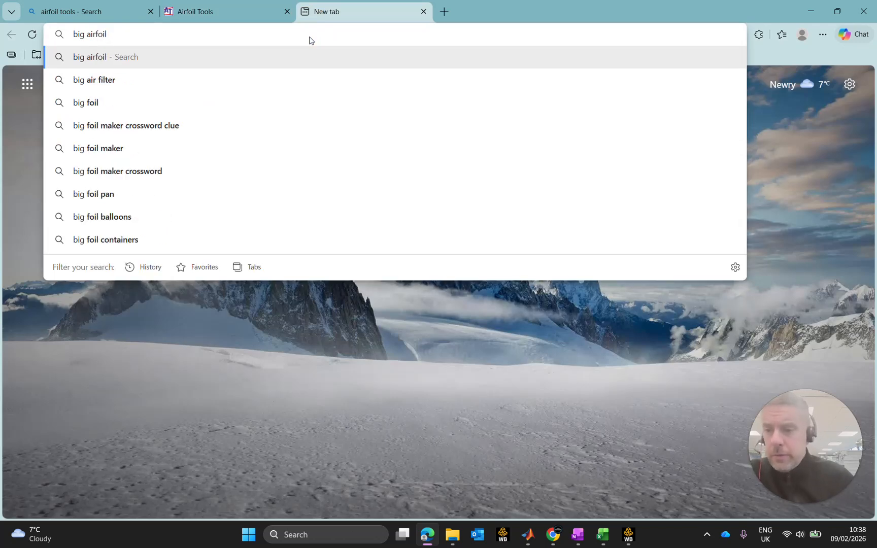
key(Return)
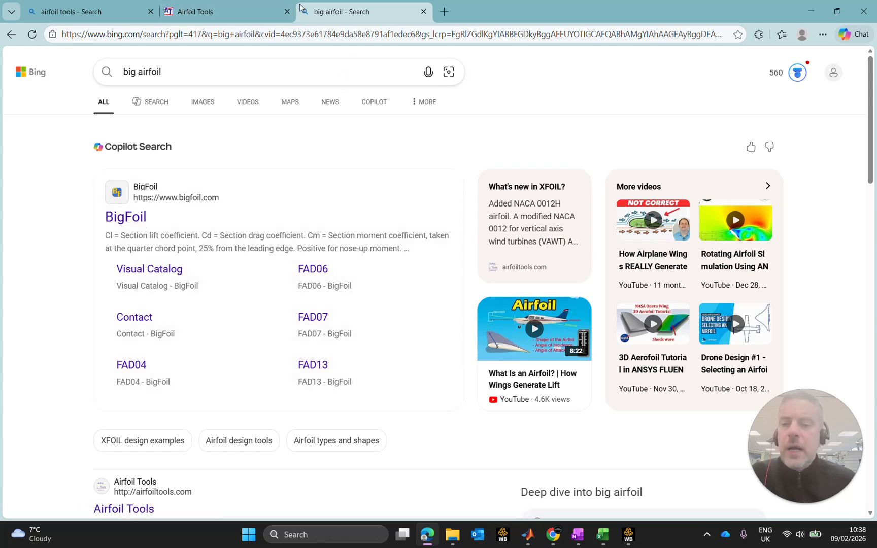
click(138, 223)
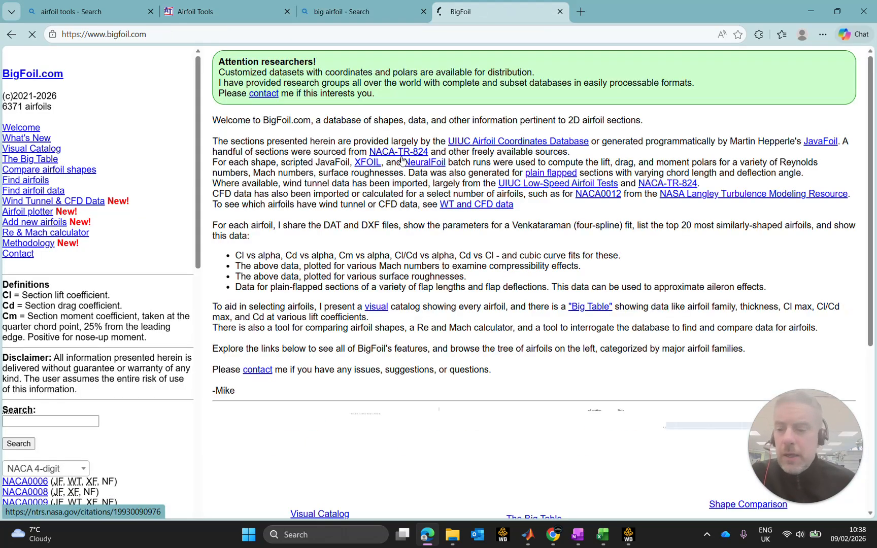
Search the BigFoil database for the airfoil J5034 and close the results page.
scroll(28, 216, down, 5)
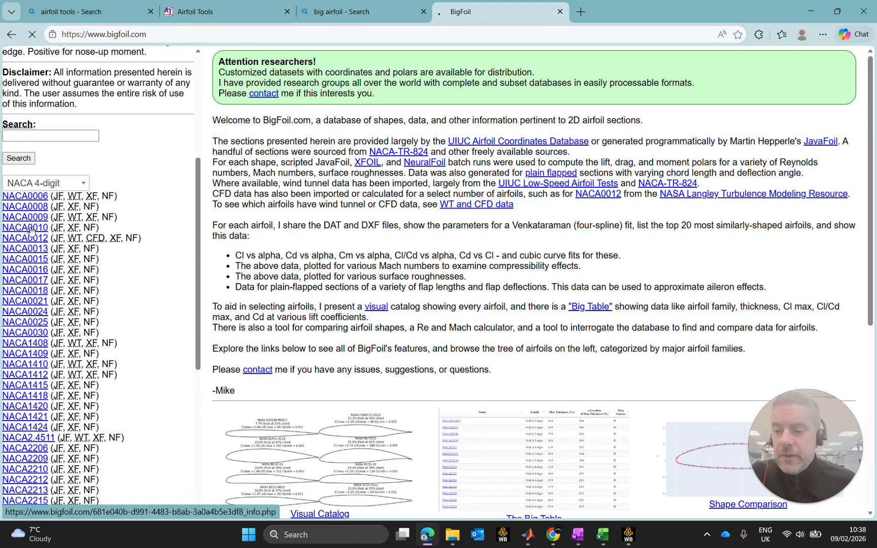
text(J)
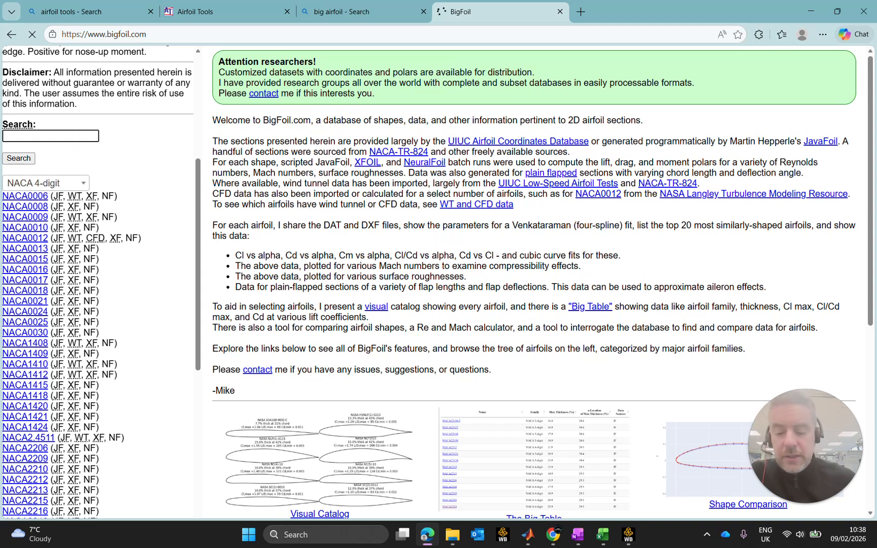
text(5012)
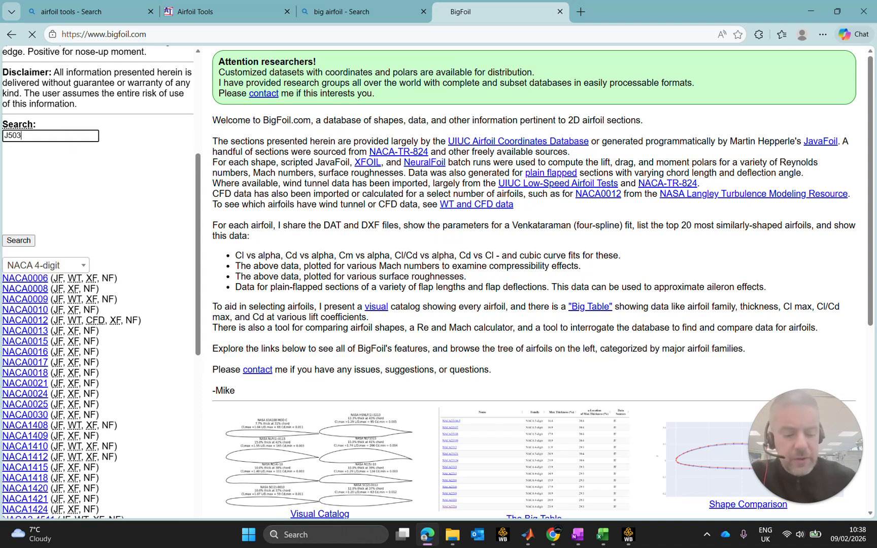
key(Return)
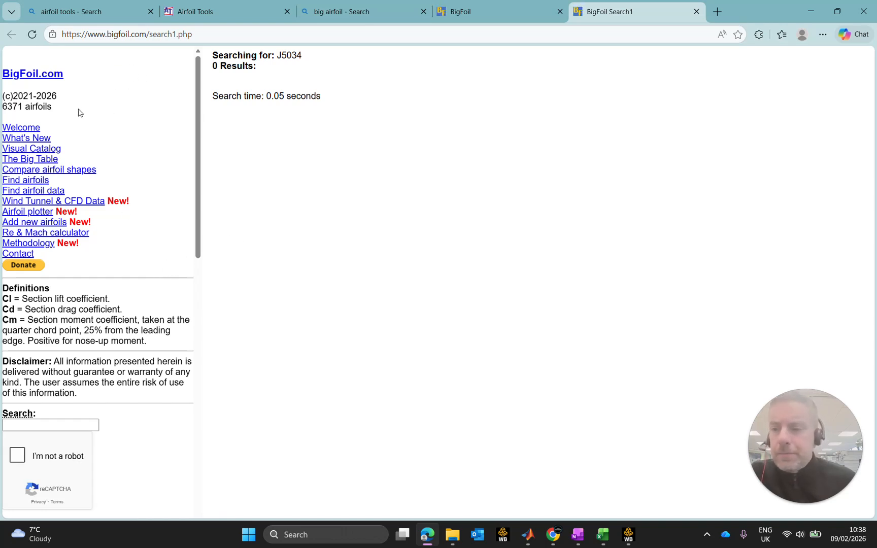
click(695, 11)
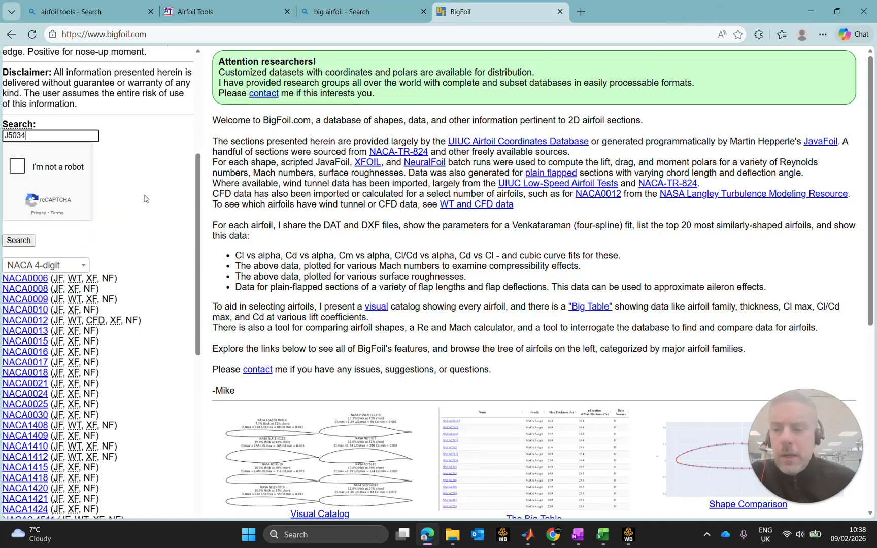
Open the NACA0012 airfoil's information page from BigFoil's NACA 4-digit list.
click(33, 323)
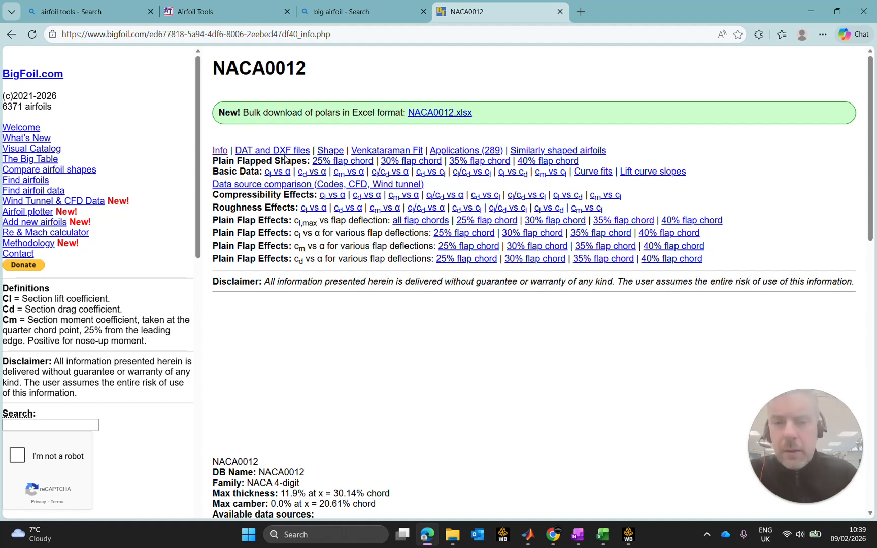
Open the NACA 4 digit airfoil generator on Airfoil Tools and set max camber and max camber position to 0%.
click(213, 10)
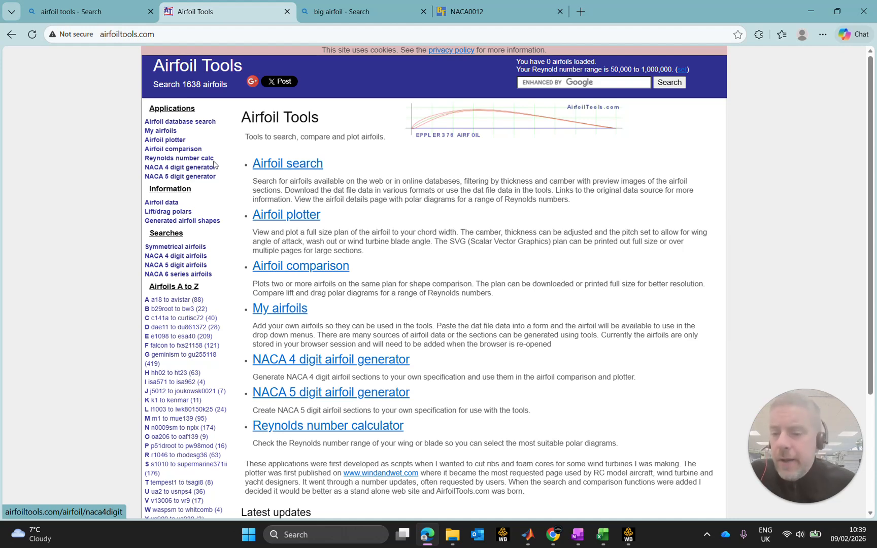
click(186, 168)
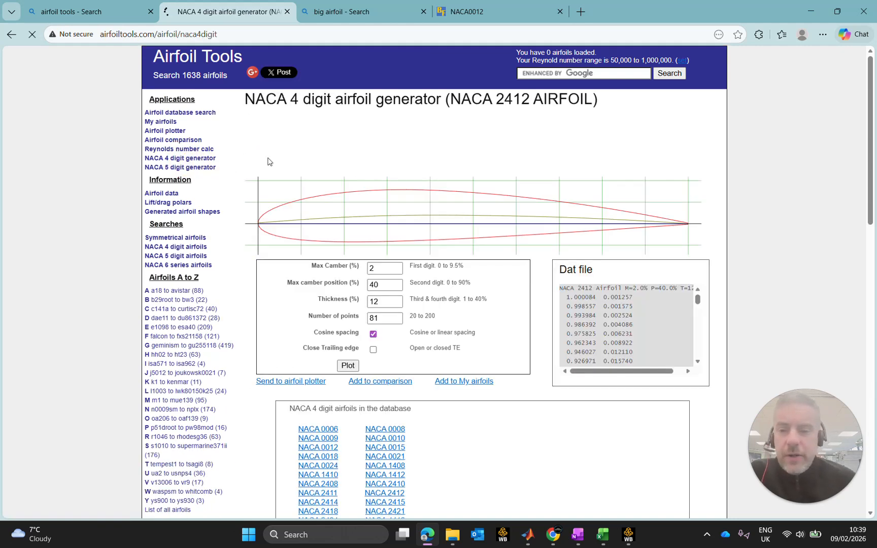
drag(382, 267, 354, 266)
text(0)
key(Tab)
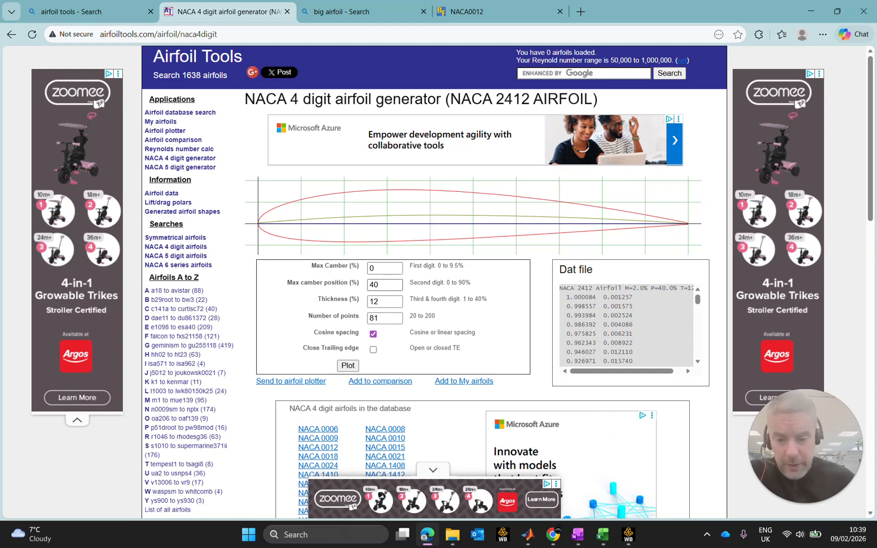
text(0)
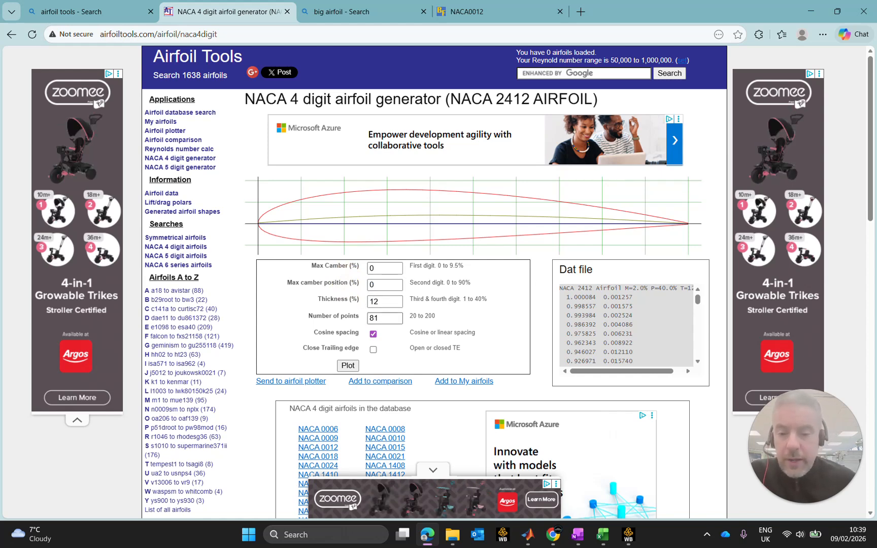
Set the number of points to 200, enable a closed trailing edge, and plot the NACA 0012 airfoil.
double_click(372, 319)
text(200)
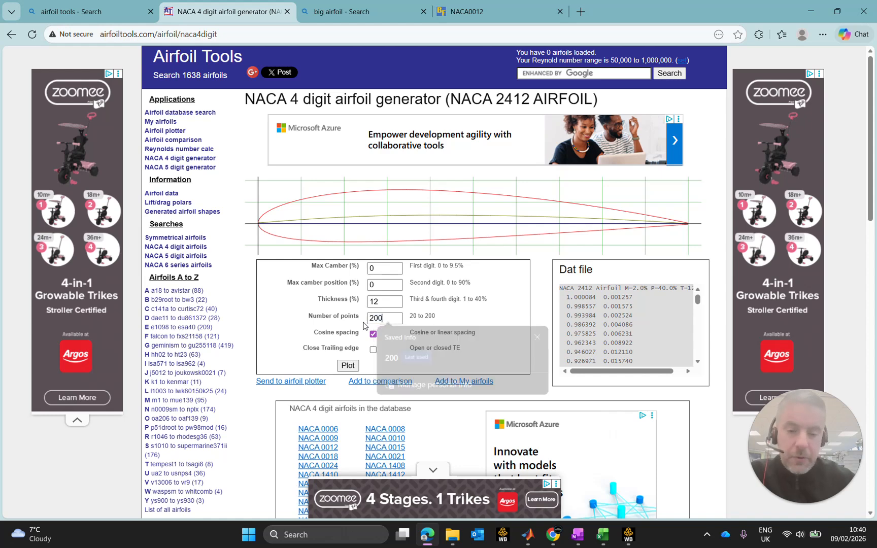
click(373, 349)
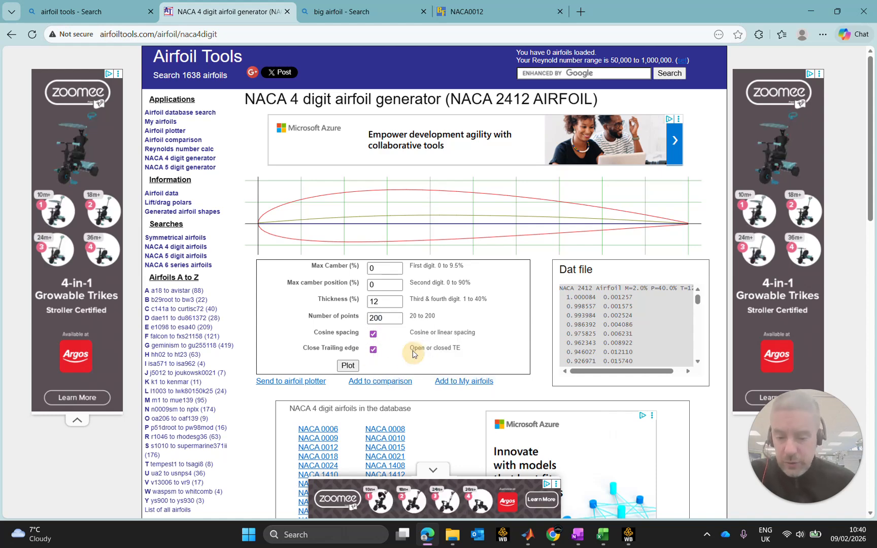
click(348, 365)
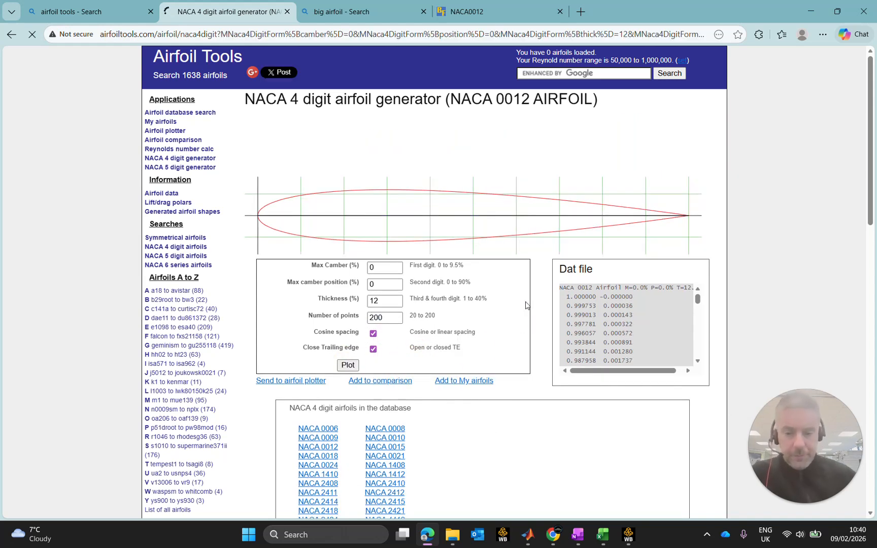
Send the generated NACA 0012 airfoil to the airfoil plotter.
scroll(457, 234, down, 5)
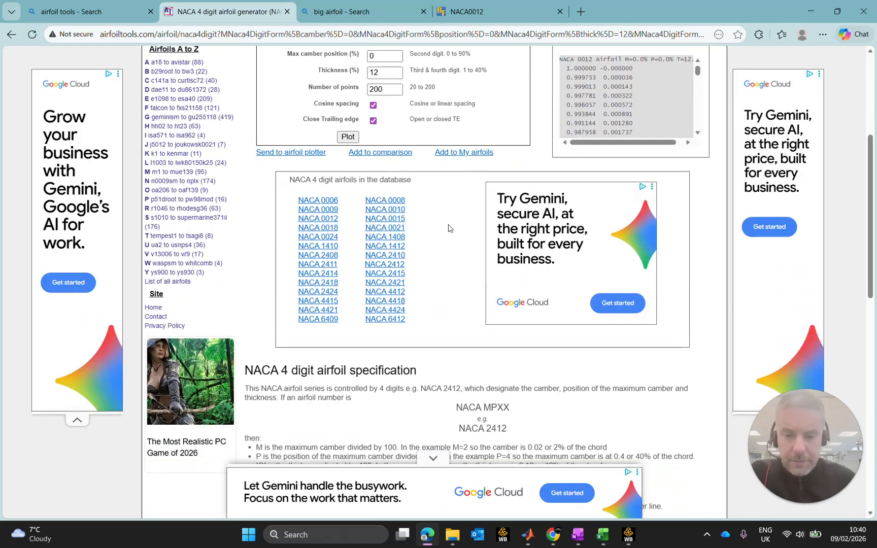
scroll(452, 231, up, 5)
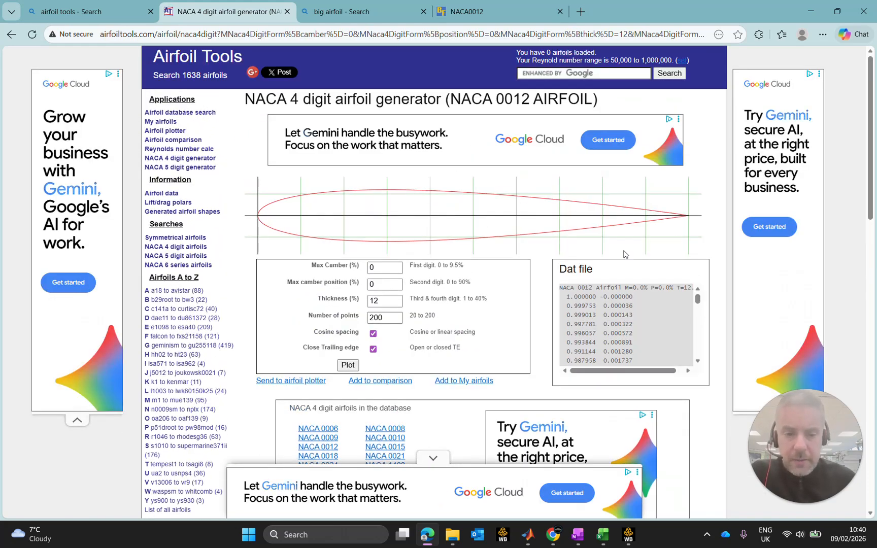
scroll(457, 285, down, 2)
click(294, 265)
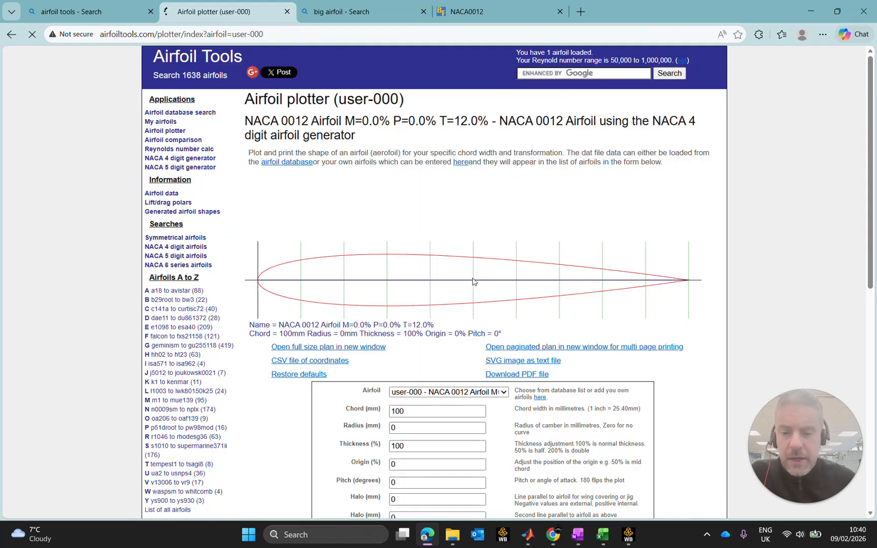
Review the NACA 0012 chord length calculation for a 2.25 mm thickness in MATLAB and the OneNote airfoil notes.
scroll(473, 282, down, 3)
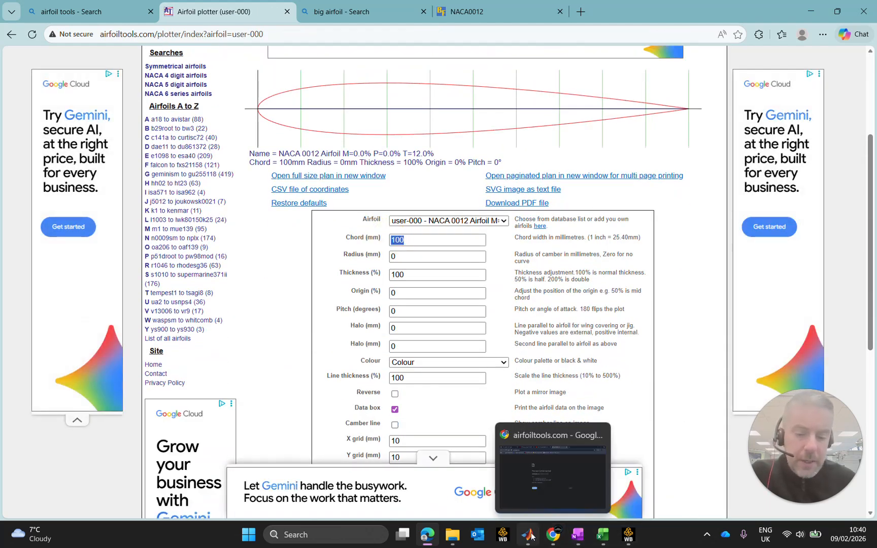
click(533, 489)
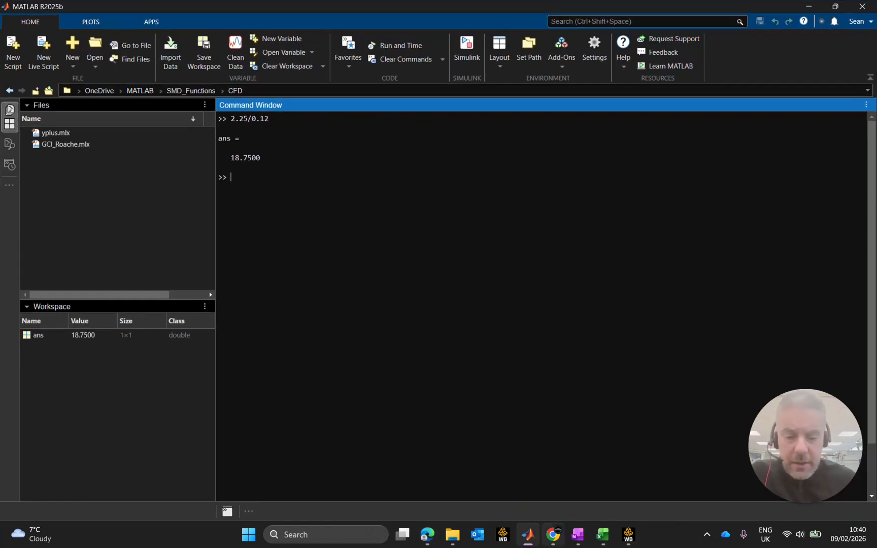
click(577, 534)
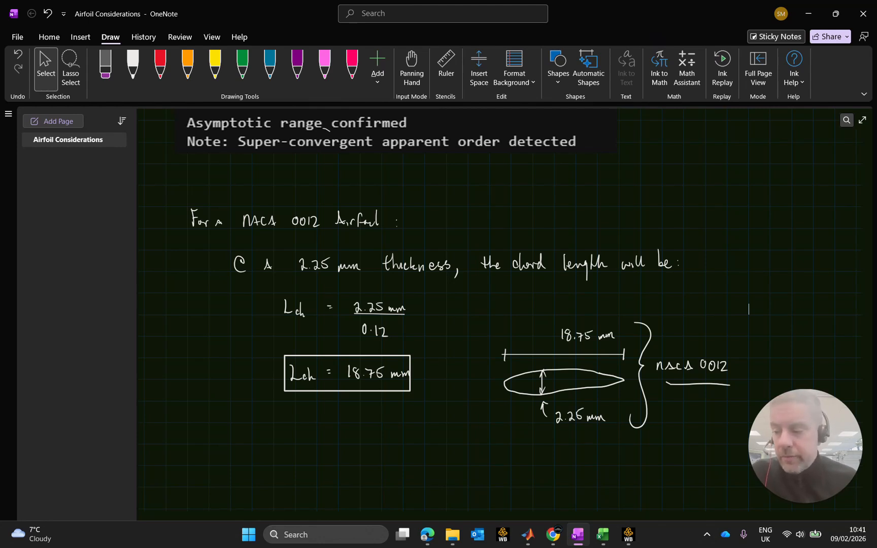
click(809, 11)
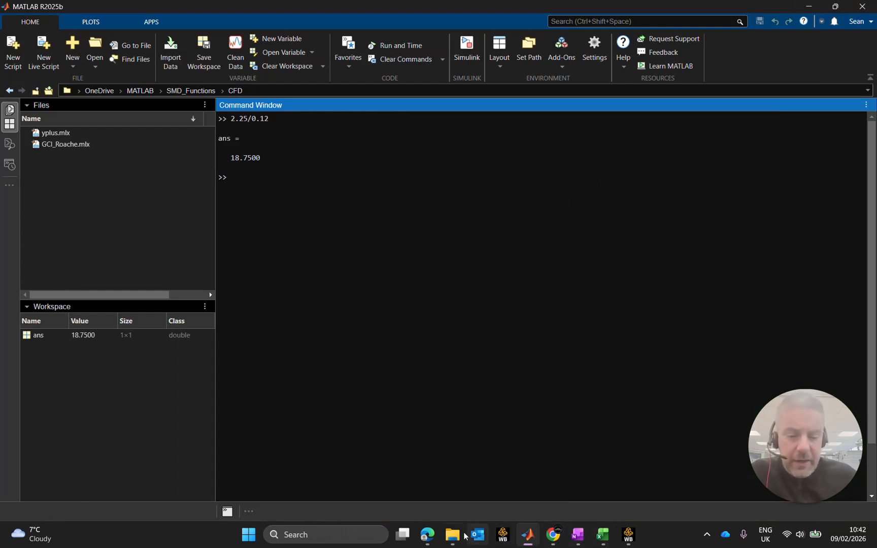
Return to the airfoil plotter in the browser, set the NACA 0012 chord to 18.75 mm, and replot it.
click(437, 538)
text(18.75)
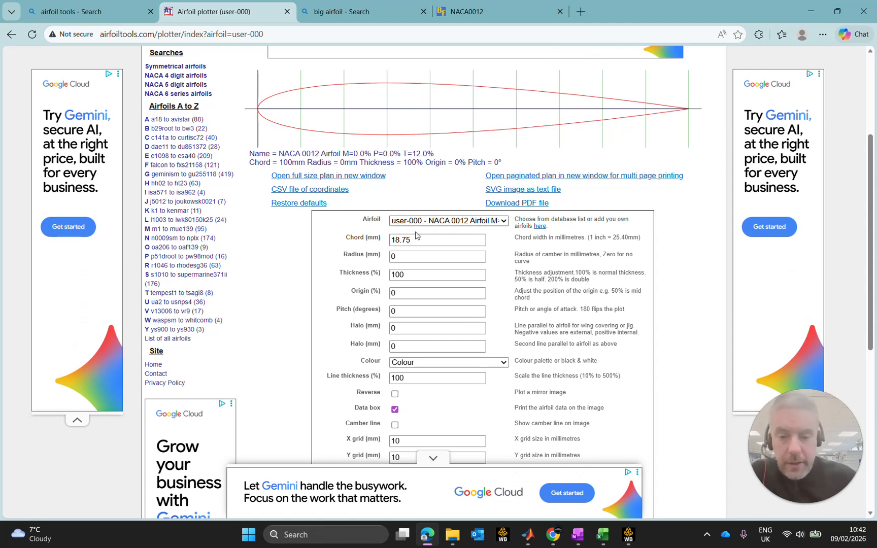
scroll(420, 305, down, 1)
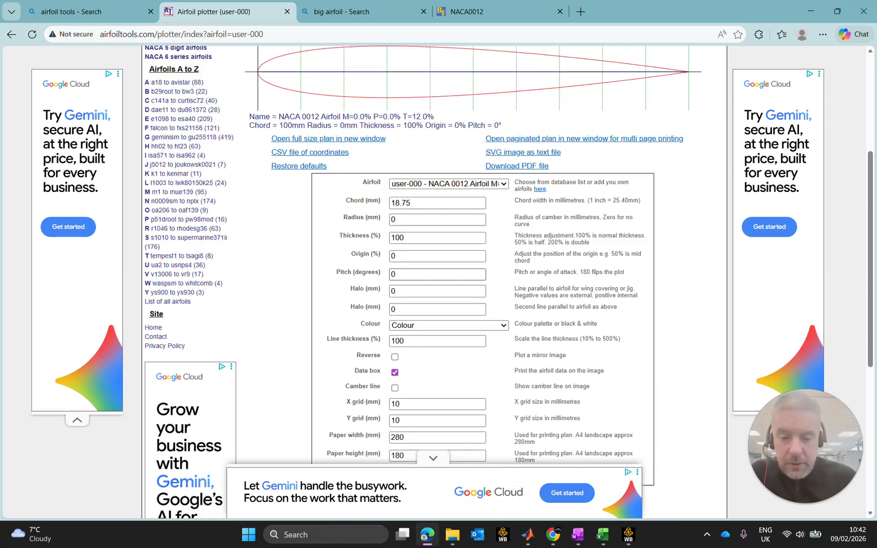
scroll(424, 342, down, 2)
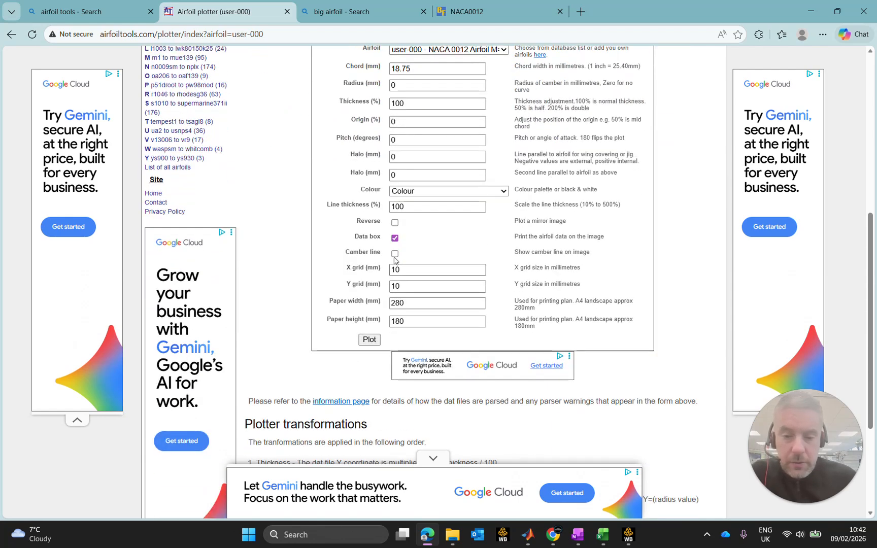
scroll(467, 236, down, 1)
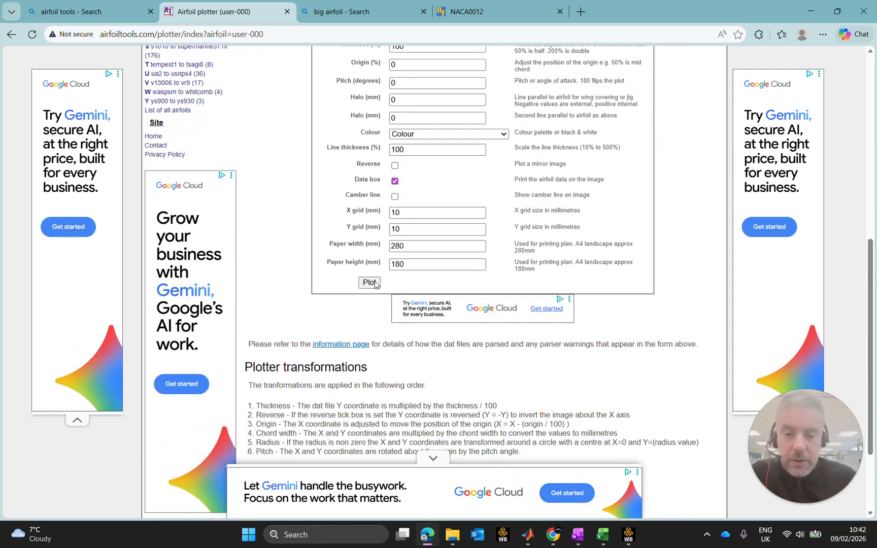
click(371, 282)
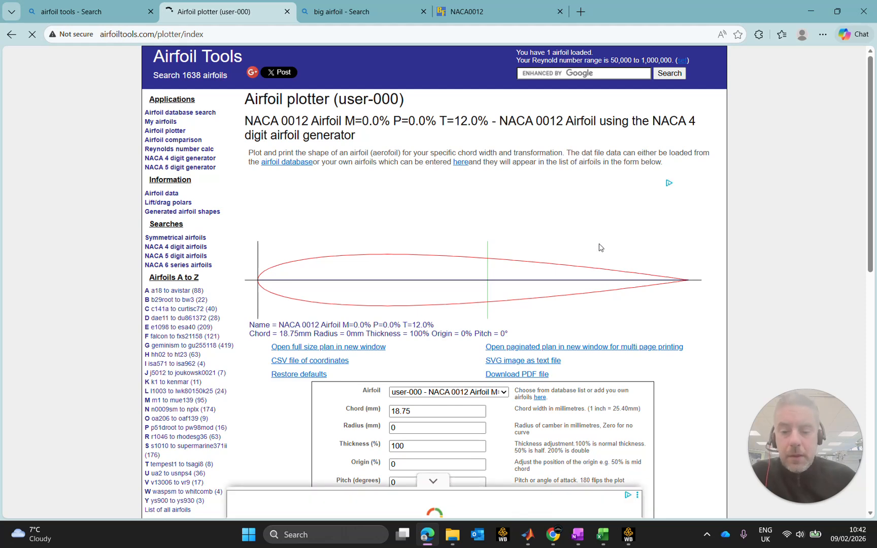
Download the airfoil's CSV file of coordinates, open it in Excel, and copy the entire sheet.
click(337, 361)
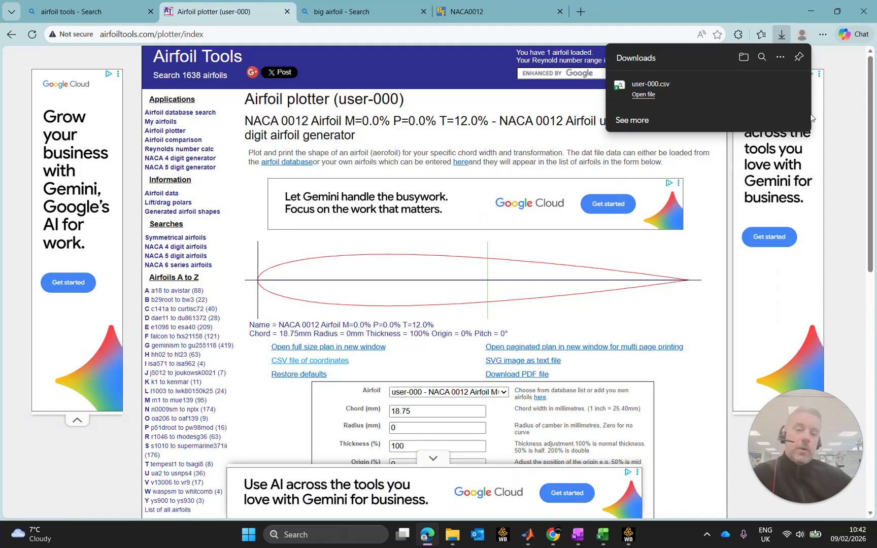
click(743, 96)
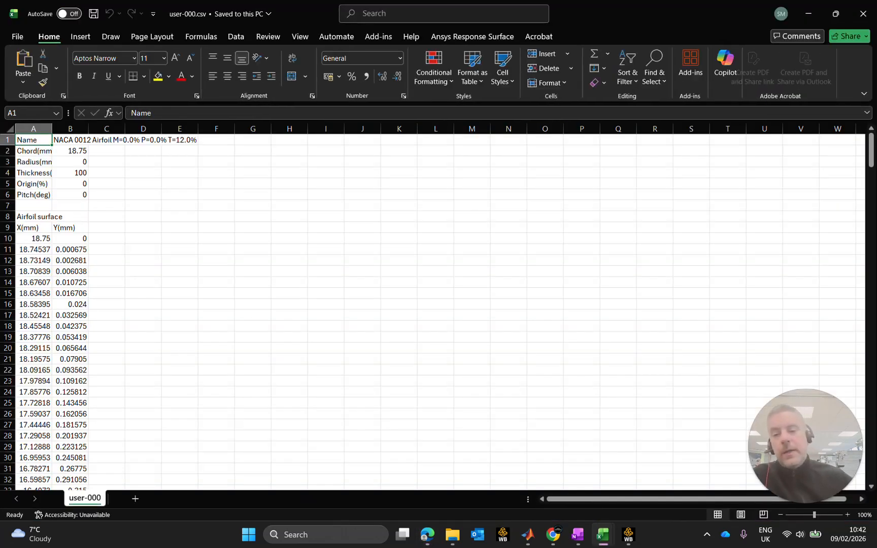
click(9, 129)
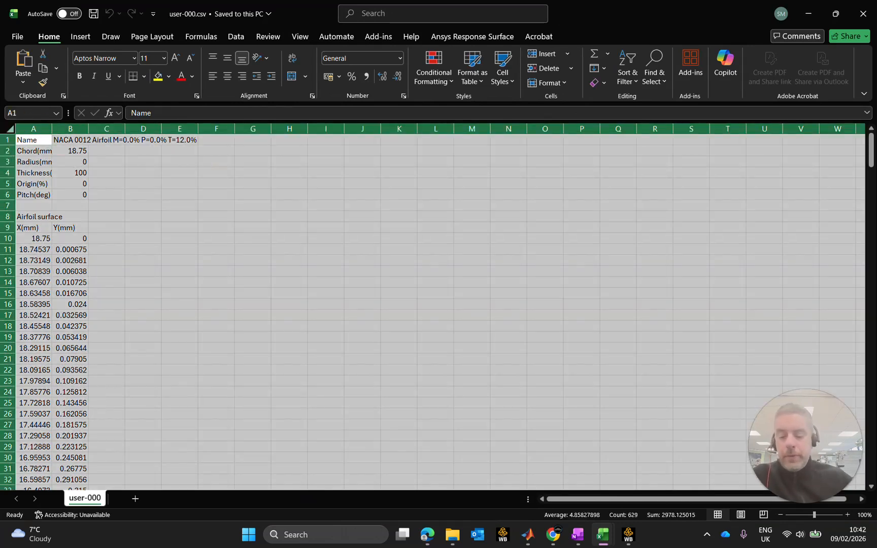
key(ctrl+c)
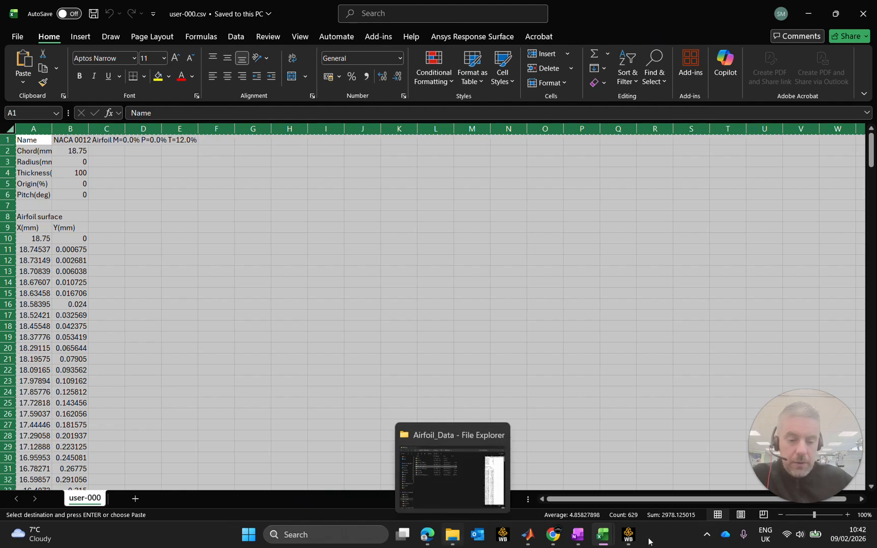
Bring up the open Airfoil_Plots-25chord workbook with the NACA0009 sheet and close it.
mouse_move(601, 539)
click(544, 475)
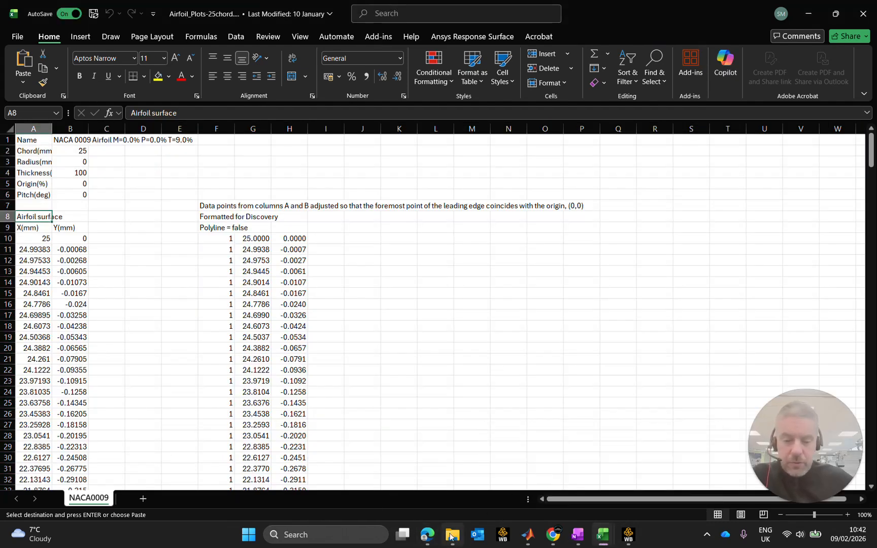
mouse_move(452, 537)
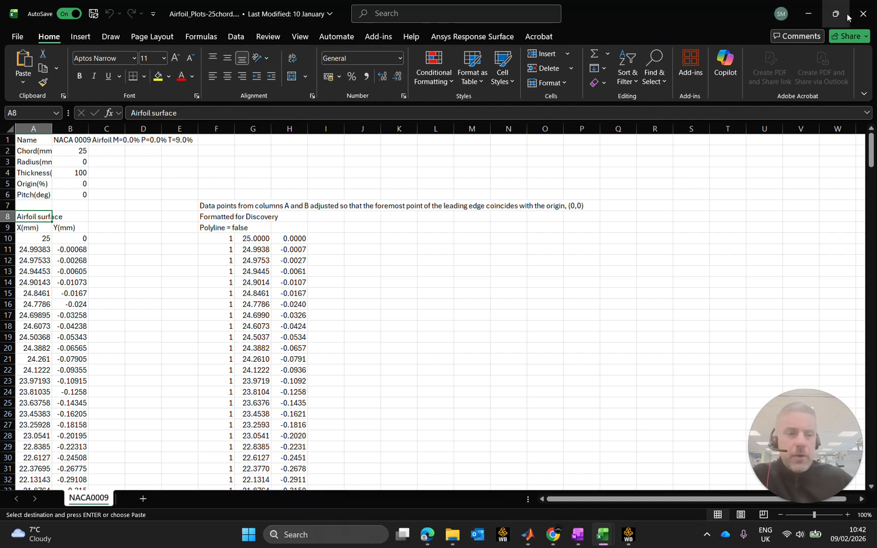
click(863, 14)
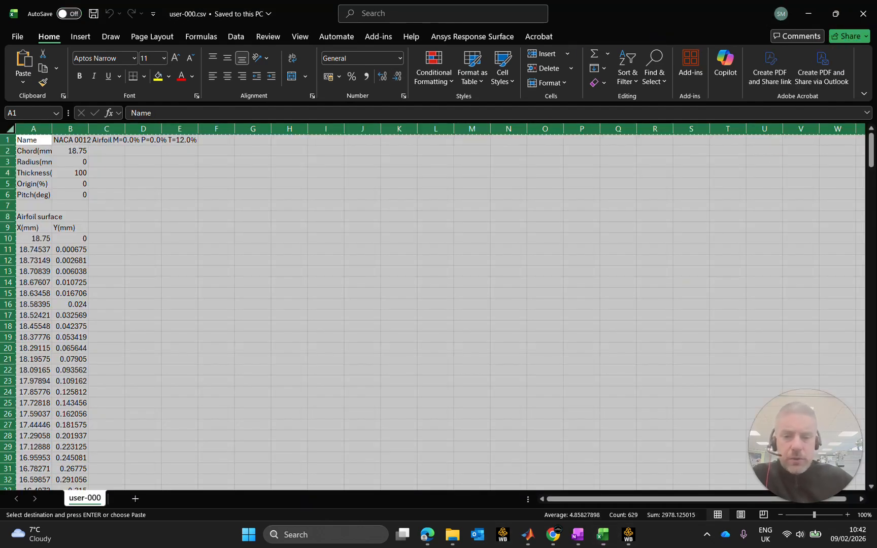
Duplicate Airfoil_Plots-25chord.xlsx within the Airfoil_Data folder in File Explorer.
click(452, 535)
click(207, 169)
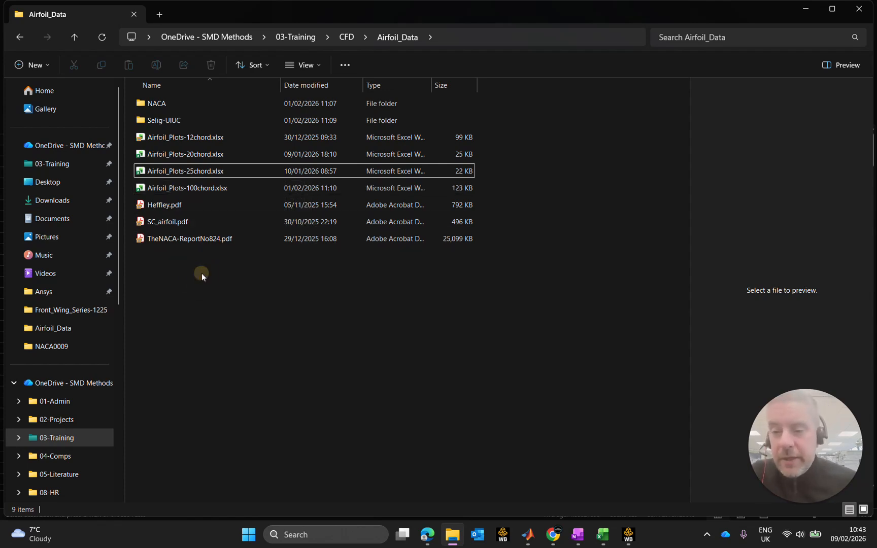
click(206, 173)
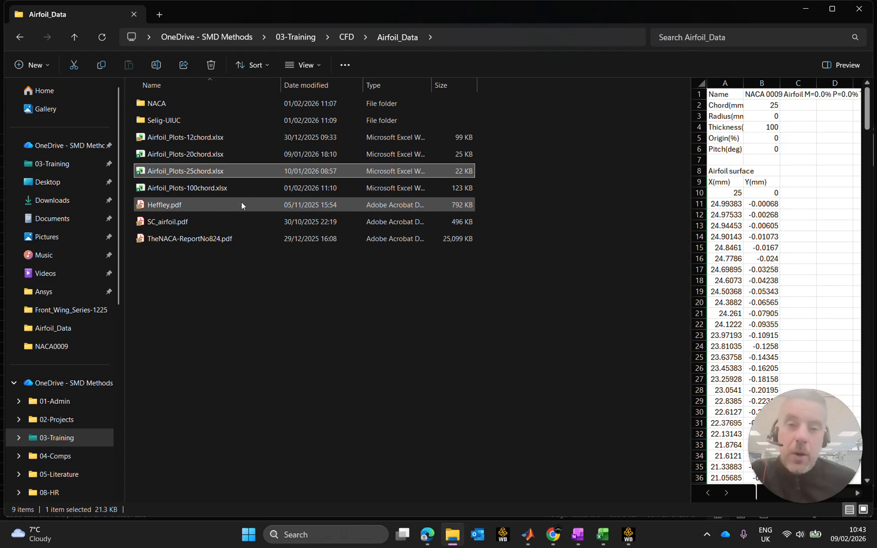
key(ctrl+c)
key(ctrl+v)
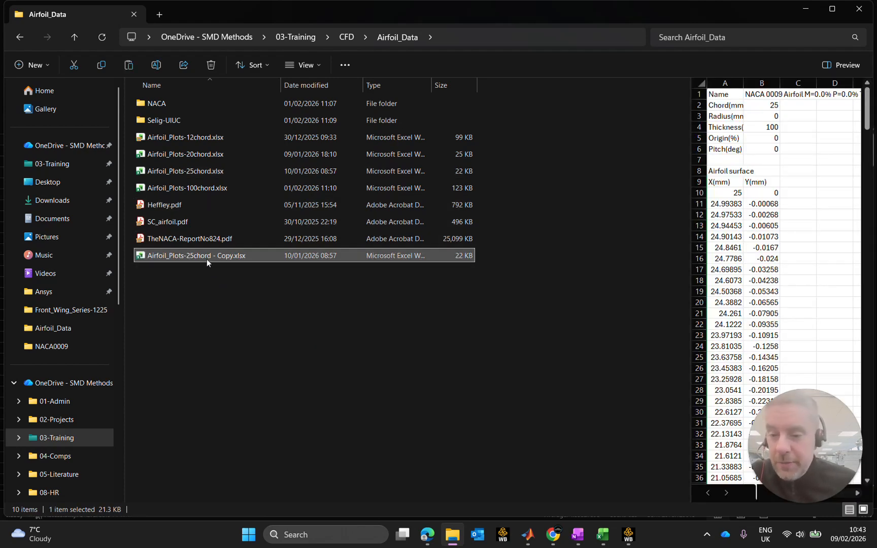
Rename the duplicated workbook to Airfoil_Plots-18.75chord.xlsx and open it in Excel.
key(F2)
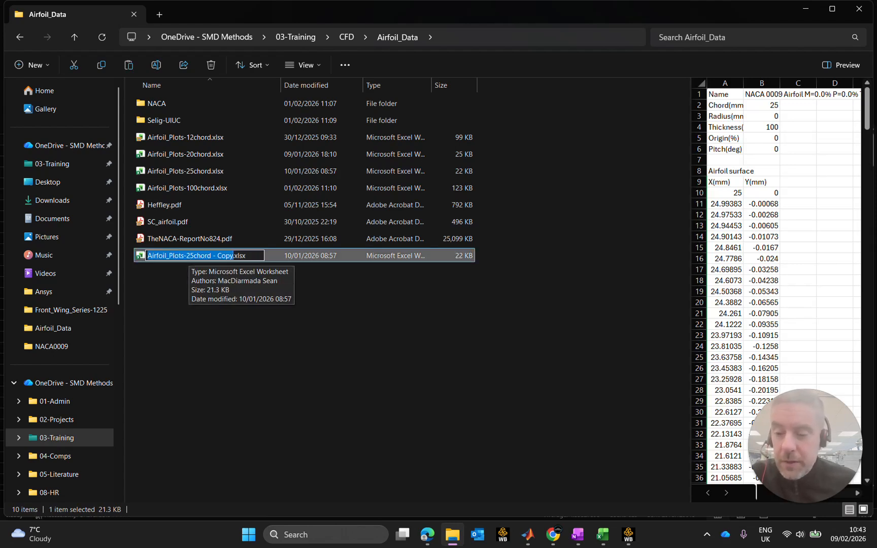
click(195, 171)
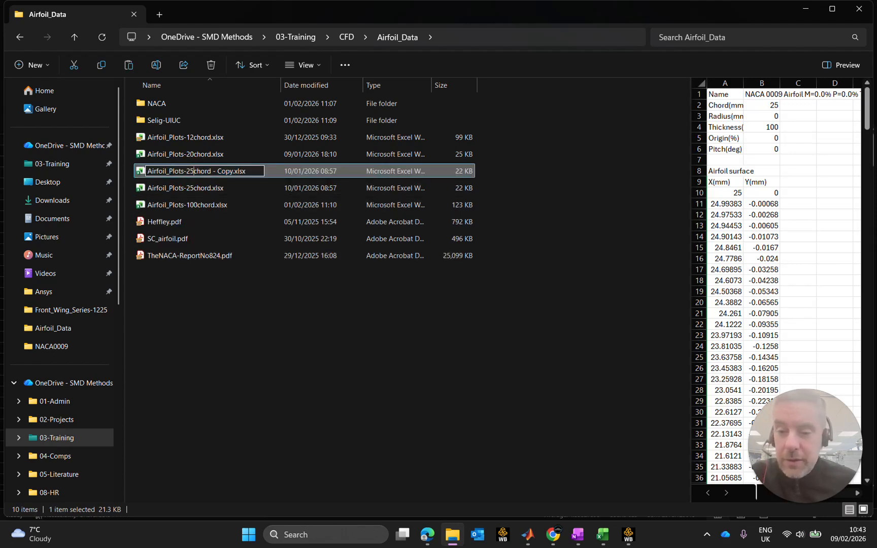
key(BackSpace)
key(BackSpace)
text(18.7)
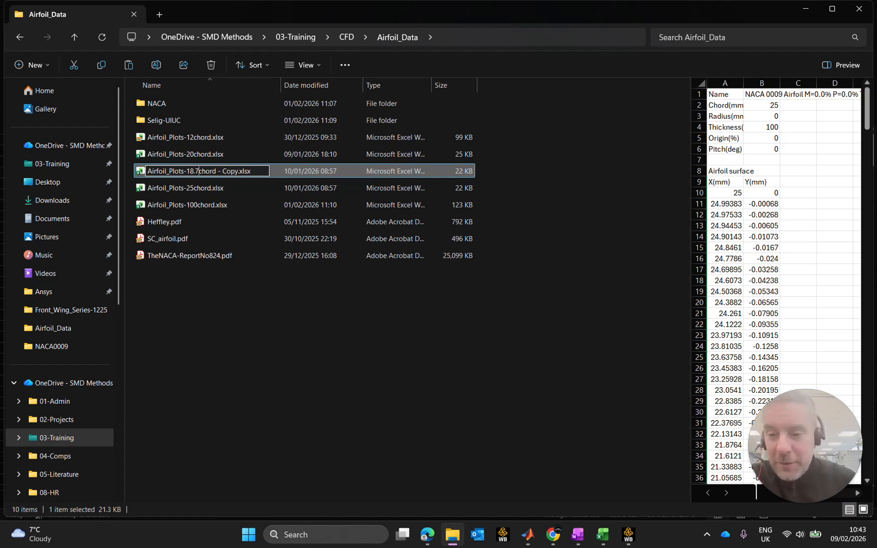
text(5)
drag(222, 171, 260, 172)
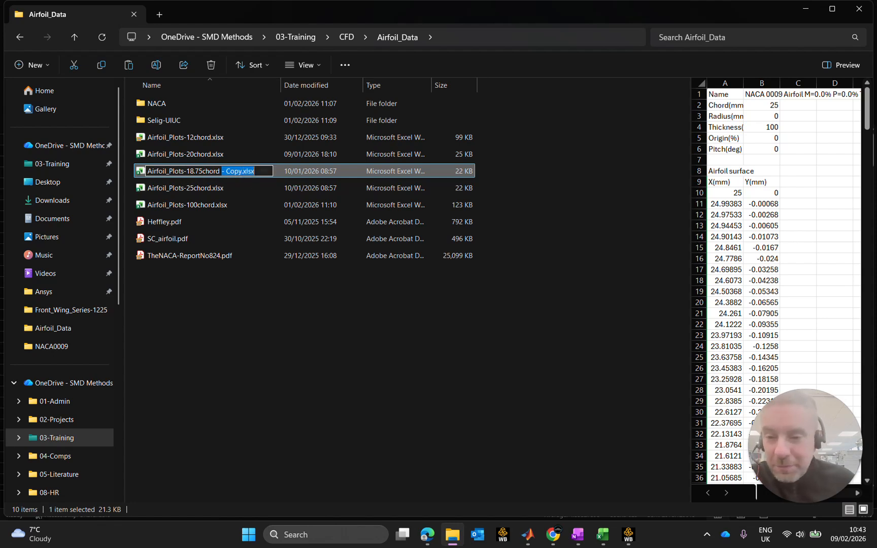
click(239, 171)
key(BackSpace)
key(BackSpace)
key(BackSpace)
key(BackSpace)
key(BackSpace)
key(BackSpace)
key(BackSpace)
key(Return)
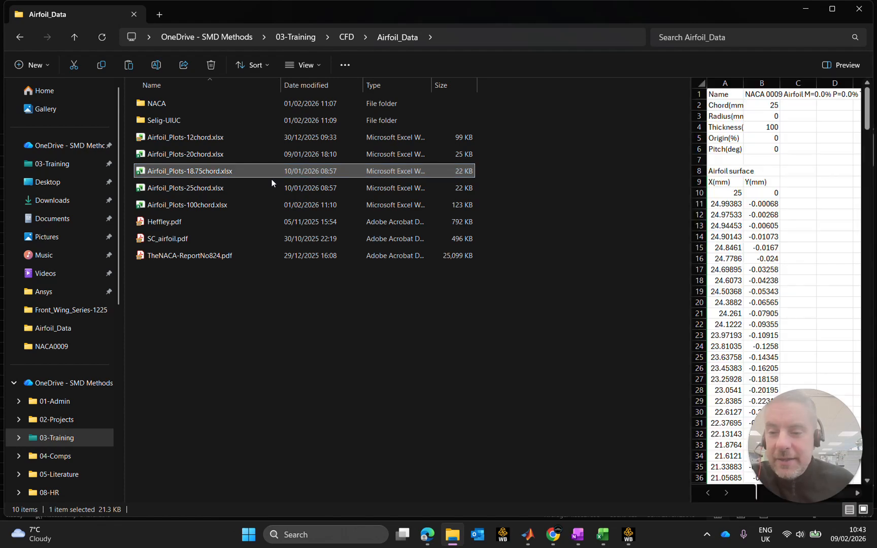
double_click(234, 170)
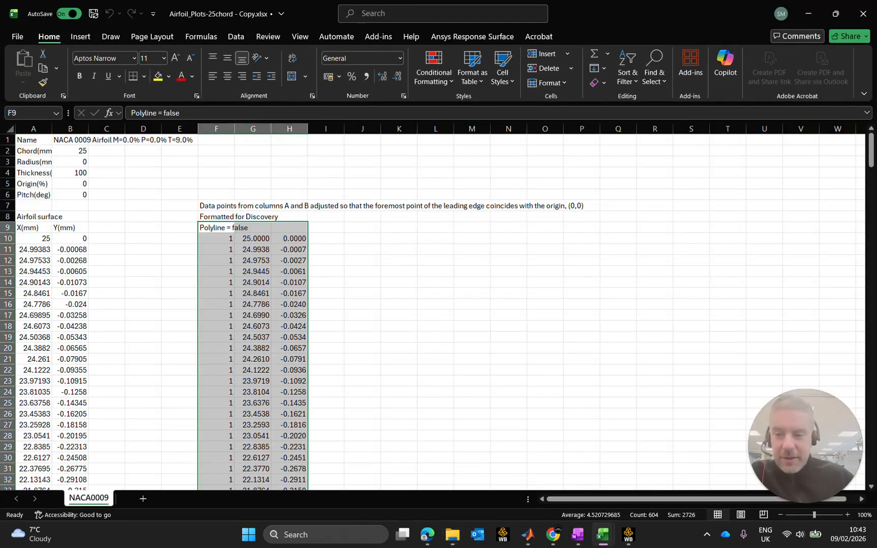
click(435, 316)
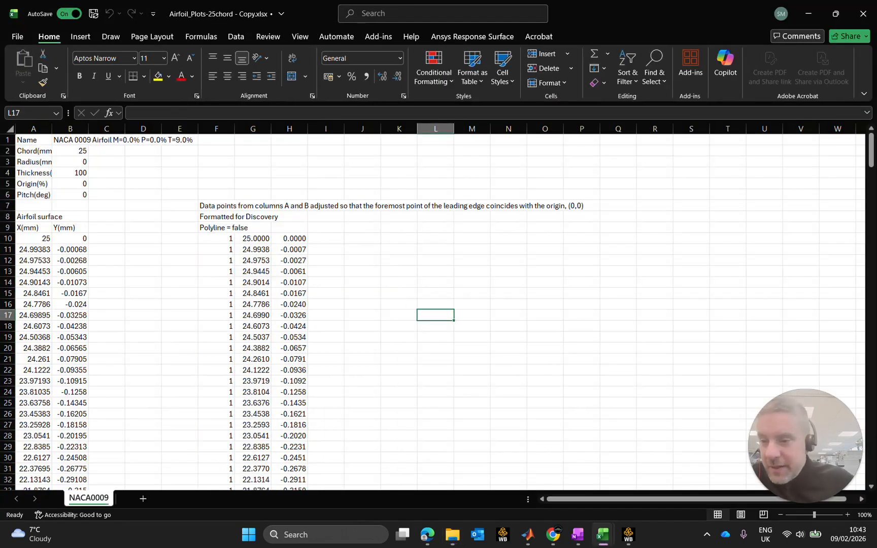
click(7, 129)
click(106, 195)
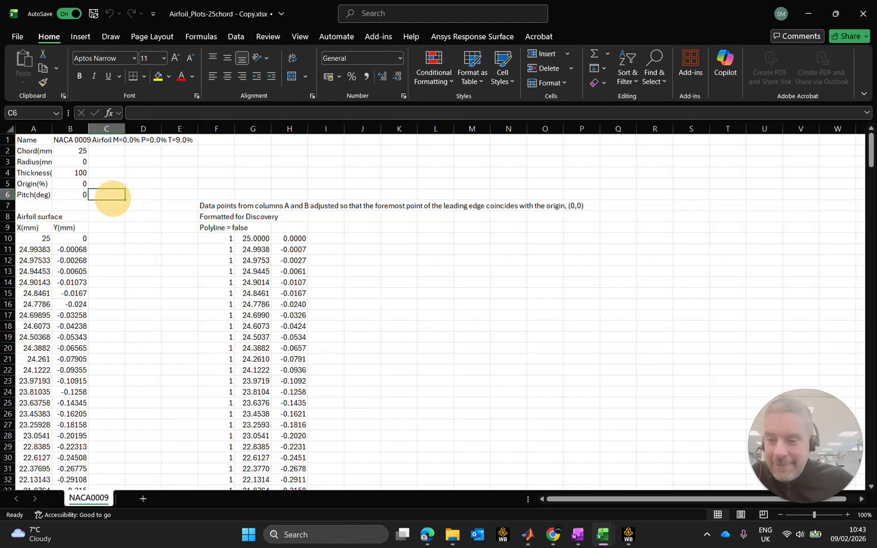
click(180, 227)
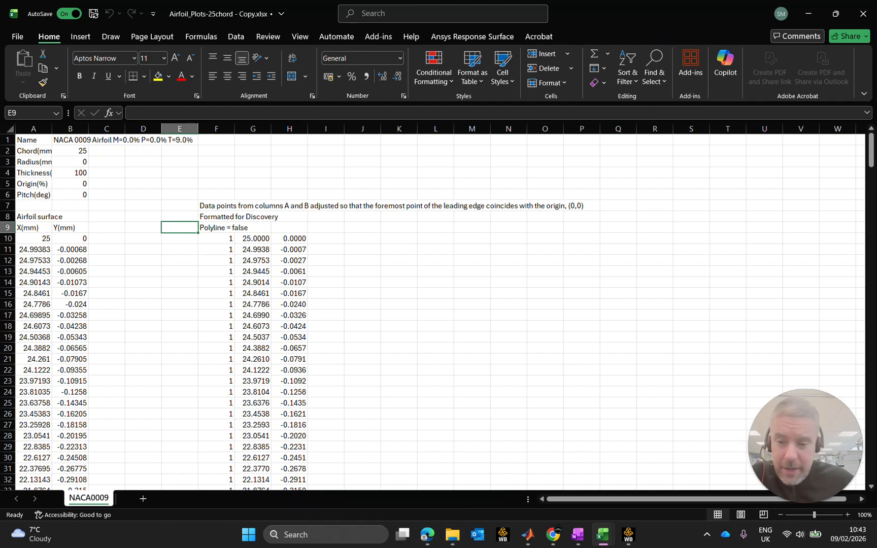
Switch to the user-000.csv workbook and copy columns A to D containing the NACA 0012 data.
mouse_move(603, 534)
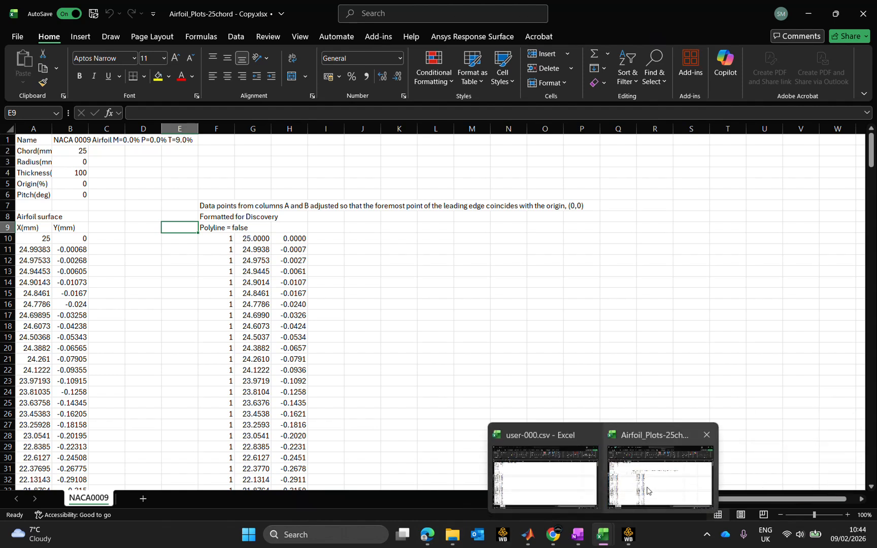
click(545, 476)
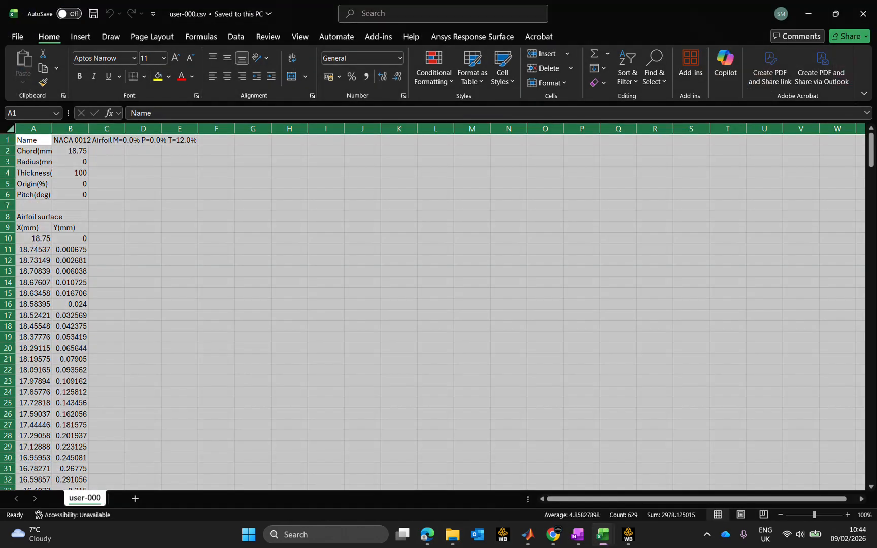
click(290, 238)
drag(33, 129, 129, 125)
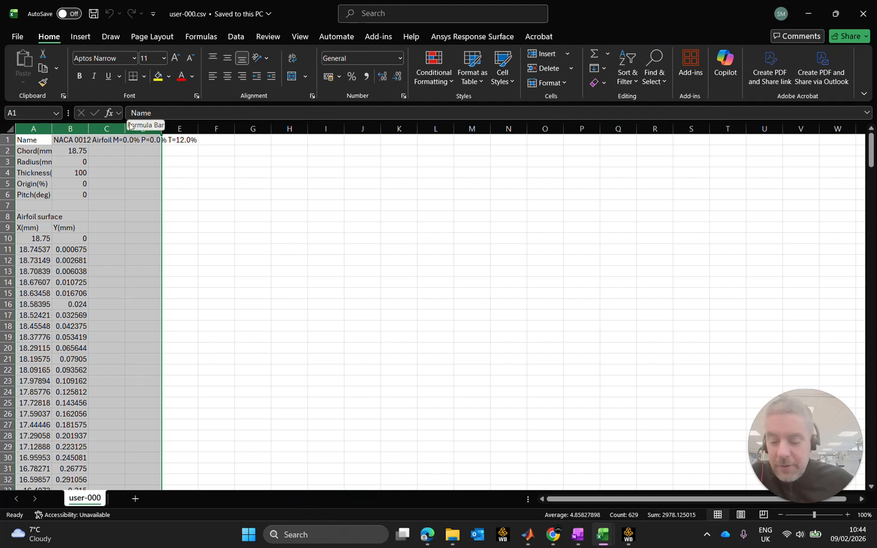
key(ctrl+c)
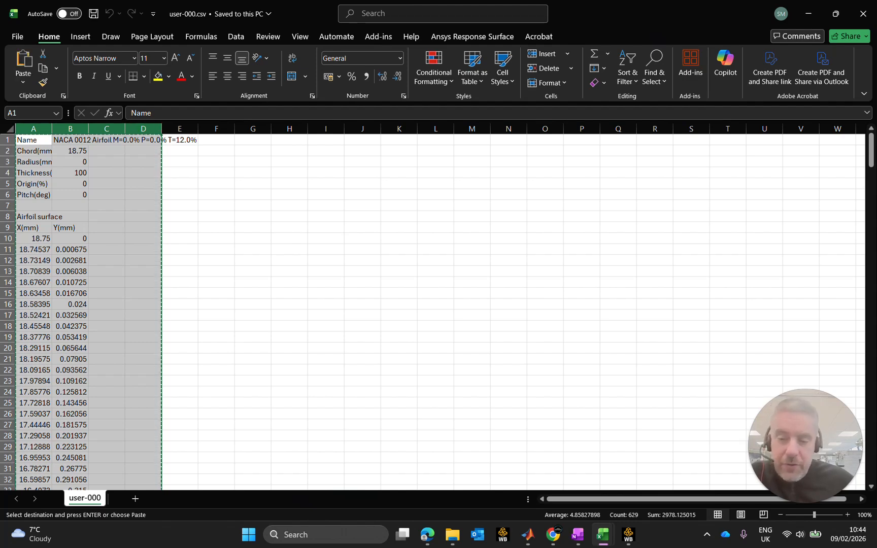
Paste the copied NACA 0012 data over columns A to D of the NACA0009 sheet in the duplicated Airfoil_Plots workbook.
mouse_move(603, 535)
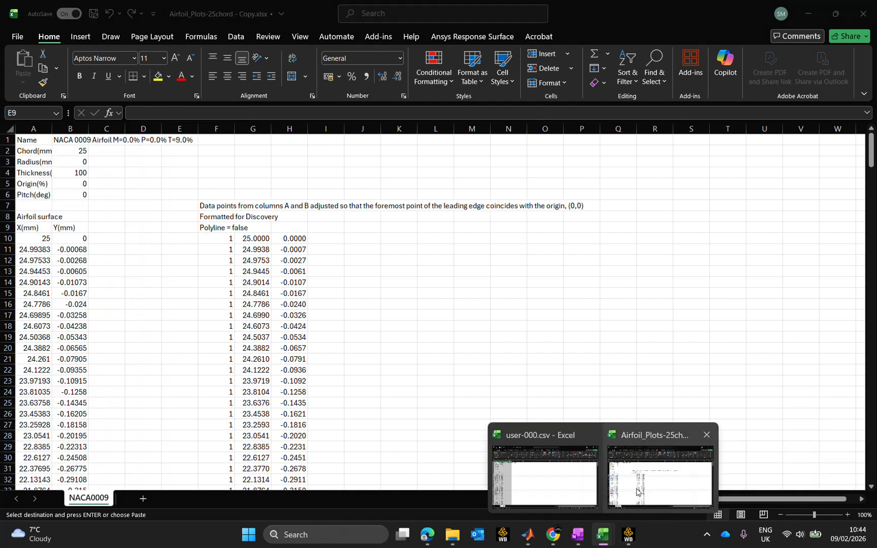
click(660, 477)
drag(33, 129, 147, 125)
key(ctrl+v)
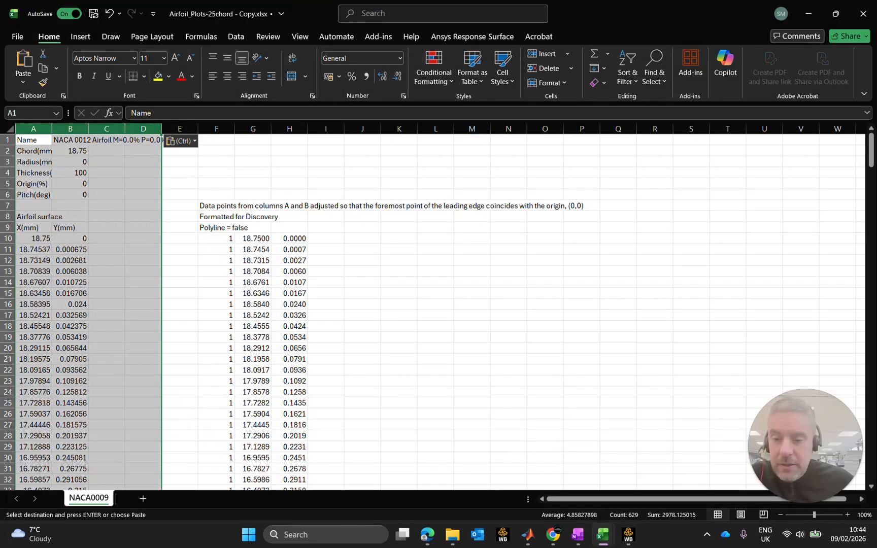
Examine the formulas in G10 and H10, the origin-adjustment note in row 7, and the coordinates down to the end of the surface data.
click(417, 297)
click(254, 237)
click(290, 237)
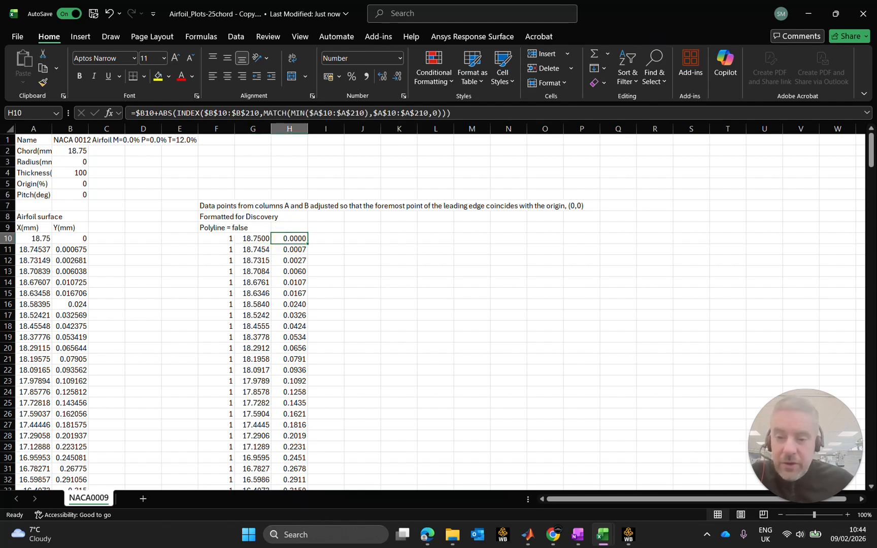
drag(219, 205, 550, 208)
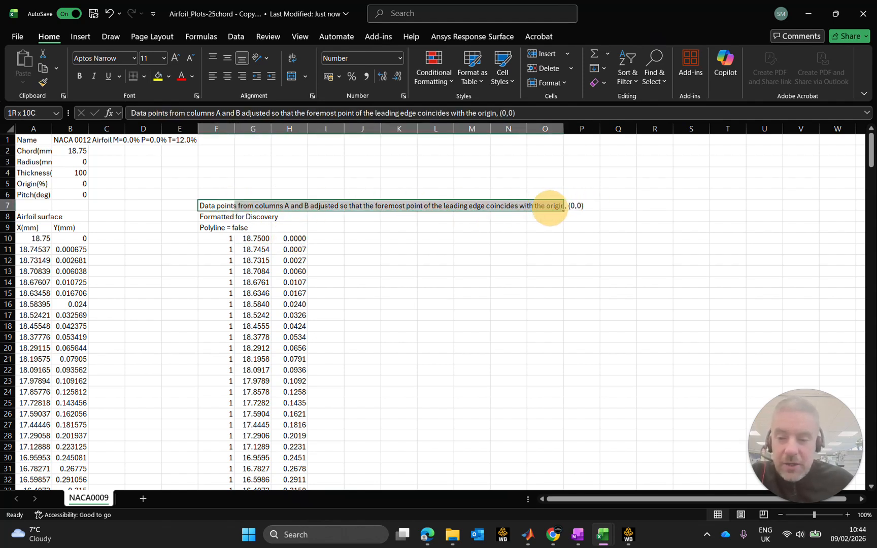
click(404, 293)
scroll(404, 293, down, 20)
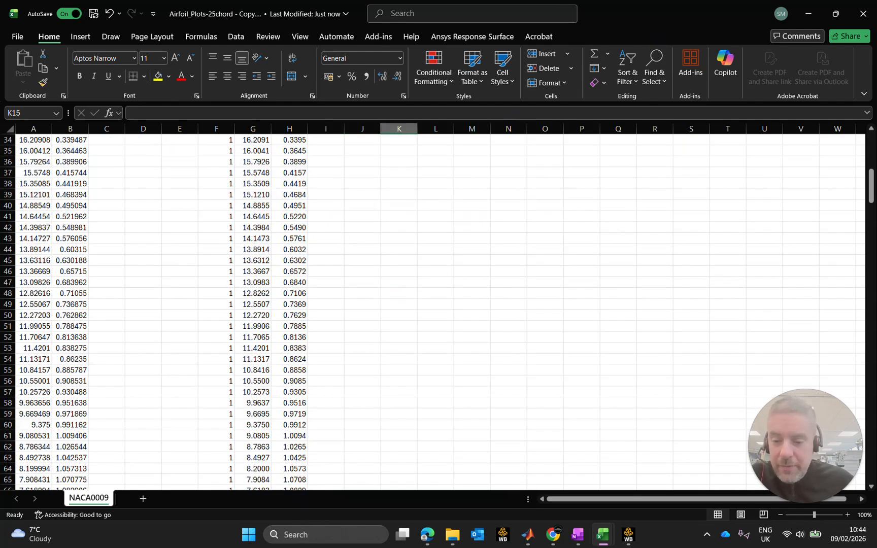
scroll(404, 294, down, 20)
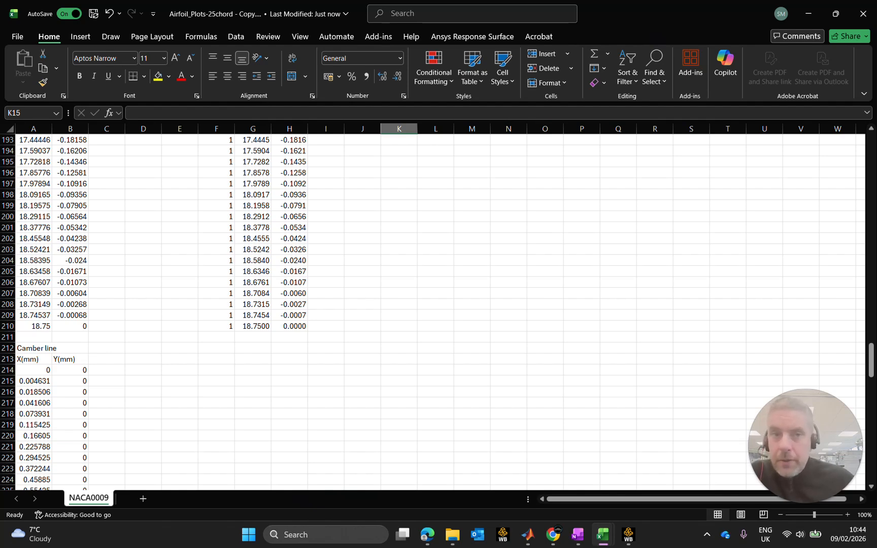
scroll(404, 293, up, 20)
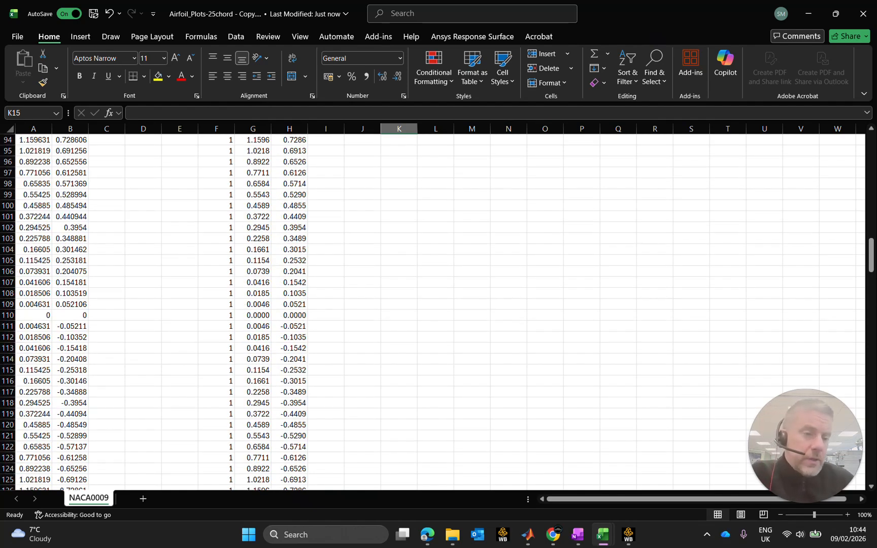
scroll(404, 293, up, 20)
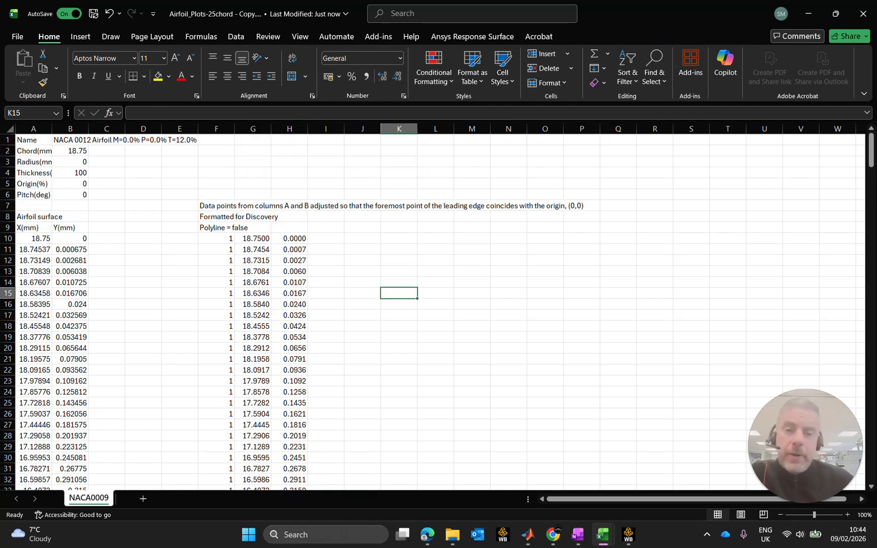
Rename the NACA0009 worksheet to NACA0012.
right_click(102, 498)
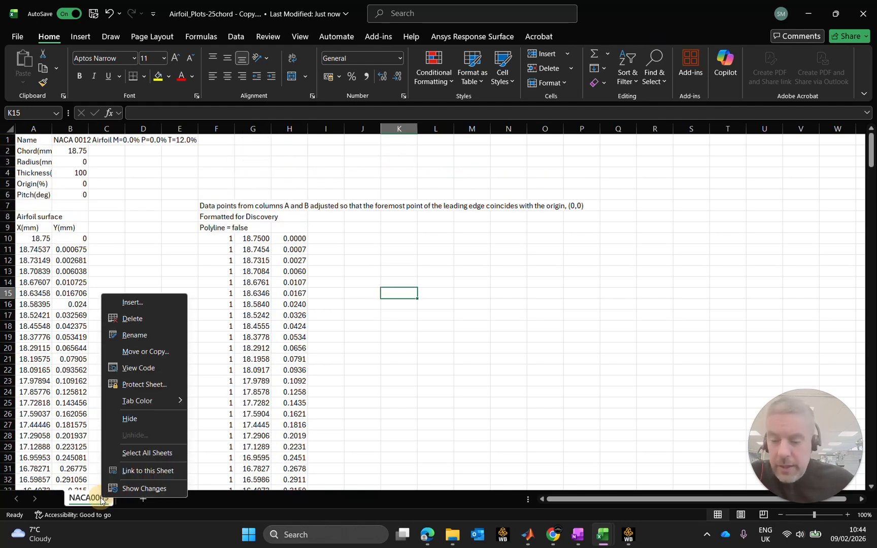
click(134, 335)
drag(109, 498, 100, 498)
text(12)
key(Return)
click(399, 325)
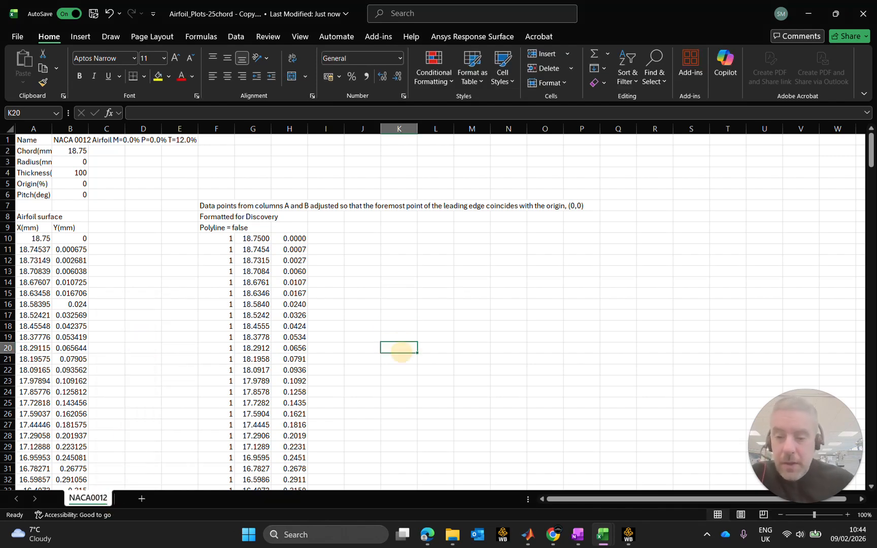
Copy the Discovery-formatted block F9:H210, from the "Polyline = false" line to the last coordinate row.
drag(212, 227, 293, 229)
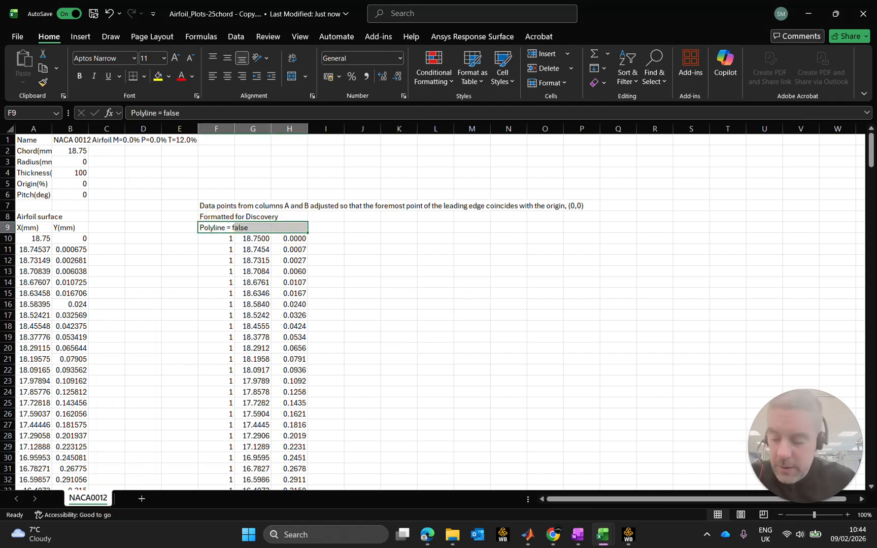
key(ctrl+shift+Down)
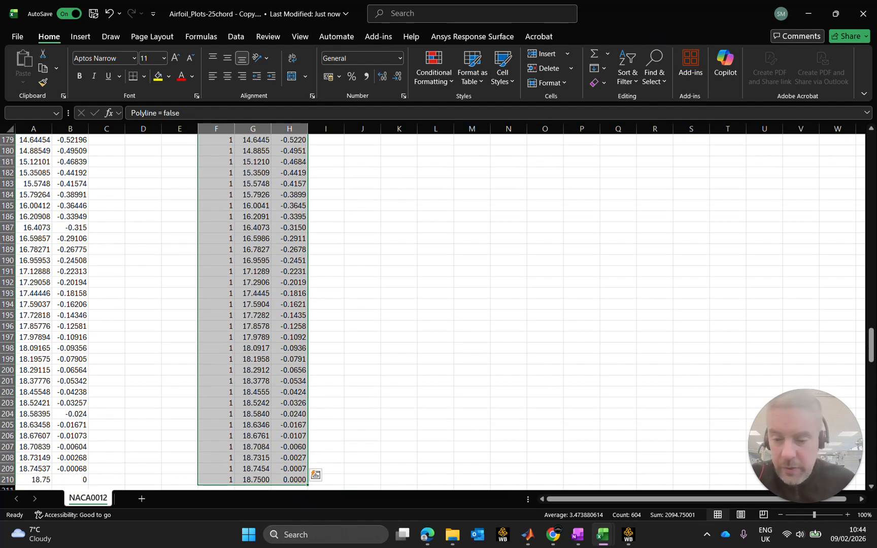
scroll(436, 310, up, 15)
scroll(437, 310, up, 20)
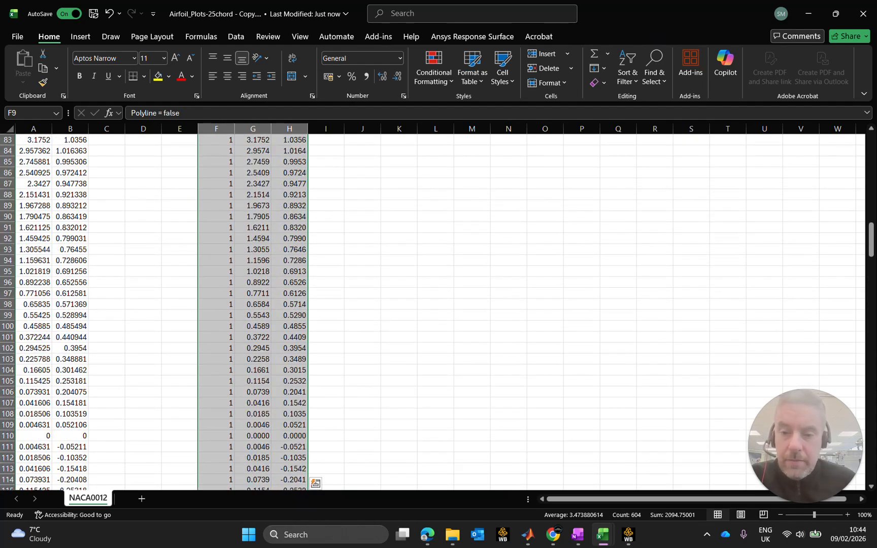
scroll(437, 310, up, 7)
key(ctrl+c)
Open Notepad and paste the copied polyline coordinates into a new tab beside NACA0009-25Chord-2D.txt.
mouse_move(452, 535)
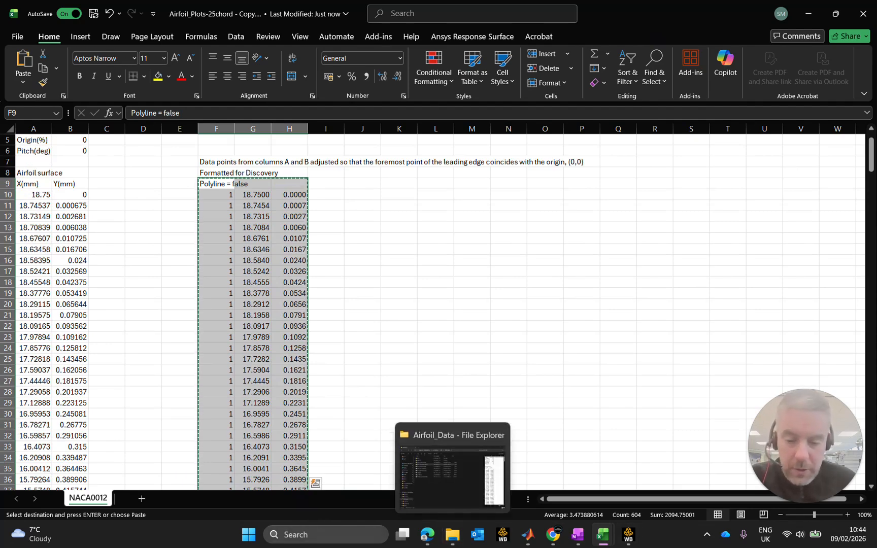
click(305, 534)
text(note)
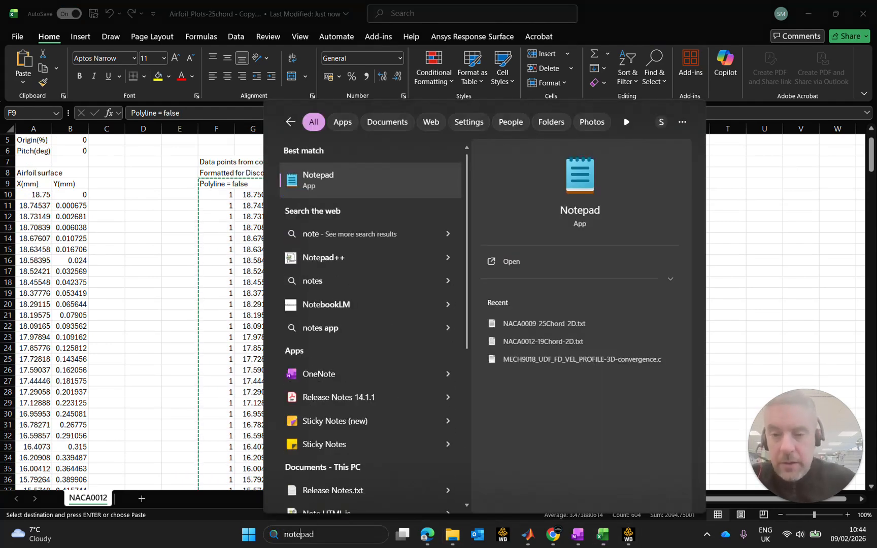
click(348, 198)
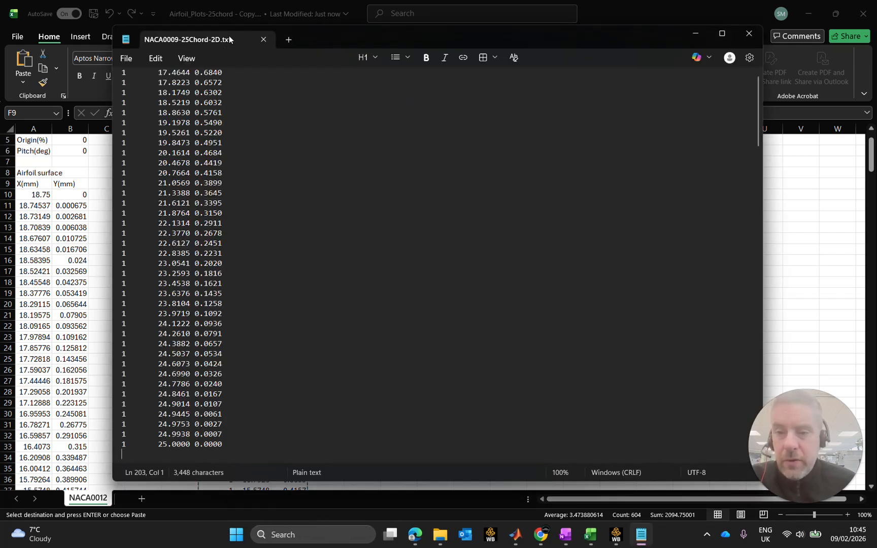
scroll(355, 264, up, 20)
scroll(356, 264, up, 20)
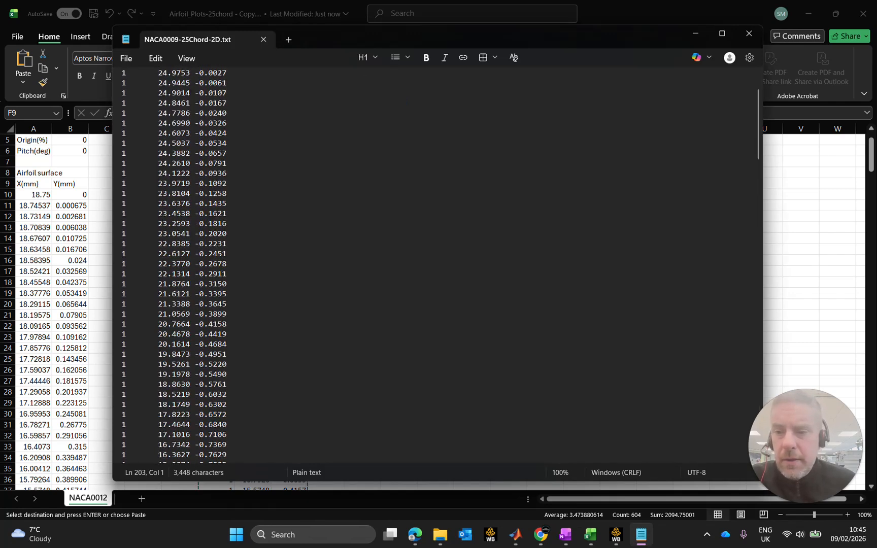
click(288, 40)
key(ctrl+v)
scroll(355, 264, up, 20)
scroll(356, 264, up, 5)
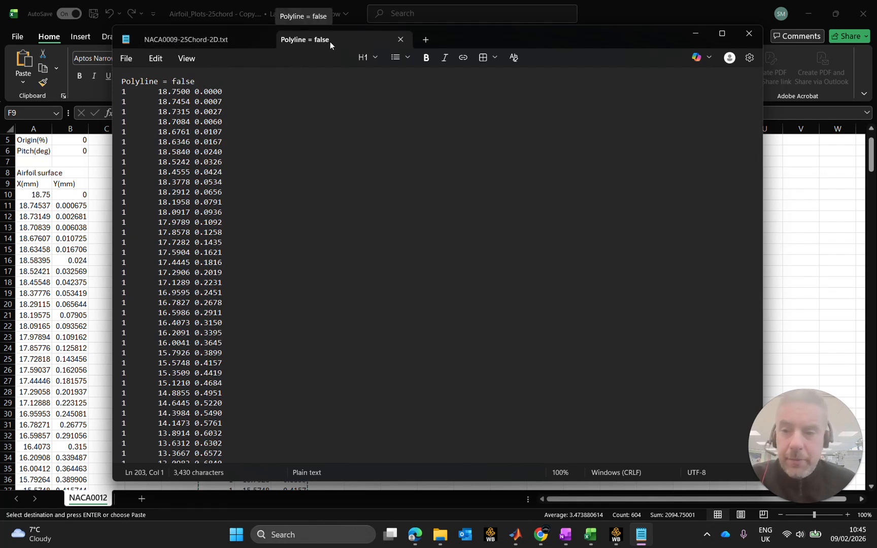
Save the pasted coordinates as NACA0012-18.75Chord-2D.txt in the 2D folder under Airfoil_Data > NACA > NACA0012.
click(126, 59)
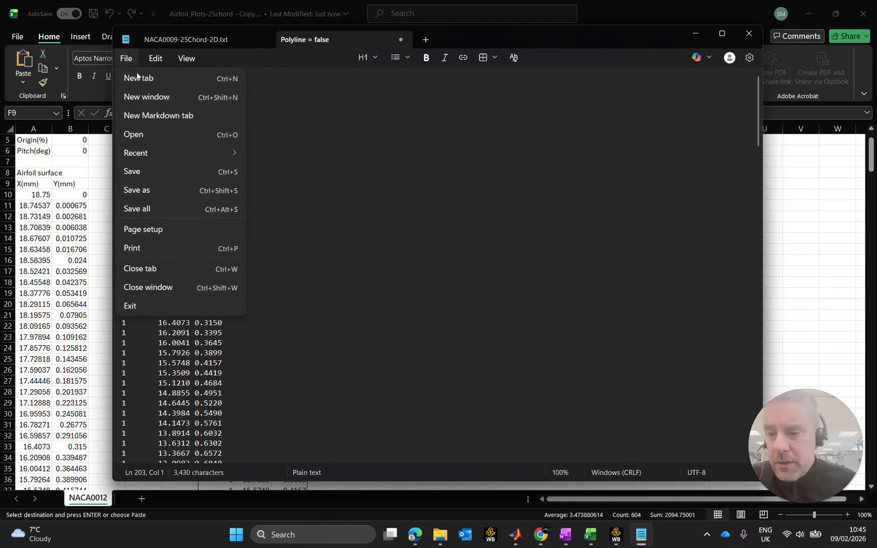
click(265, 186)
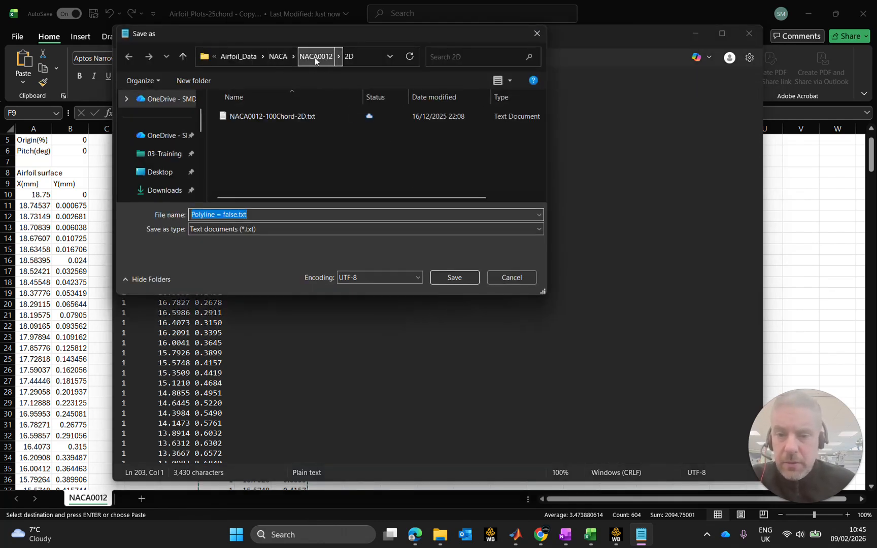
click(284, 116)
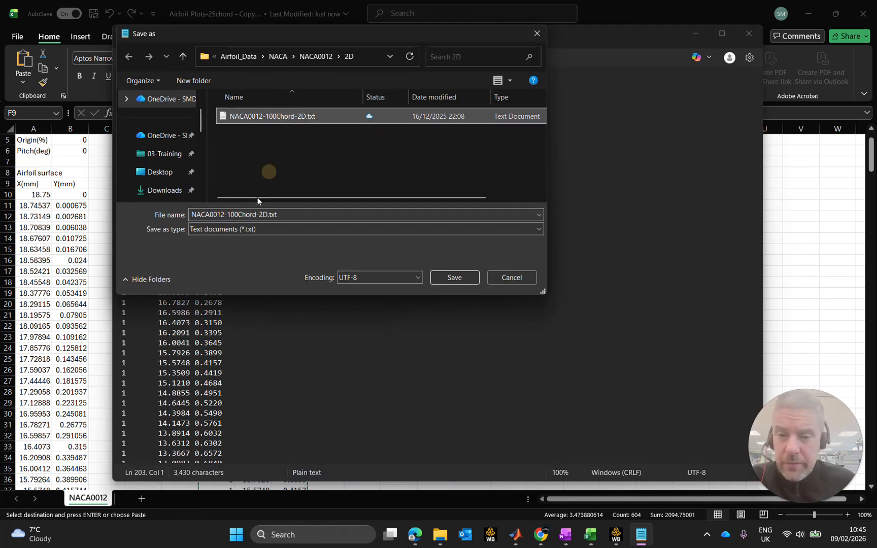
click(244, 214)
click(239, 215)
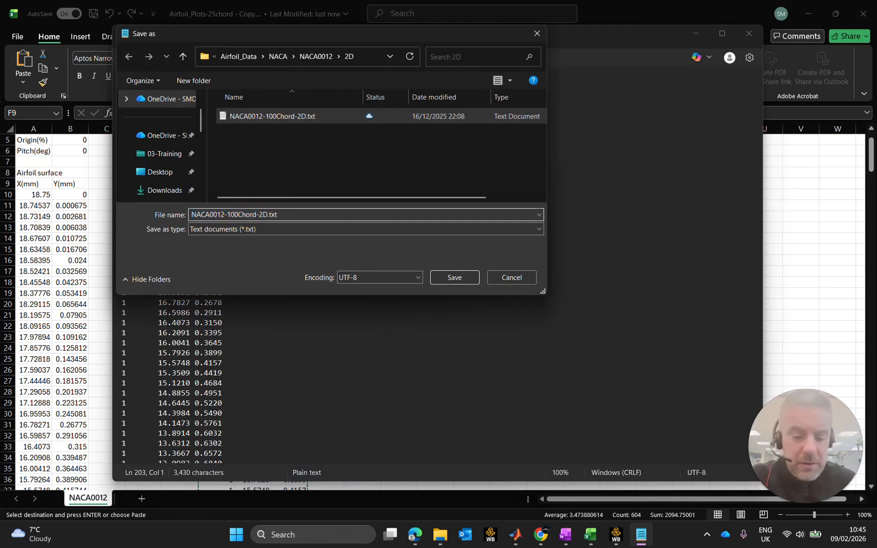
key(BackSpace)
key(BackSpace)
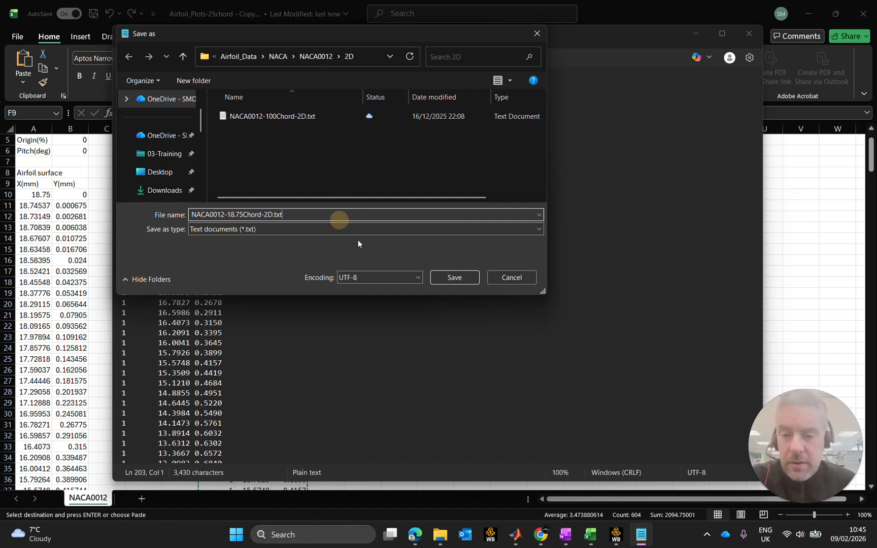
click(472, 276)
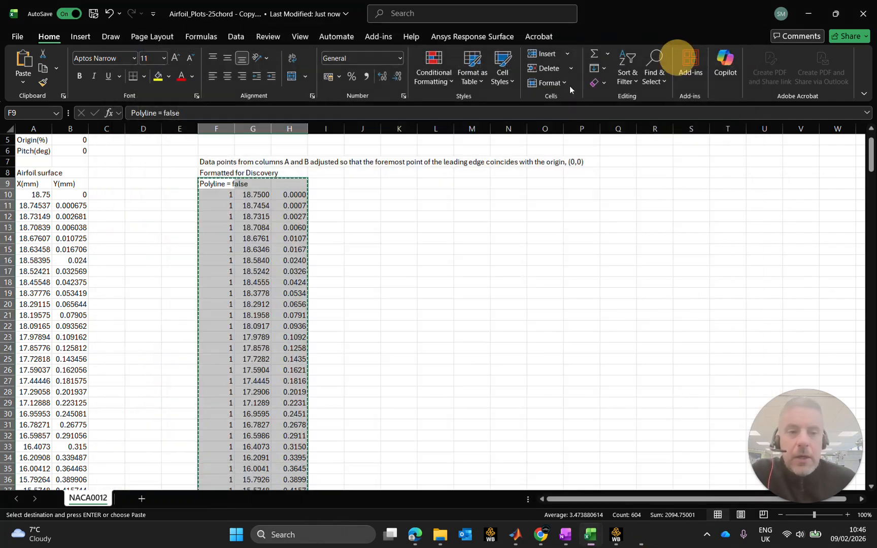
Close Notepad, clear the copy selection in the NACA0012 sheet and minimize that workbook.
click(749, 34)
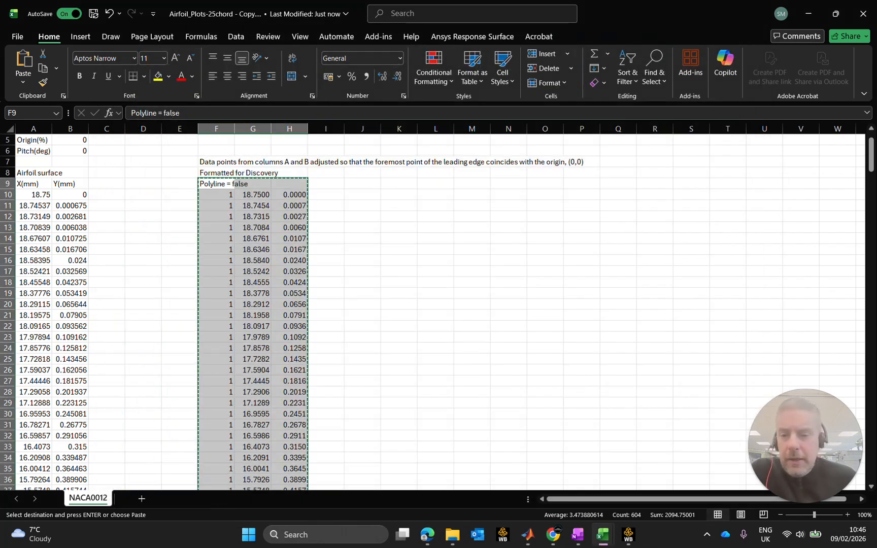
key(Escape)
click(372, 220)
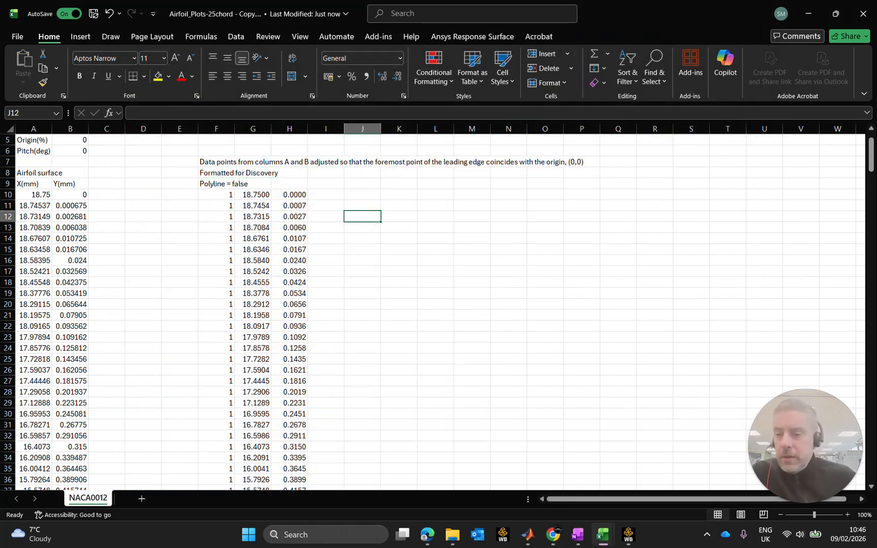
click(44, 139)
scroll(78, 178, up, 2)
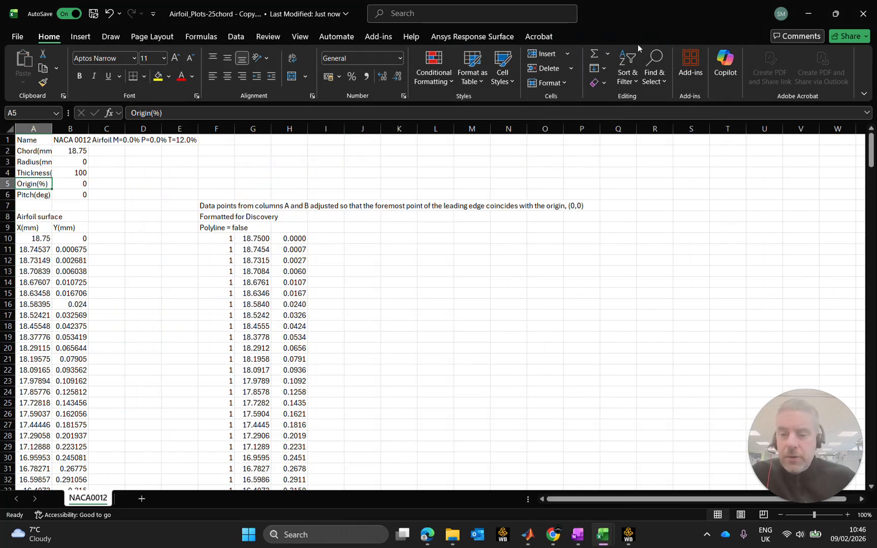
click(806, 6)
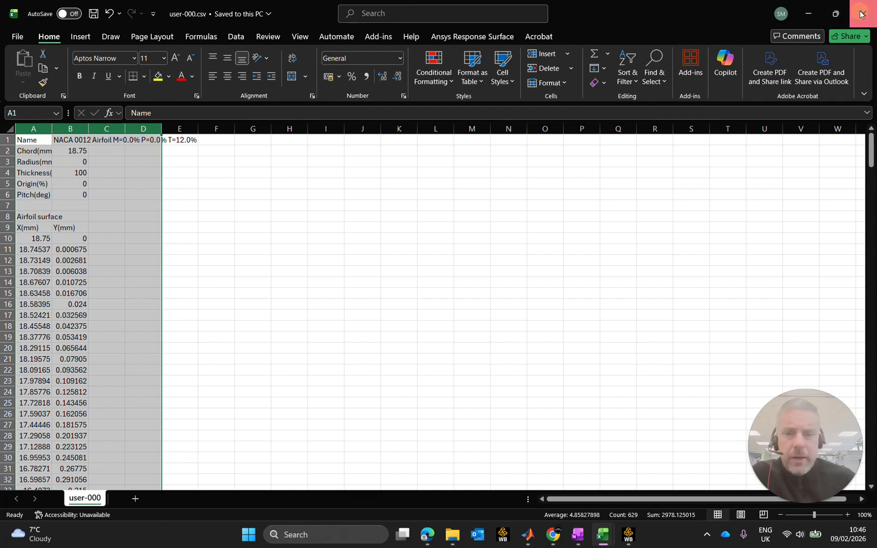
Minimize the open Excel, browser and MATLAB windows, then open the NACA0012 system's Geometry from Workbench in Discovery.
click(820, 18)
click(803, 12)
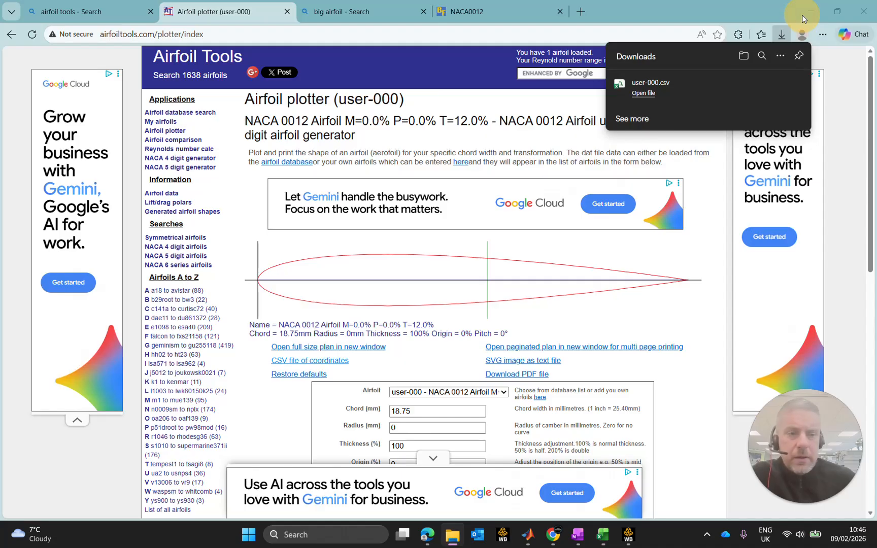
click(814, 11)
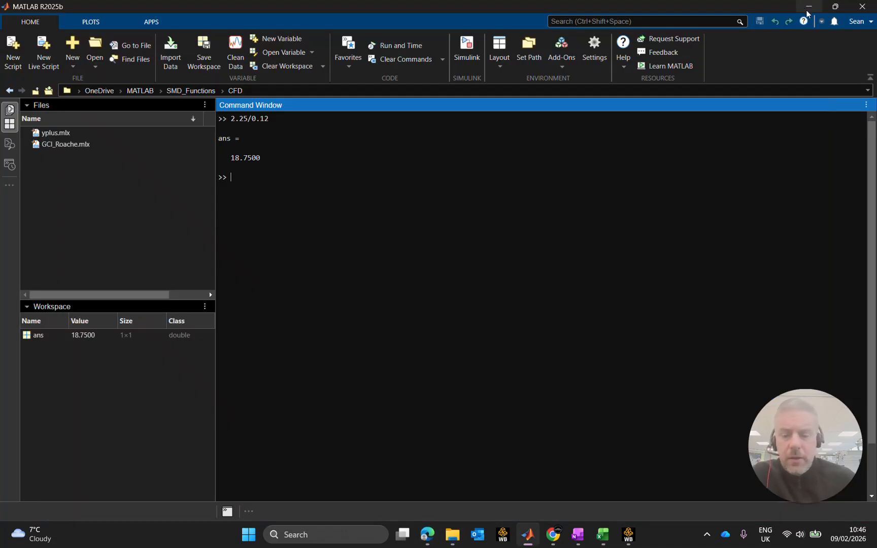
click(803, 7)
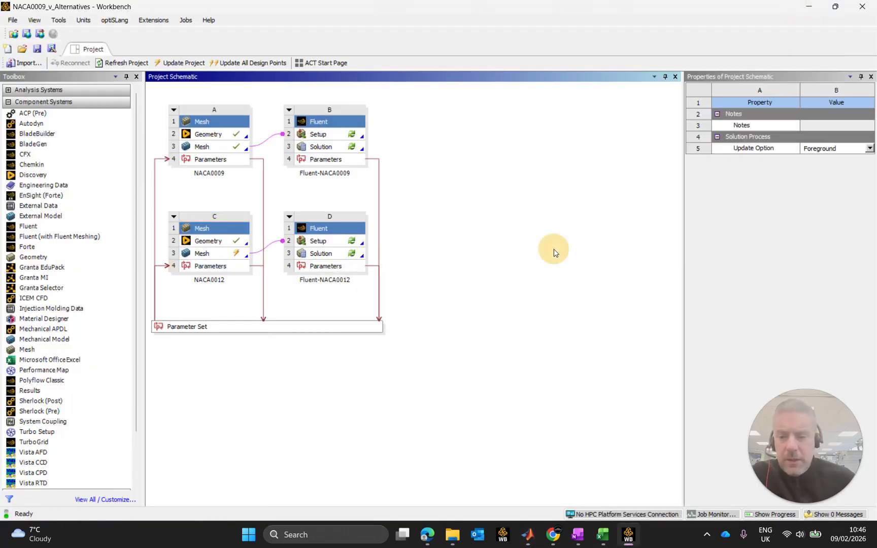
click(212, 241)
double_click(212, 240)
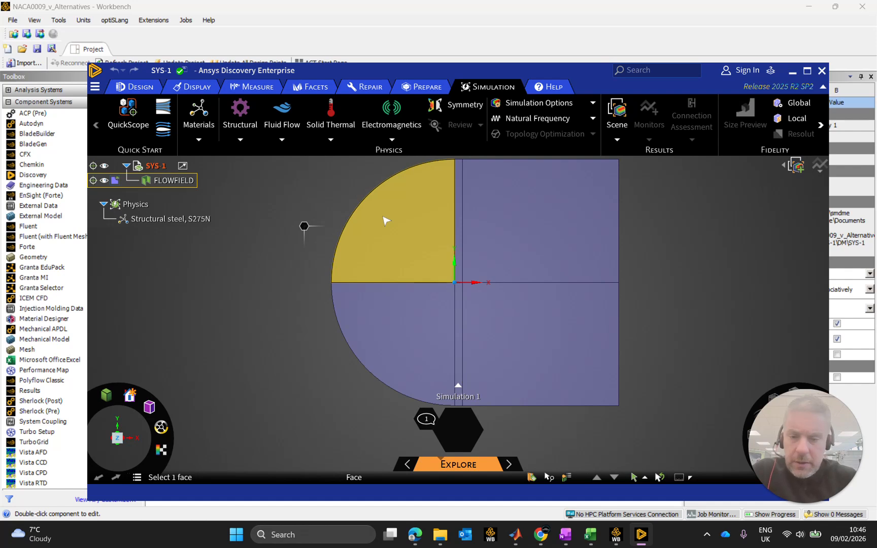
Insert the geometry file NACA0012-18.75Chord-2D.txt into the SYS-1 flow field design.
scroll(455, 280, up, 10)
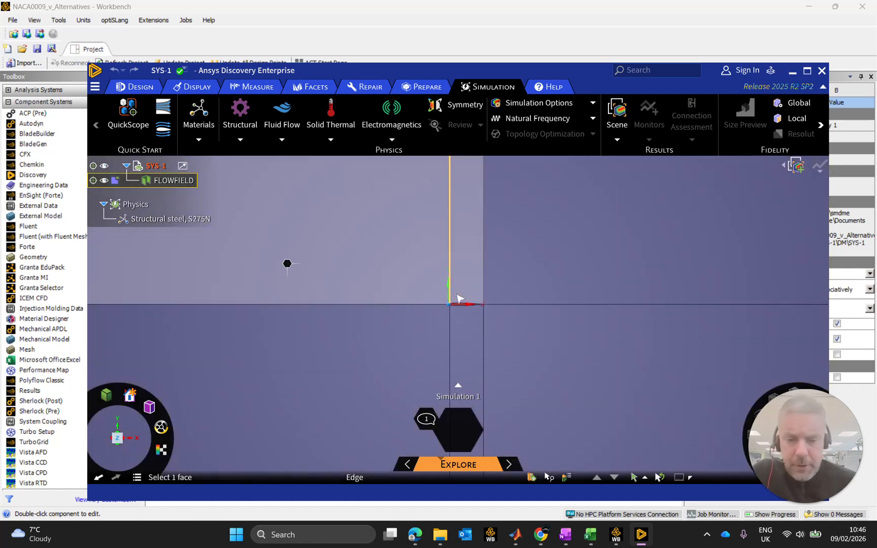
scroll(457, 338, up, 4)
scroll(514, 334, down, 3)
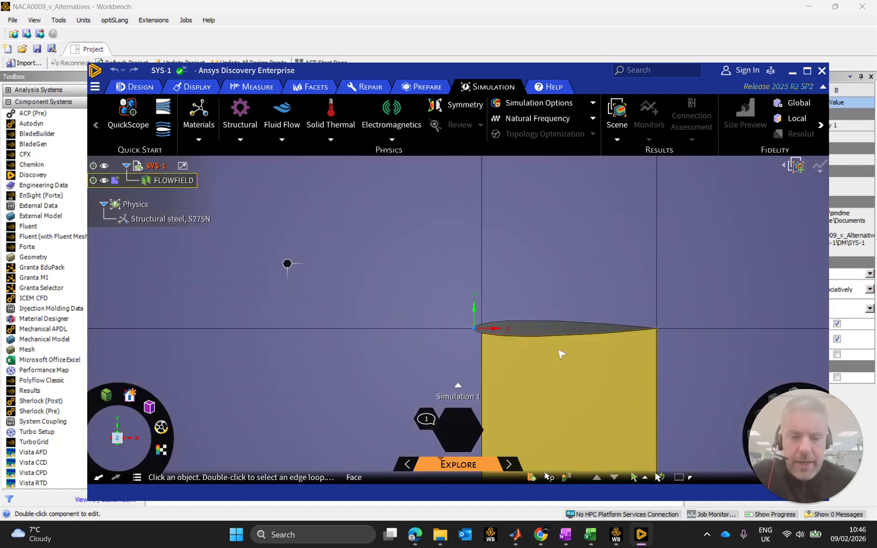
scroll(584, 346, up, 3)
scroll(569, 346, down, 3)
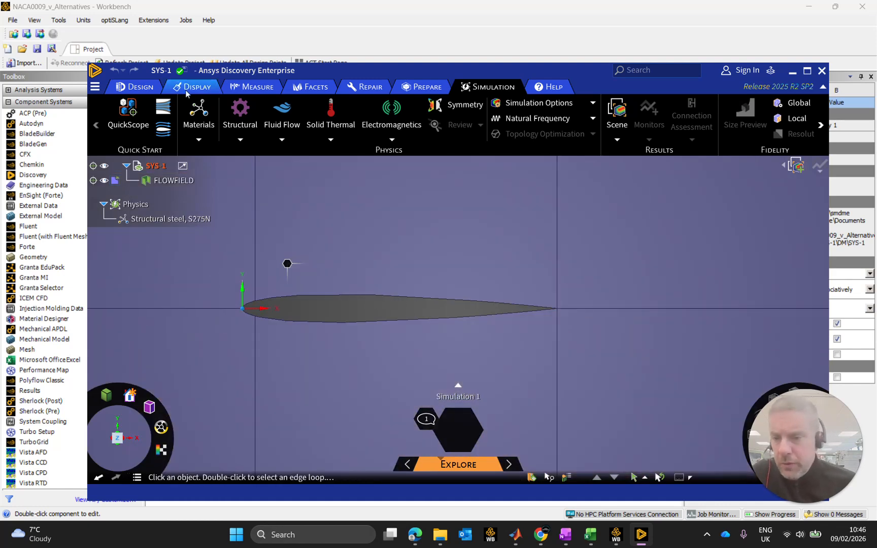
click(135, 87)
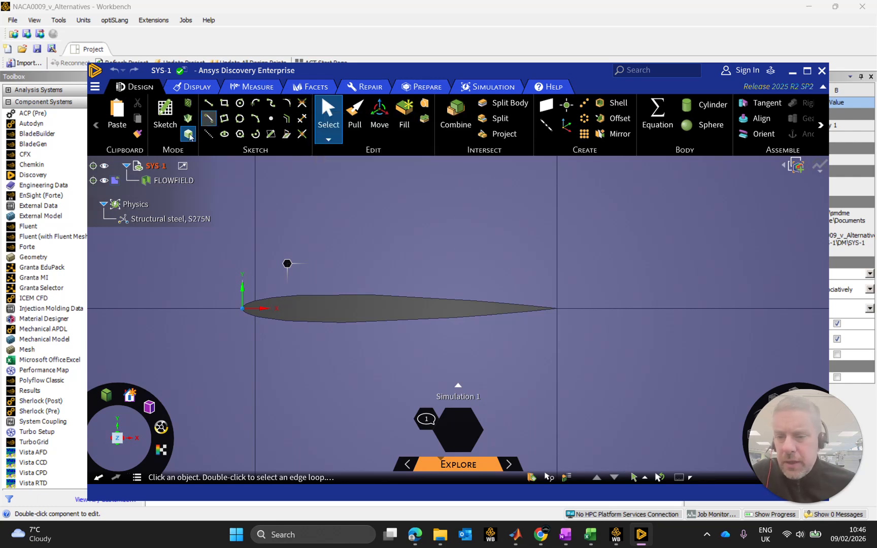
click(95, 88)
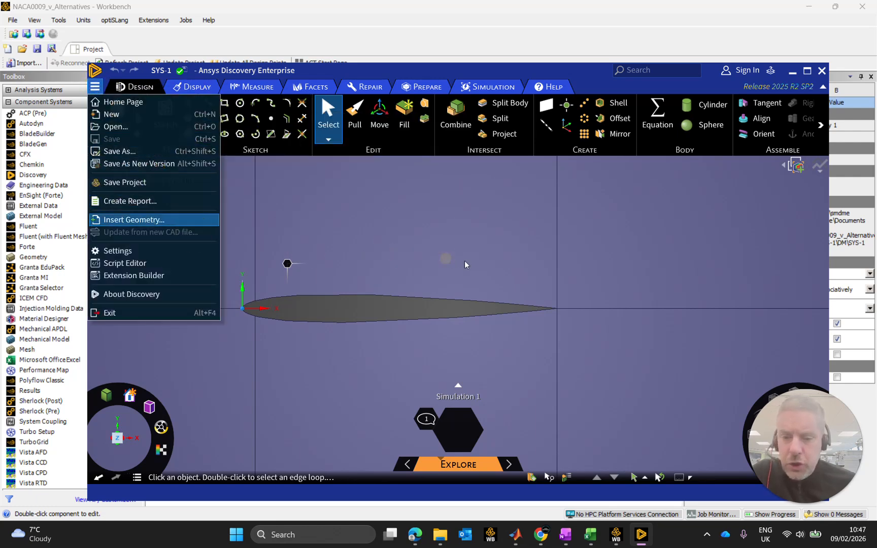
click(152, 220)
click(256, 155)
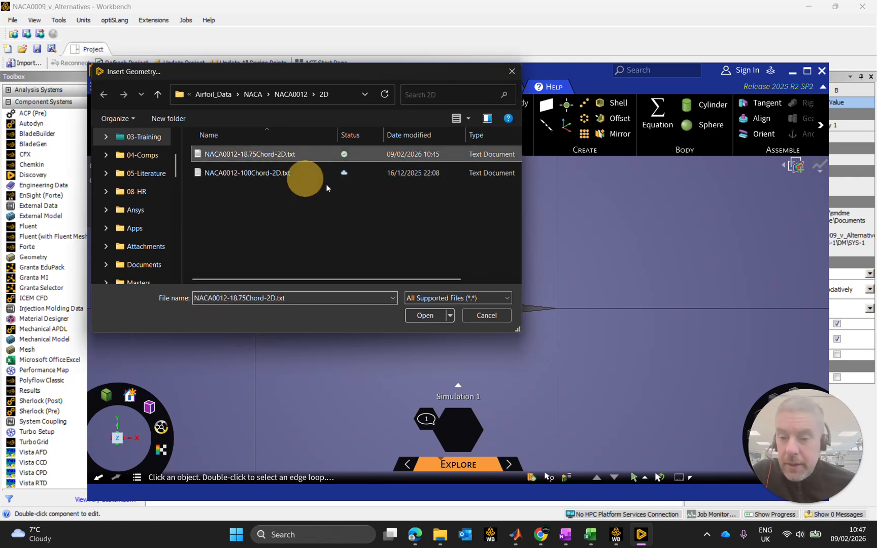
click(426, 315)
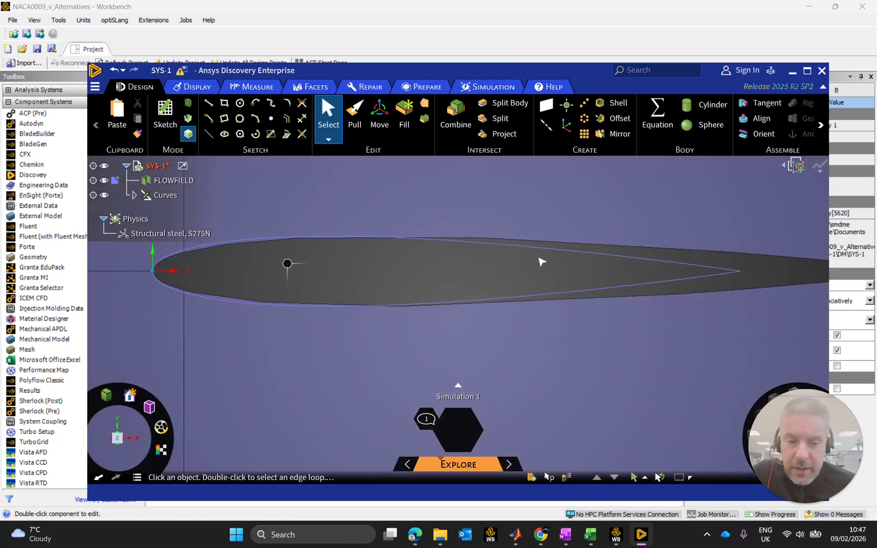
Examine how the imported NACA0012 curve lies against the existing airfoil cutout, from the leading edge to the trailing edge.
scroll(154, 274, up, 6)
mouse_move(161, 288)
middle_down()
mouse_move(345, 292)
mouse_move(294, 280)
mouse_move(305, 274)
mouse_move(421, 336)
mouse_move(425, 343)
mouse_move(320, 437)
mouse_move(411, 343)
mouse_move(391, 351)
mouse_move(362, 335)
mouse_move(356, 349)
mouse_move(518, 396)
mouse_move(564, 347)
mouse_move(555, 295)
mouse_move(521, 232)
middle_up()
click(579, 210)
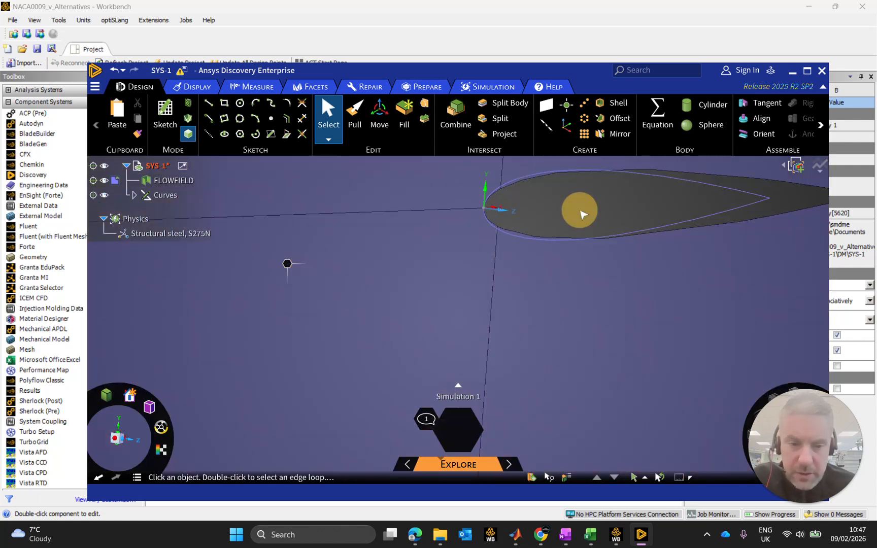
middle_drag(583, 215, 366, 330)
click(114, 438)
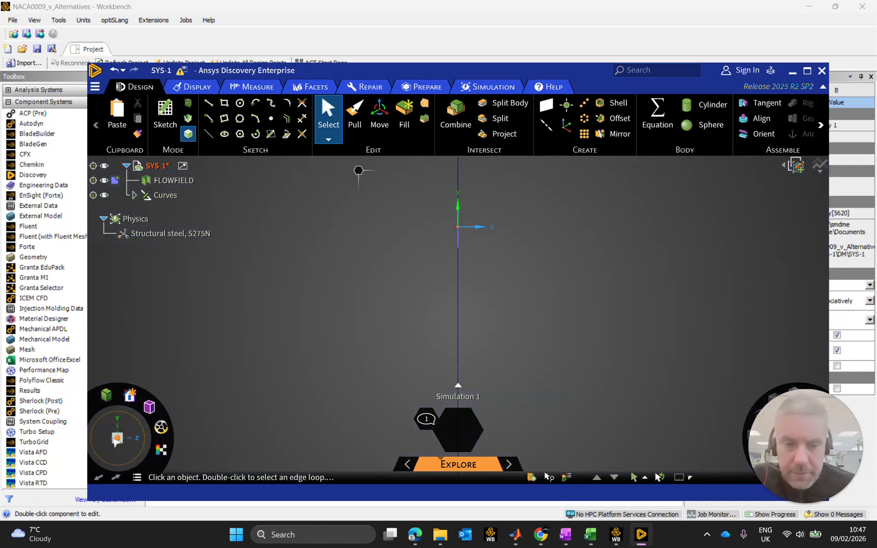
click(135, 440)
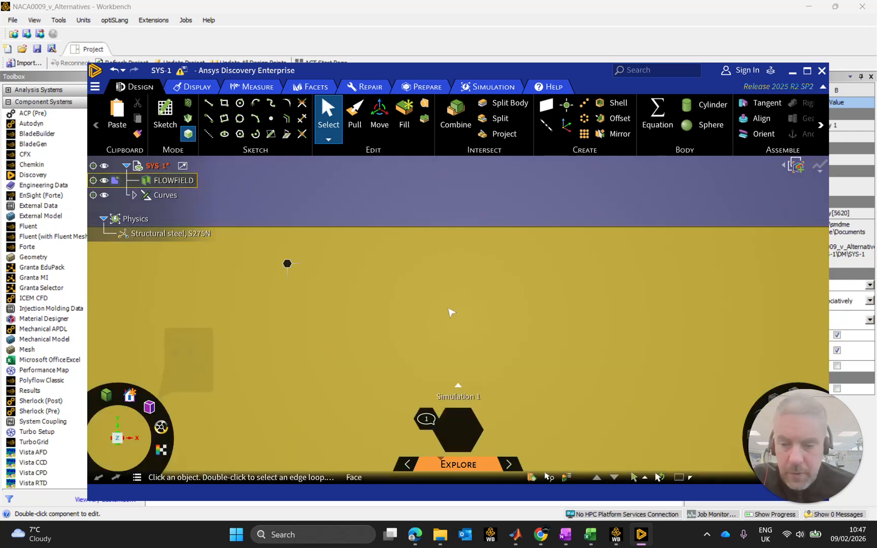
scroll(402, 292, up, 8)
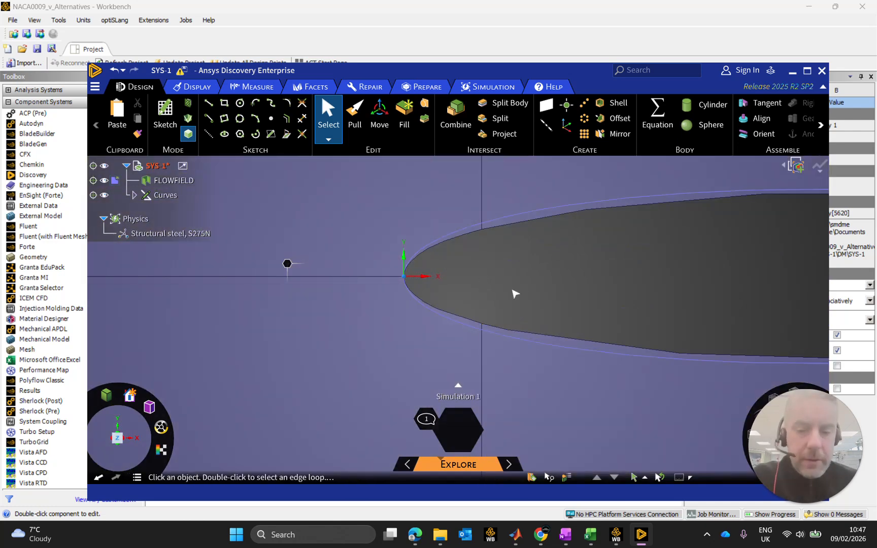
scroll(513, 293, down, 5)
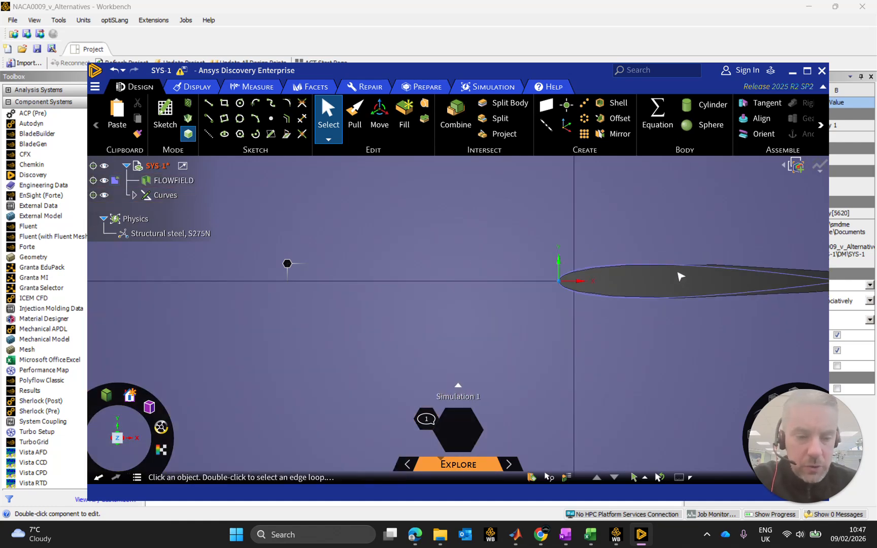
scroll(659, 295, up, 5)
scroll(699, 310, down, 3)
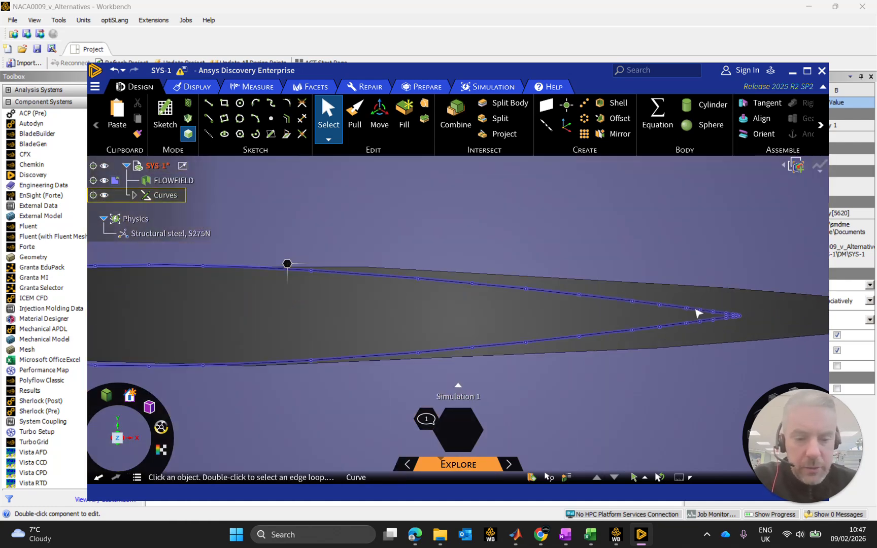
scroll(646, 300, down, 3)
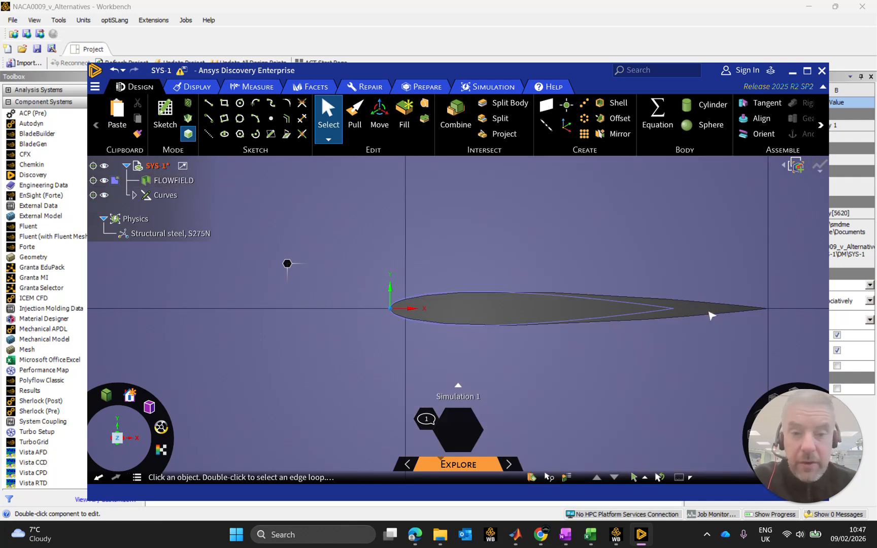
Fill the existing airfoil cutout in FLOWFIELD using its four upper, lower and leading-edge boundary edges.
click(414, 115)
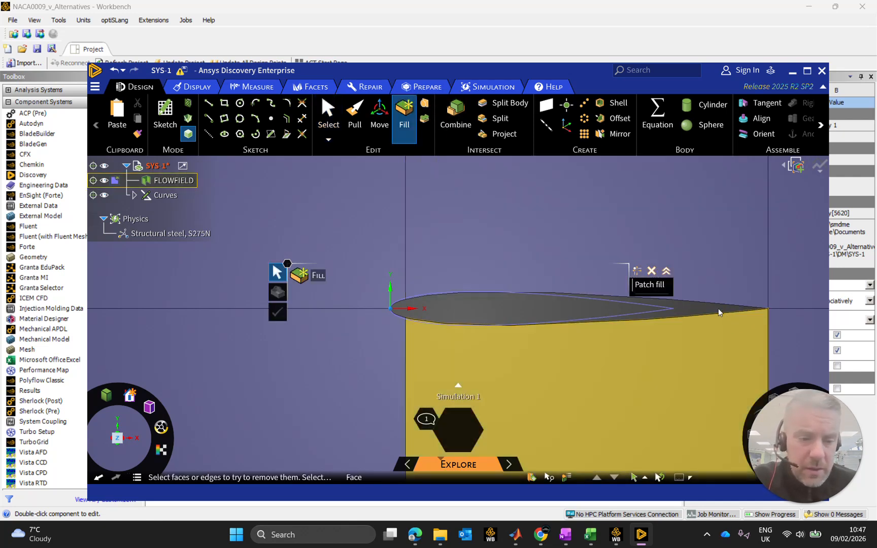
click(710, 304)
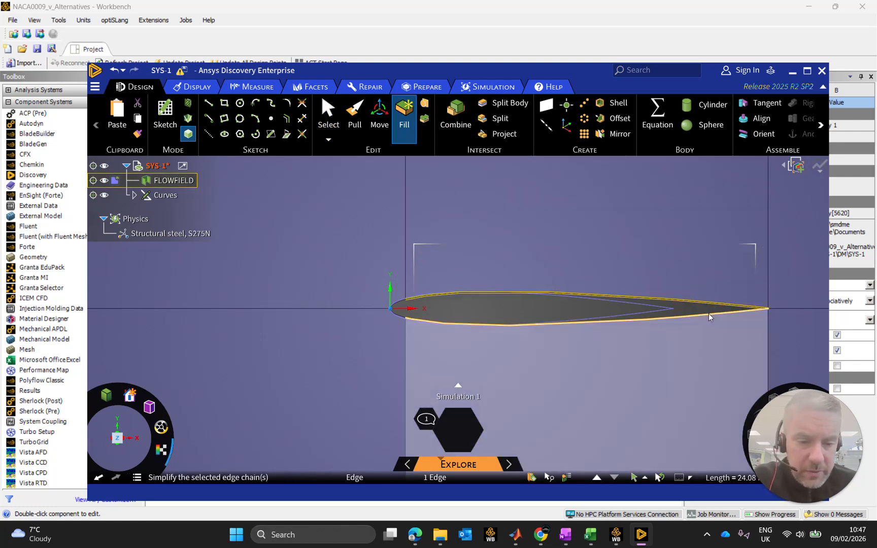
ctrl+click(710, 314)
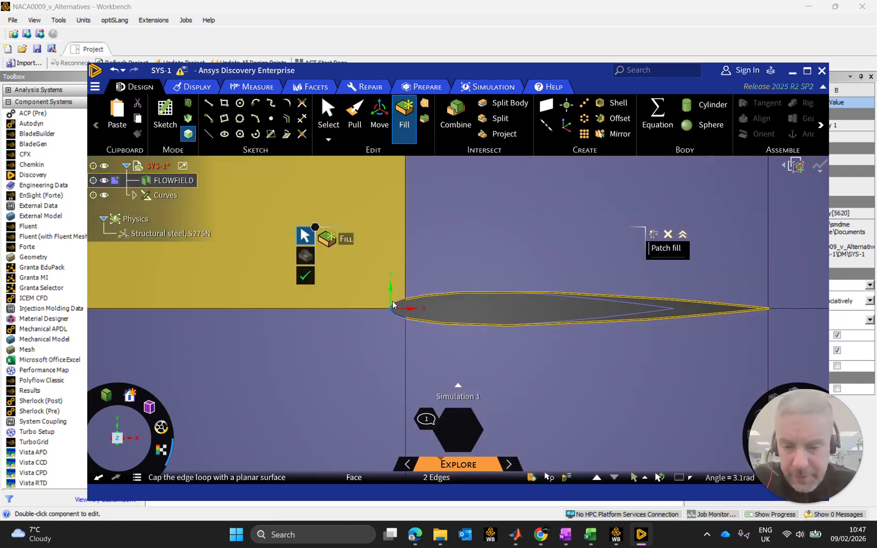
scroll(405, 310, up, 4)
scroll(413, 300, up, 4)
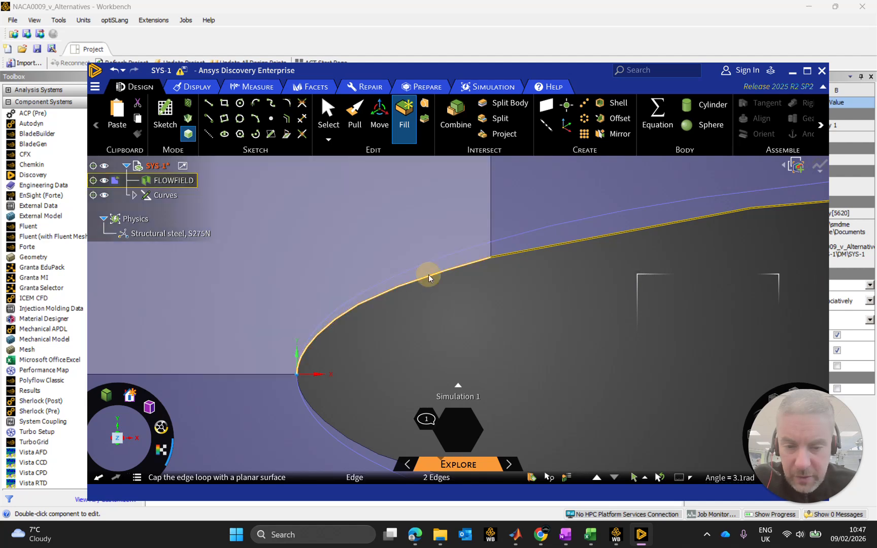
ctrl+click(430, 278)
scroll(372, 336, up, 3)
scroll(371, 379, down, 8)
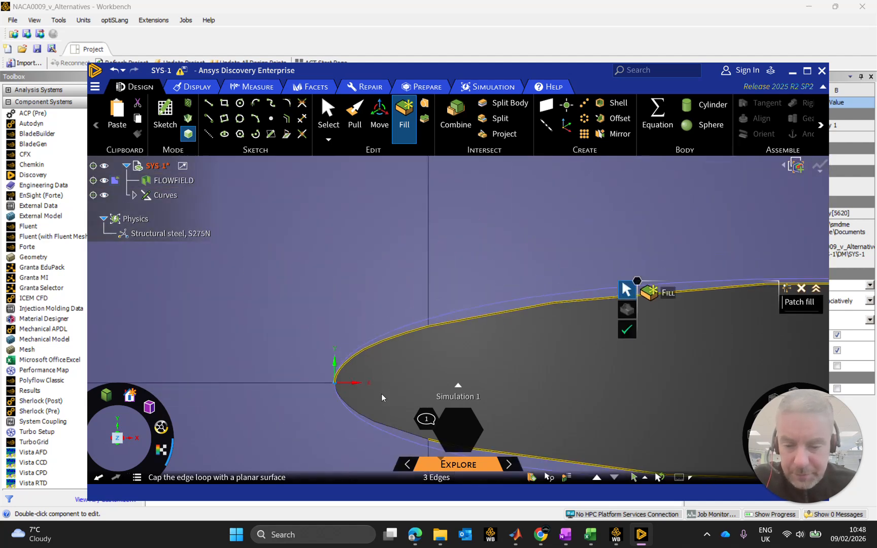
ctrl+click(400, 415)
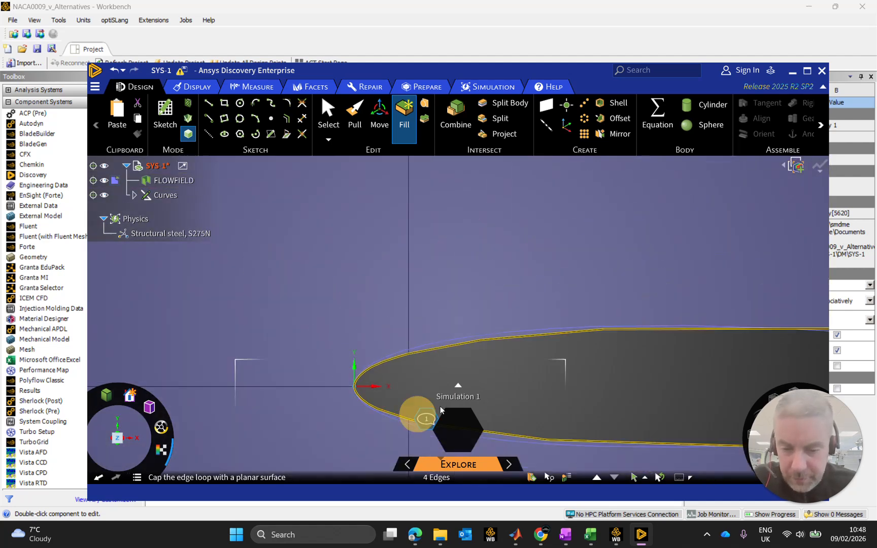
click(406, 130)
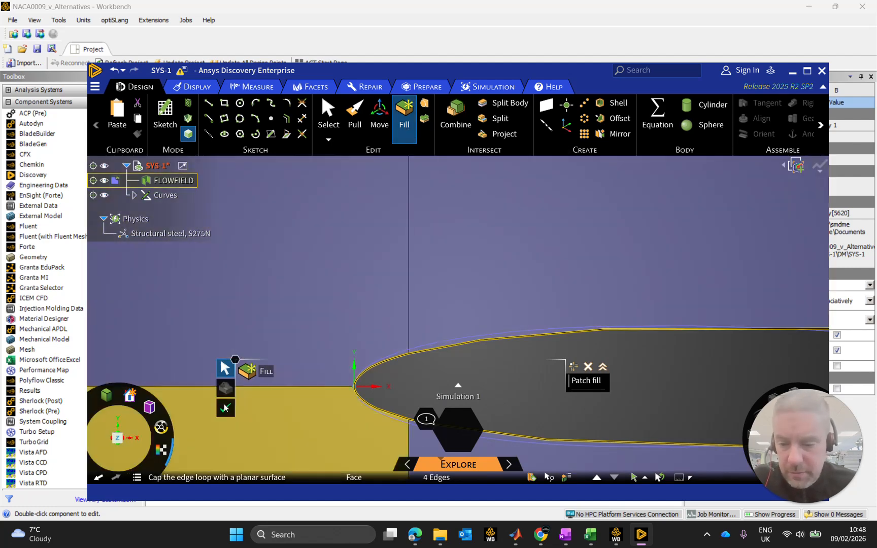
scroll(599, 330, down, 5)
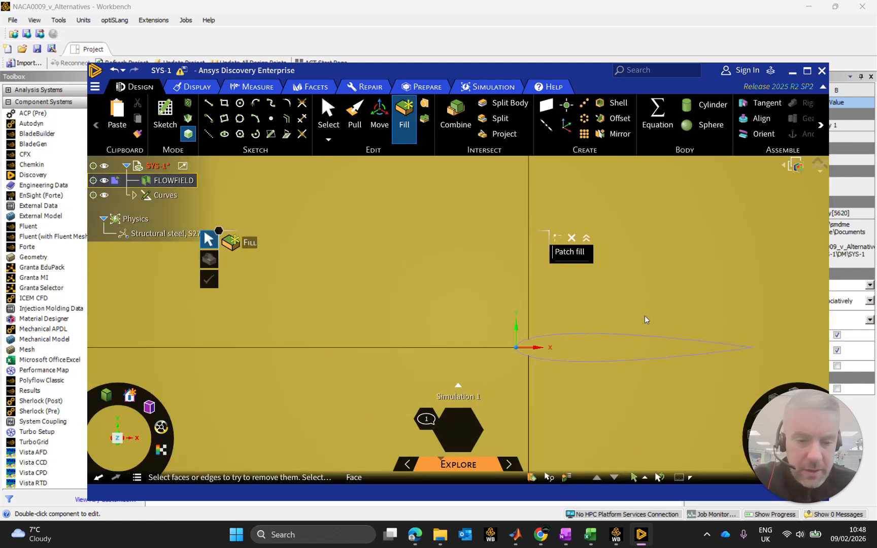
scroll(673, 325, down, 3)
key(Escape)
Project the imported NACA0012 airfoil curve onto the filled flow field face.
scroll(766, 344, down, 2)
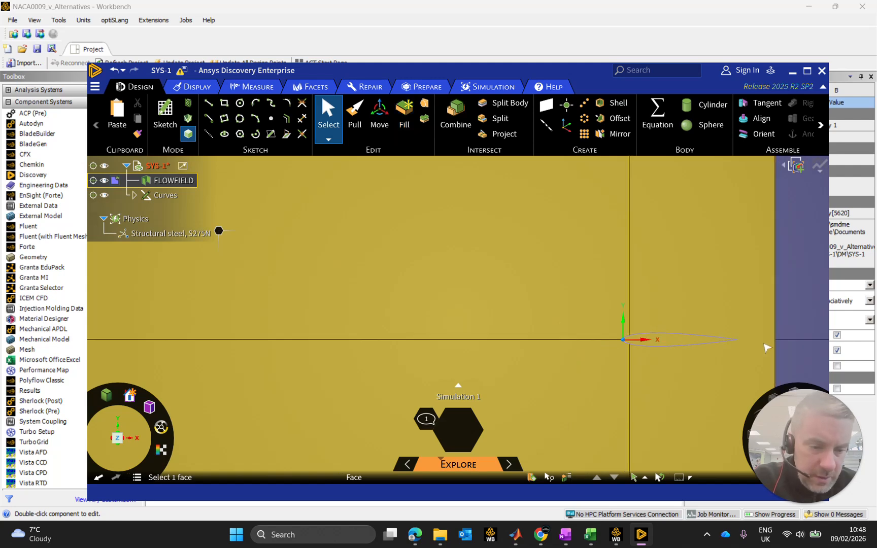
scroll(767, 345, up, 5)
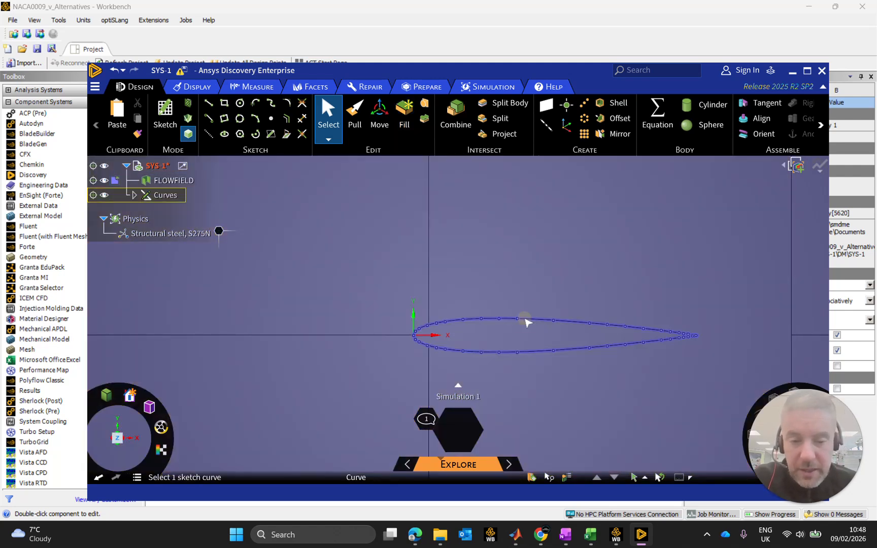
click(526, 322)
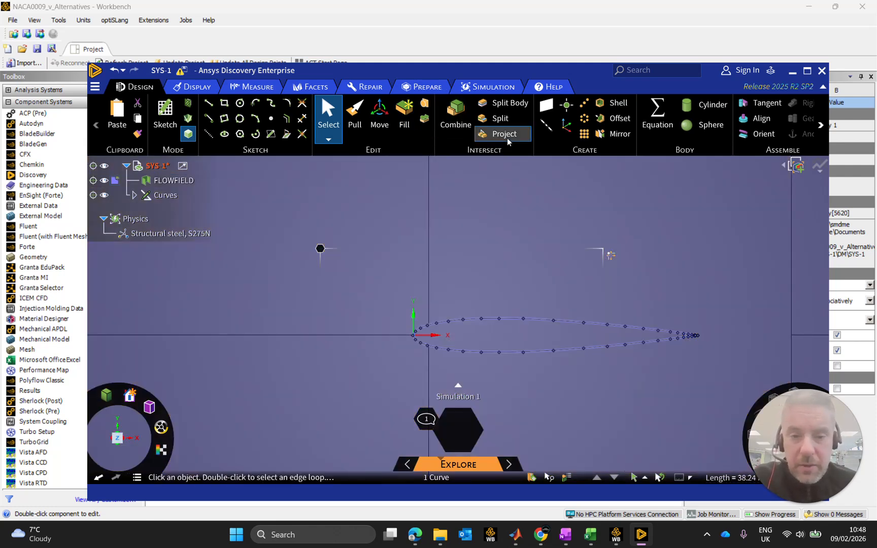
click(500, 135)
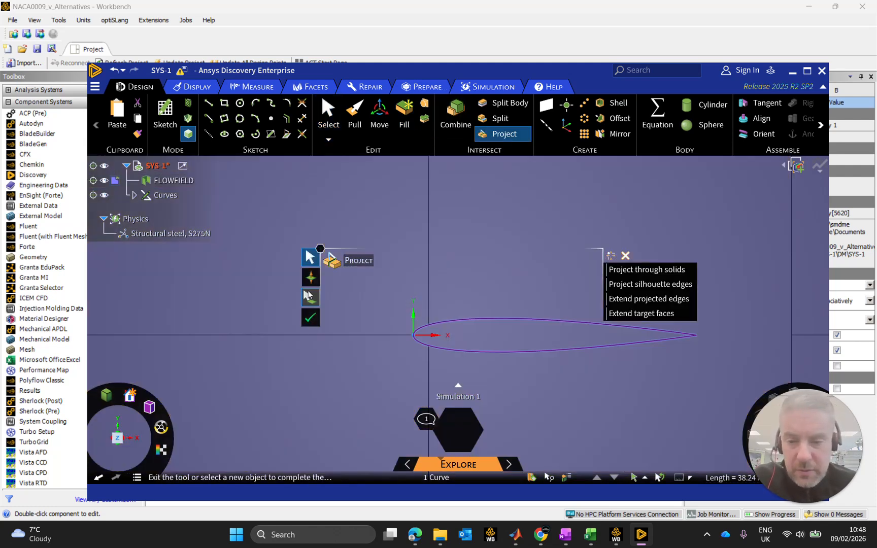
click(495, 288)
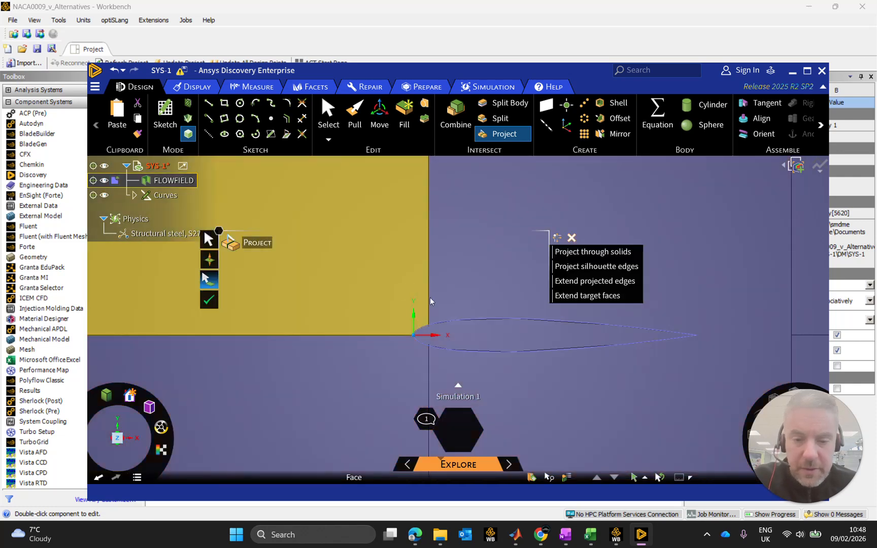
key(Escape)
Delete the face enclosed by the projected NACA0012 outline to cut the new airfoil out of the flow field.
click(553, 321)
key(Delete)
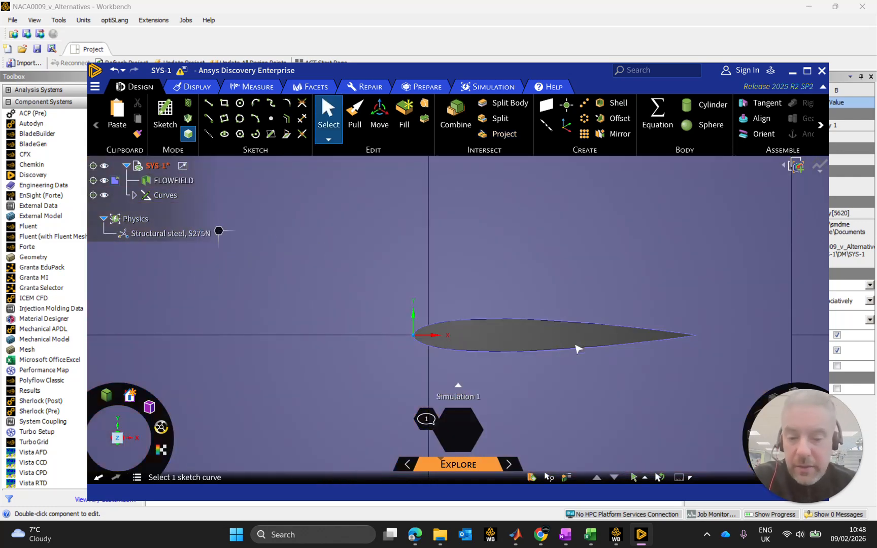
scroll(716, 312, down, 4)
scroll(642, 333, up, 6)
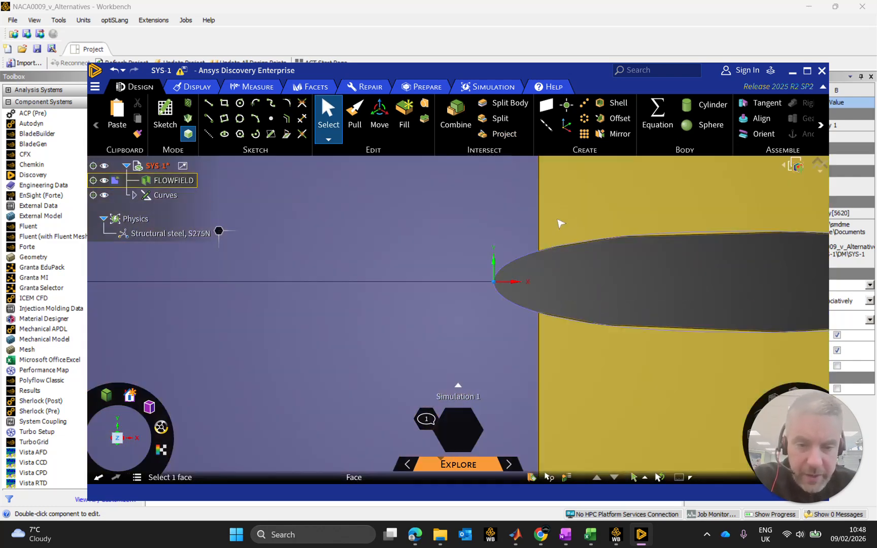
scroll(543, 219, down, 10)
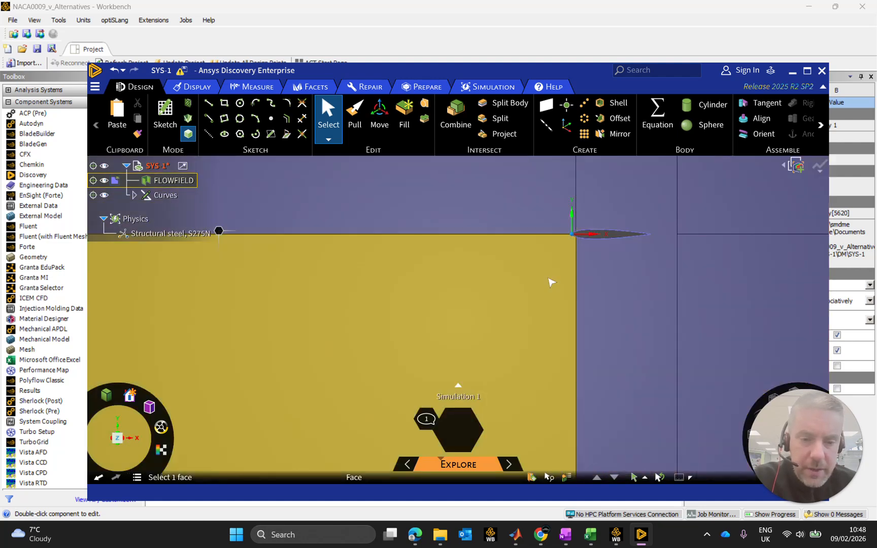
scroll(583, 231, up, 5)
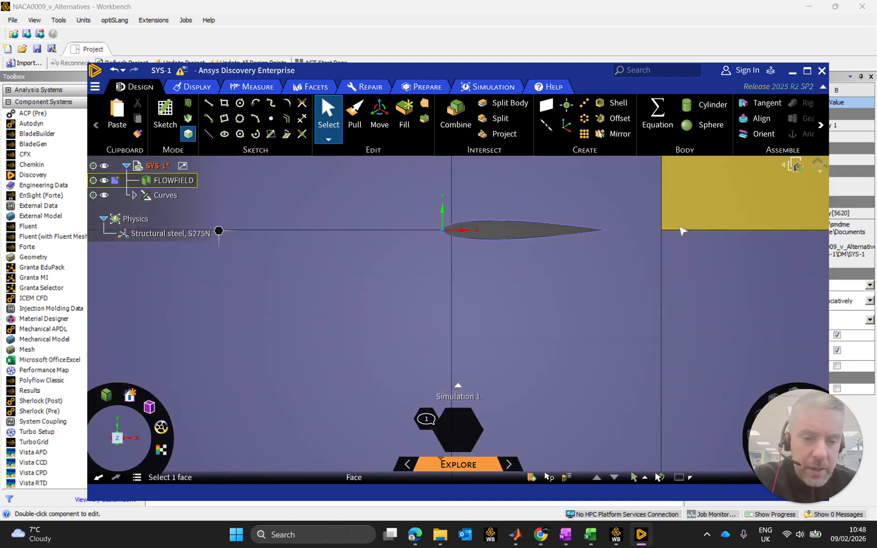
Try to split the narrow FLOWFIELD face around the airfoil between its trailing edge and the downstream vertical edge.
scroll(609, 233, up, 3)
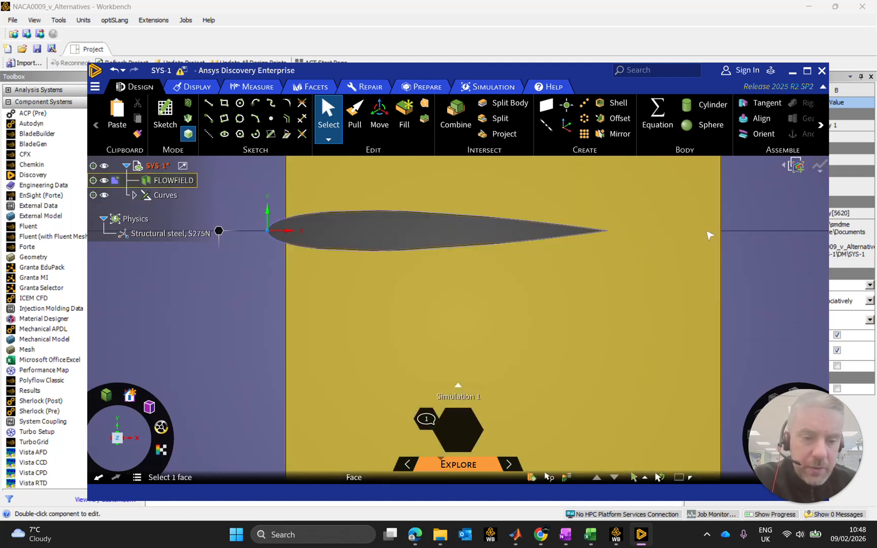
scroll(708, 232, down, 4)
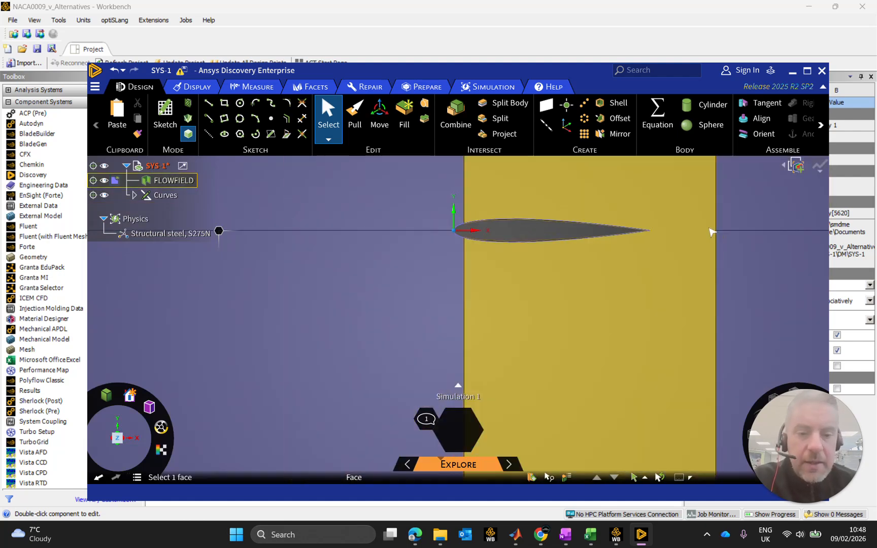
scroll(711, 237, up, 4)
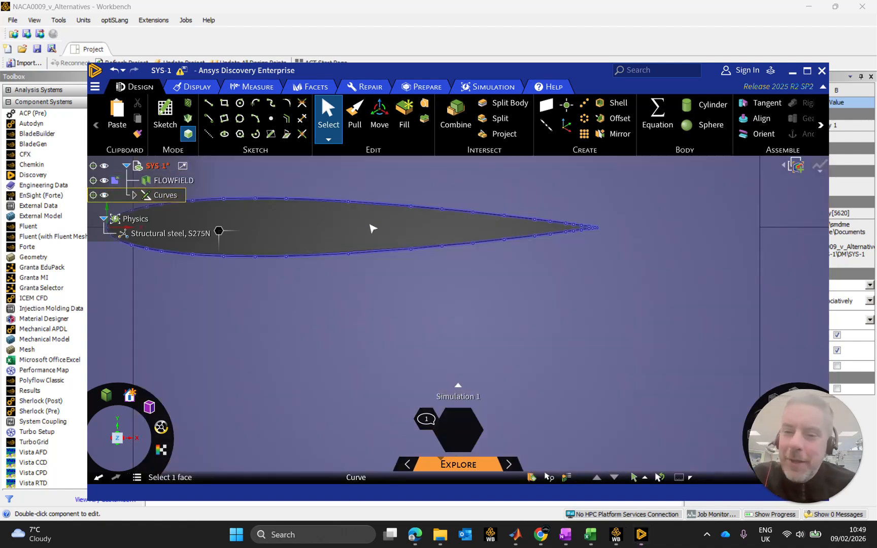
scroll(448, 247, down, 3)
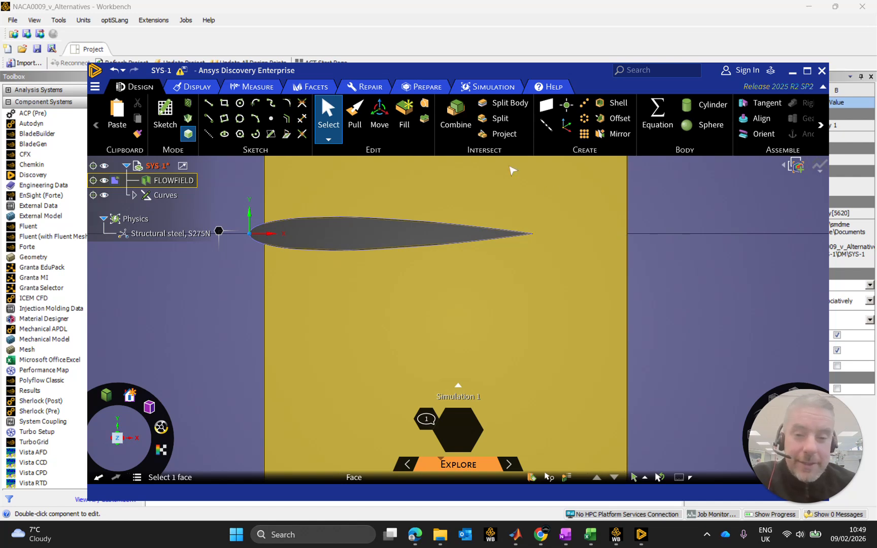
click(550, 192)
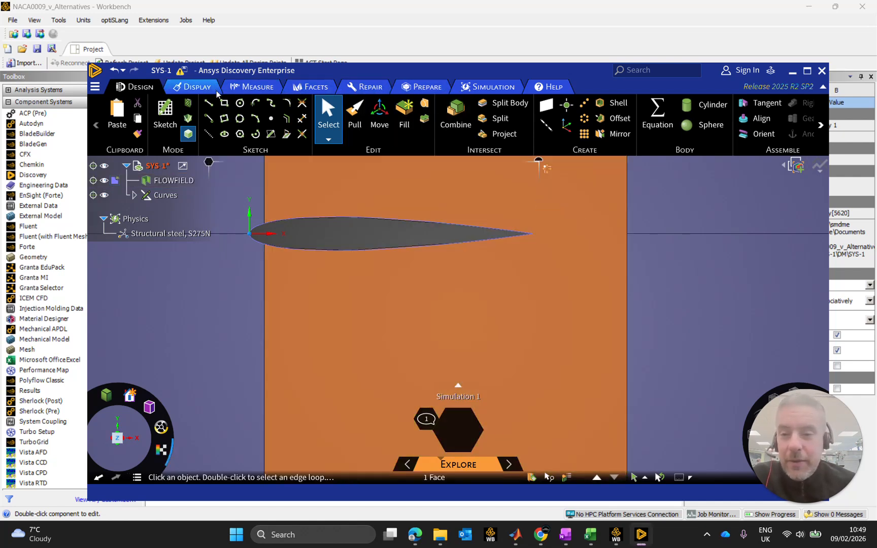
click(500, 118)
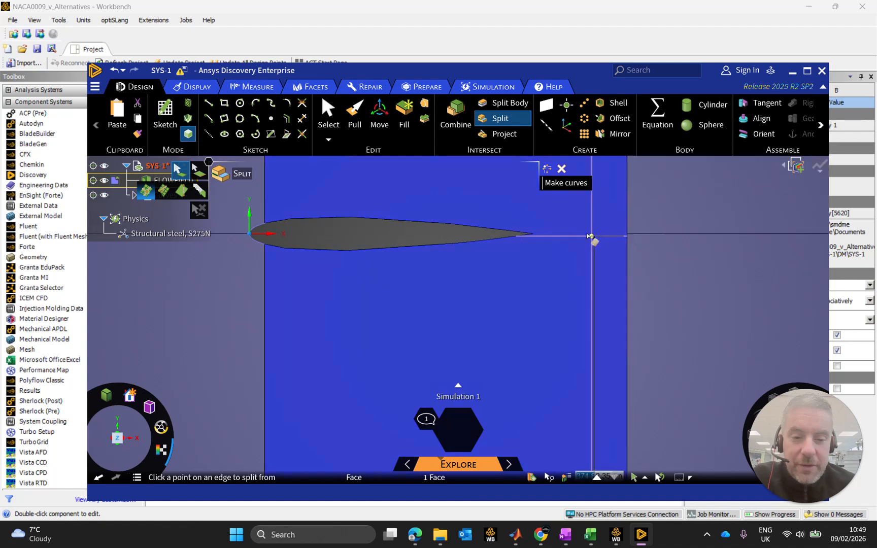
scroll(580, 238, up, 2)
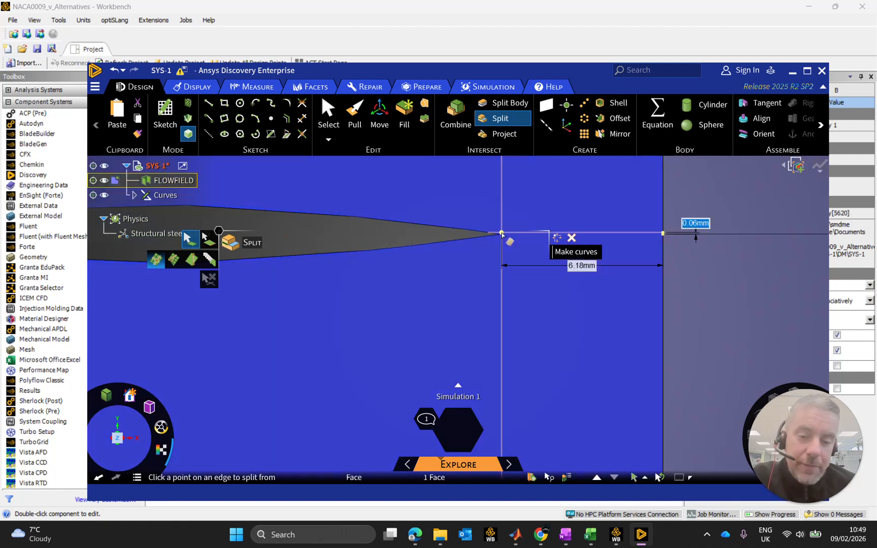
scroll(502, 237, up, 1)
scroll(504, 237, up, 3)
scroll(463, 234, up, 2)
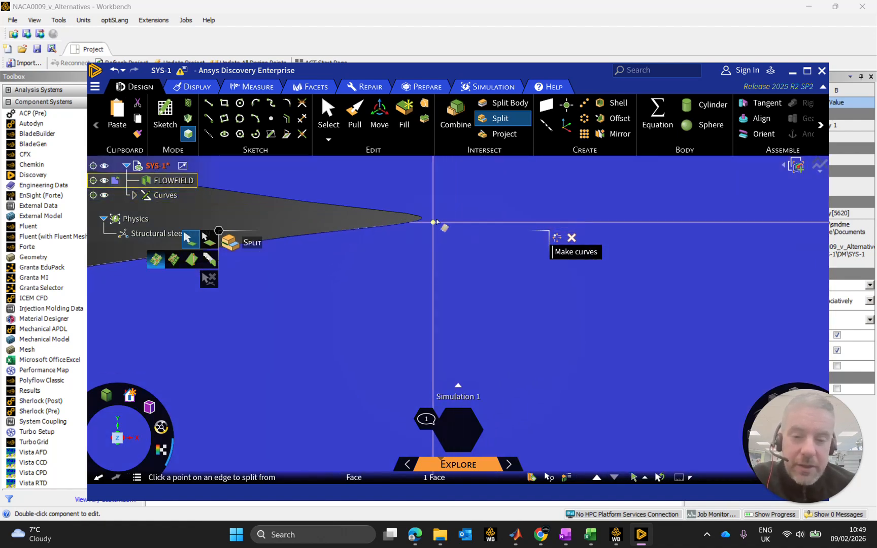
scroll(498, 231, down, 3)
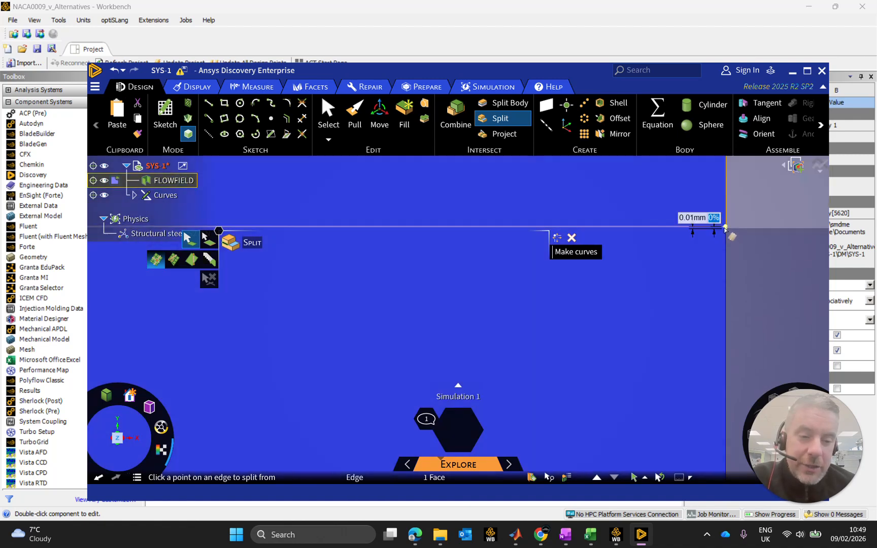
click(726, 230)
scroll(727, 233, down, 3)
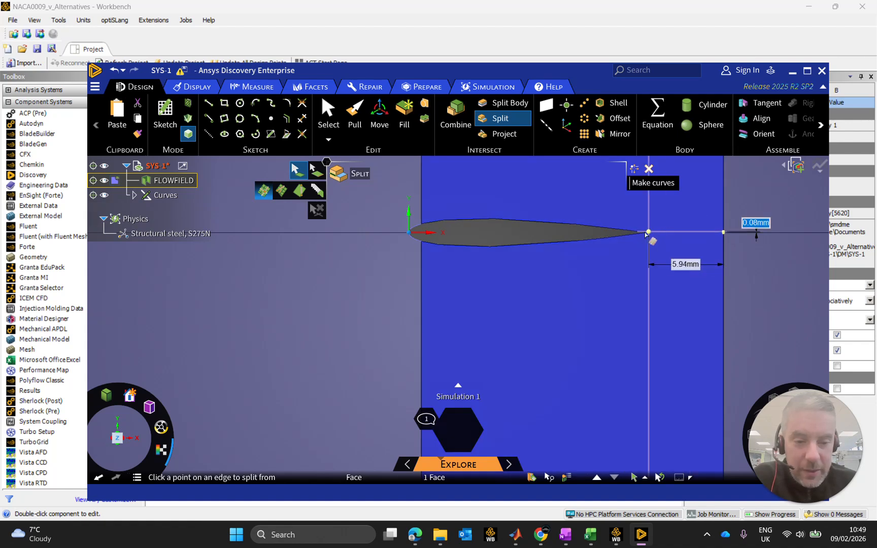
click(641, 232)
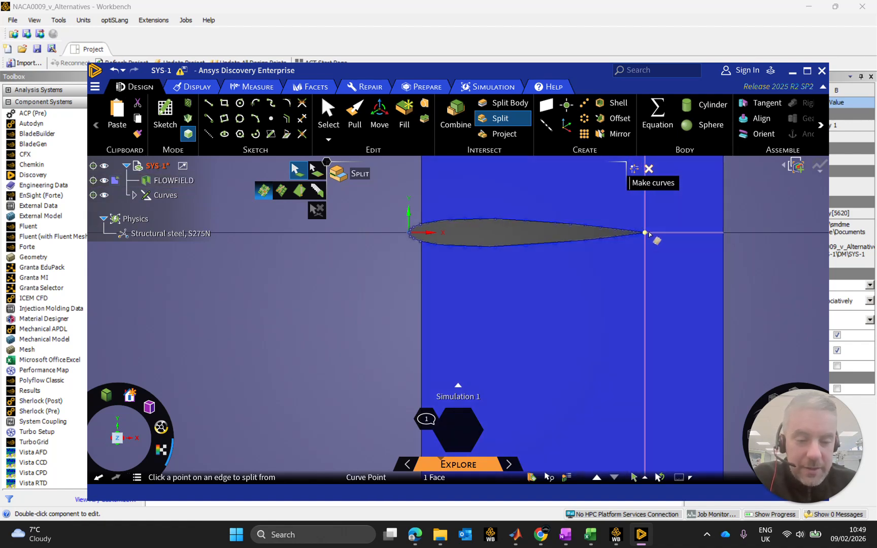
Merge the upper and lower flow field faces downstream of the narrow airfoil strip into one face.
scroll(645, 232, down, 3)
middle_drag(697, 230, 732, 237)
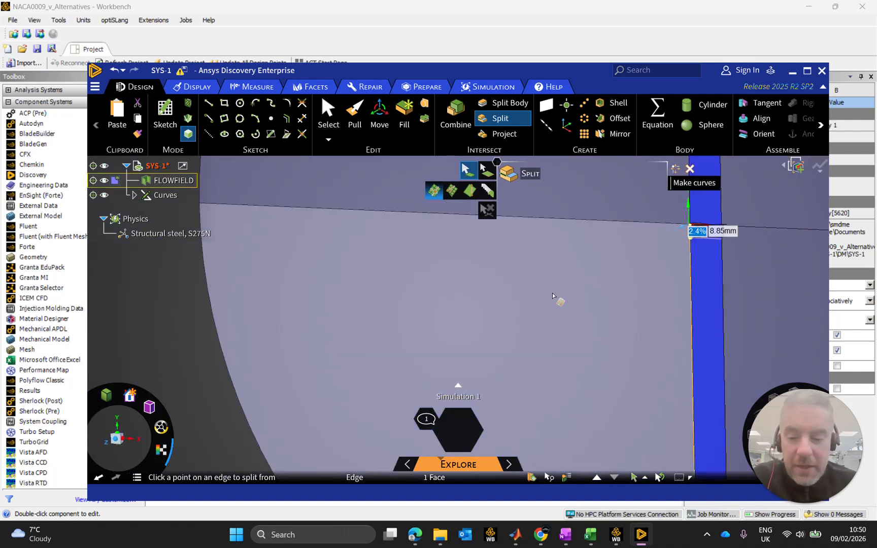
click(114, 440)
ctrl+middle_drag(764, 303, 391, 285)
scroll(420, 270, up, 8)
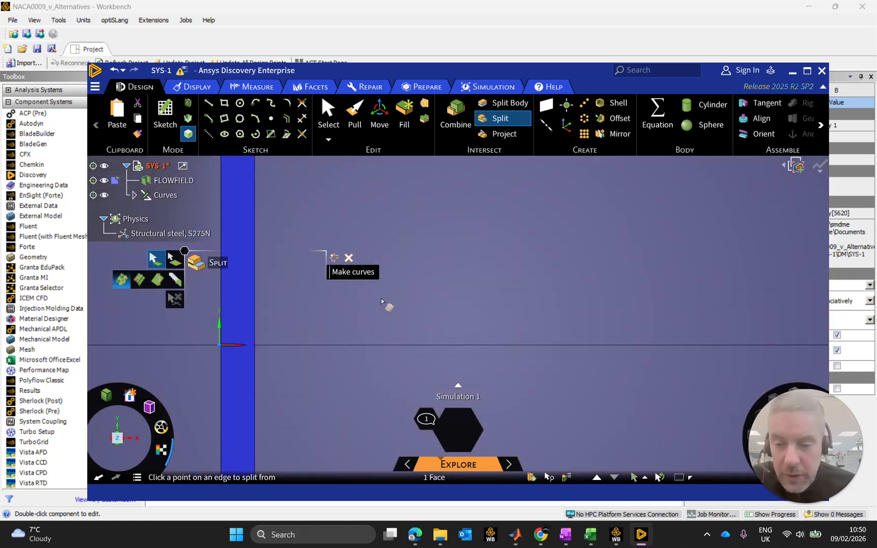
scroll(383, 309, down, 4)
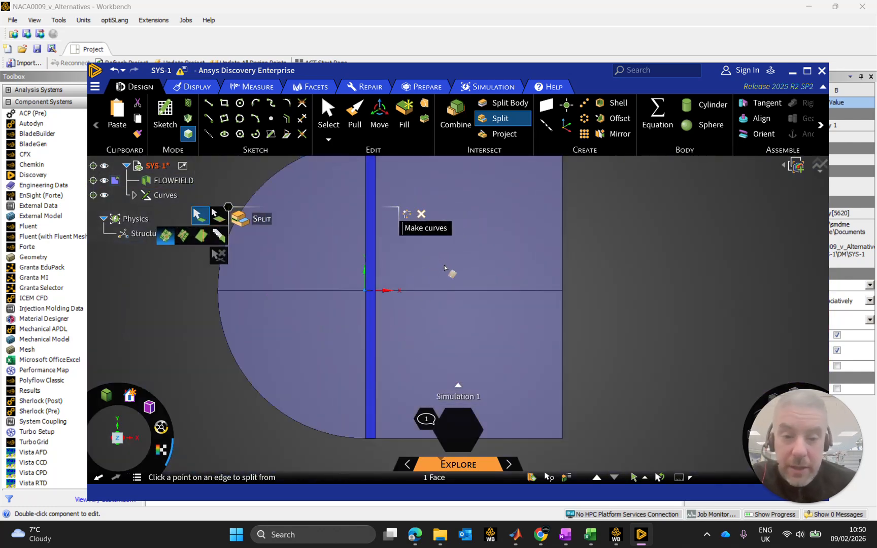
click(367, 88)
click(481, 117)
click(470, 215)
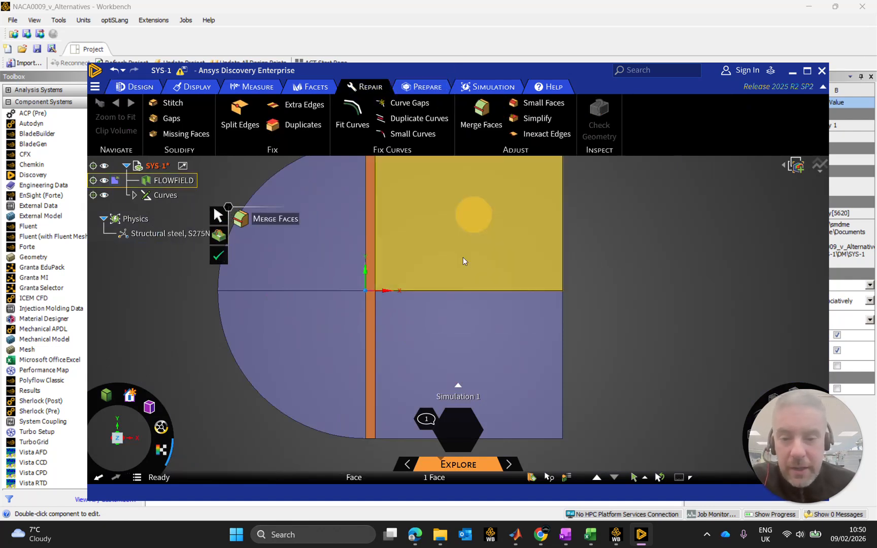
click(421, 260)
click(448, 313)
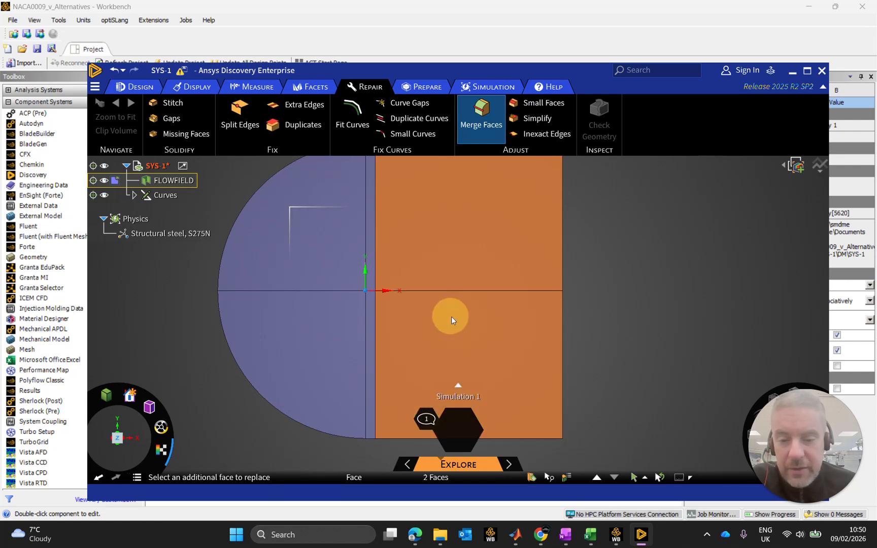
click(279, 256)
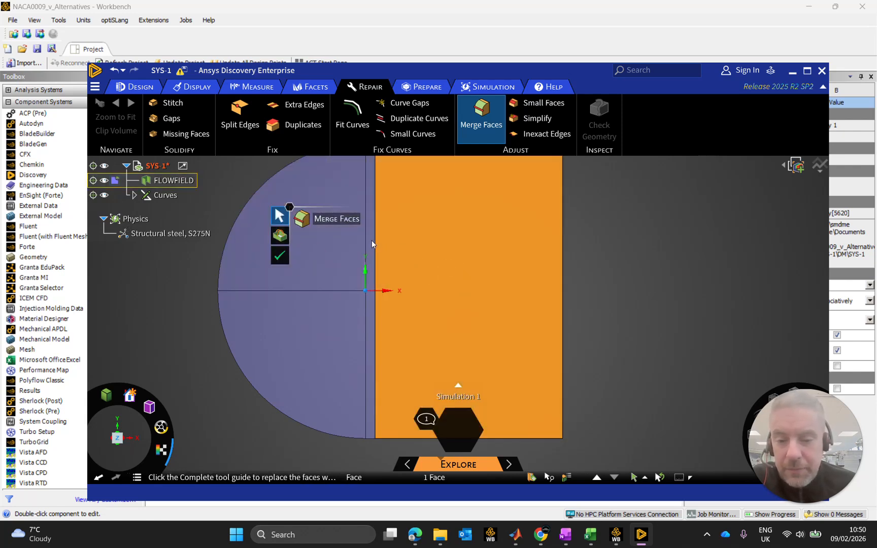
Merge the narrow vertical strip containing the airfoil with the large downstream face.
click(371, 241)
click(443, 254)
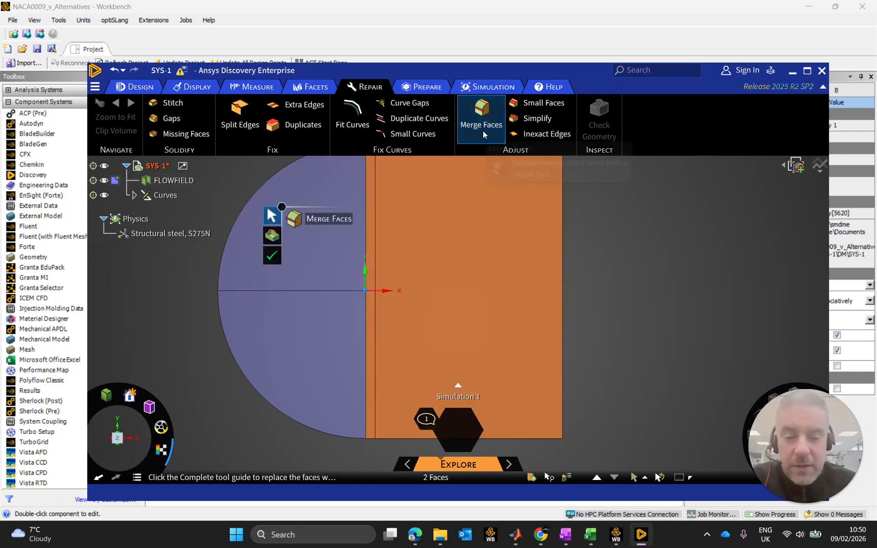
click(274, 255)
click(672, 274)
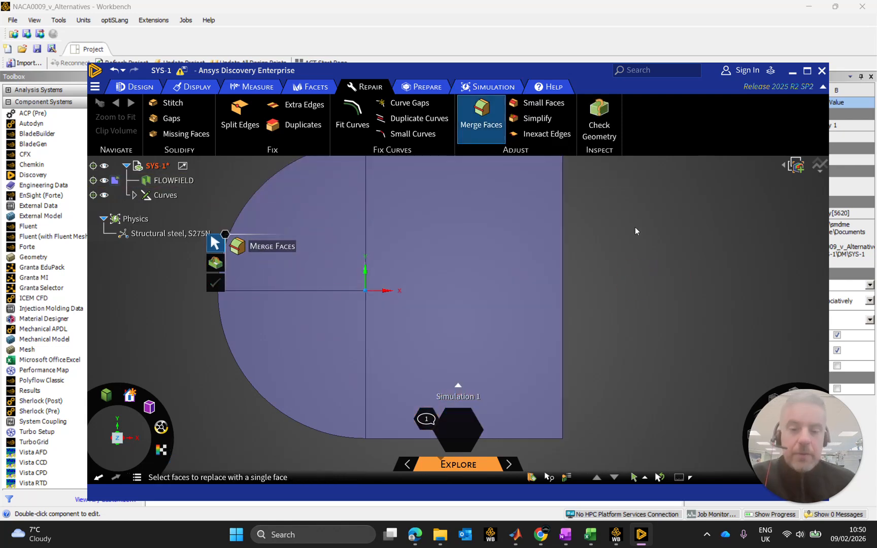
scroll(378, 288, up, 10)
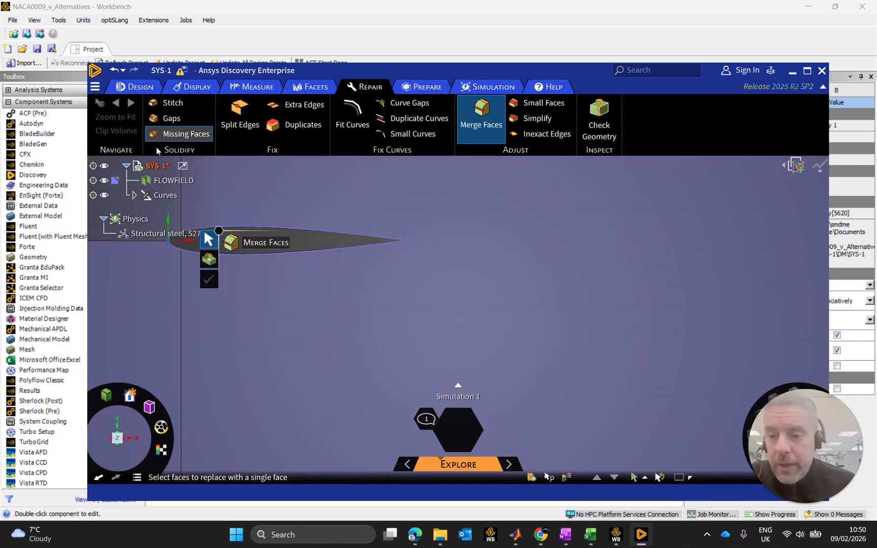
Split the merged face vertically and horizontally through the airfoil's trailing-edge point.
click(161, 90)
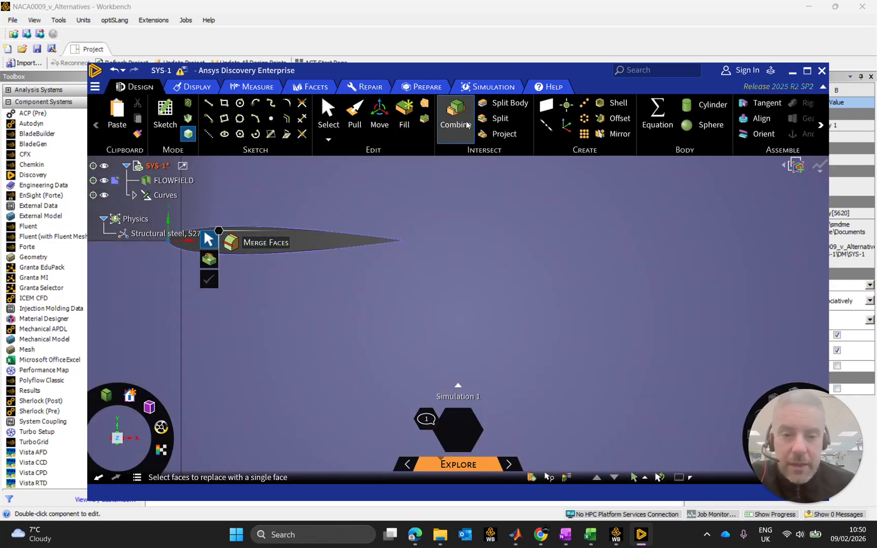
click(500, 118)
scroll(407, 245, up, 2)
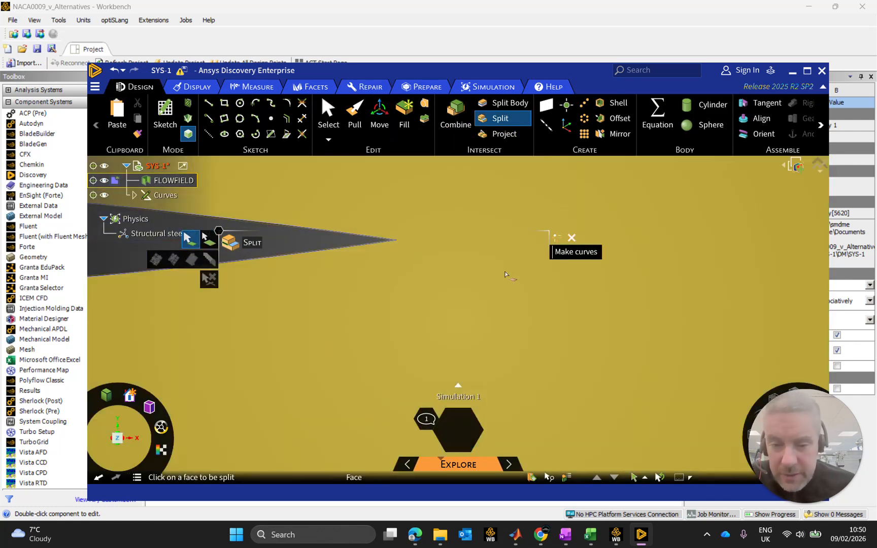
click(505, 274)
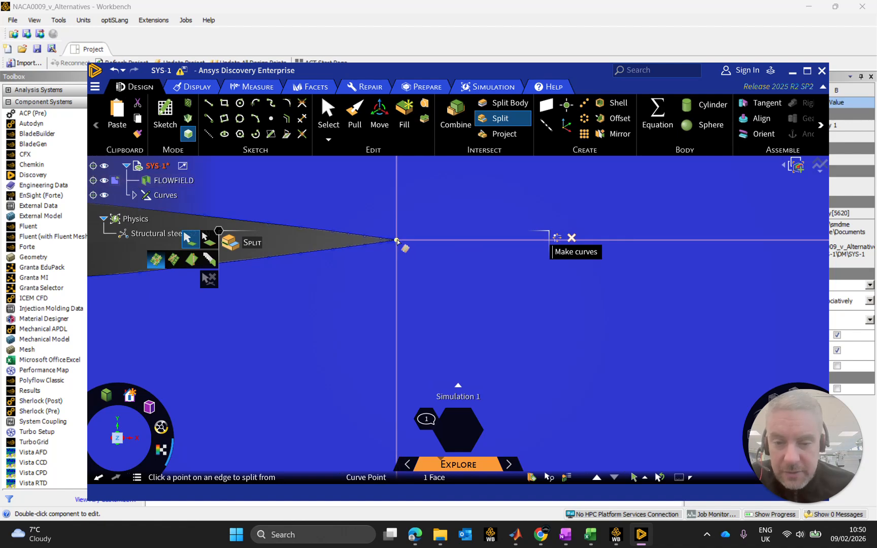
click(397, 241)
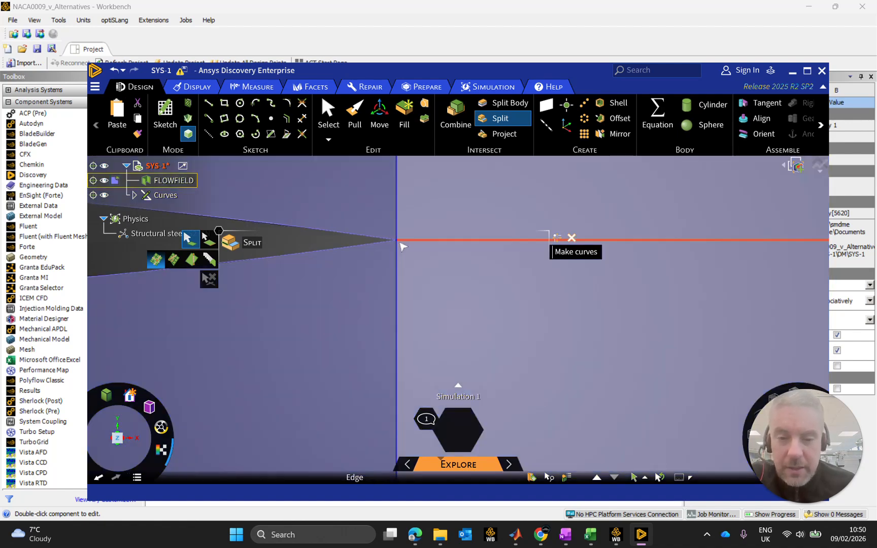
scroll(537, 276, down, 12)
scroll(736, 254, up, 10)
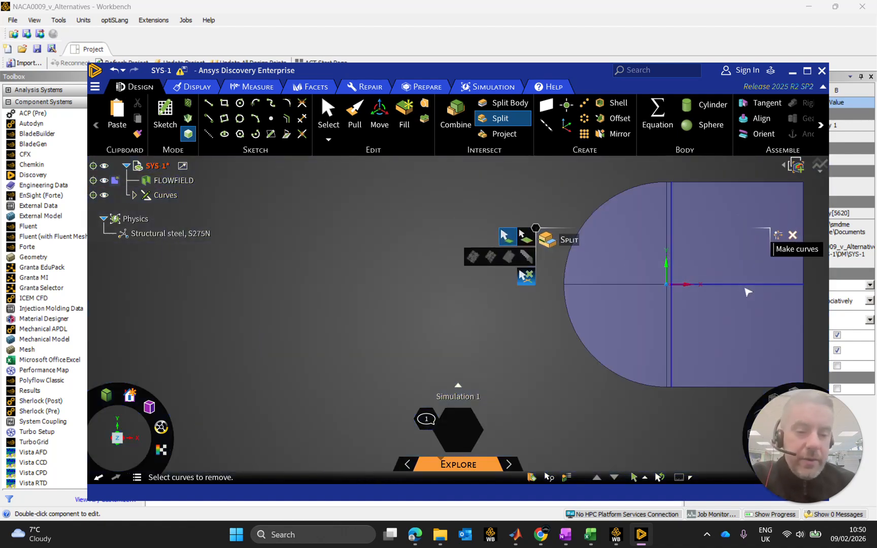
key(Escape)
Check the split flow field by selecting its upstream, airfoil-strip and downstream faces one at a time.
click(675, 249)
scroll(672, 239, up, 5)
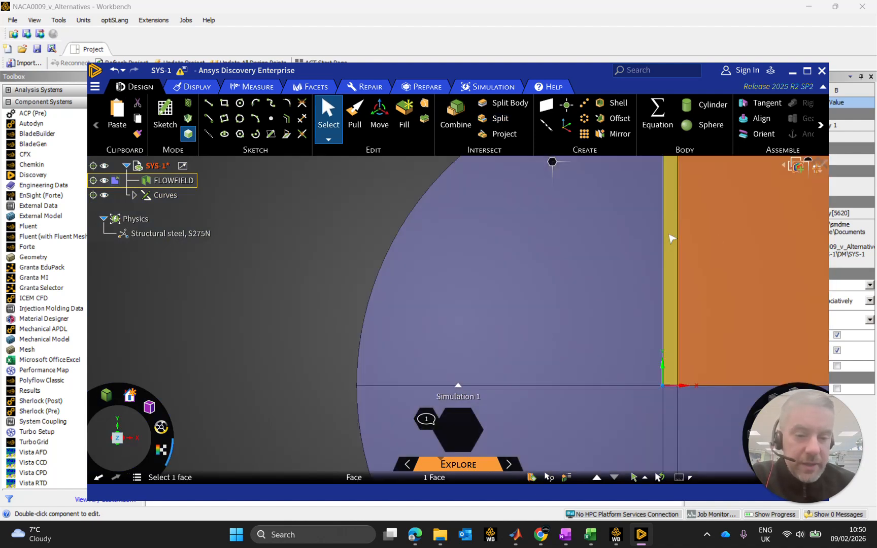
click(645, 239)
scroll(612, 354, down, 5)
click(611, 354)
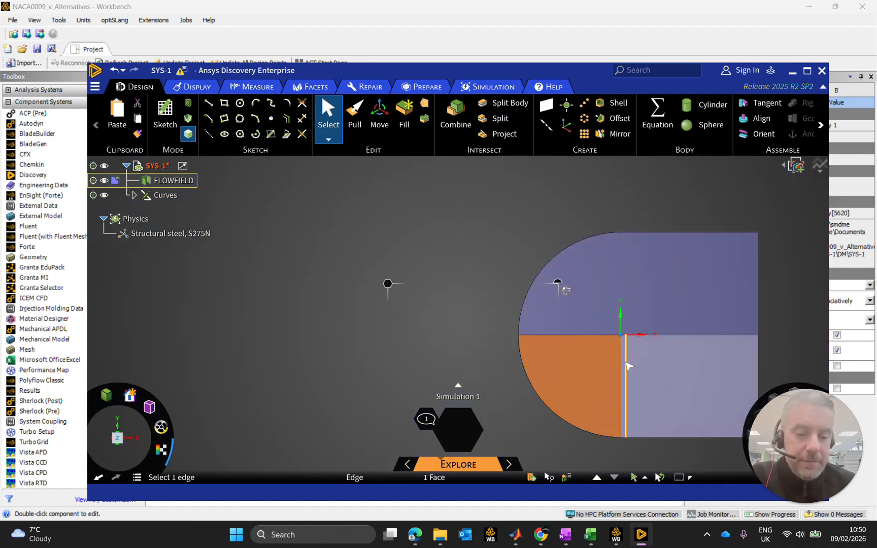
scroll(625, 363, up, 5)
click(624, 363)
click(678, 361)
key(Escape)
scroll(682, 350, down, 5)
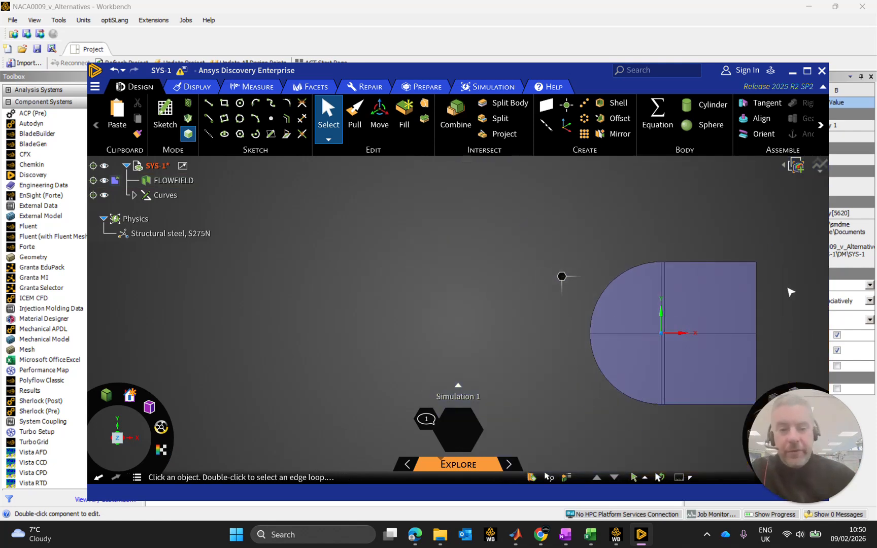
ctrl+middle_drag(622, 315, 442, 254)
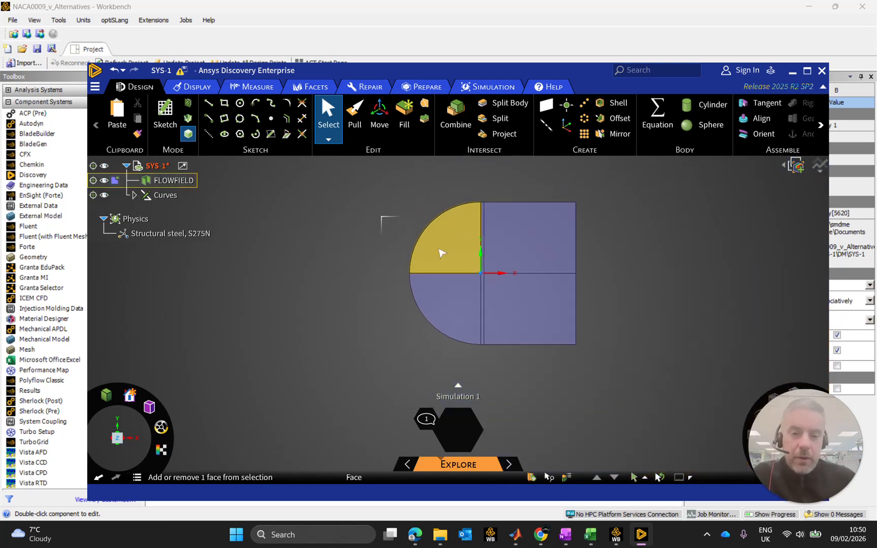
Maximize the Discovery window and check which boundary edges the INLET and OUTLET named selections contain.
click(807, 71)
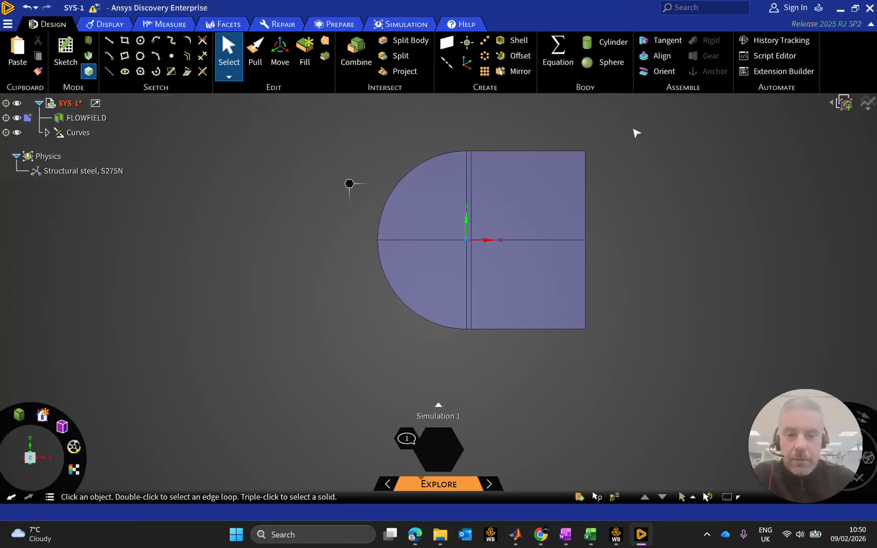
scroll(425, 194, down, 3)
scroll(424, 196, up, 6)
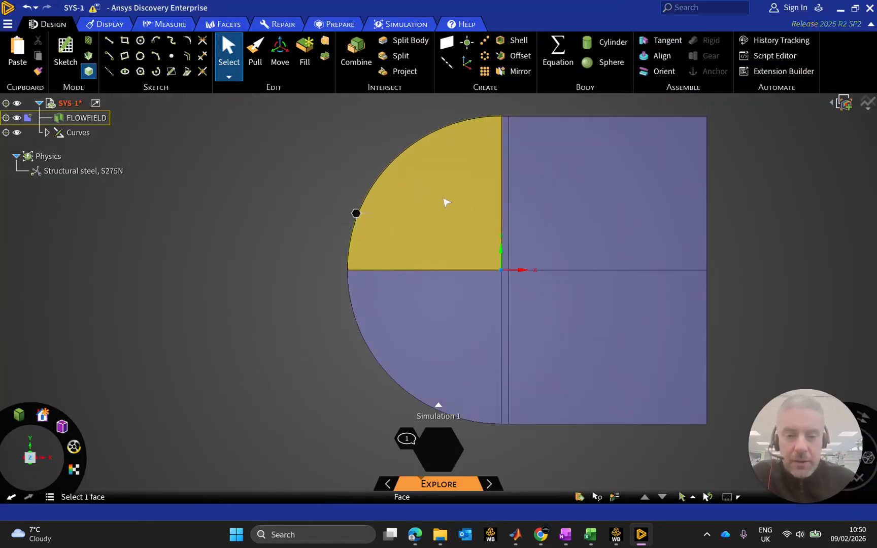
scroll(547, 181, down, 1)
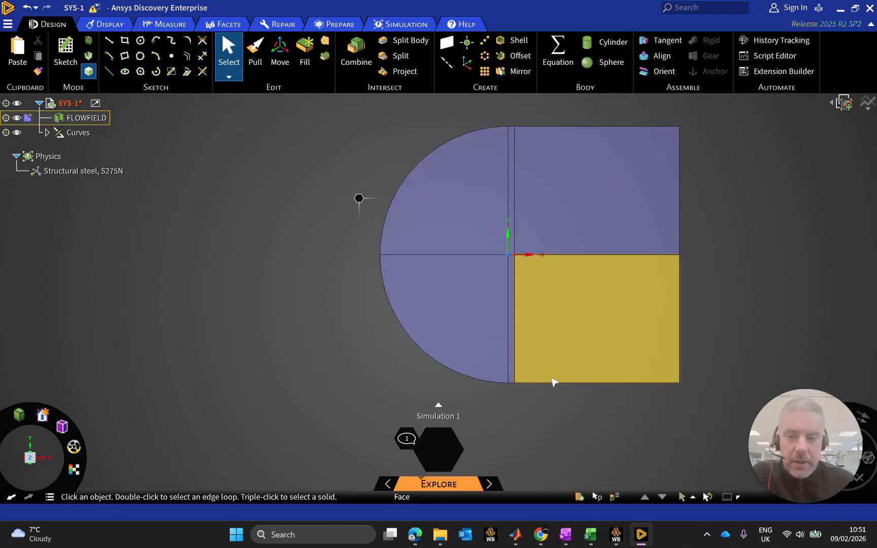
click(579, 497)
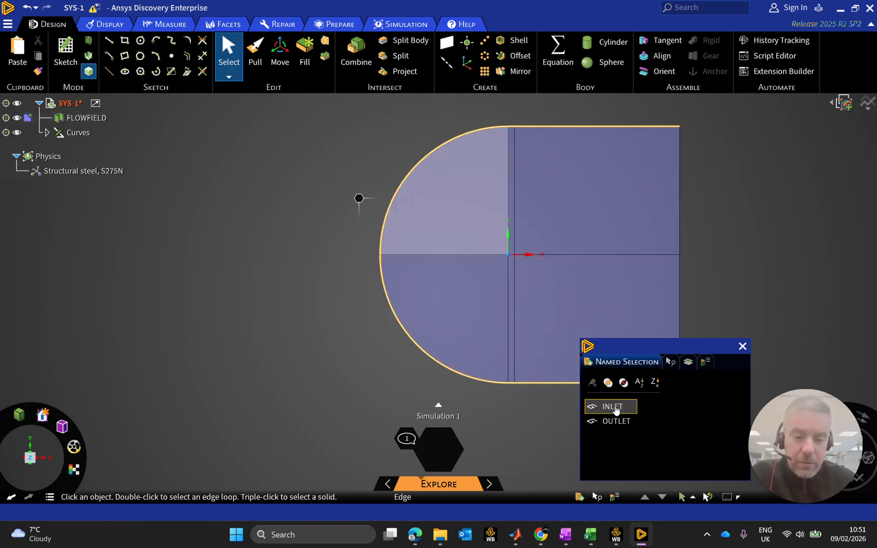
click(483, 304)
shift+middle_drag(490, 309, 327, 284)
click(406, 155)
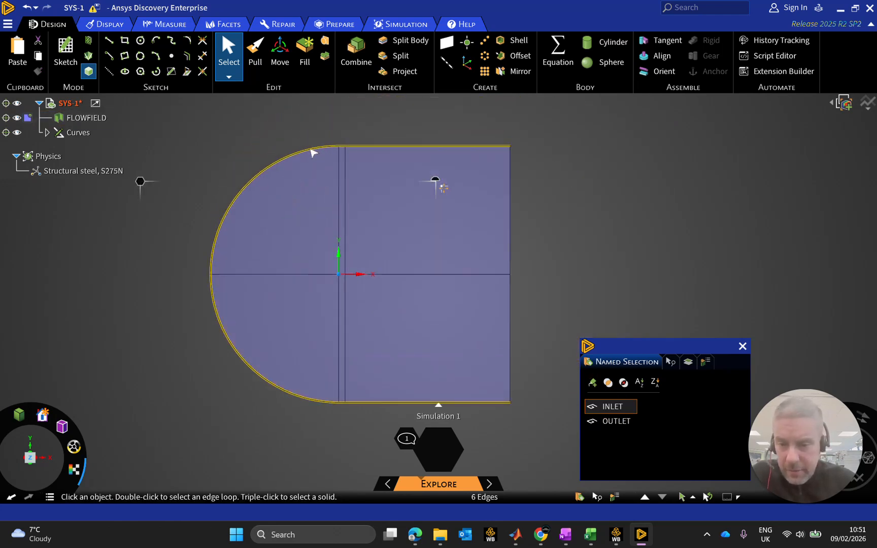
click(614, 421)
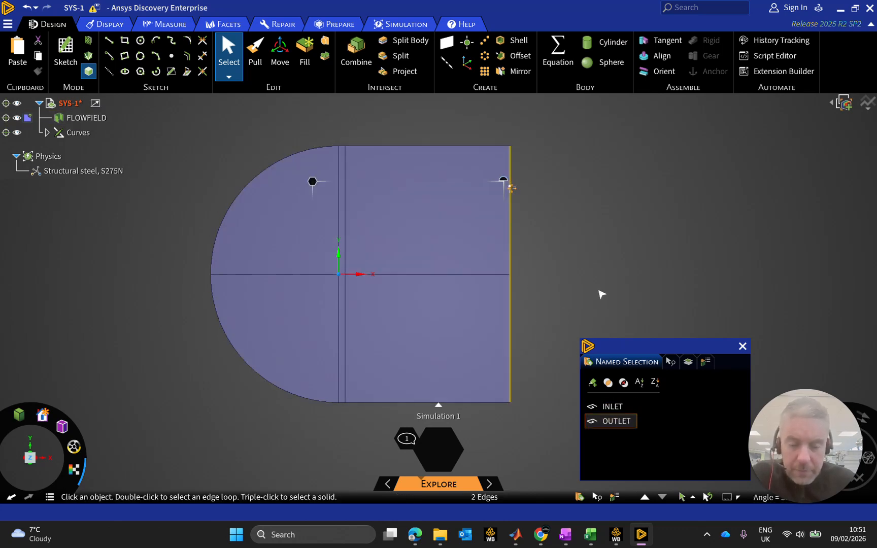
Try to create a named selection called WALL from the airfoil's sketch curve.
click(588, 369)
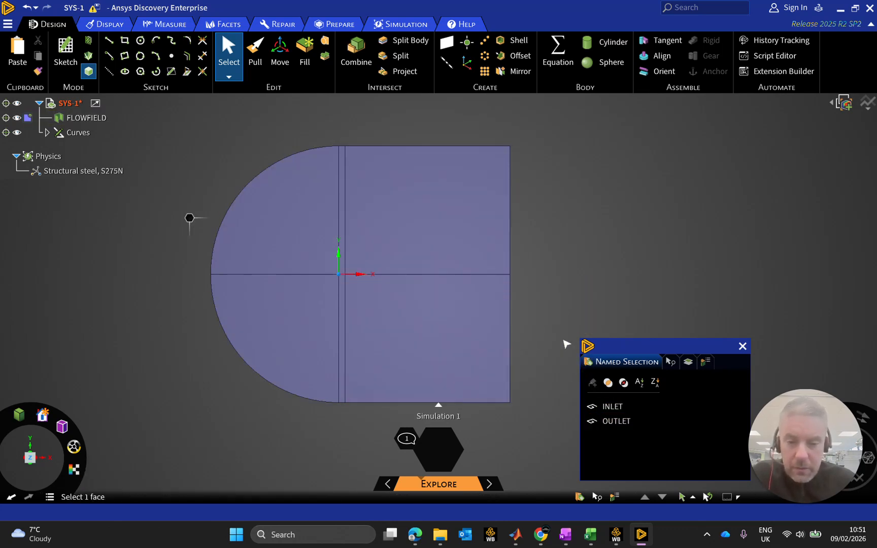
scroll(338, 274, up, 5)
scroll(366, 285, up, 3)
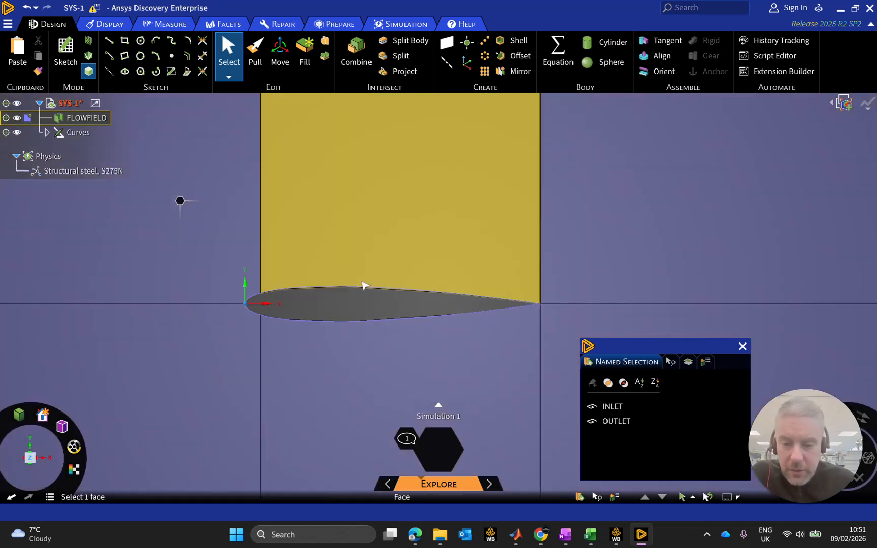
scroll(364, 288, up, 3)
click(370, 288)
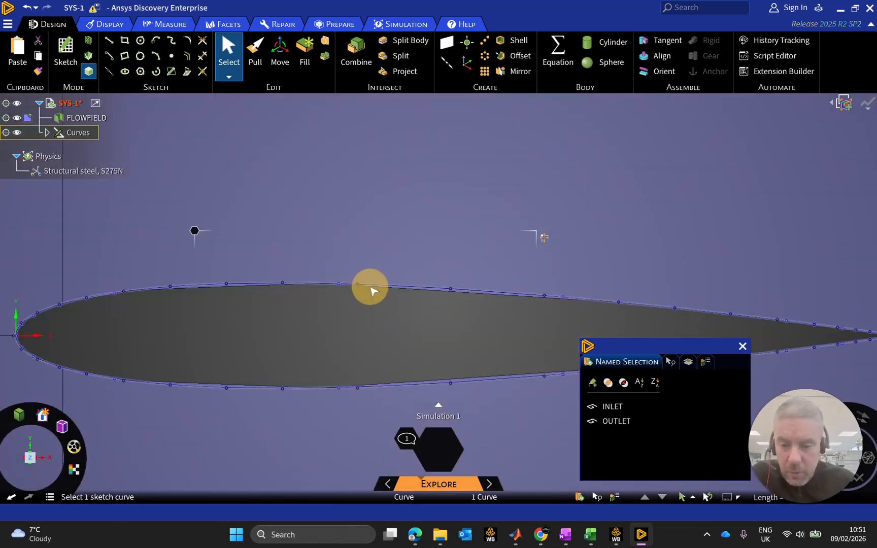
scroll(378, 324, down, 5)
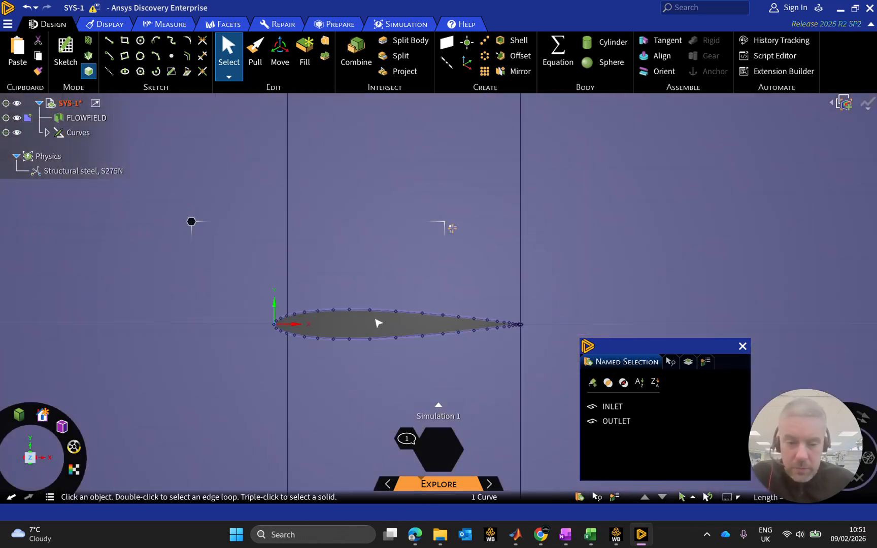
click(593, 382)
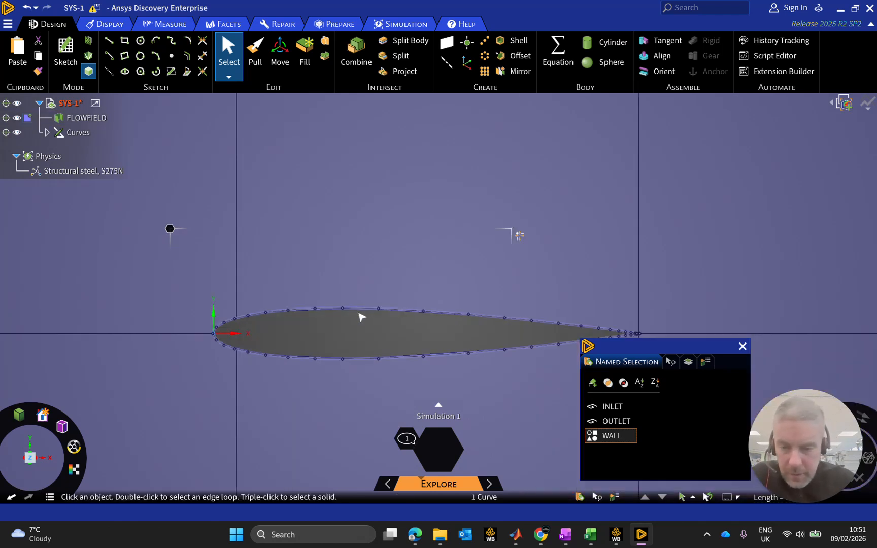
Delete the curve-based WALL named selection and remove the leftover Curves from the model.
scroll(361, 315, up, 5)
click(363, 307)
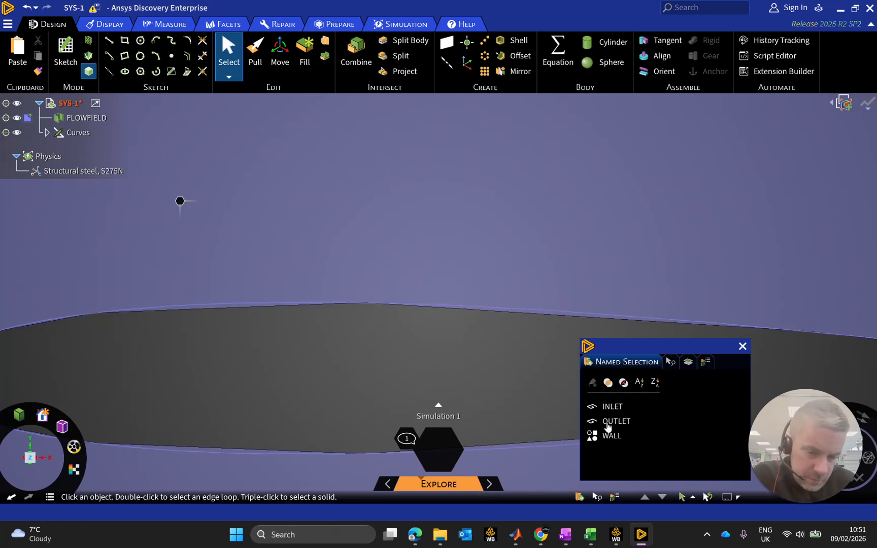
click(591, 438)
click(622, 437)
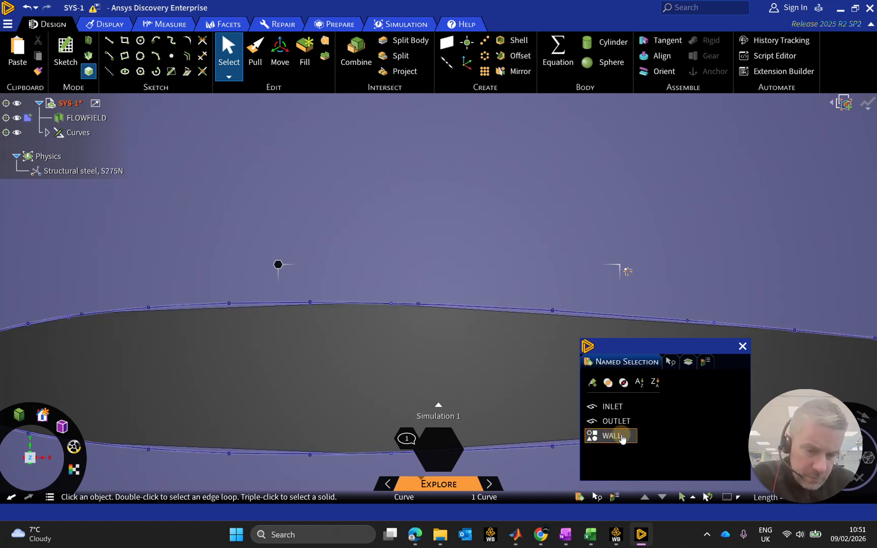
key(Delete)
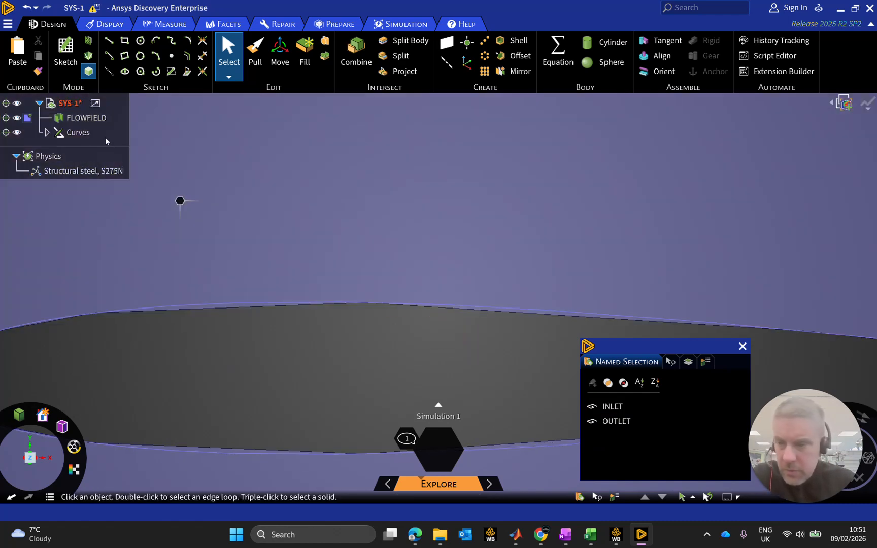
click(72, 133)
key(Delete)
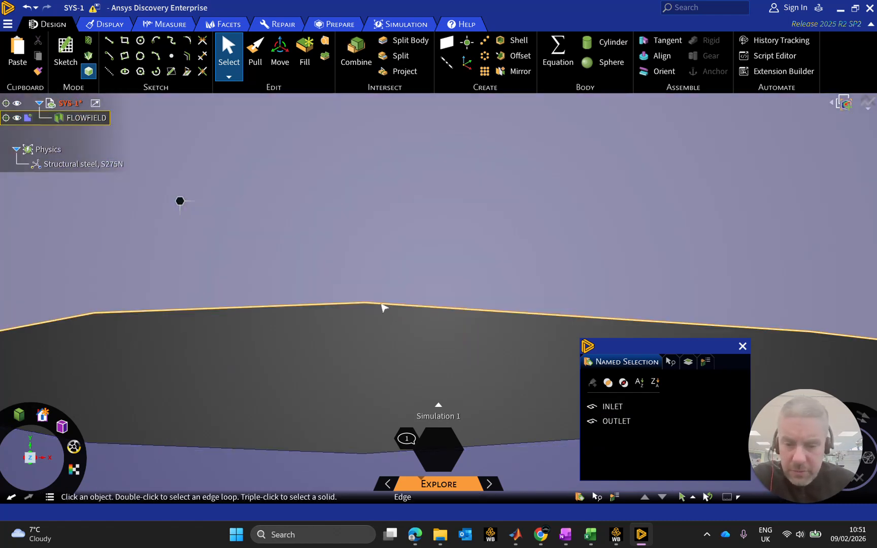
Select the four edges around the airfoil cutout and save them as a named selection called WALL.
click(383, 306)
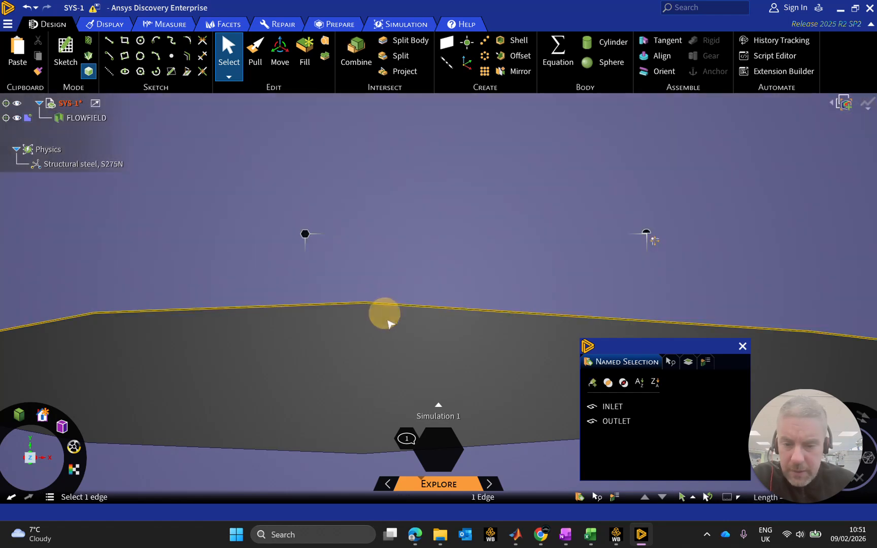
scroll(363, 381, down, 3)
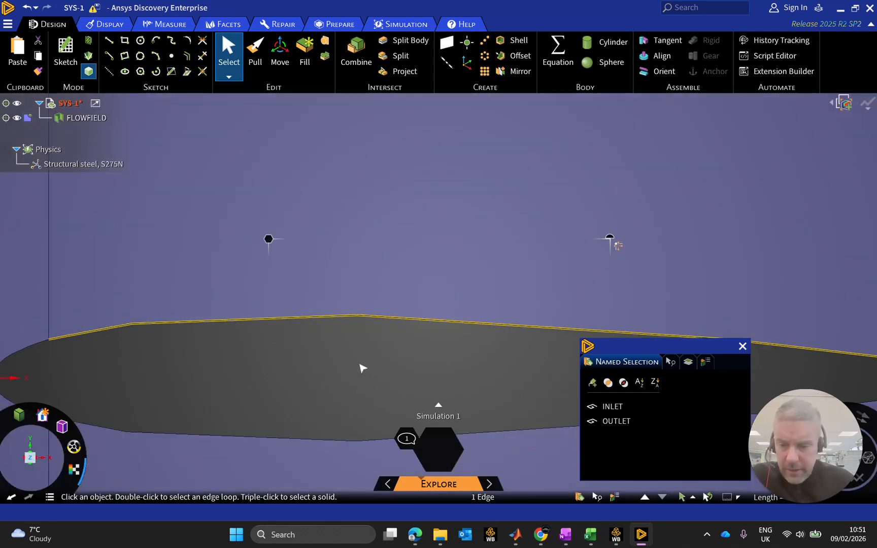
scroll(72, 172, down, 2)
scroll(71, 277, up, 2)
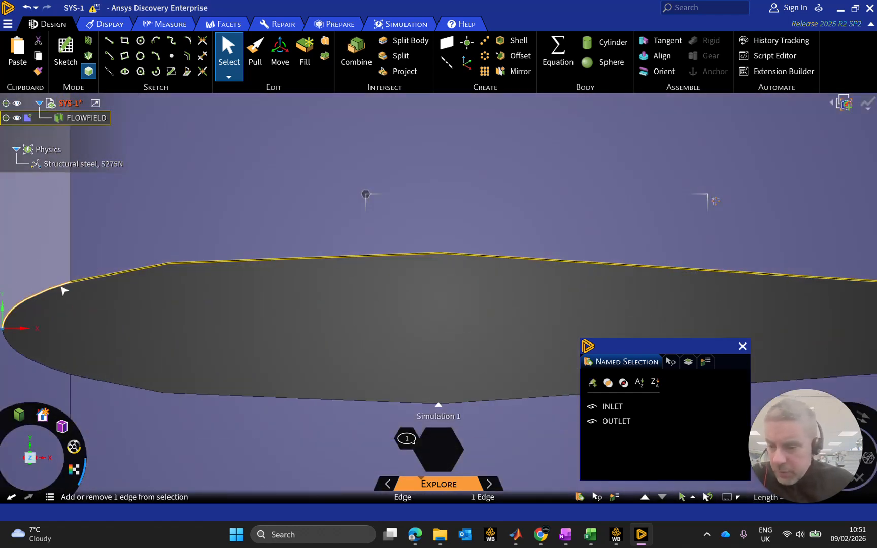
ctrl+click(59, 290)
ctrl+click(39, 364)
ctrl+click(120, 385)
ctrl+click(196, 390)
scroll(505, 347, down, 3)
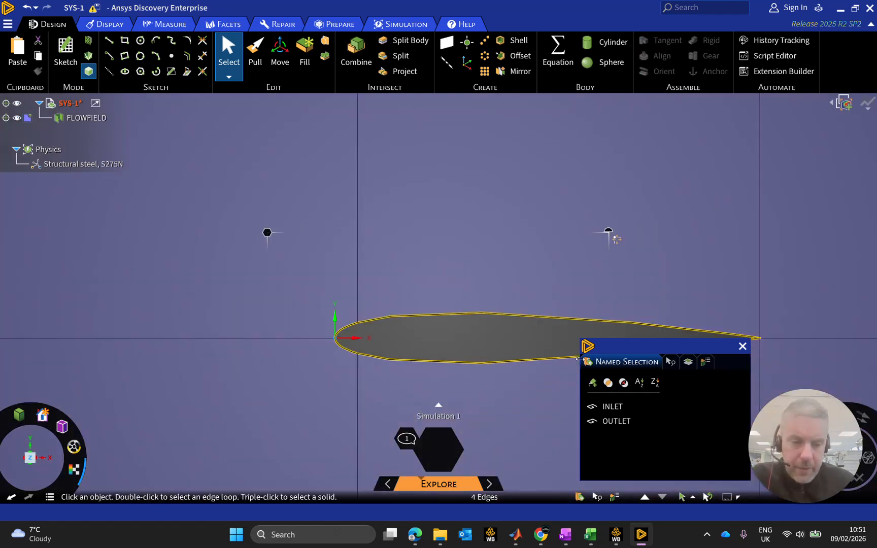
click(593, 383)
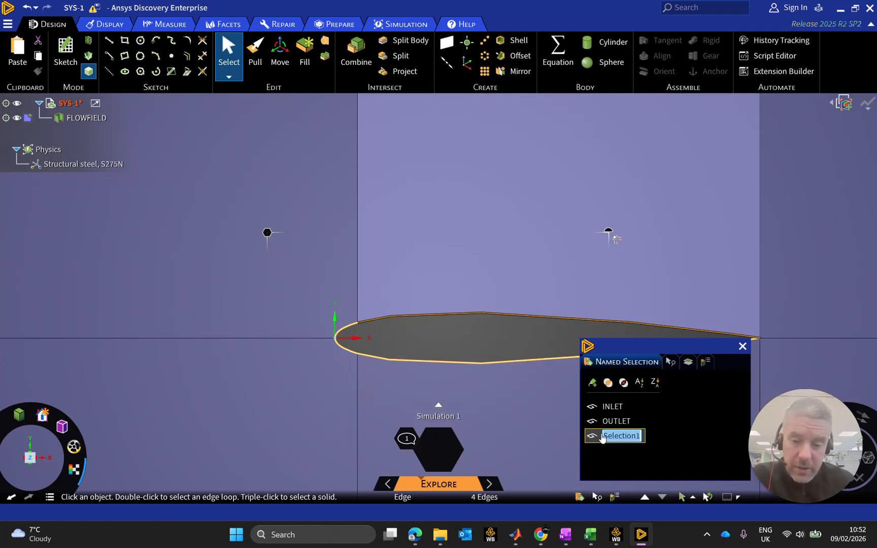
text(WALL)
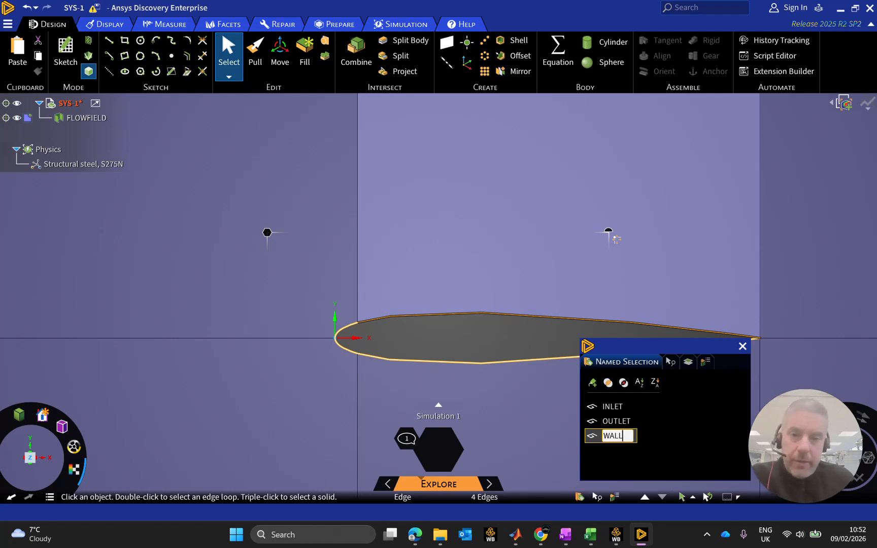
key(Return)
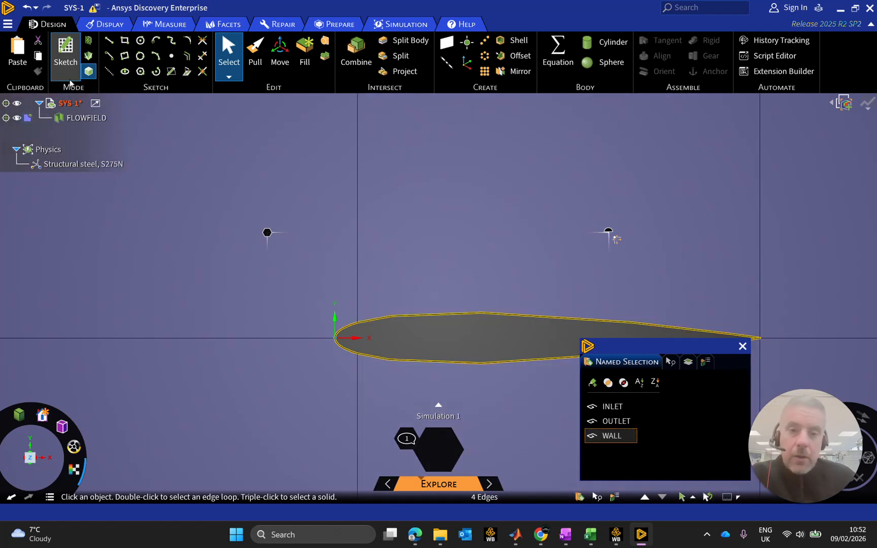
Close the named selections list, check the whole flow field, and exit Discovery to return to the Workbench project.
scroll(604, 294, down, 3)
scroll(676, 288, up, 1)
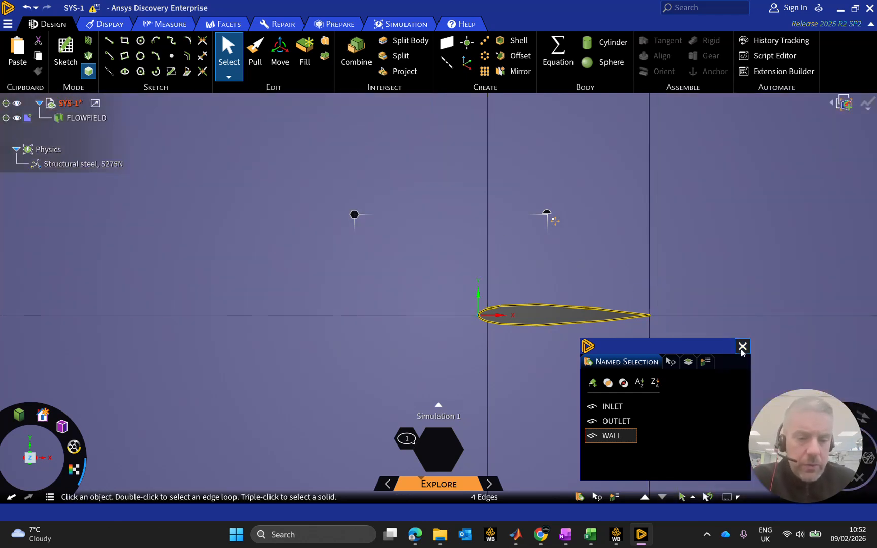
click(742, 346)
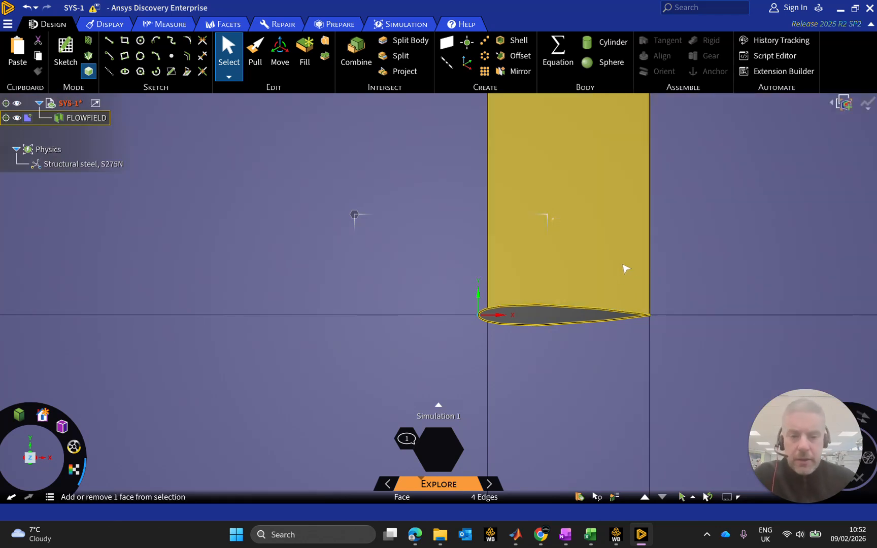
scroll(628, 269, up, 1)
scroll(628, 269, down, 3)
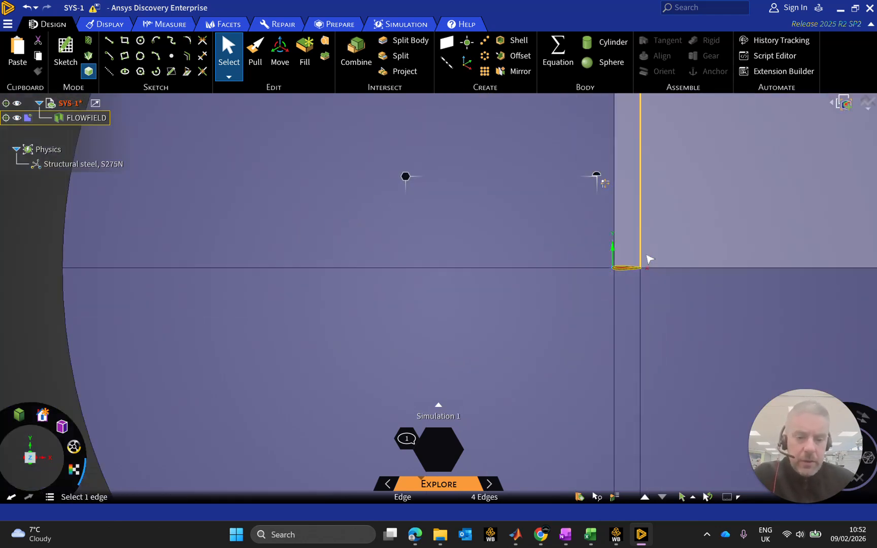
scroll(758, 290, down, 2)
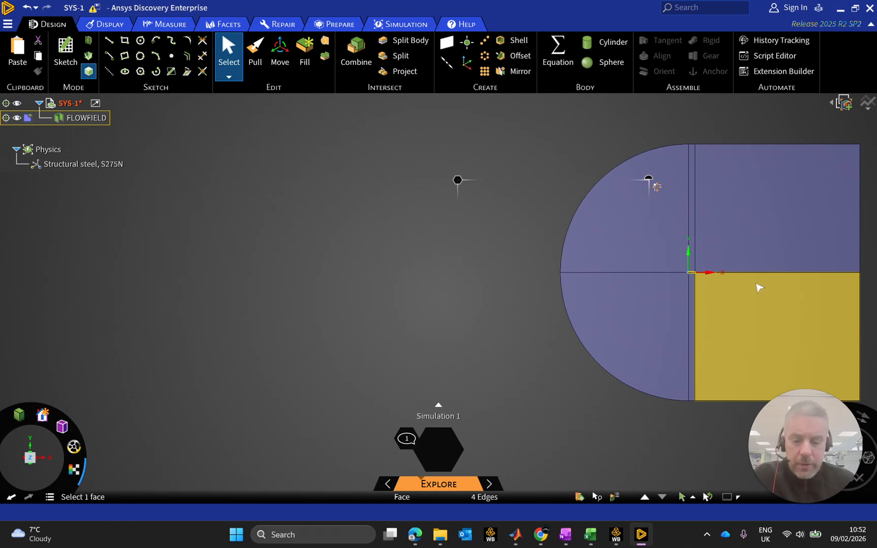
ctrl+middle_drag(760, 283, 489, 272)
scroll(524, 269, up, 1)
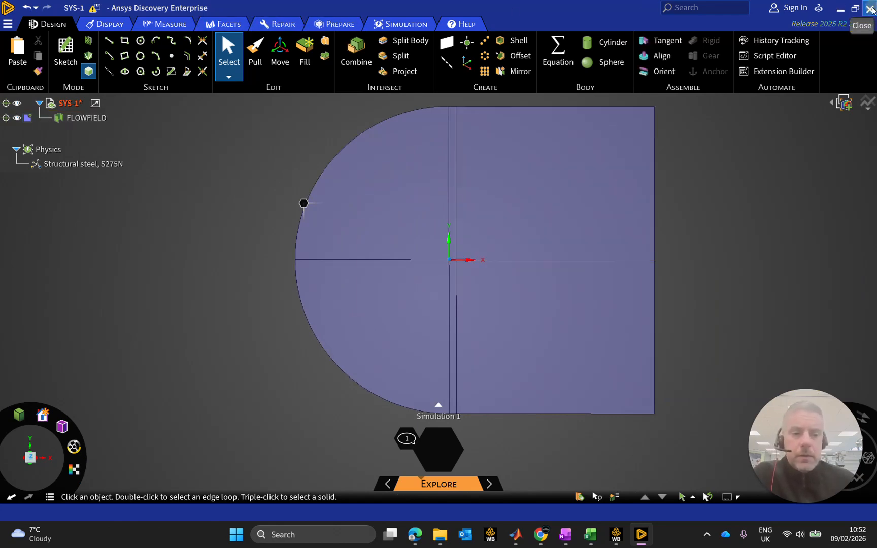
click(869, 8)
click(542, 303)
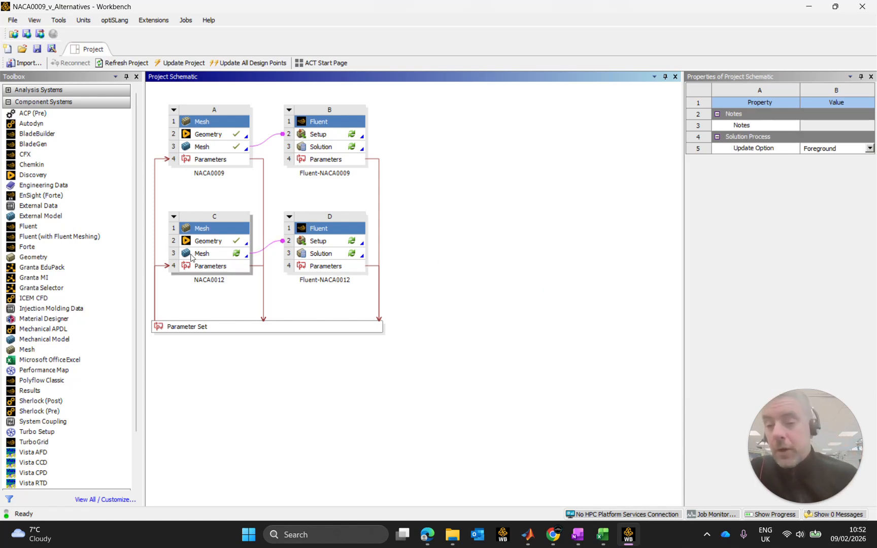
Review the NACA0012 mesh parameters, and open the NACA0012 mesh with the upstream geometry data re-read.
double_click(203, 267)
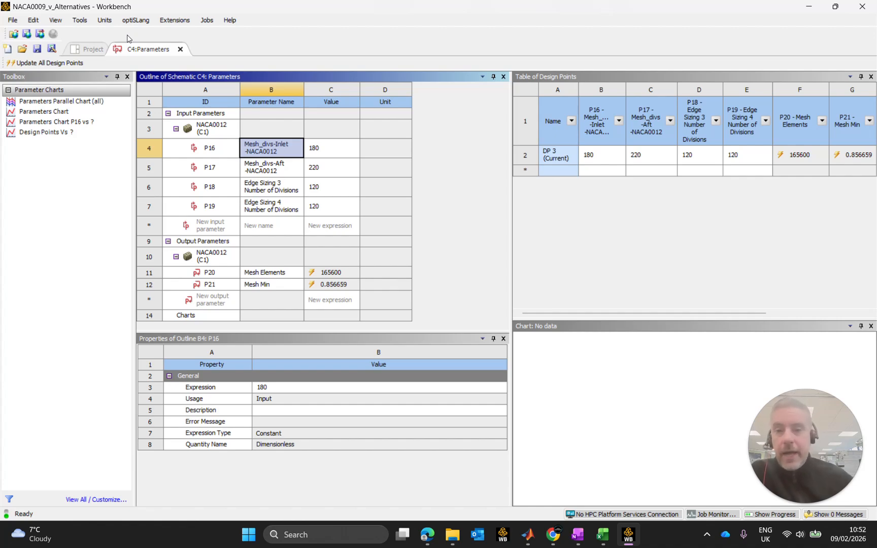
click(90, 51)
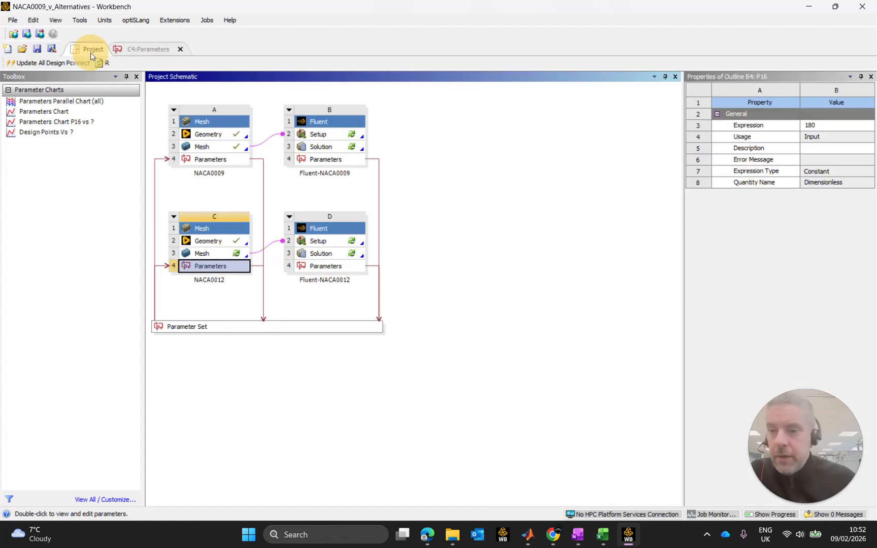
double_click(221, 254)
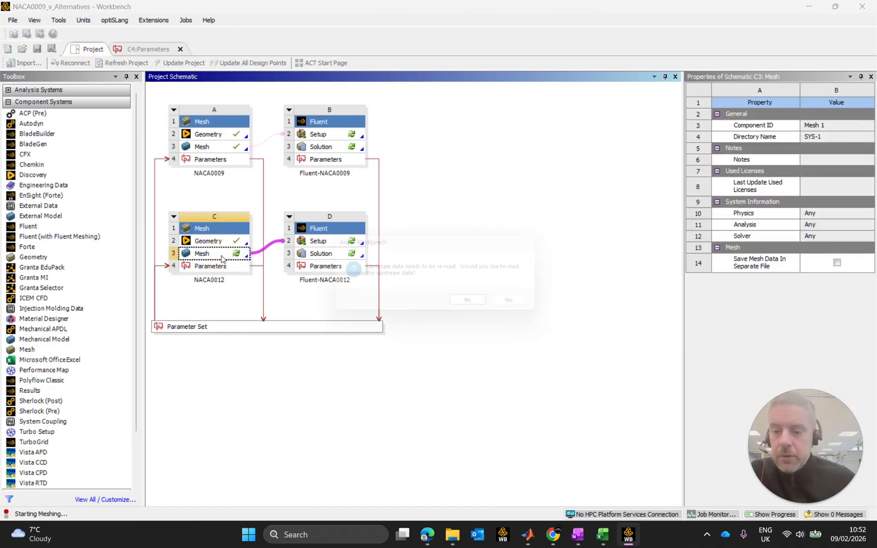
click(480, 306)
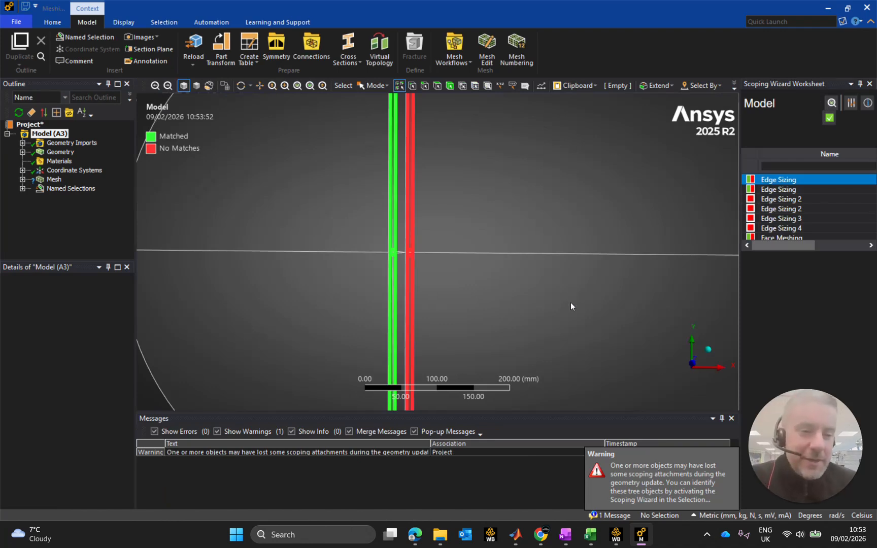
Dismiss the Scoping Wizard worksheet and show the sizing and face meshing controls under Mesh.
click(483, 214)
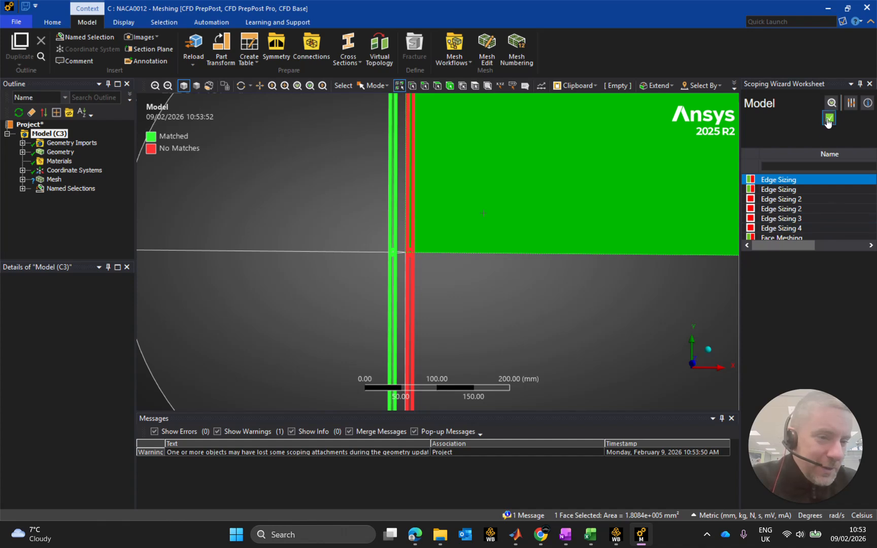
click(829, 120)
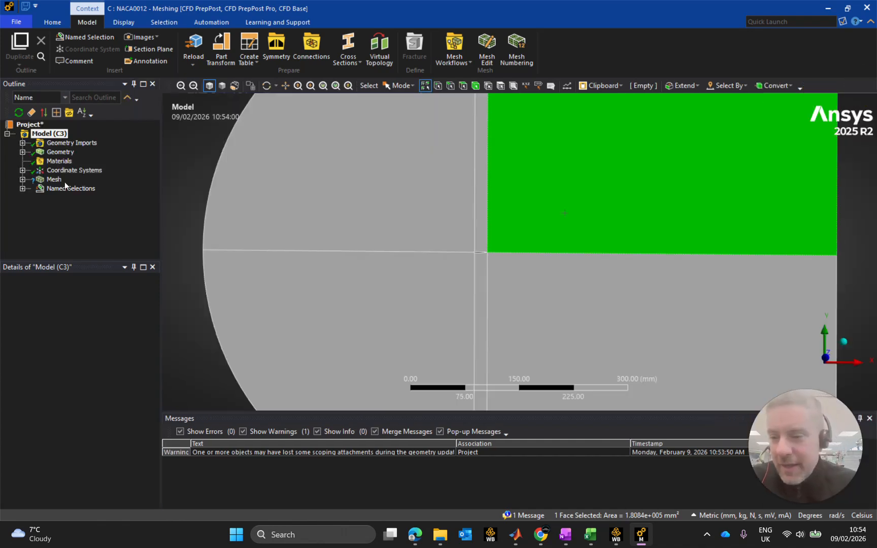
drag(89, 262, 94, 306)
click(23, 179)
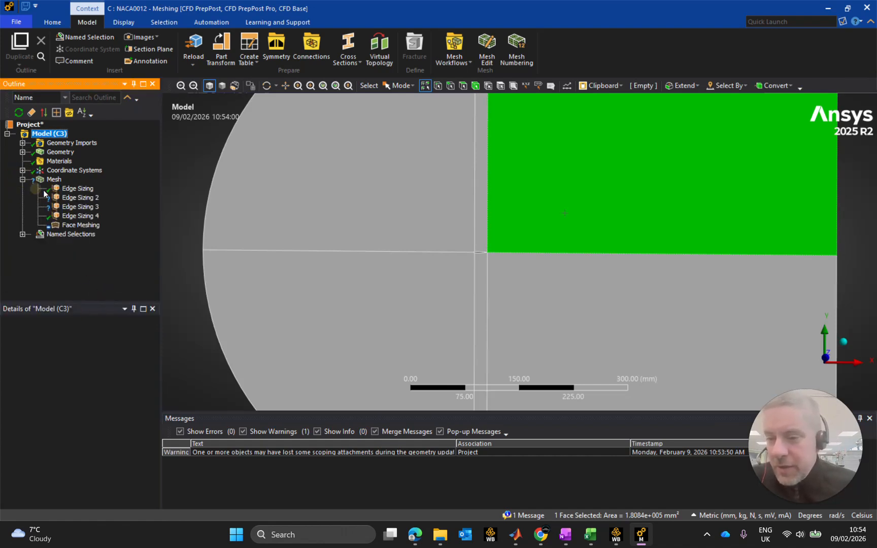
Inspect the geometry scoping and number of divisions of Edge Sizing, Edge Sizing 2, Edge Sizing 3 and Edge Sizing 4.
click(77, 188)
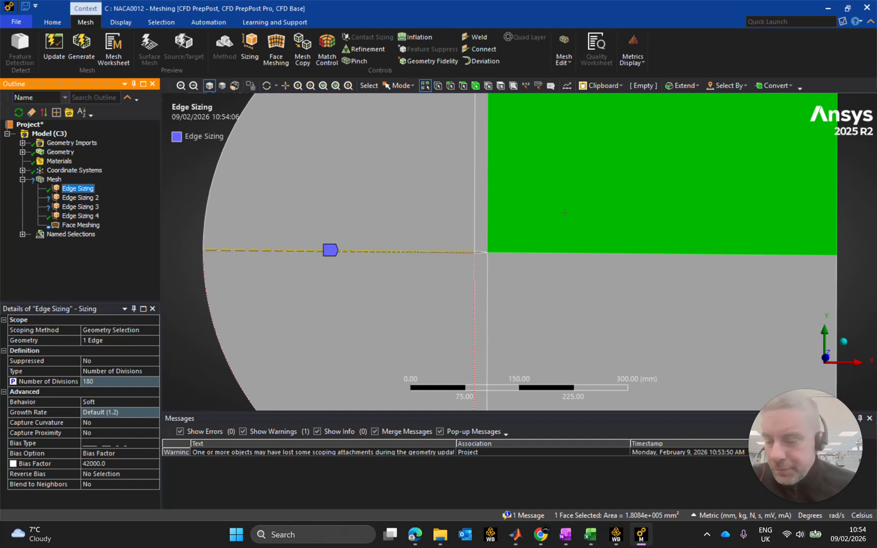
scroll(564, 213, up, 6)
scroll(558, 218, down, 10)
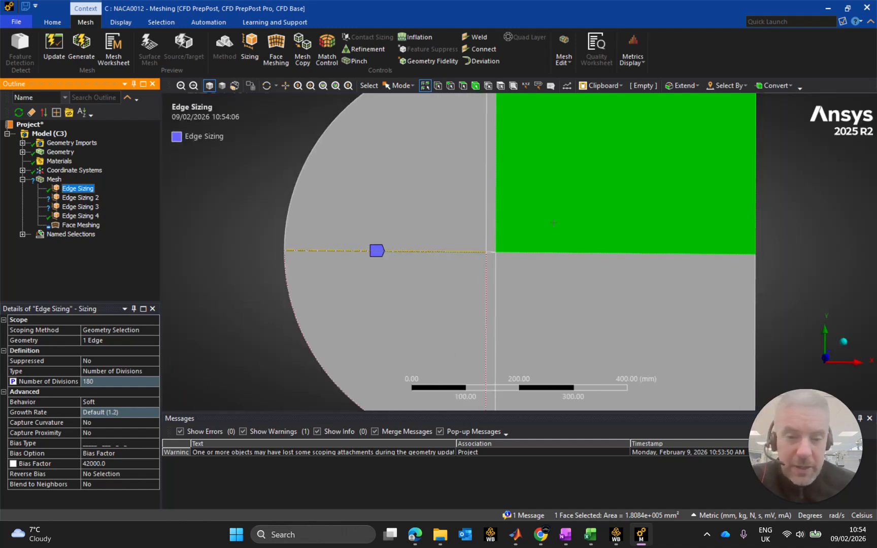
click(80, 198)
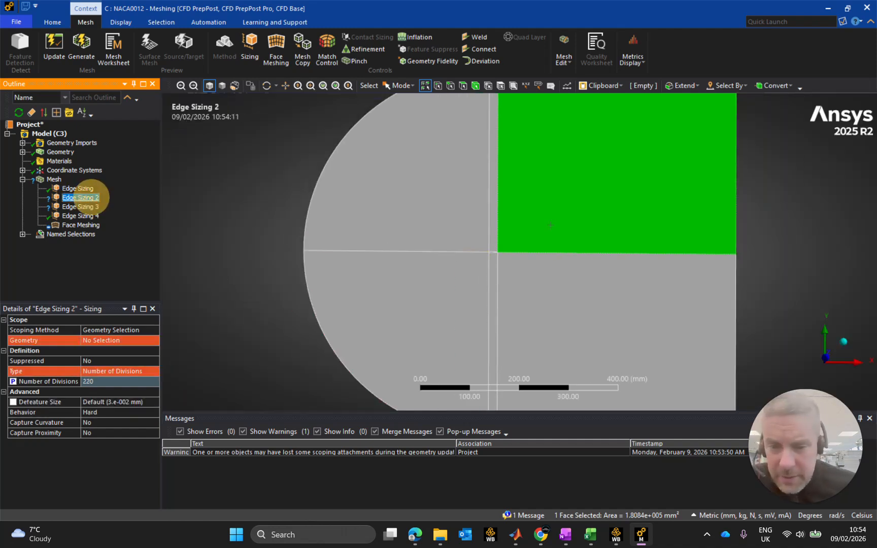
click(80, 207)
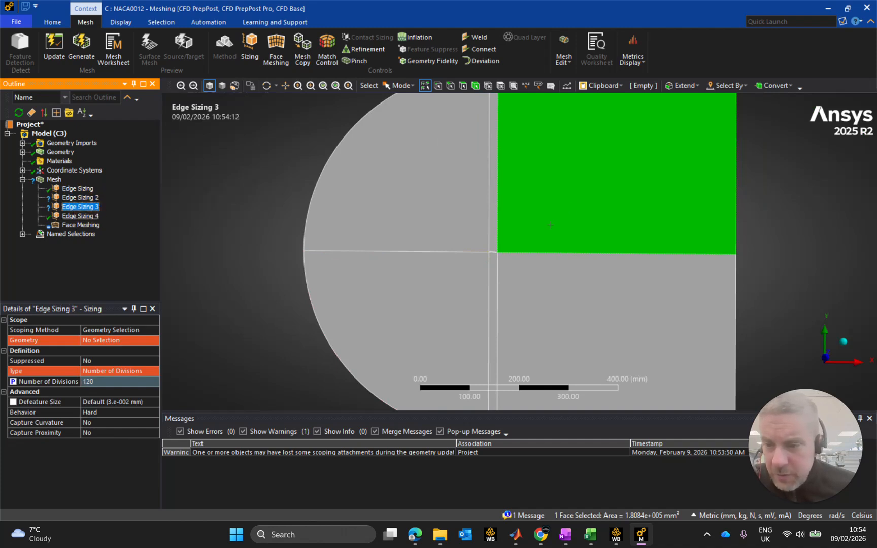
click(81, 215)
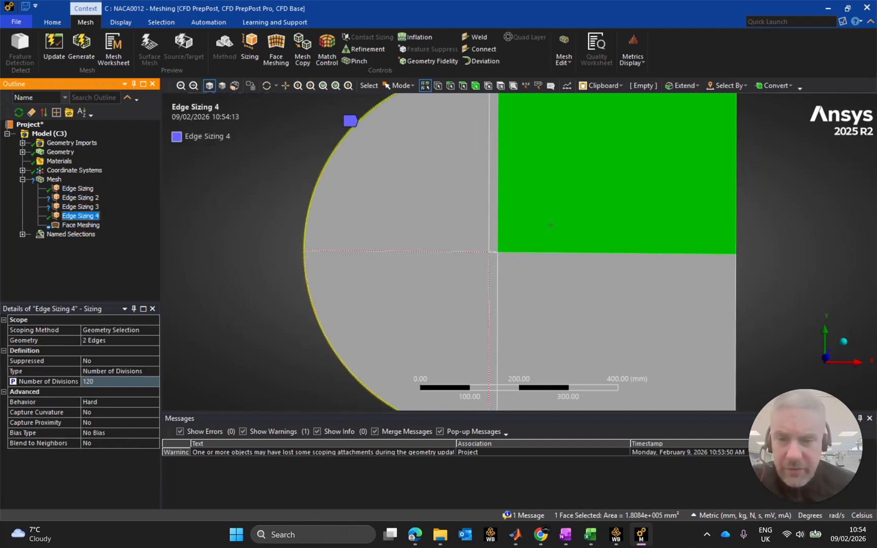
scroll(551, 225, up, 1)
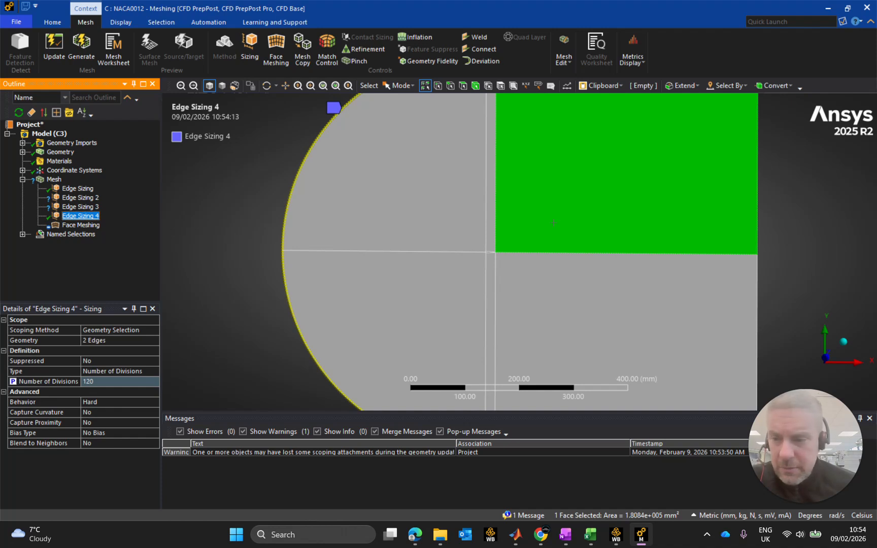
Rename the Edge Sizing 4 mesh control as Edge Sizing-INLET.
key(F2)
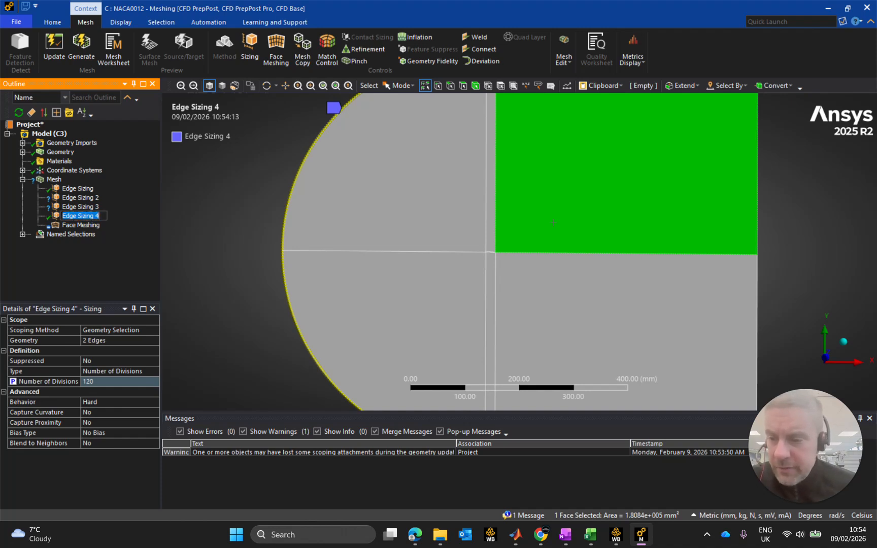
click(101, 218)
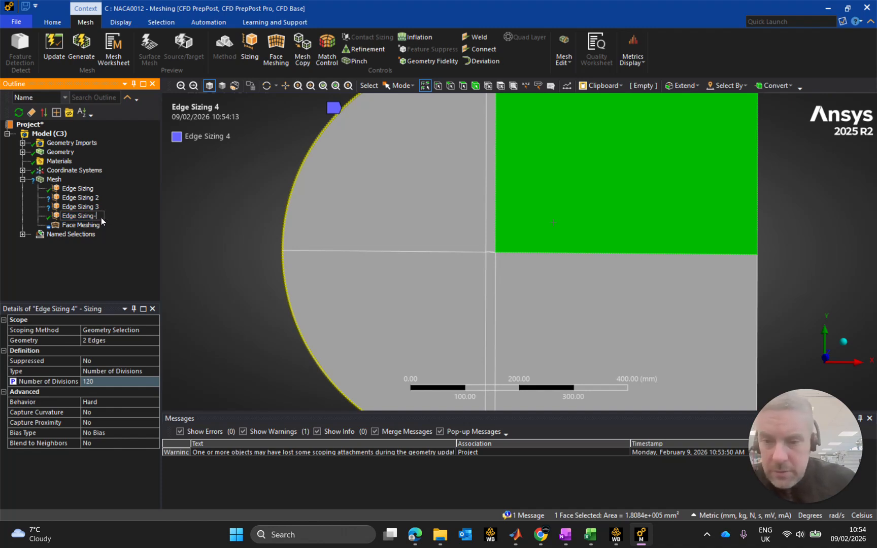
text(-iNLET)
key(Return)
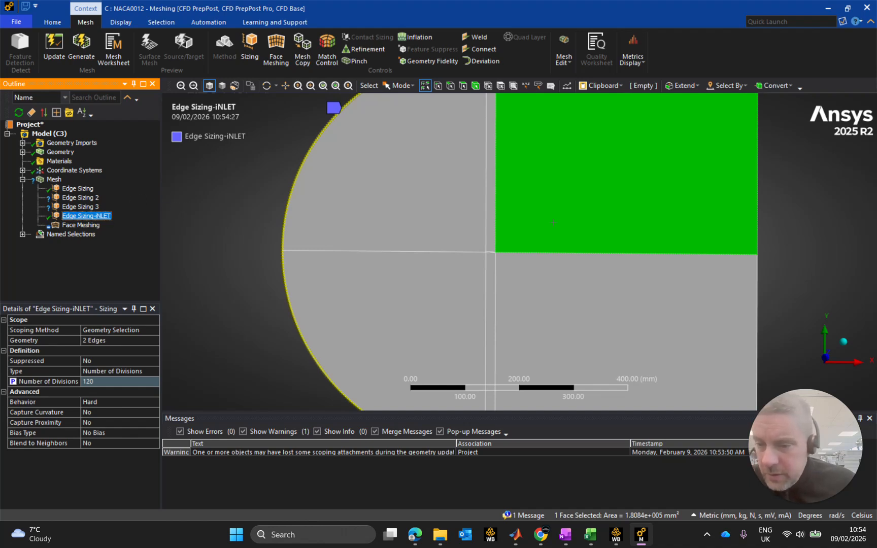
click(99, 215)
key(Left)
key(Delete)
text(I)
key(Return)
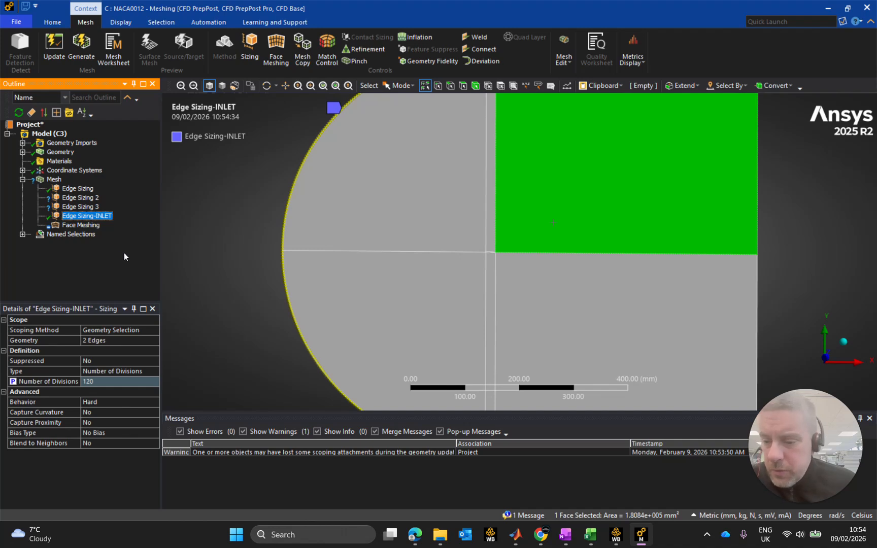
Set Edge Sizing-INLET to 115 divisions and make the number of divisions an input parameter again.
click(20, 384)
click(107, 385)
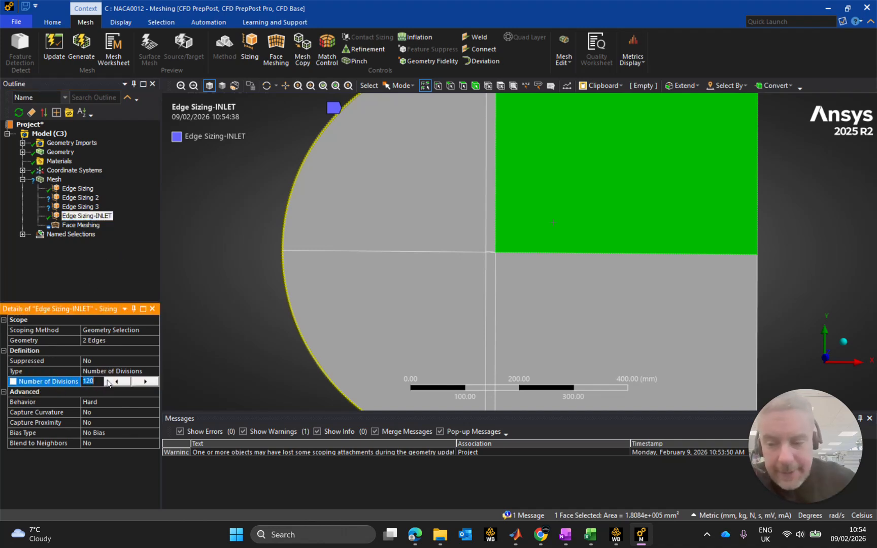
text(115)
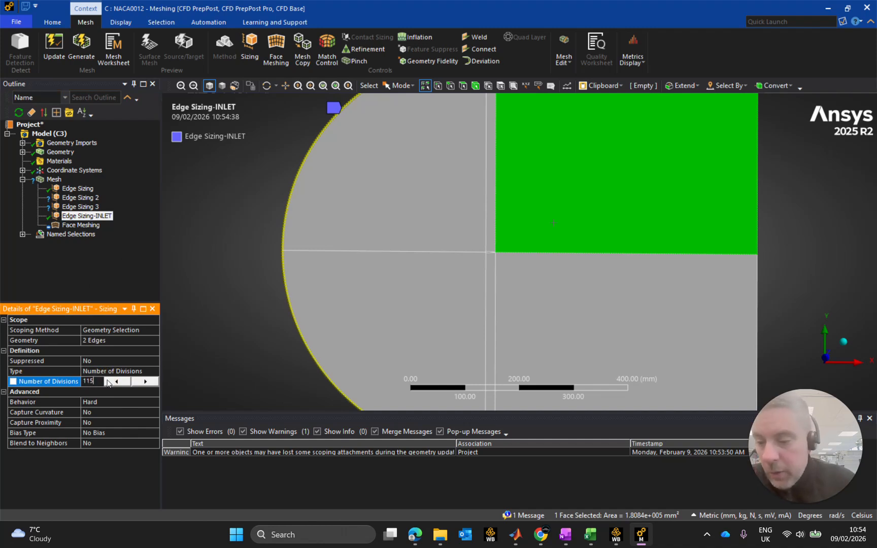
key(Return)
click(13, 384)
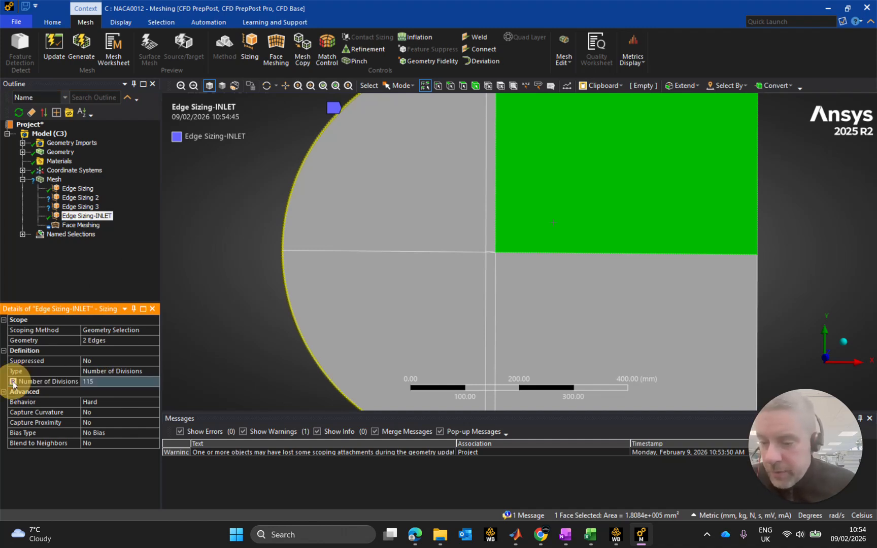
Switch to Workbench, open the NACA0012 mesh parameters, and shorten the inlet divisions parameter's name to Edge Sizing-INLET.
mouse_move(616, 538)
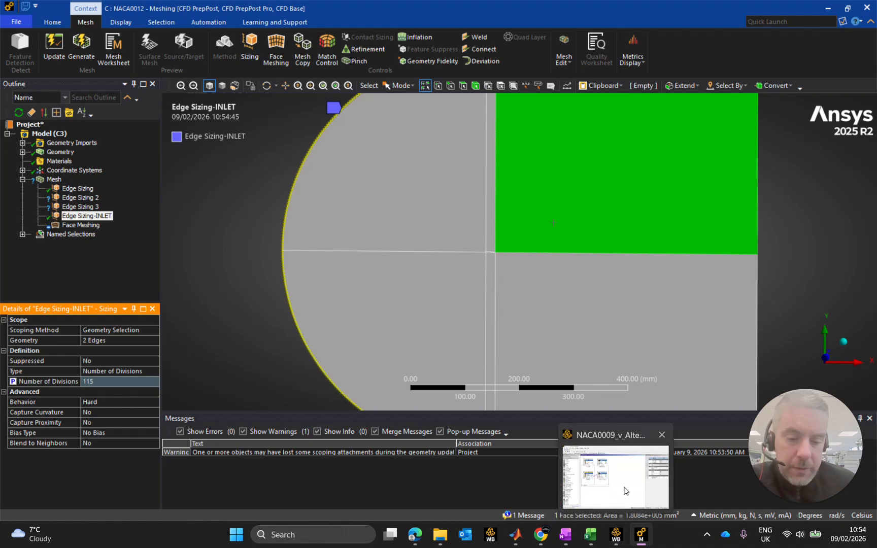
click(625, 491)
double_click(223, 264)
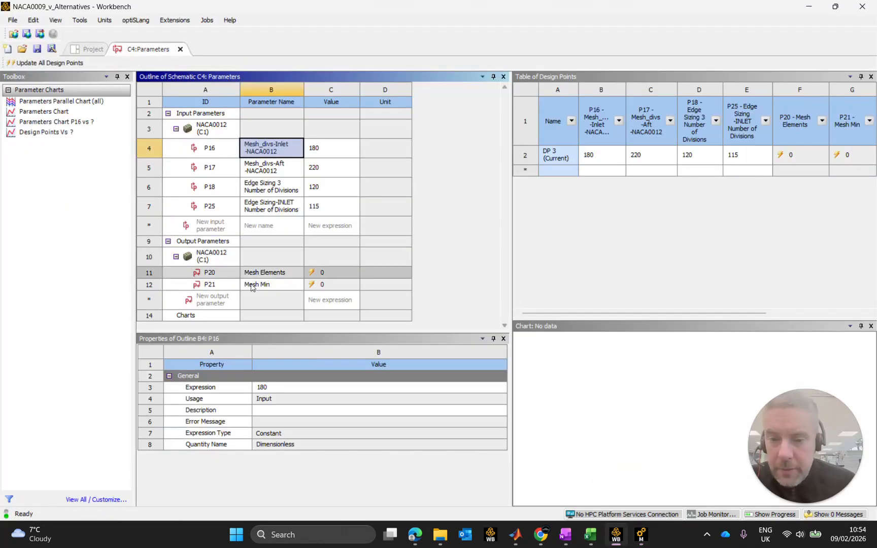
click(283, 207)
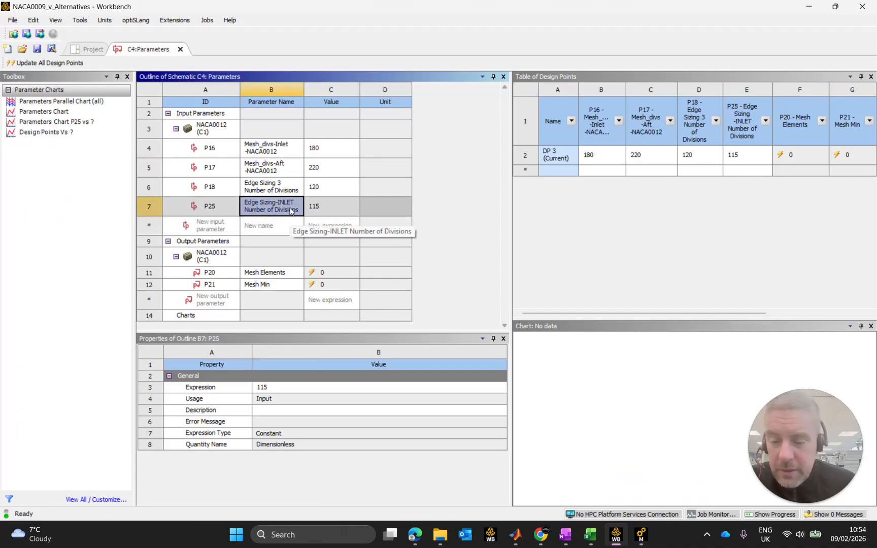
click(290, 211)
click(292, 208)
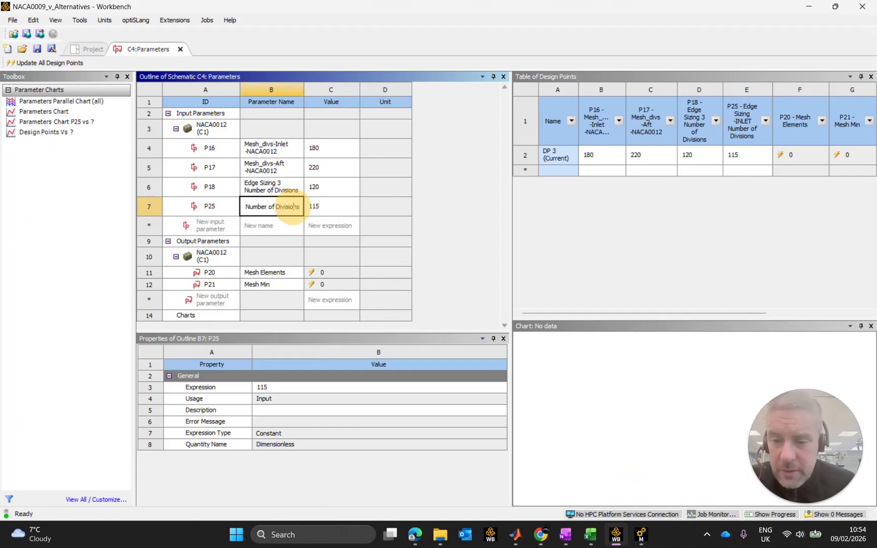
key(Up)
click(283, 209)
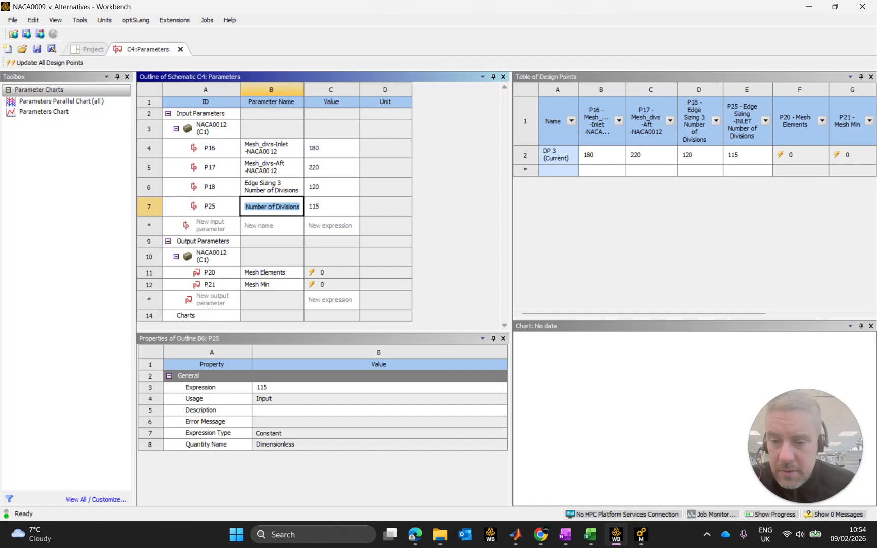
click(299, 207)
key(BackSpace)
key(BackSpace)
key(BackSpace)
key(BackSpace)
key(BackSpace)
key(BackSpace)
key(BackSpace)
key(BackSpace)
key(BackSpace)
key(BackSpace)
key(BackSpace)
key(BackSpace)
key(BackSpace)
key(BackSpace)
key(BackSpace)
key(BackSpace)
key(BackSpace)
key(BackSpace)
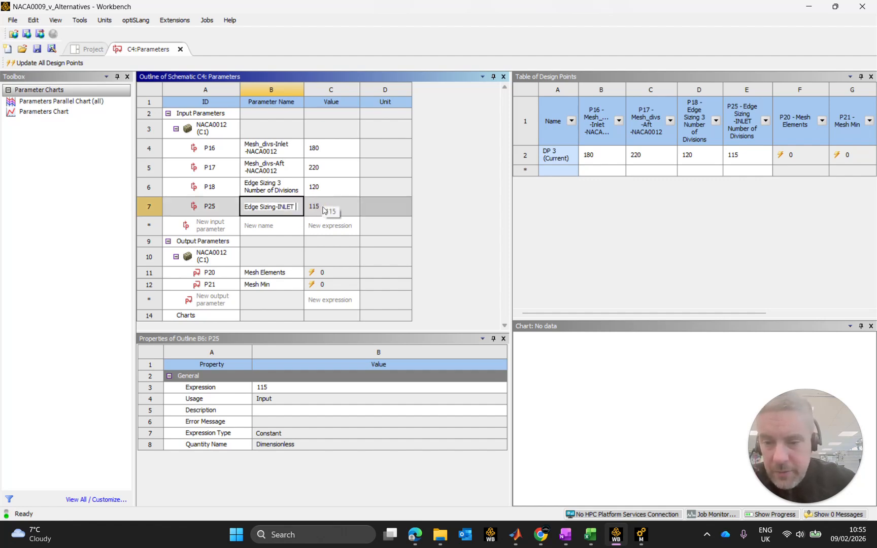
key(Return)
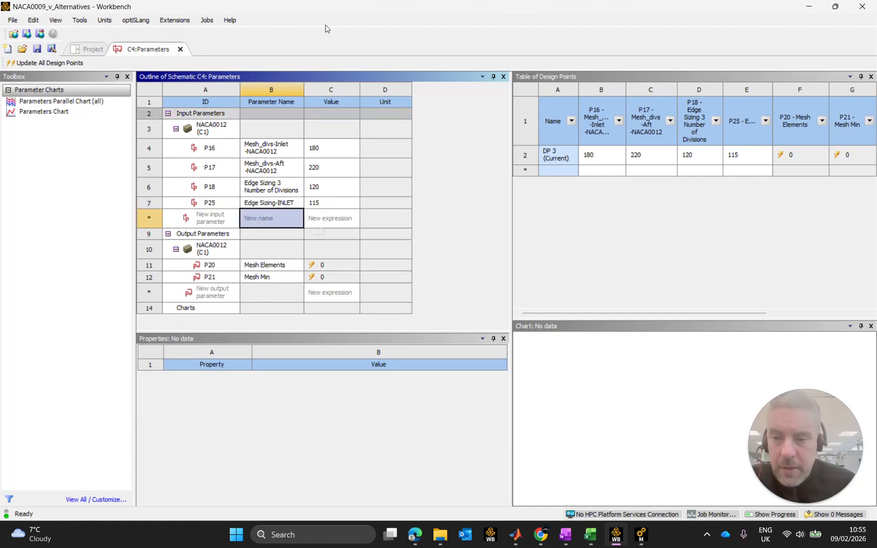
Return to the NACA0012 mesh, set Edge Sizing-INLET to 120 divisions and make the number of divisions an input parameter again.
click(92, 51)
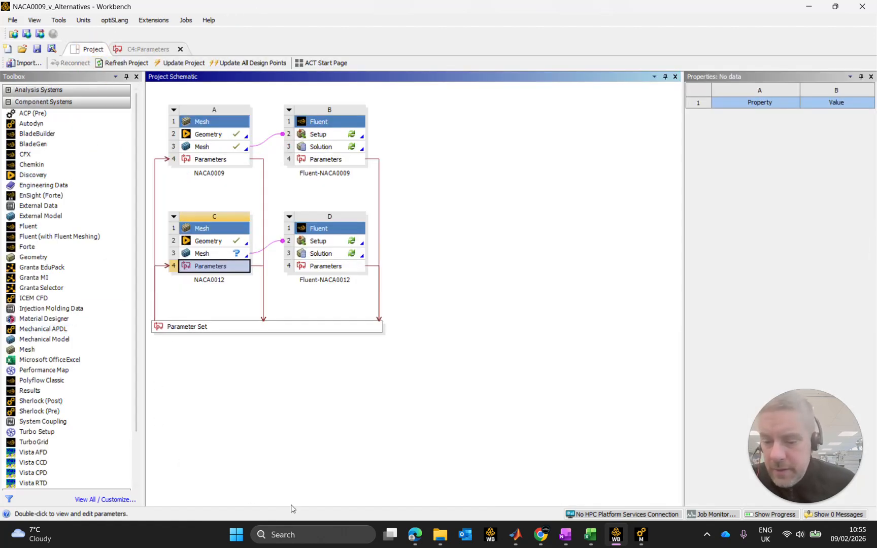
double_click(212, 267)
click(641, 536)
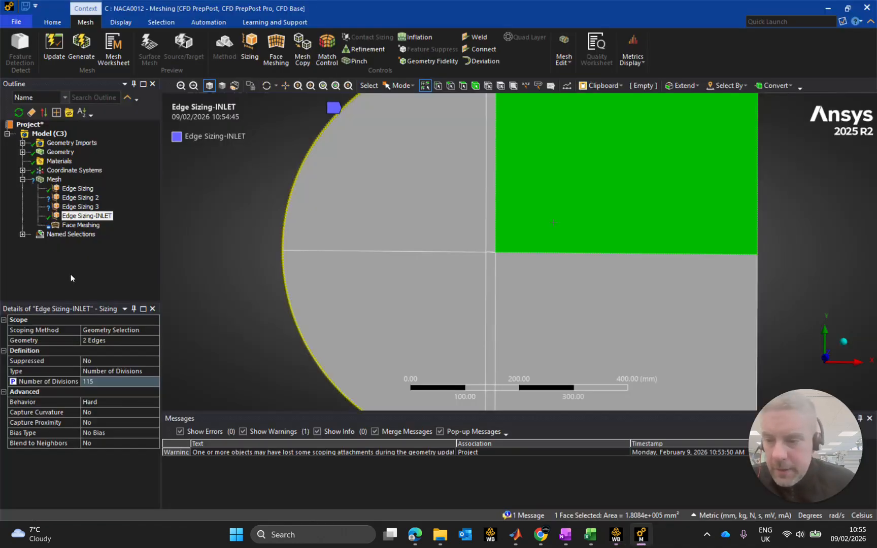
click(14, 381)
click(101, 382)
text(120)
key(Return)
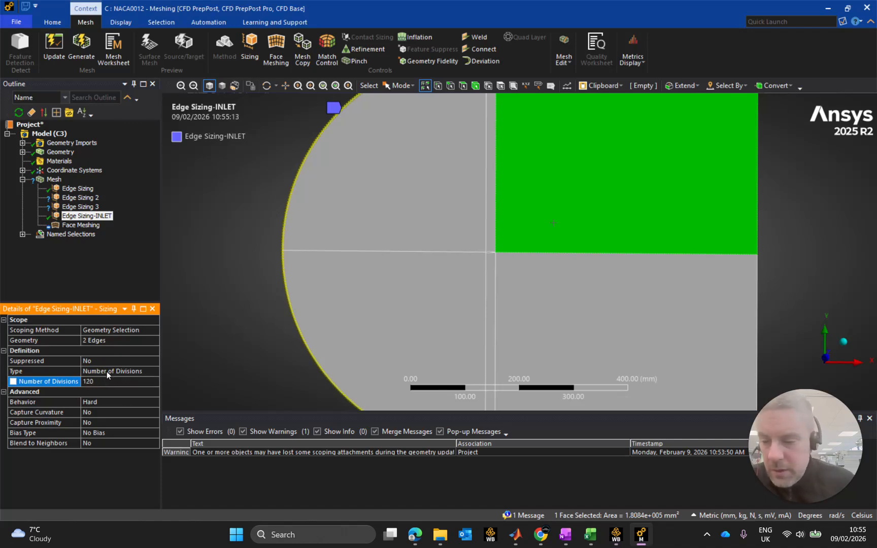
click(23, 384)
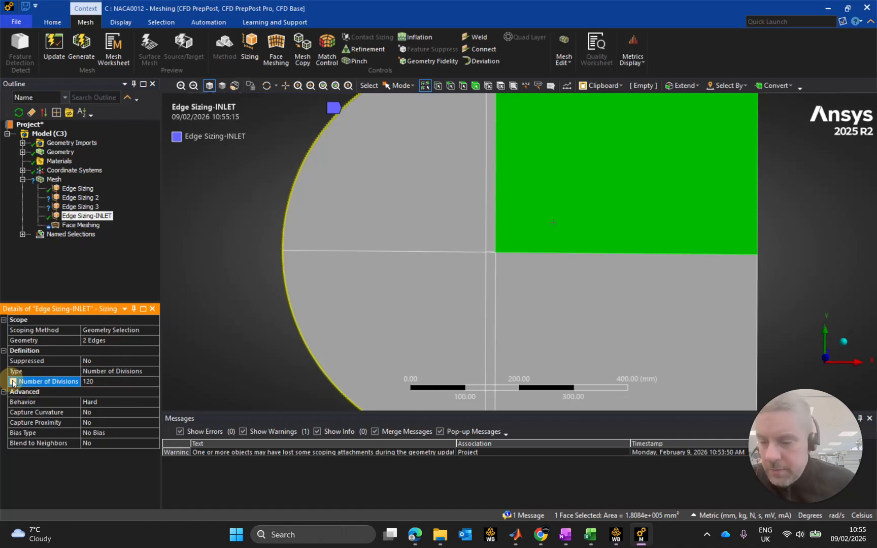
click(14, 382)
Open the geometry scope of Edge Sizing 3 for editing and select the short upper boundary edge above the airfoil.
click(80, 207)
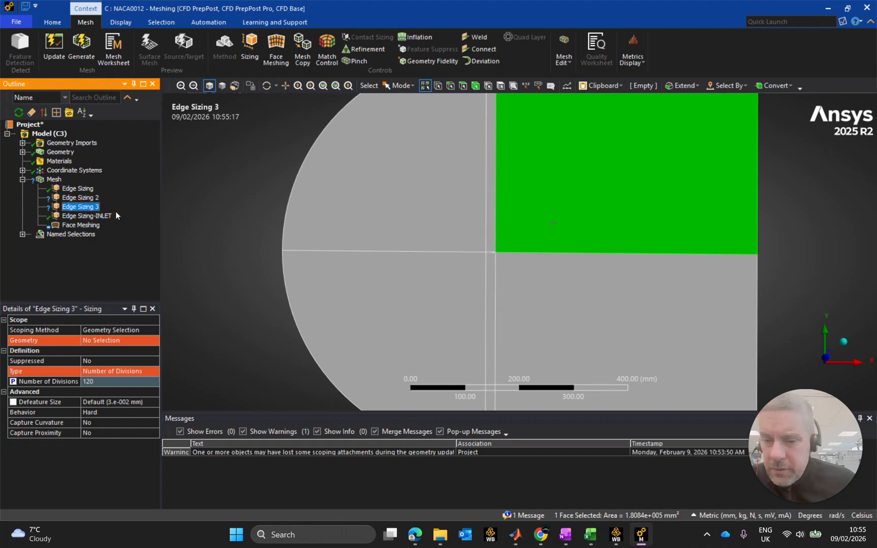
scroll(477, 231, up, 2)
scroll(477, 231, down, 3)
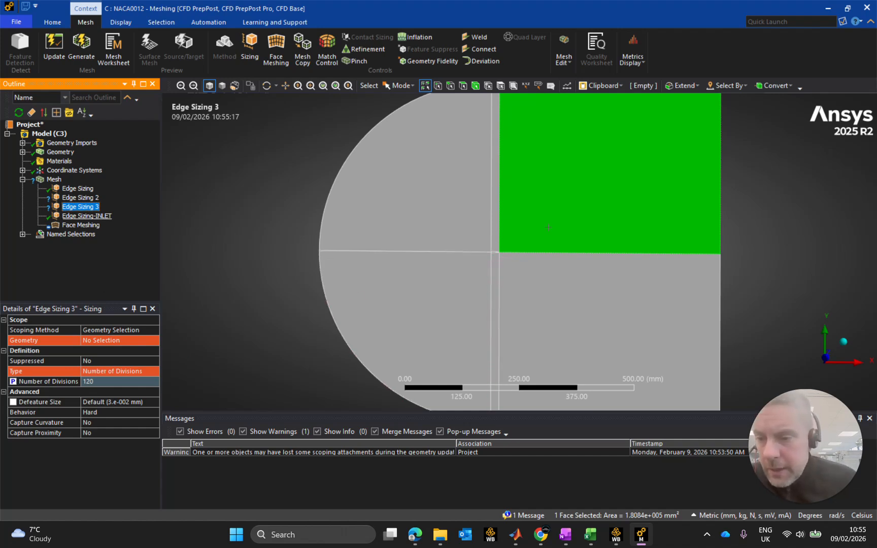
scroll(284, 301, up, 3)
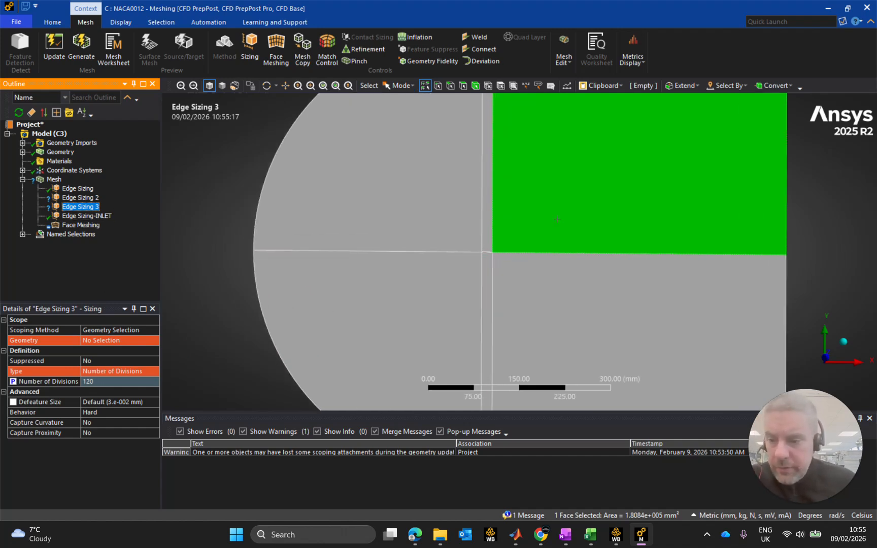
scroll(468, 225, down, 3)
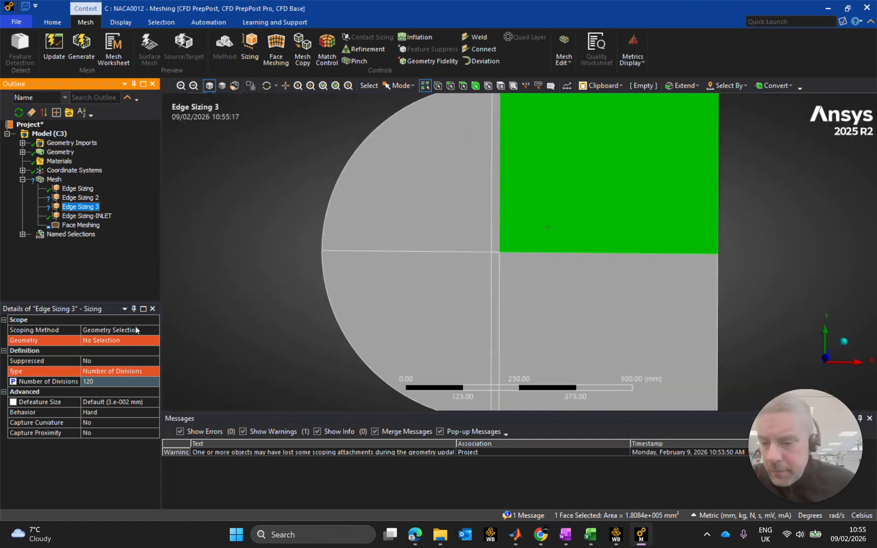
click(101, 340)
scroll(276, 311, down, 1)
scroll(498, 107, down, 2)
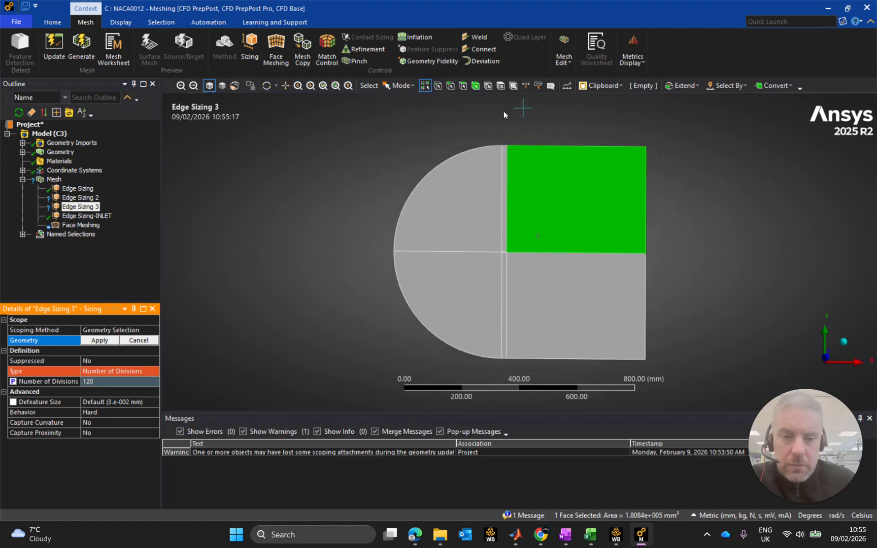
scroll(518, 170, up, 4)
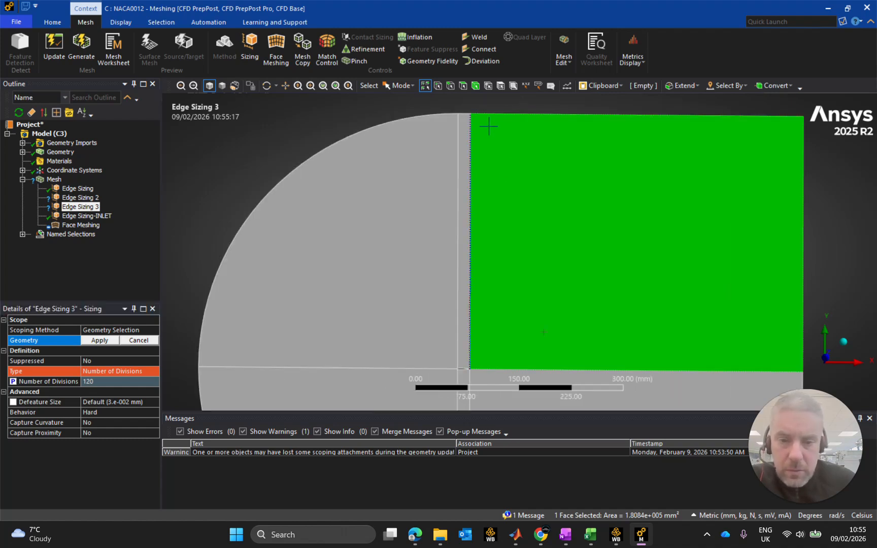
click(464, 112)
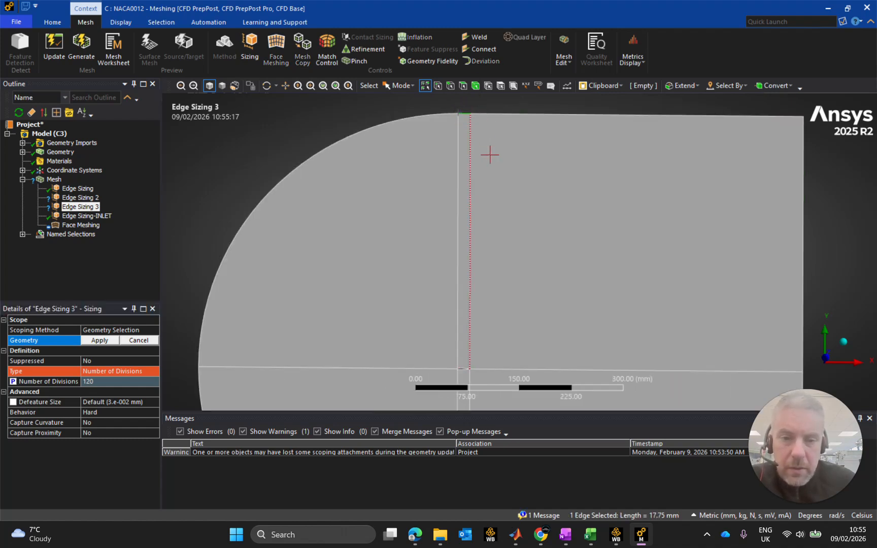
Select the airfoil's upper and lower surface edges for the scope of Edge Sizing 3.
scroll(491, 358, up, 3)
ctrl+middle_drag(479, 358, 492, 146)
scroll(481, 209, down, 2)
scroll(480, 210, up, 6)
scroll(398, 148, up, 3)
ctrl+middle_drag(397, 148, 533, 314)
scroll(530, 311, up, 3)
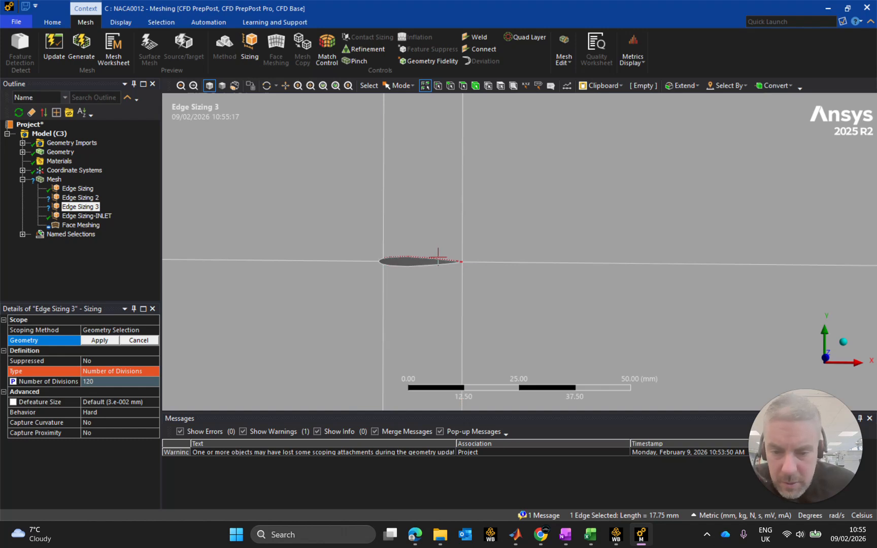
click(421, 256)
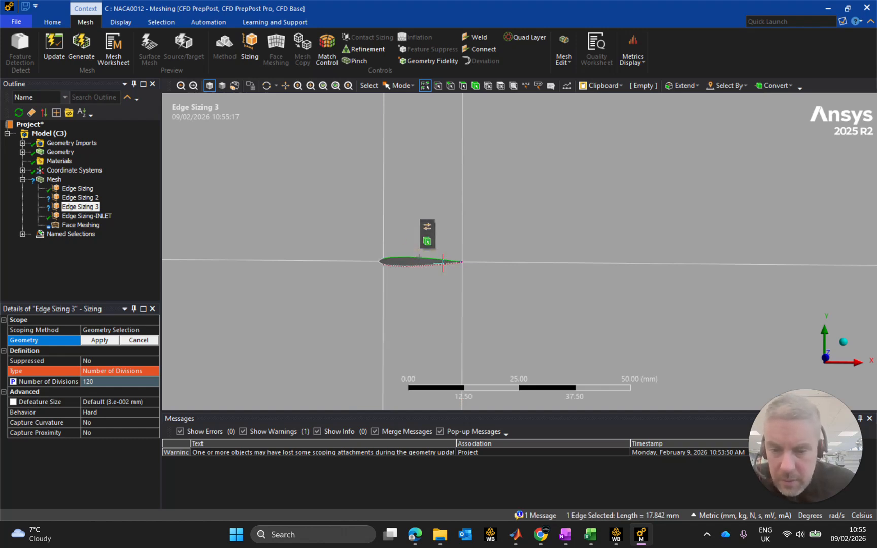
ctrl+click(423, 264)
Add the short upper and lower boundary edges above and below the airfoil, and apply the four edges to Edge Sizing 3.
scroll(454, 308, up, 3)
scroll(454, 308, down, 6)
scroll(470, 313, down, 6)
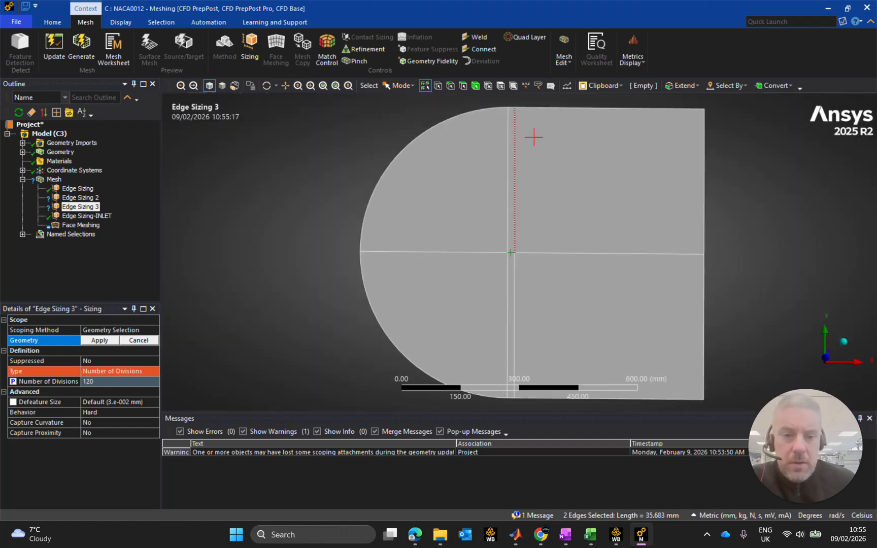
ctrl+click(512, 107)
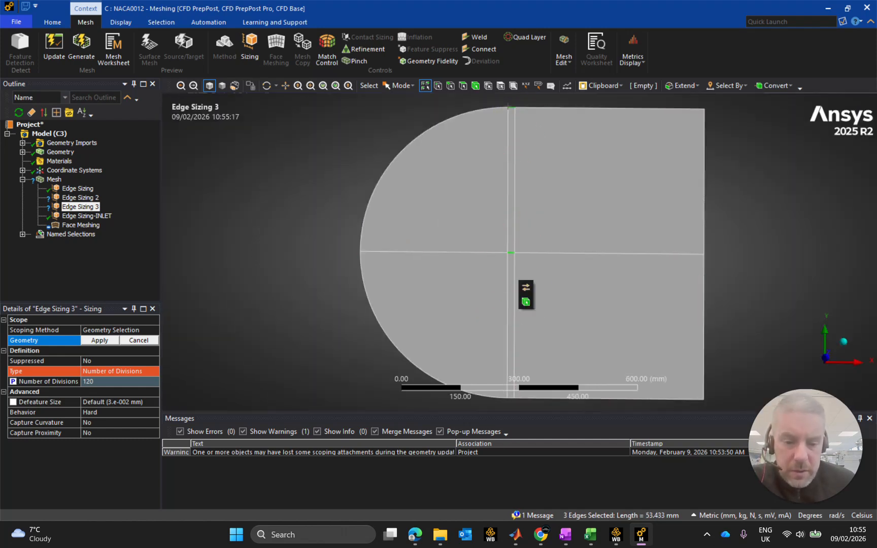
ctrl+middle_drag(527, 342, 515, 219)
scroll(519, 273, down, 2)
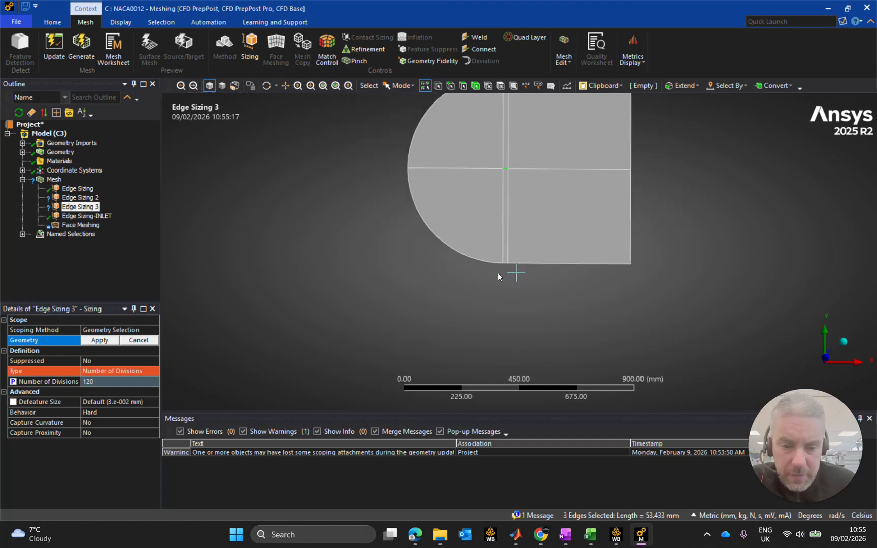
scroll(517, 266, up, 5)
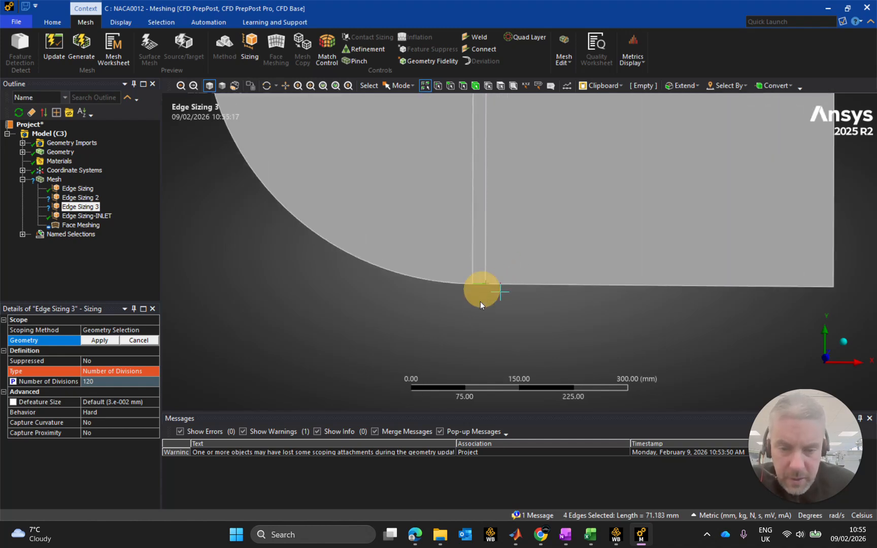
click(110, 340)
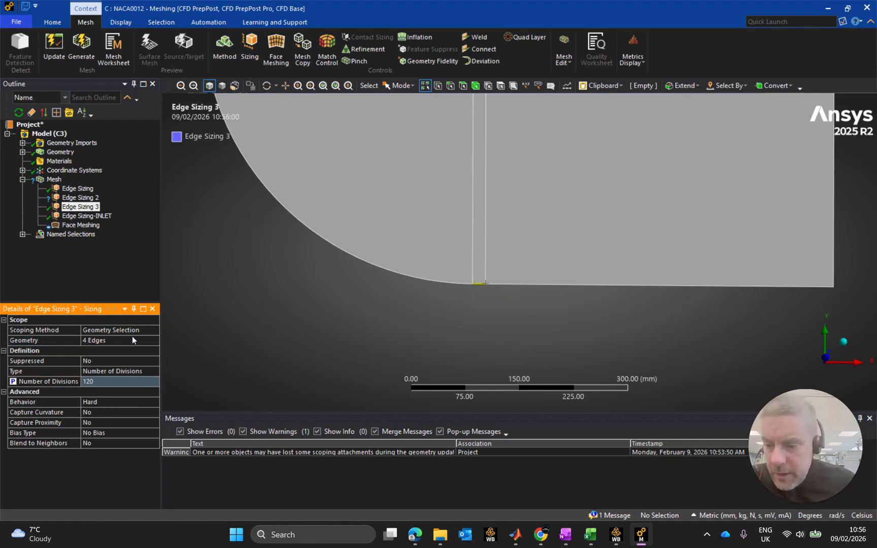
Rename the Edge Sizing 3 mesh control as Edge Sizing-WALL.
click(80, 207)
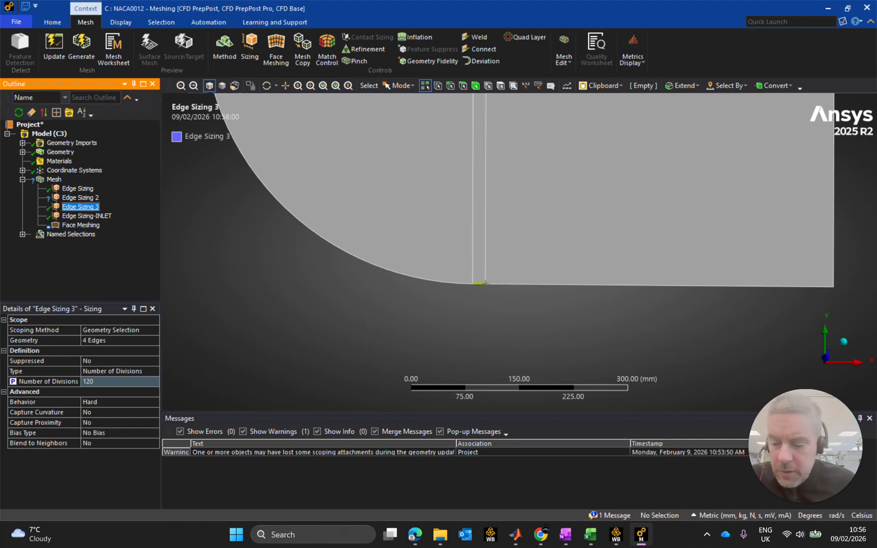
click(95, 207)
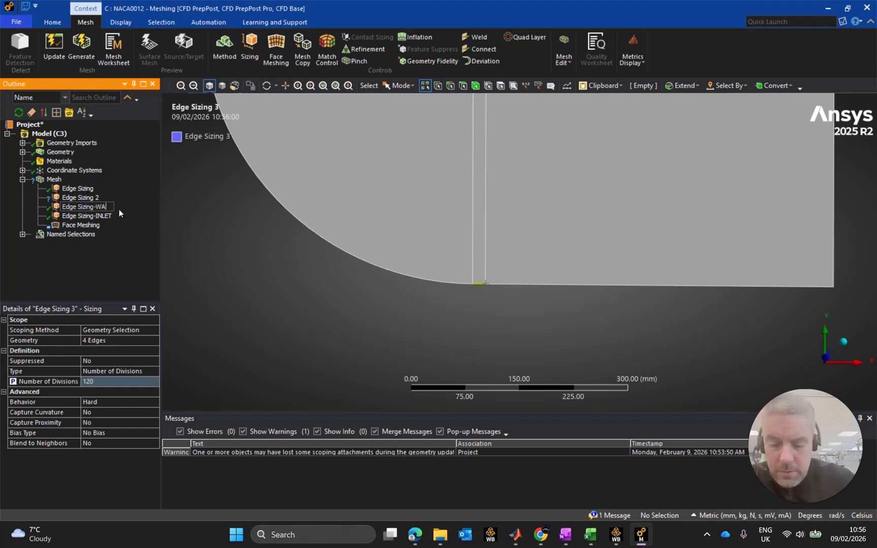
key(Return)
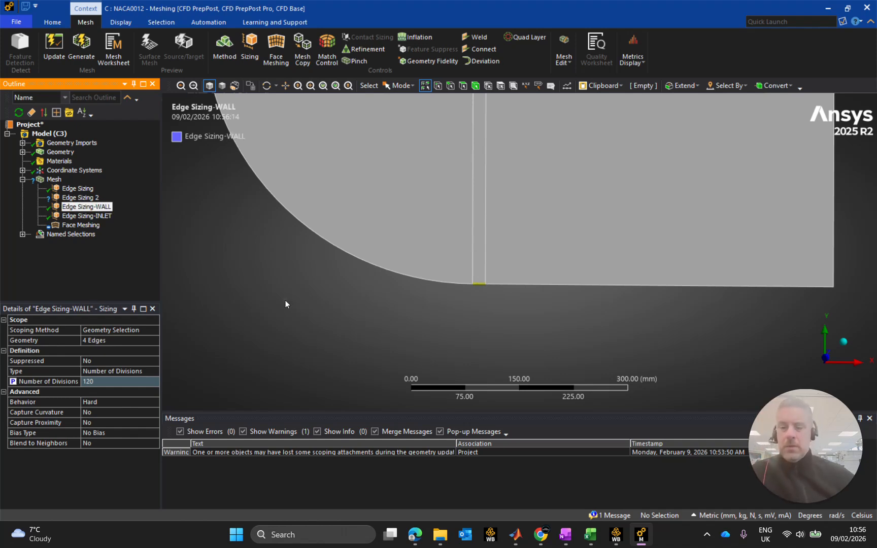
Compare the scope and number of divisions of the Edge Sizing and Edge Sizing 2 mesh controls.
scroll(344, 276, down, 5)
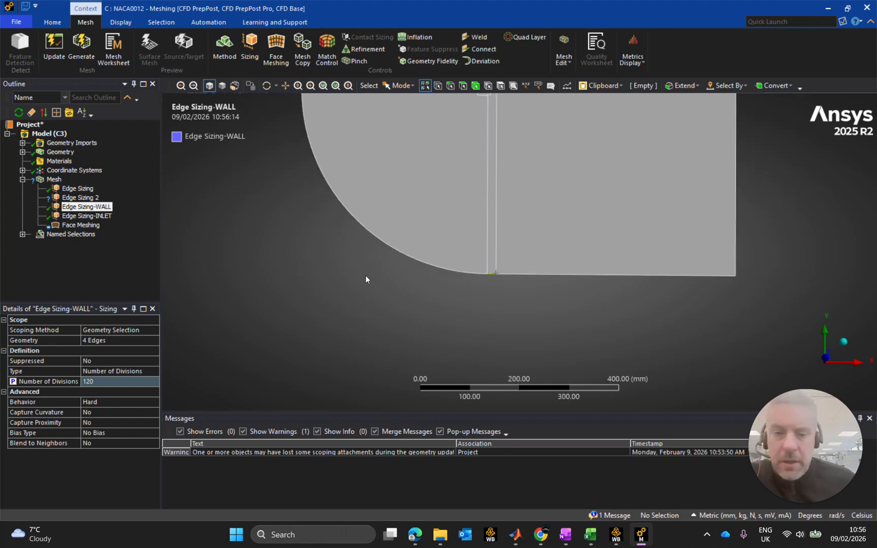
scroll(642, 149, down, 4)
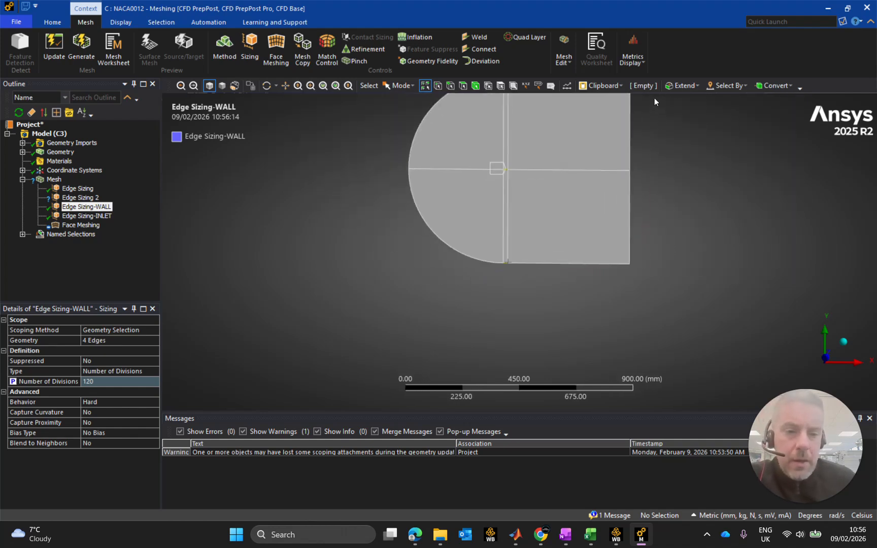
scroll(581, 114, up, 3)
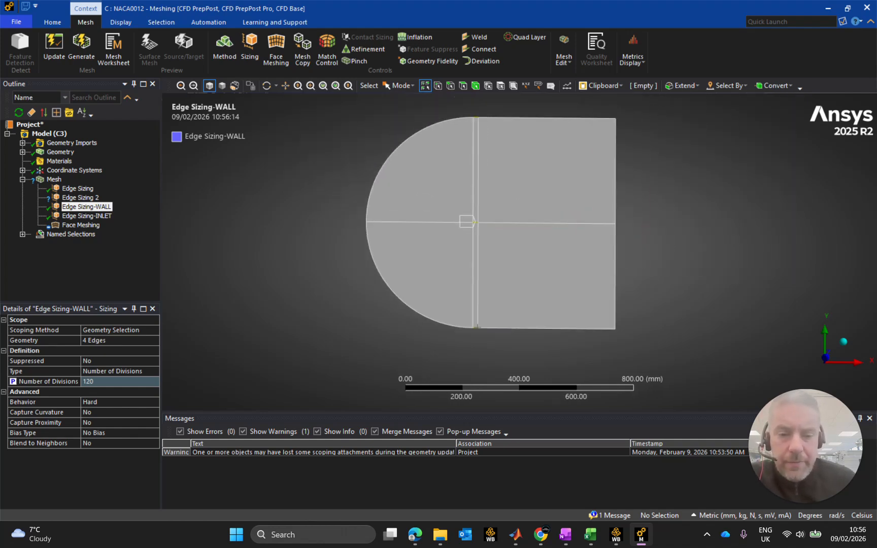
click(80, 197)
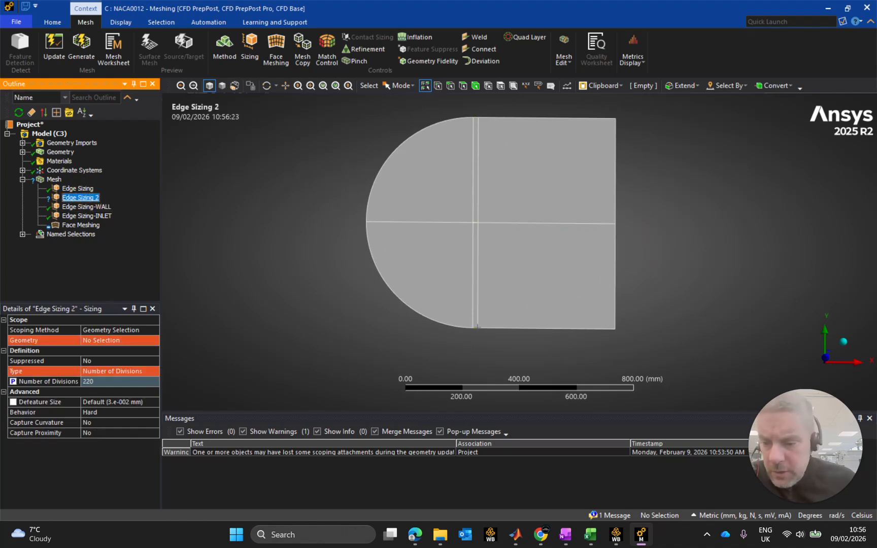
click(85, 188)
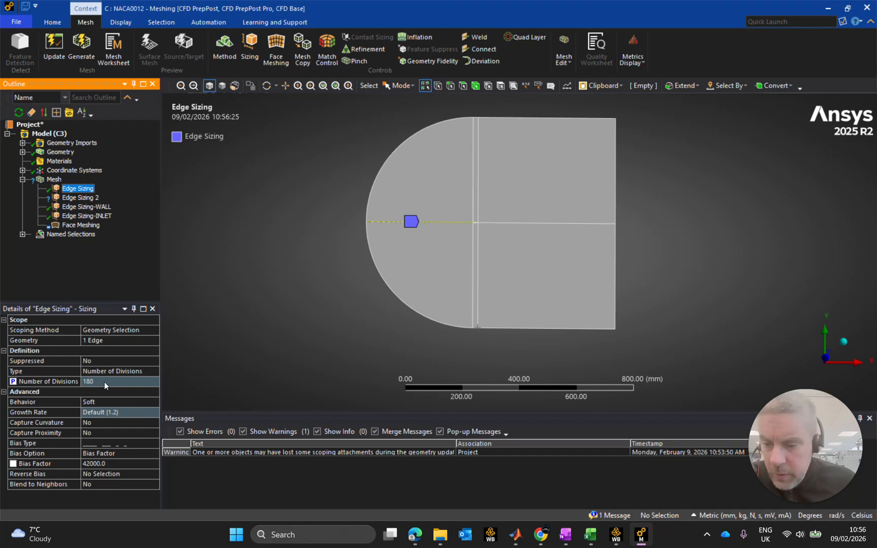
click(81, 198)
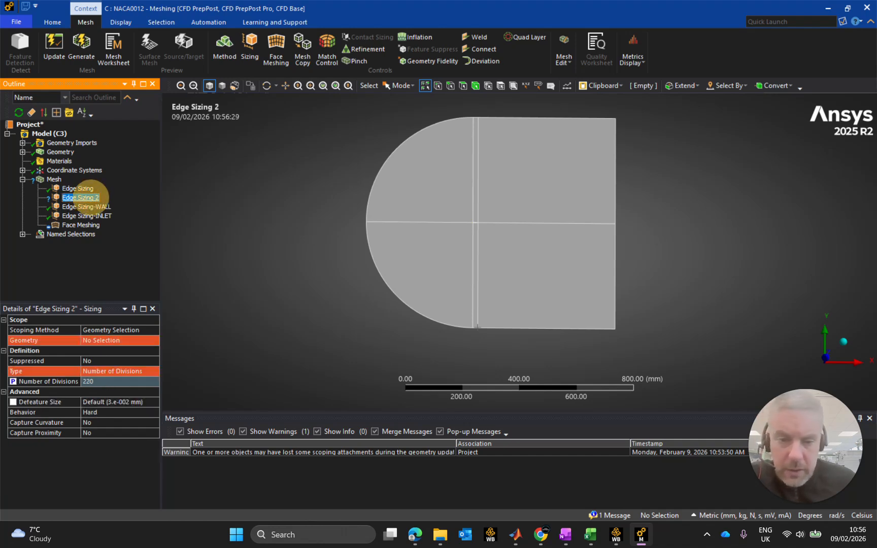
Switch to Workbench and review the mesh division parameter names of the NACA0009 and NACA0012 systems.
click(616, 535)
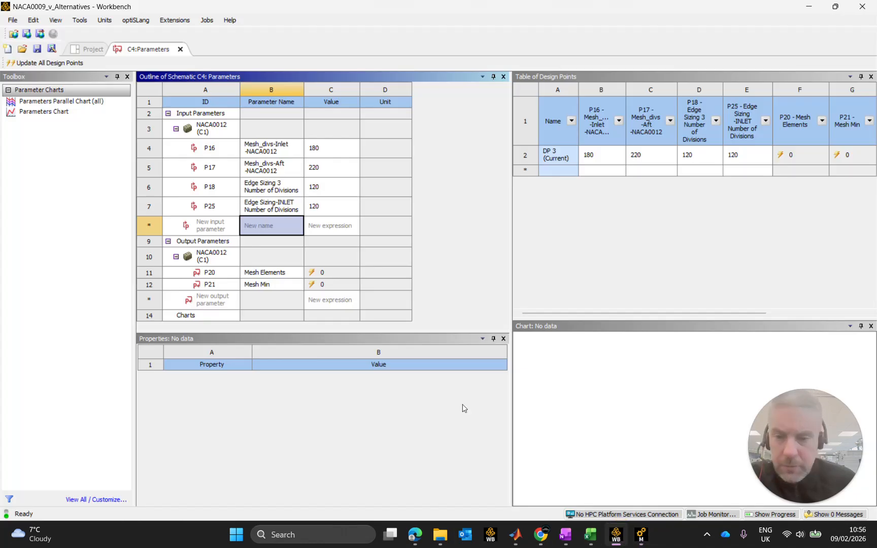
click(93, 48)
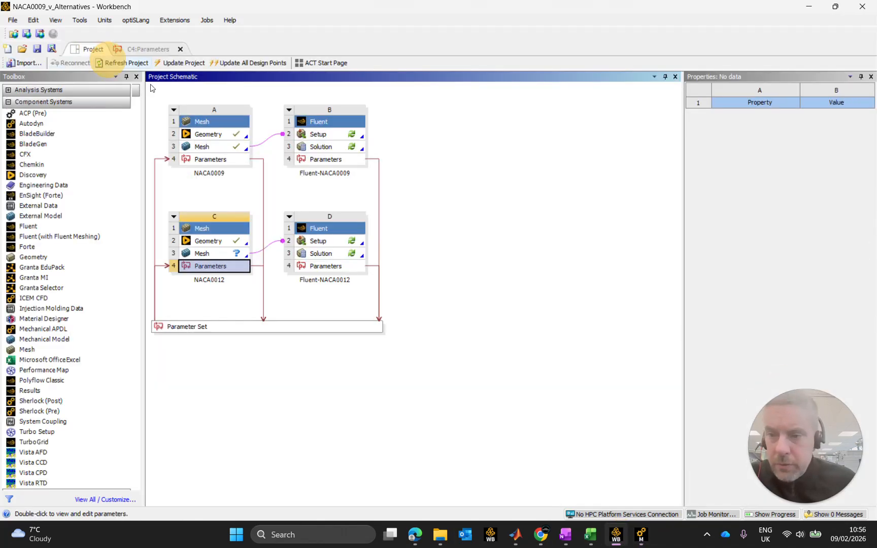
double_click(213, 159)
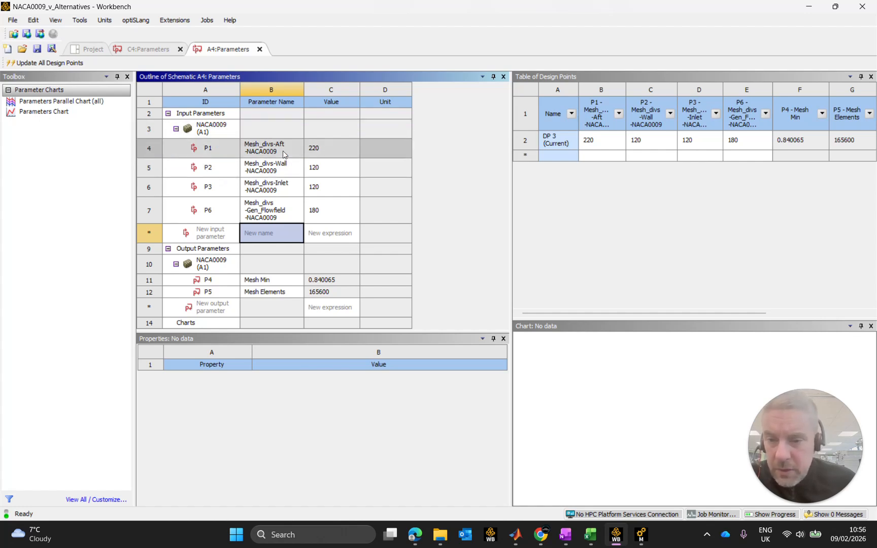
click(260, 49)
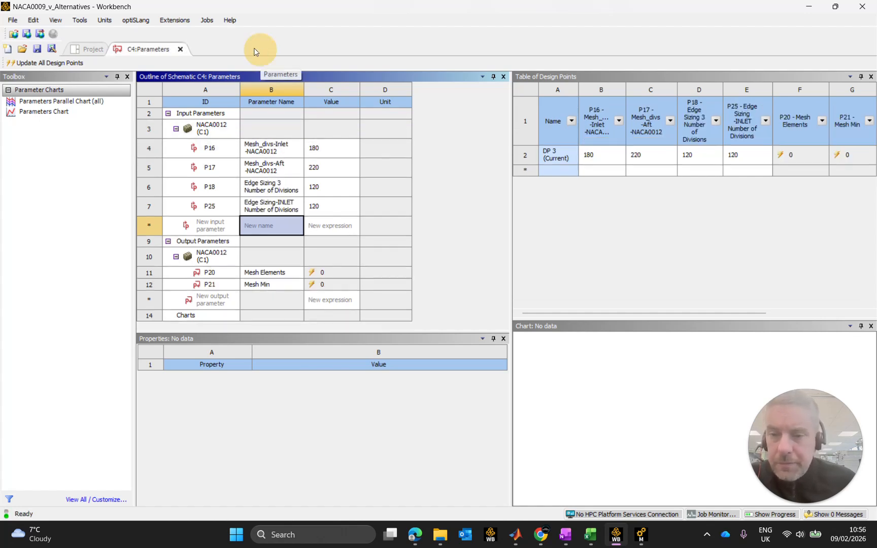
click(92, 49)
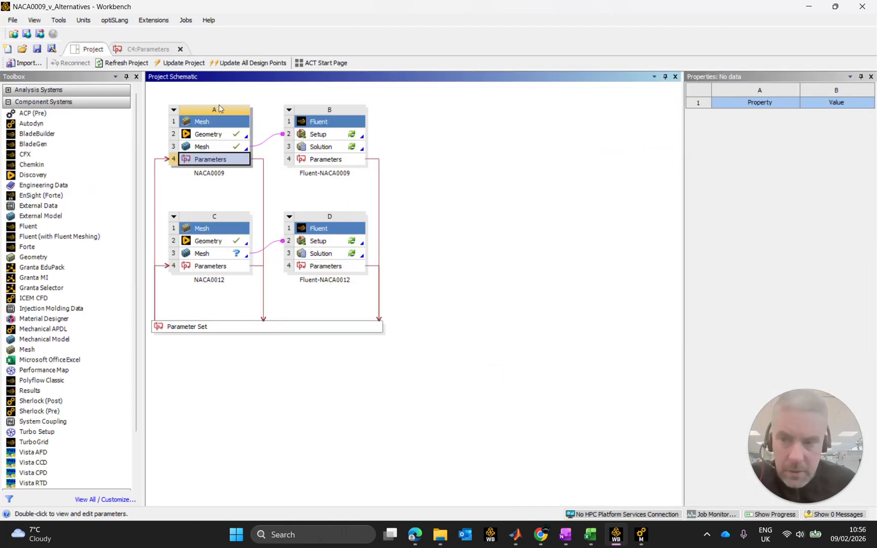
click(147, 49)
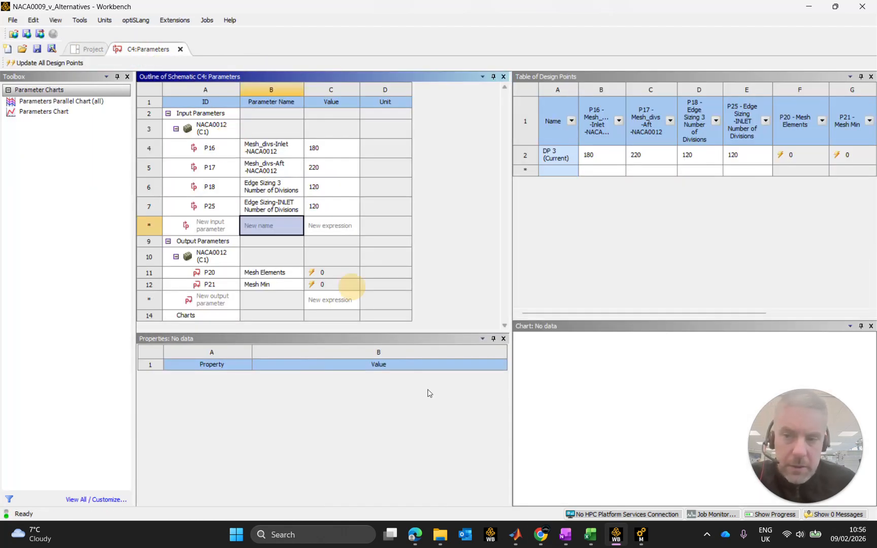
Return to Meshing and scope Edge Sizing 2 to the upper, middle and lower horizontal edges aft of the airfoil.
click(641, 537)
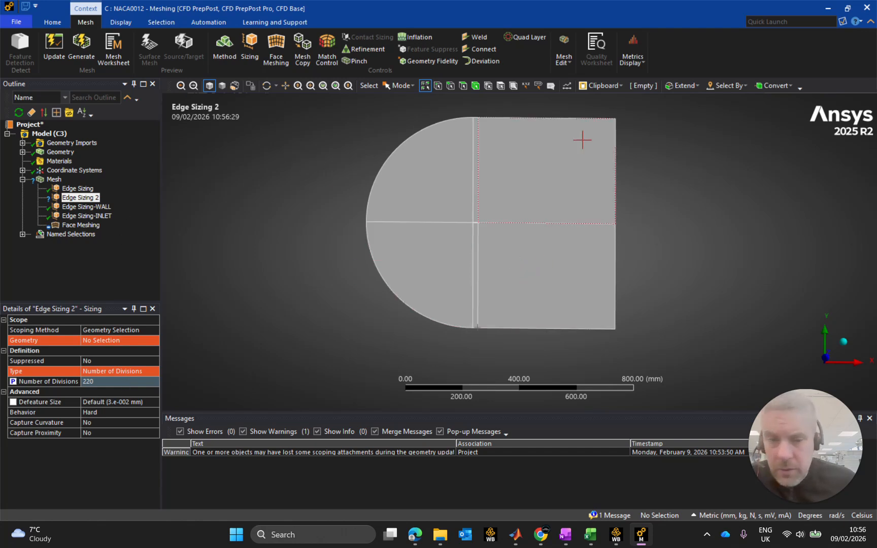
click(571, 118)
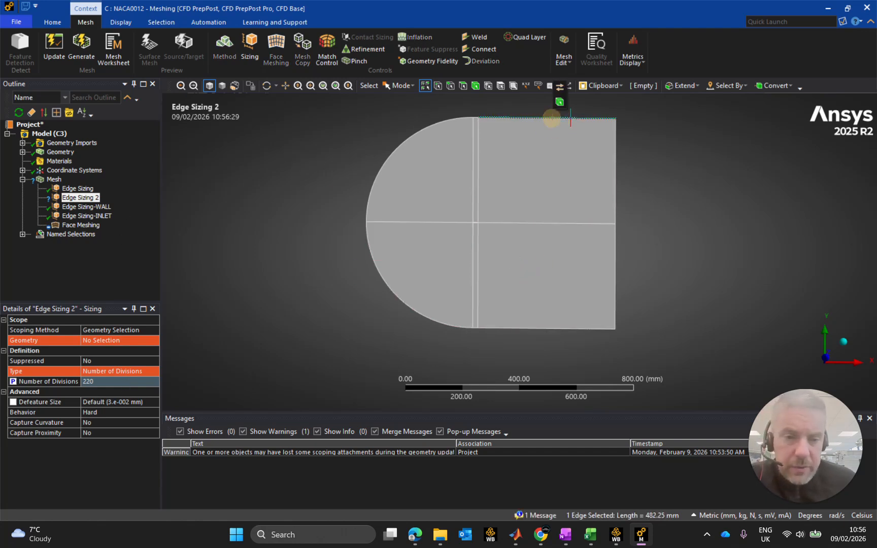
ctrl+click(578, 223)
ctrl+click(578, 327)
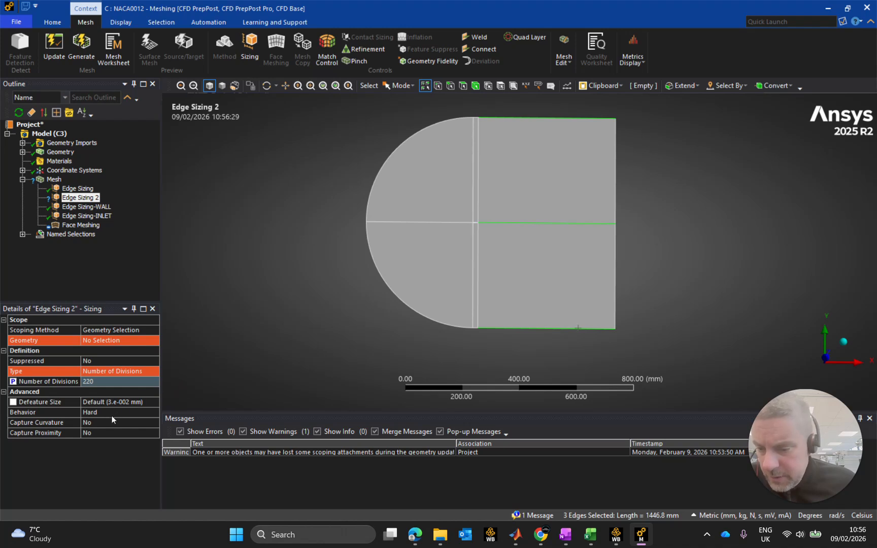
click(94, 341)
click(101, 341)
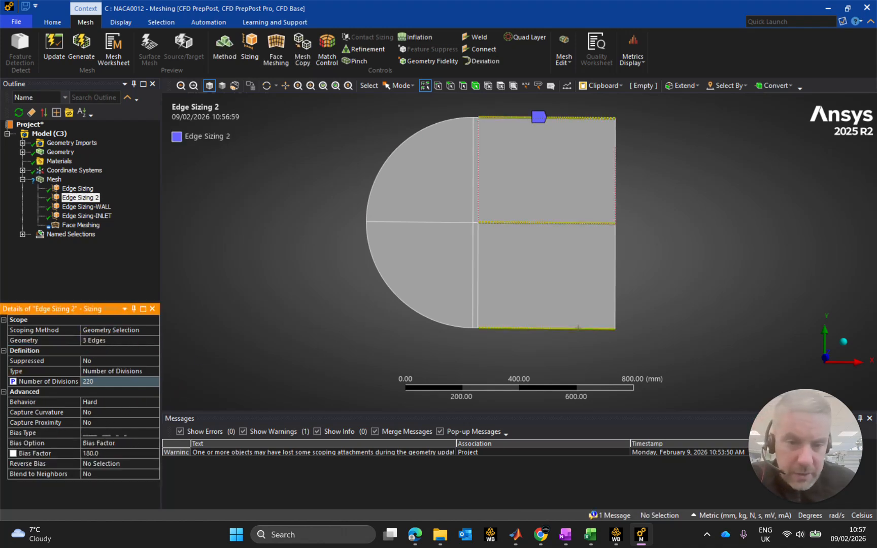
Apply Reverse Bias in Edge Sizing 2 to the middle and lower horizontal edges aft of the airfoil.
scroll(487, 123, down, 2)
scroll(518, 251, up, 4)
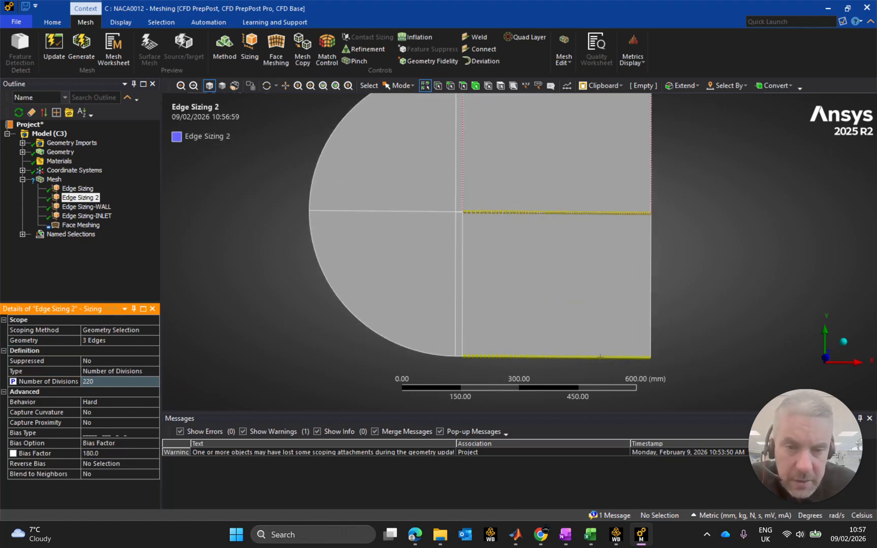
ctrl+middle_drag(460, 403, 462, 267)
scroll(461, 267, up, 2)
scroll(551, 268, down, 3)
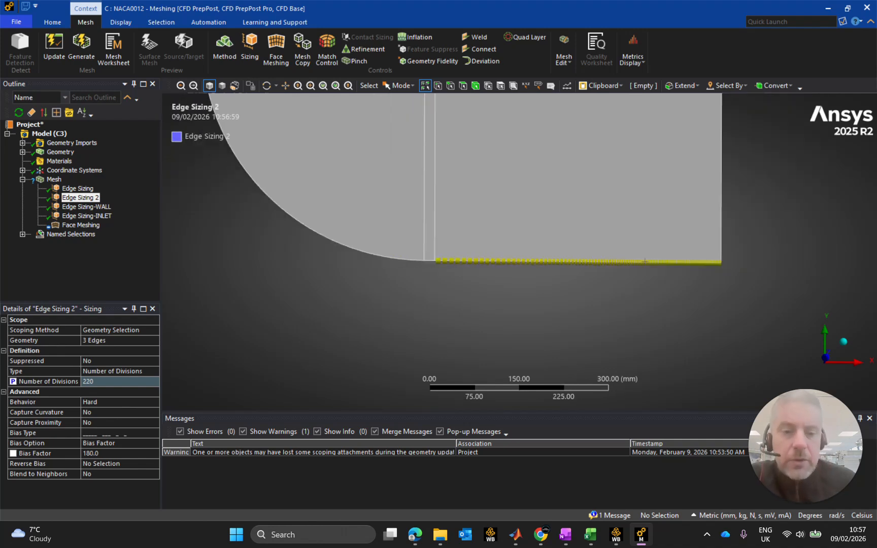
ctrl+middle_drag(601, 257, 602, 293)
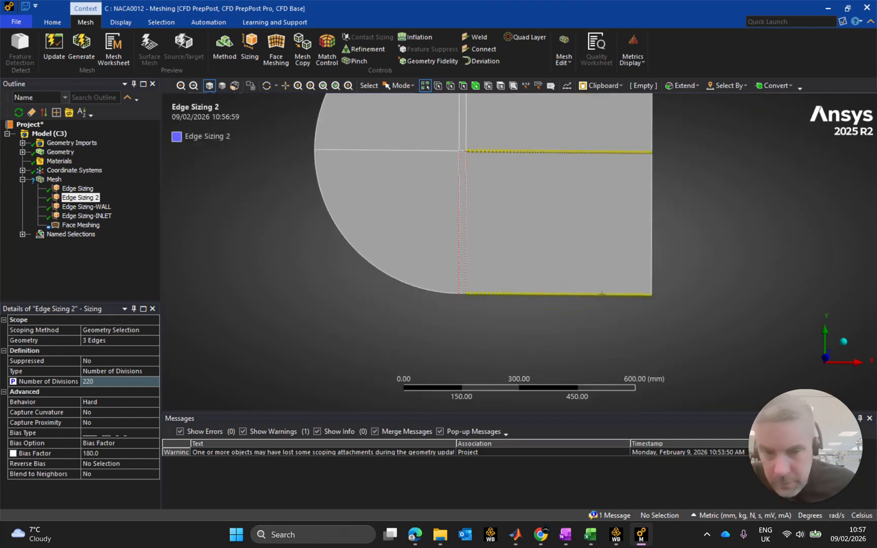
click(91, 464)
click(522, 152)
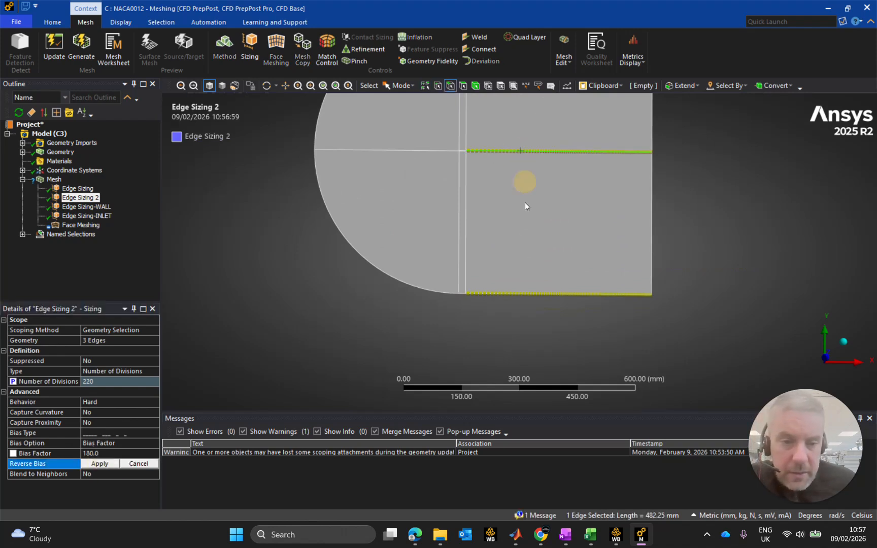
ctrl+click(498, 294)
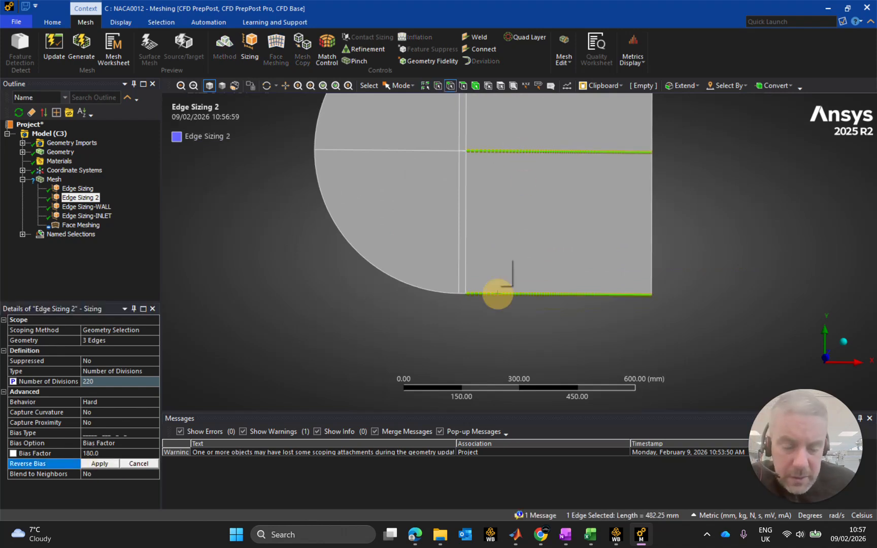
click(99, 464)
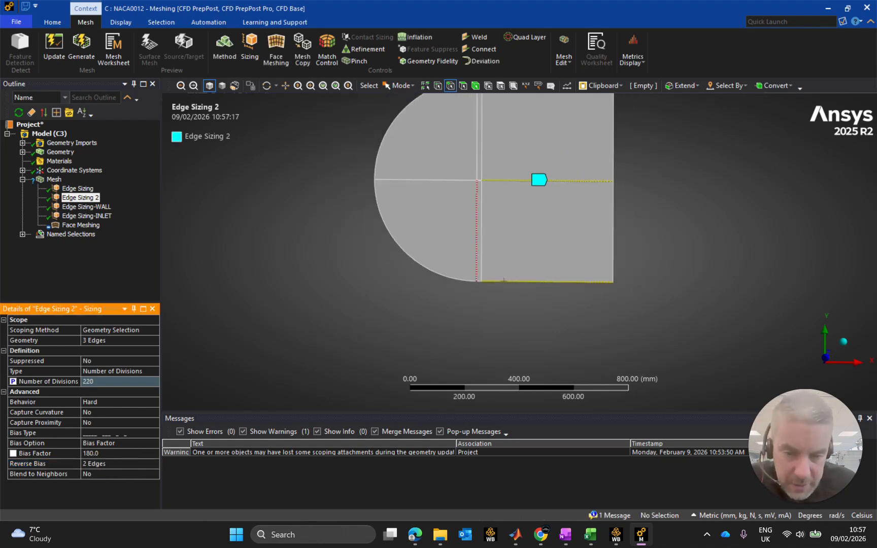
Rename the Edge Sizing 2 mesh control as Edge Sizing-AFT.
scroll(489, 283, up, 2)
scroll(508, 233, down, 3)
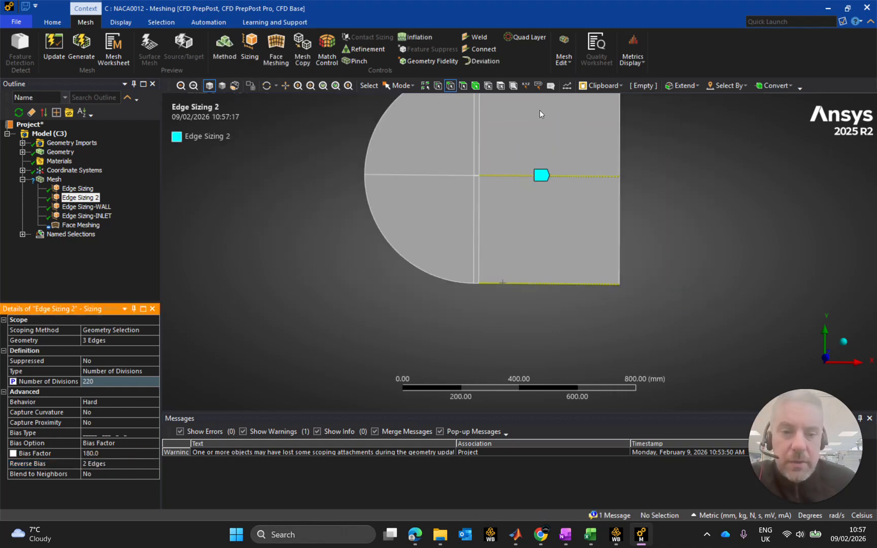
scroll(521, 114, up, 1)
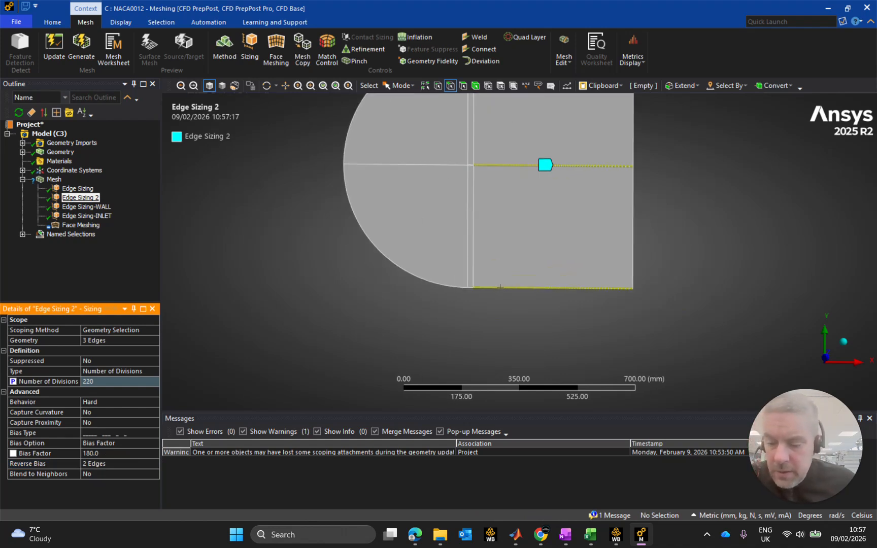
click(100, 198)
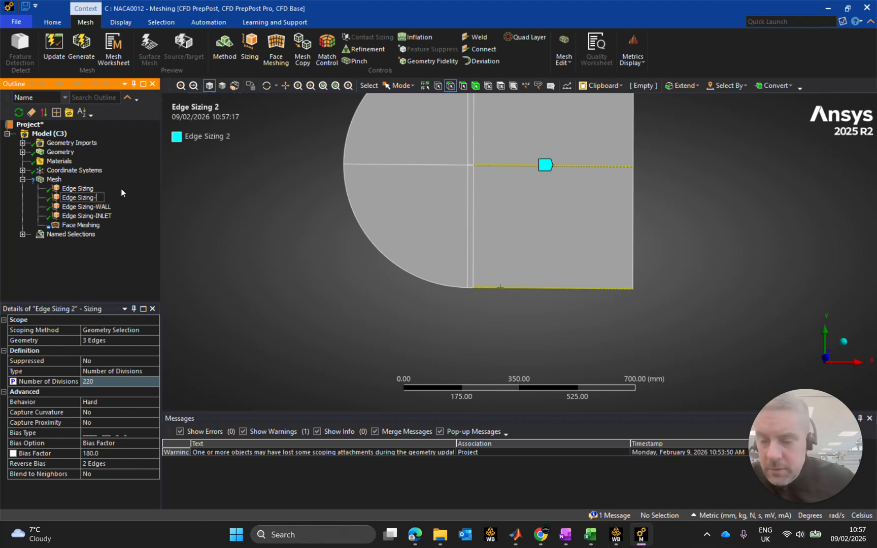
text(AFT)
key(Return)
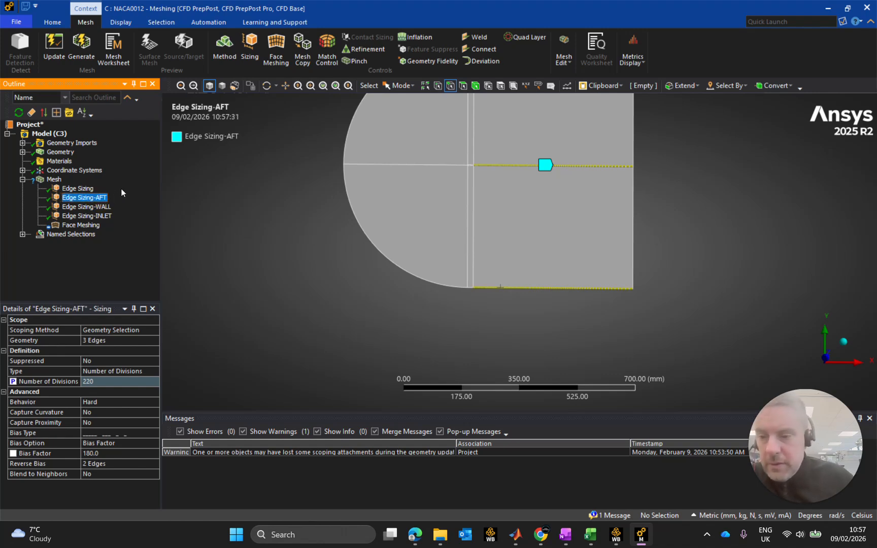
Rename the Edge Sizing mesh control as Edge Sizing-GEN_FF.
key(Up)
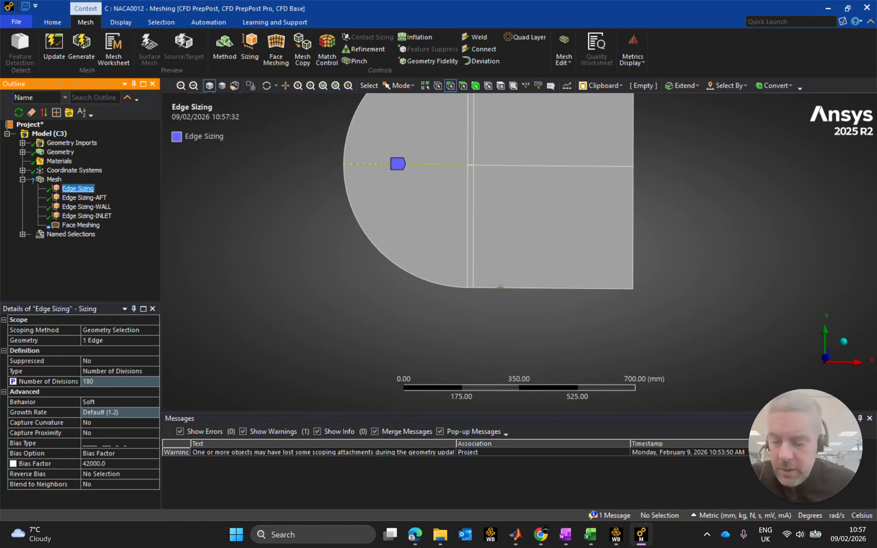
click(97, 188)
text(-)
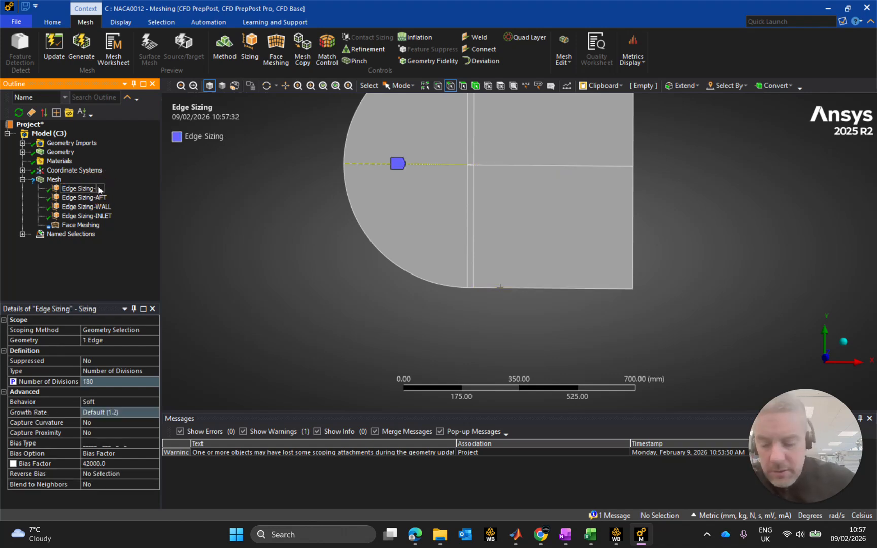
text(GEN_FF)
key(Return)
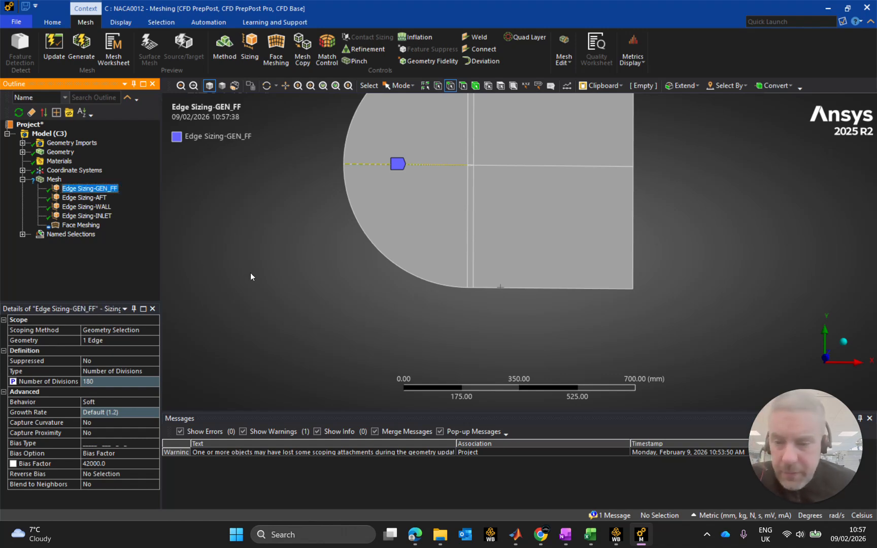
Open the geometry scope of Edge Sizing-GEN_FF for editing and select the horizontal edge upstream of the airfoil.
scroll(294, 254, down, 1)
middle_drag(335, 228, 320, 262)
middle_drag(370, 232, 372, 238)
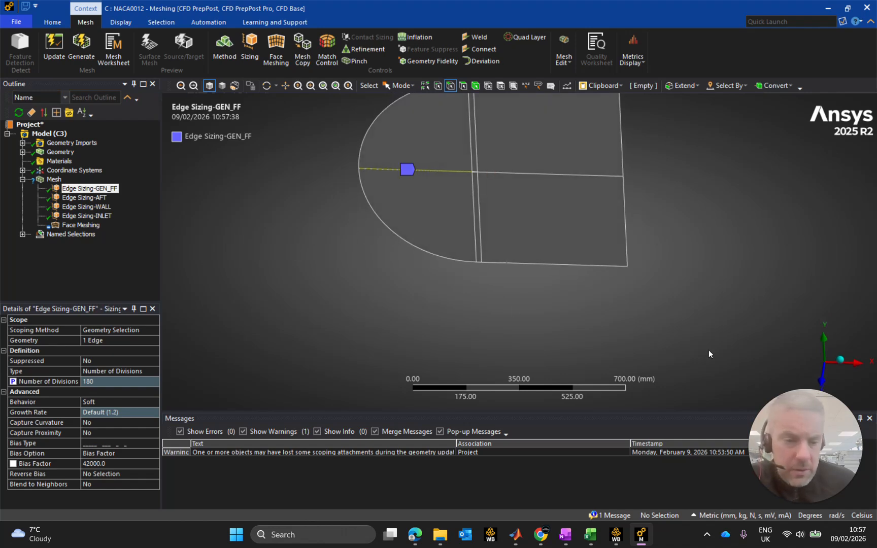
drag(775, 435, 239, 460)
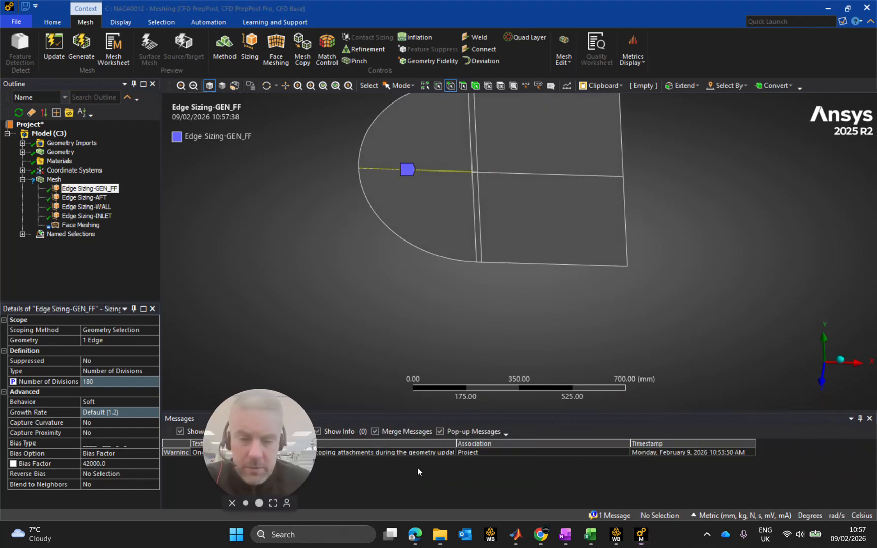
click(822, 382)
drag(261, 450, 808, 451)
scroll(500, 147, up, 3)
scroll(502, 142, down, 4)
ctrl+middle_drag(502, 142, 473, 222)
click(92, 339)
click(427, 296)
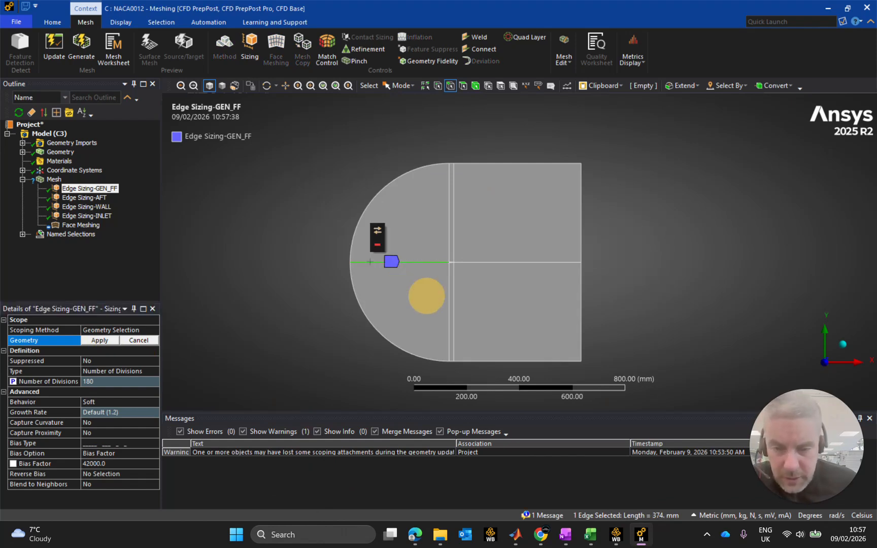
Add the vertical edges above and below the airfoil's leading and trailing edges and the two outlet edges to the selection, and apply the seven-edge scope.
ctrl+click(454, 217)
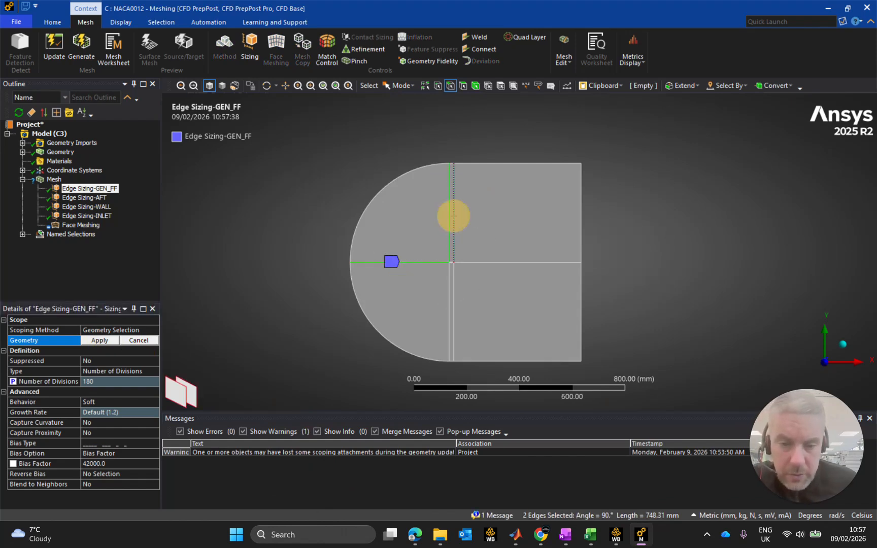
ctrl+click(454, 216)
ctrl+click(449, 281)
ctrl+click(454, 284)
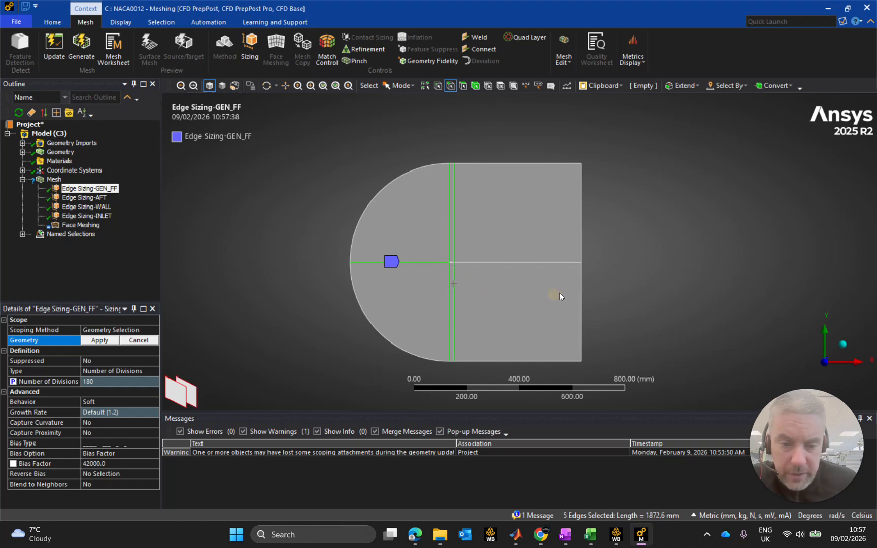
ctrl+click(581, 277)
ctrl+click(582, 241)
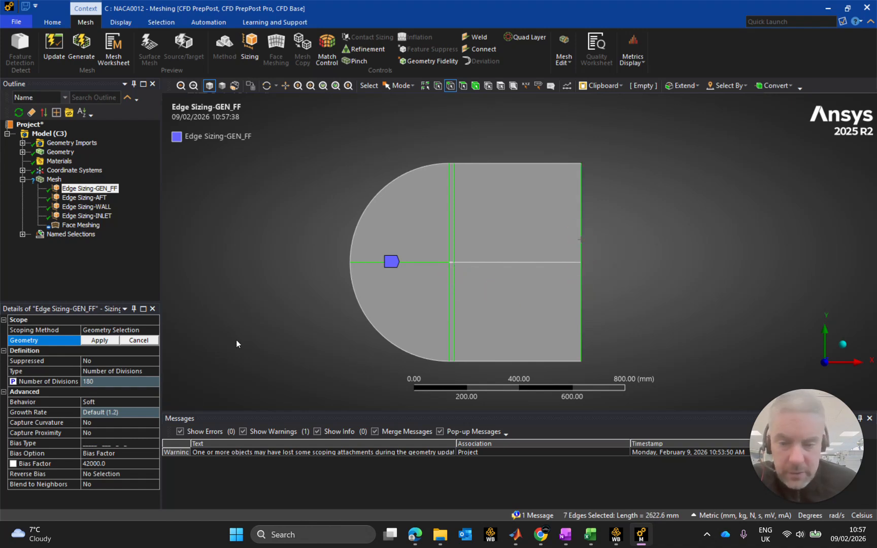
click(101, 340)
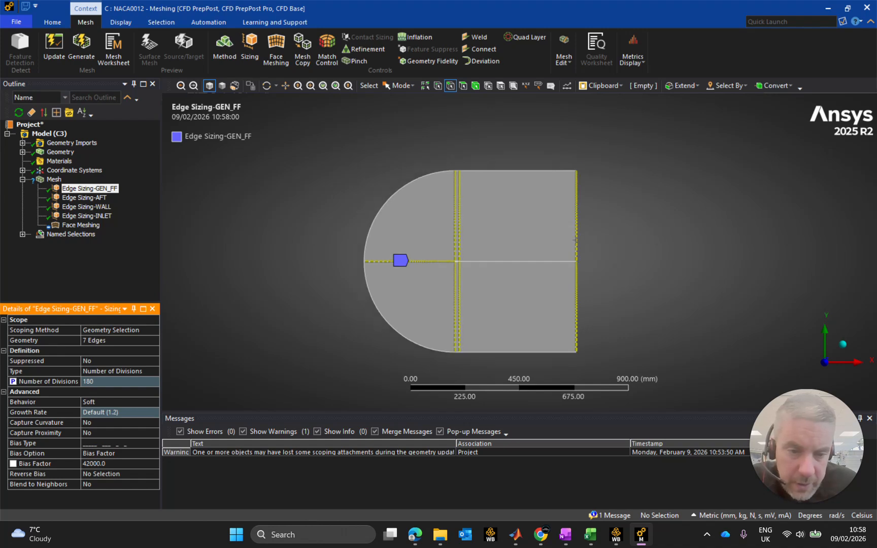
Apply Reverse Bias in Edge Sizing-GEN_FF to the three vertical edges in the upper half of the domain.
scroll(568, 246, up, 6)
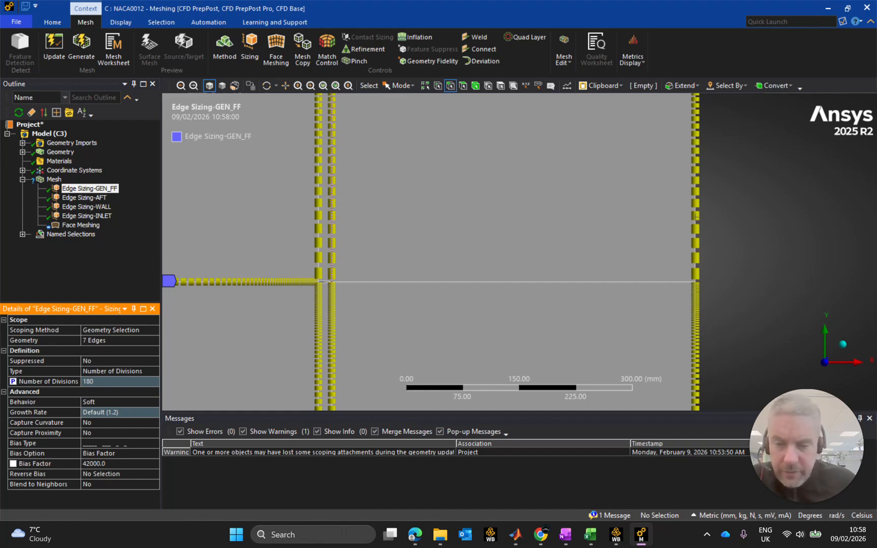
scroll(325, 281, up, 5)
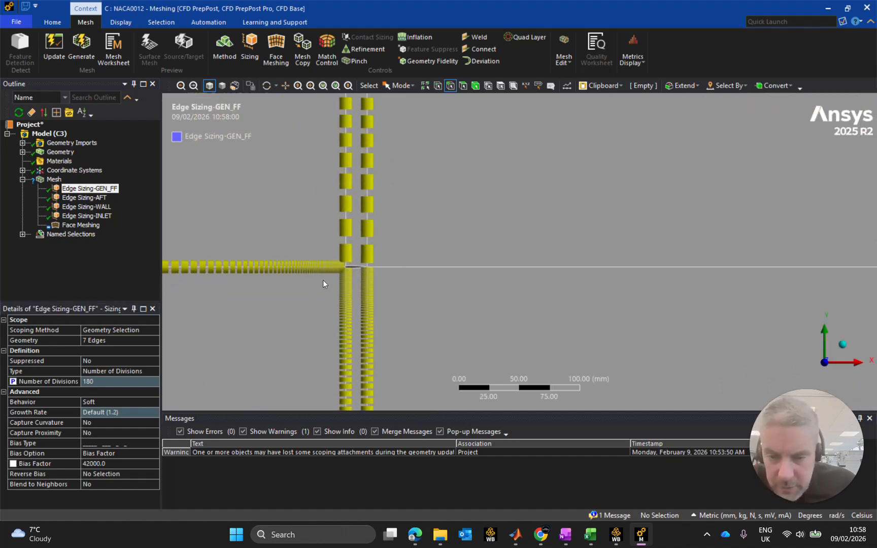
ctrl+middle_drag(240, 288, 481, 263)
scroll(482, 263, up, 6)
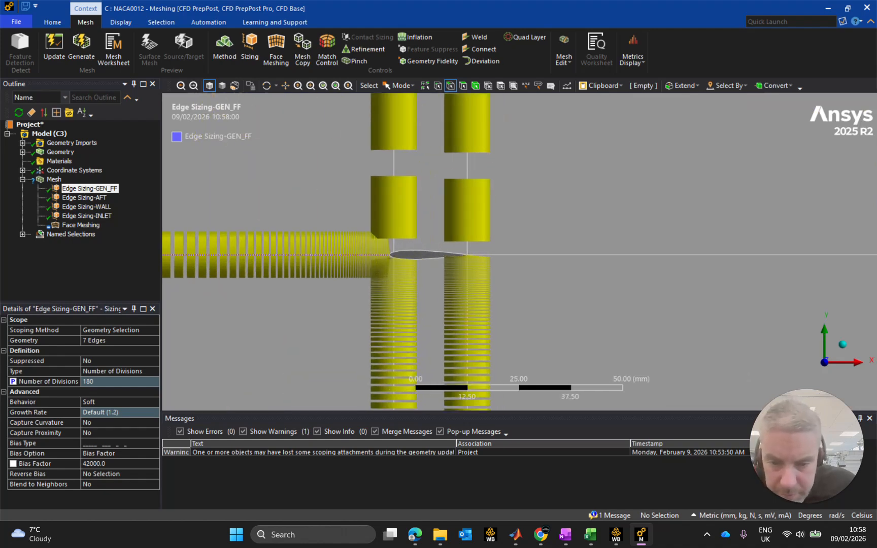
scroll(329, 284, down, 12)
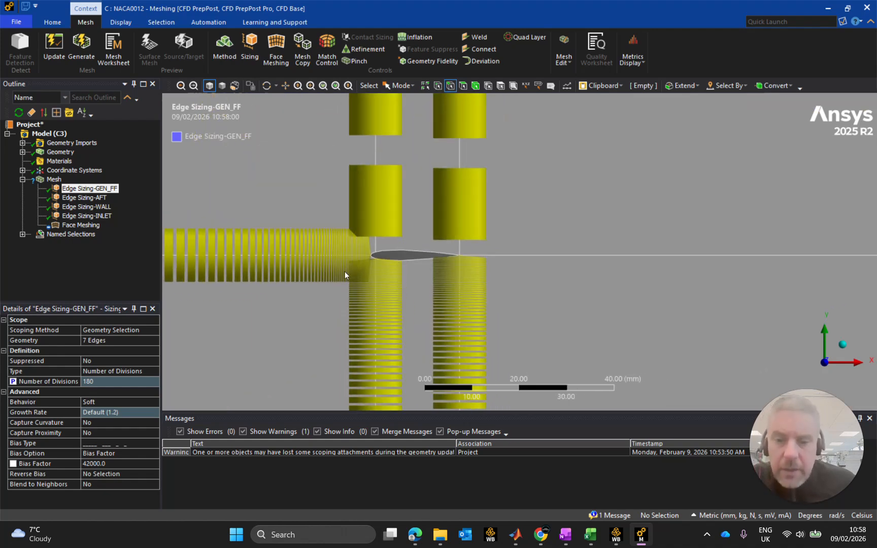
scroll(569, 244, down, 3)
scroll(568, 244, up, 2)
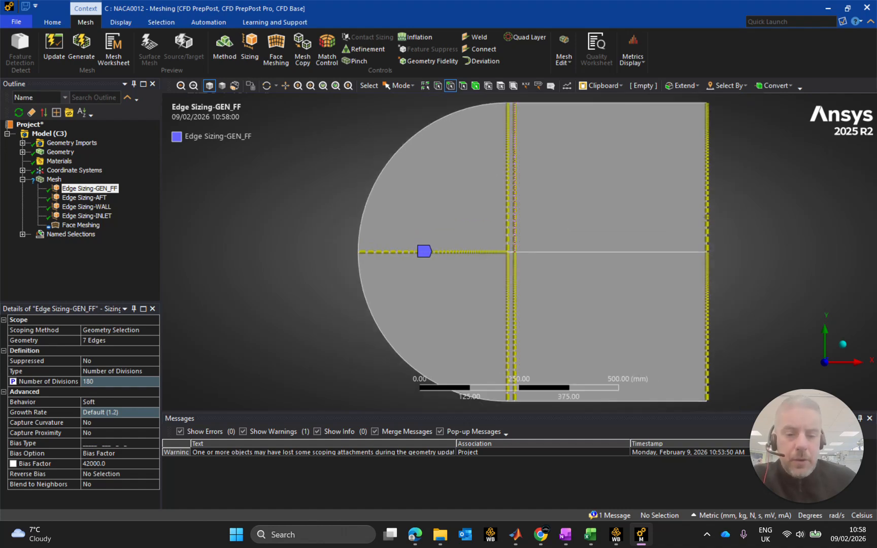
click(97, 475)
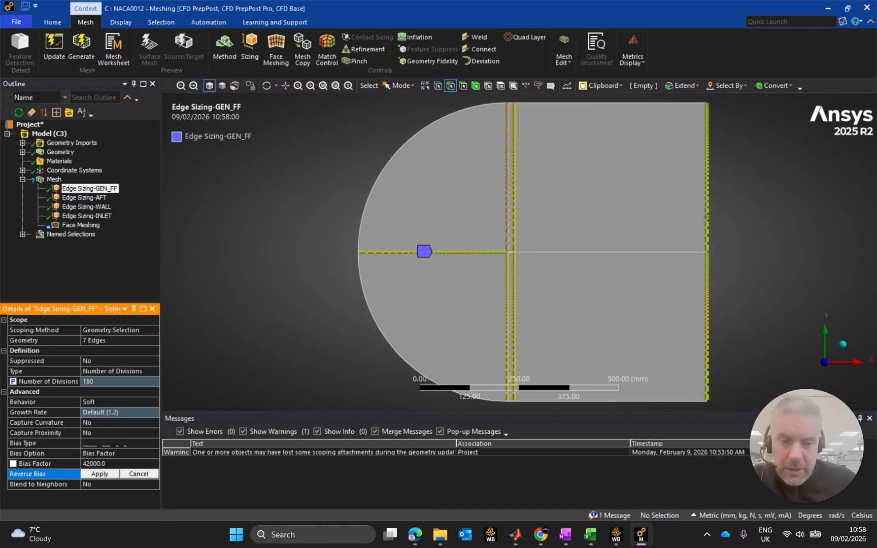
click(506, 222)
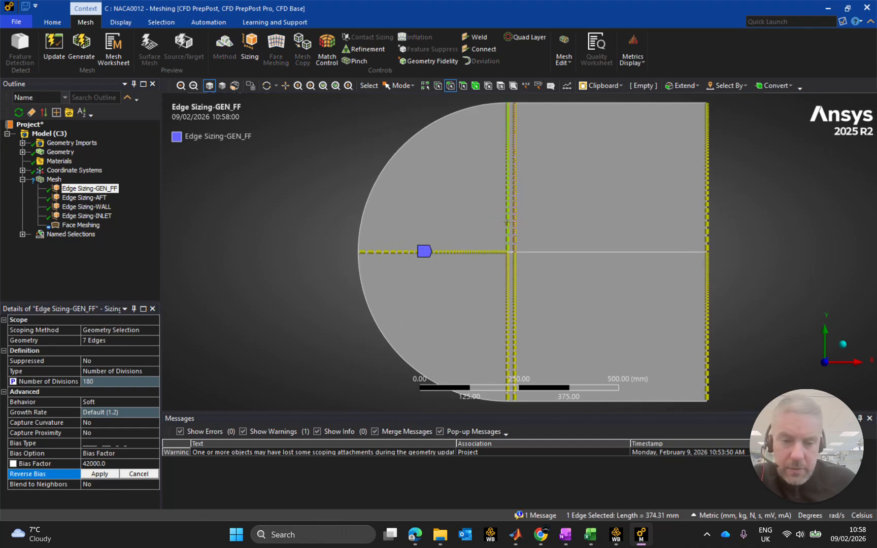
ctrl+click(515, 222)
ctrl+click(707, 216)
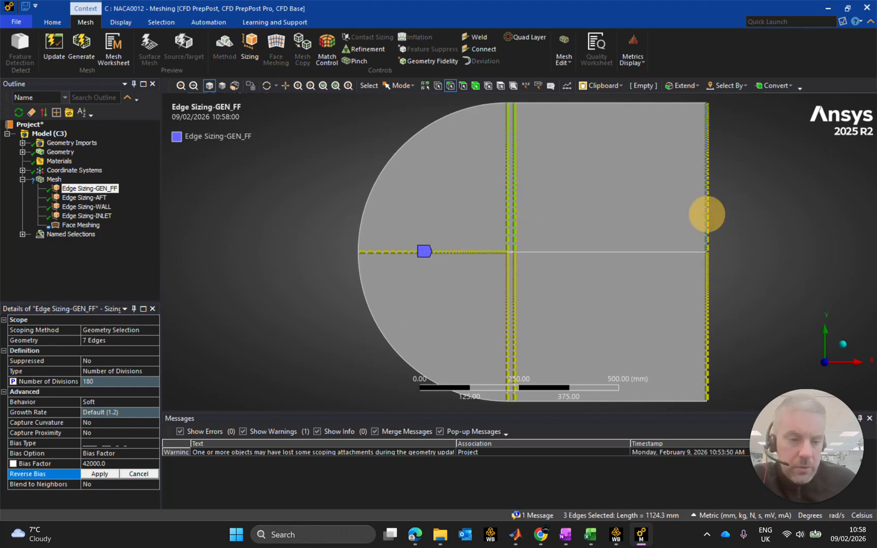
click(99, 473)
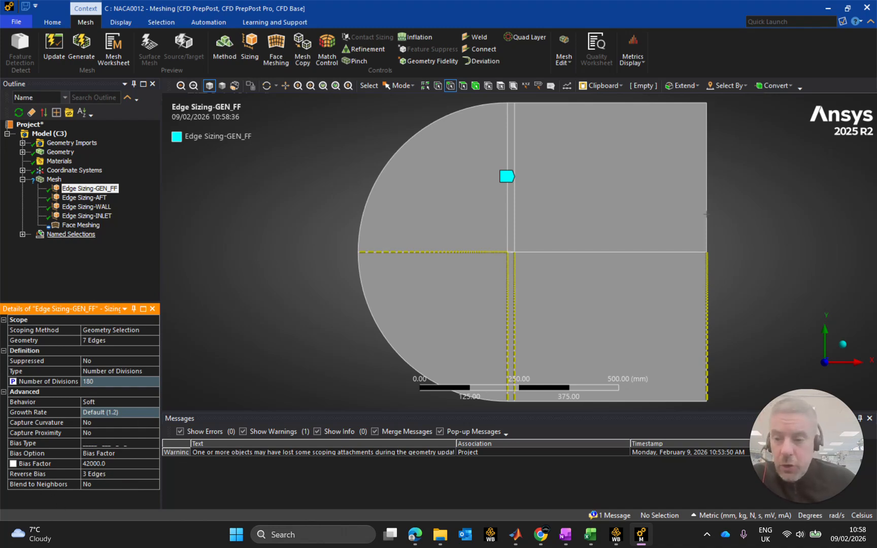
Scope the Face Meshing control to all six faces of the flow field.
click(92, 199)
click(86, 207)
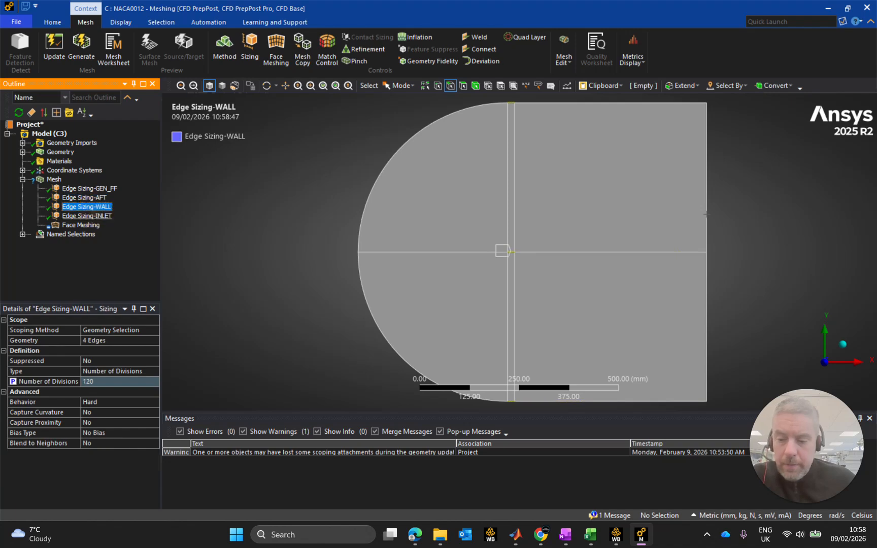
click(81, 225)
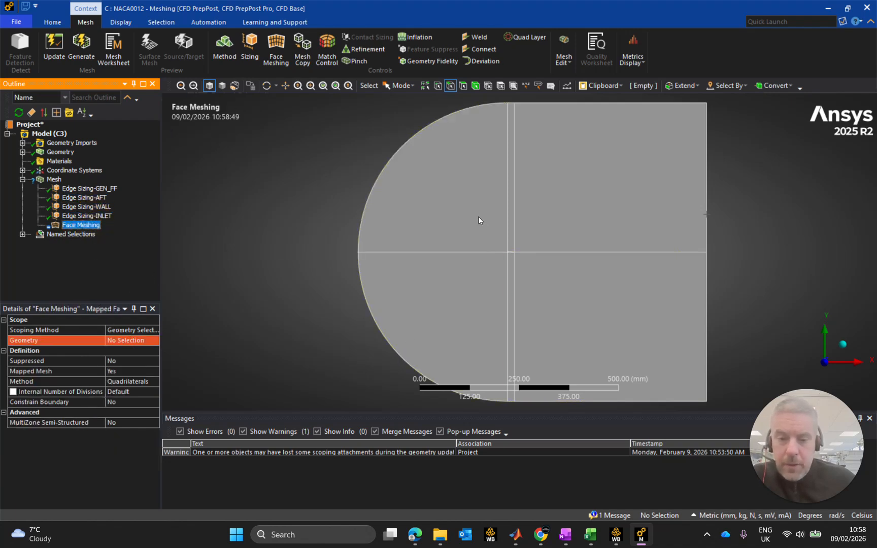
click(460, 206)
click(85, 224)
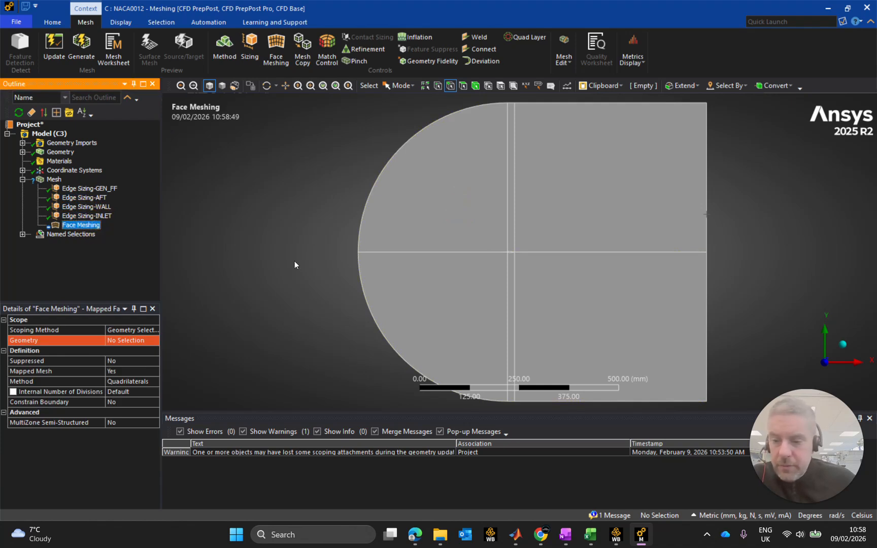
click(119, 341)
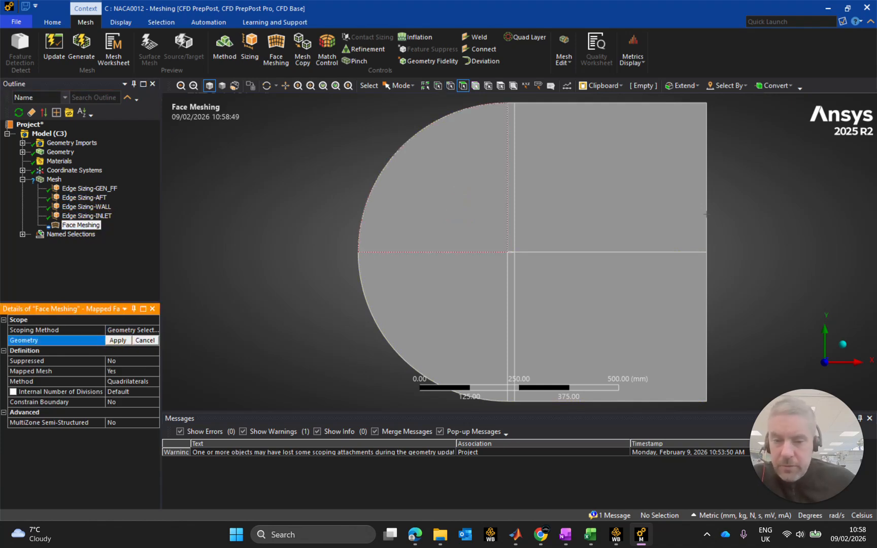
click(465, 202)
ctrl+click(512, 193)
ctrl+click(549, 221)
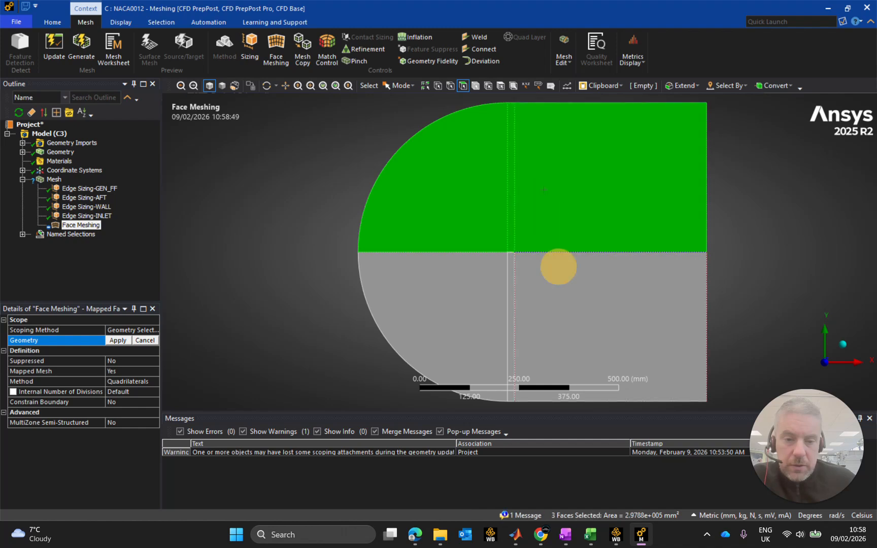
ctrl+click(519, 283)
ctrl+click(512, 314)
ctrl+click(482, 283)
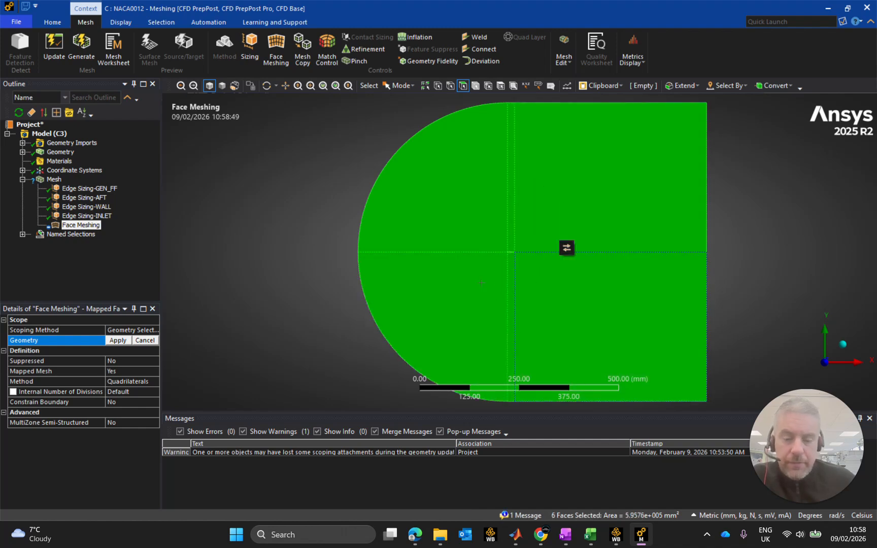
click(117, 340)
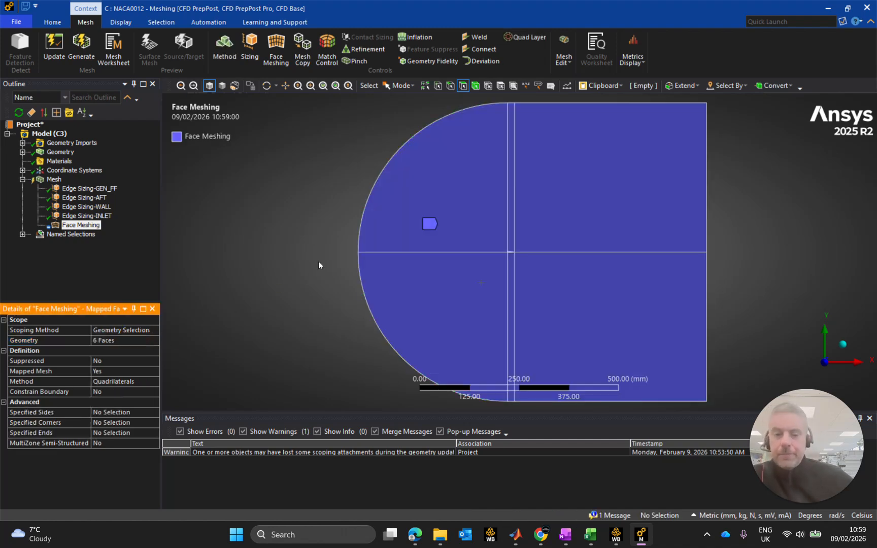
Generate the mesh with the updated edge sizing and face meshing controls.
click(53, 180)
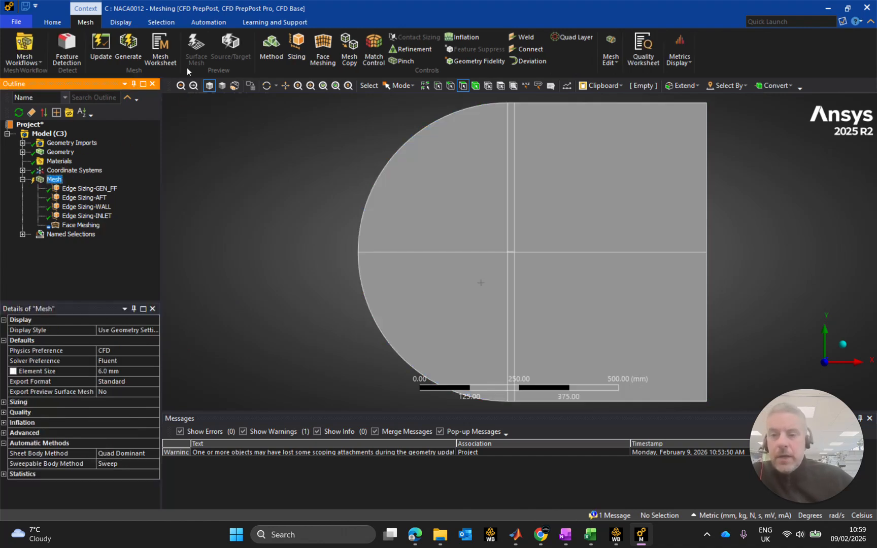
click(127, 47)
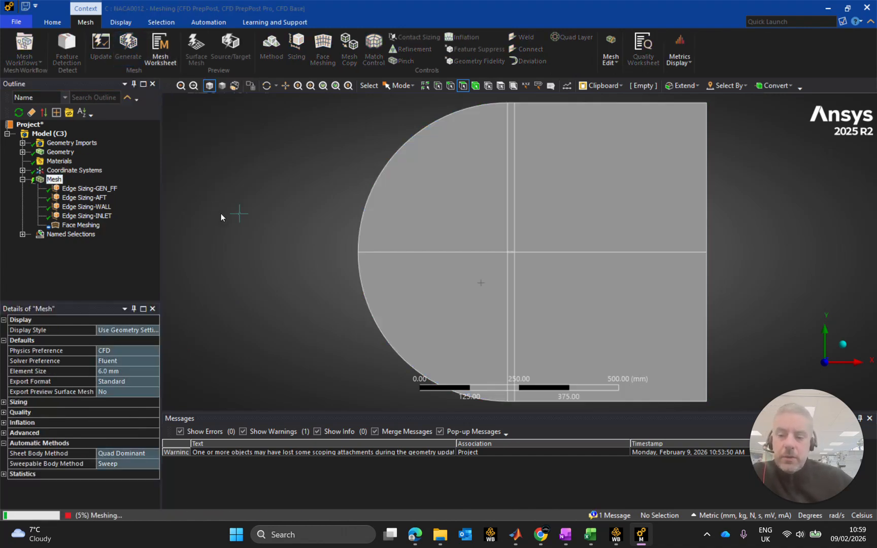
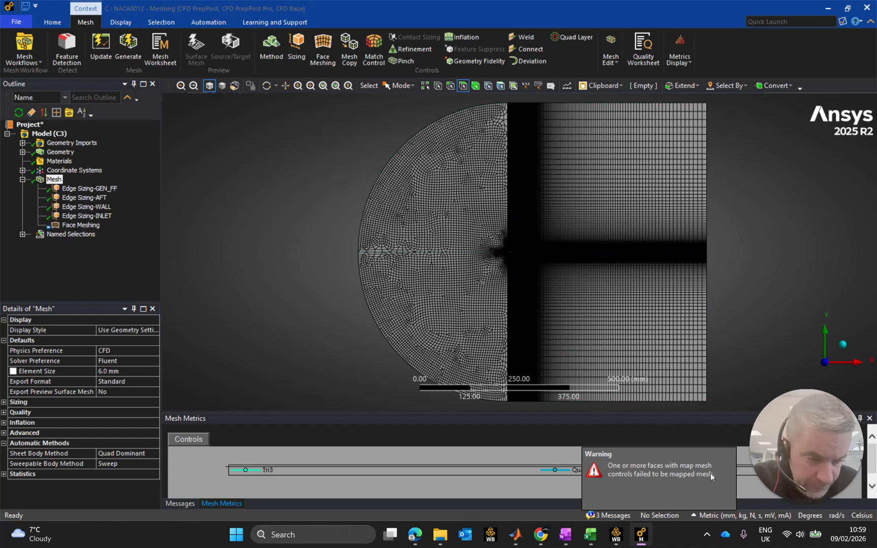
Examine the mesh across the semicircular inlet region and at the airfoil's leading edge for unmapped cells.
scroll(482, 224, down, 2)
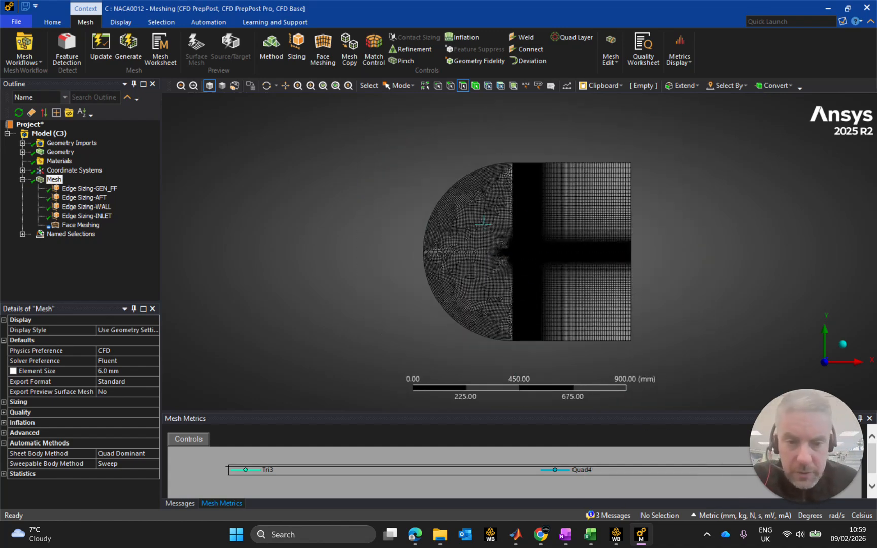
scroll(482, 223, up, 8)
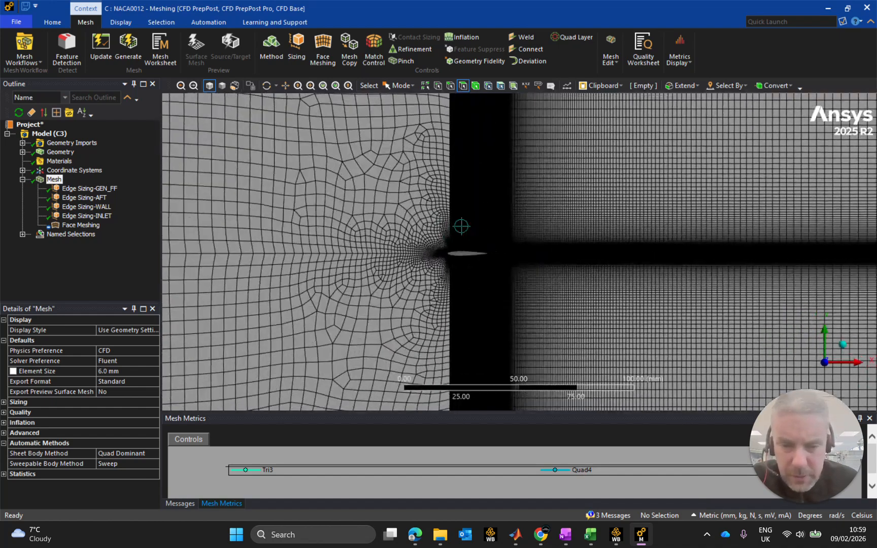
scroll(461, 226, down, 3)
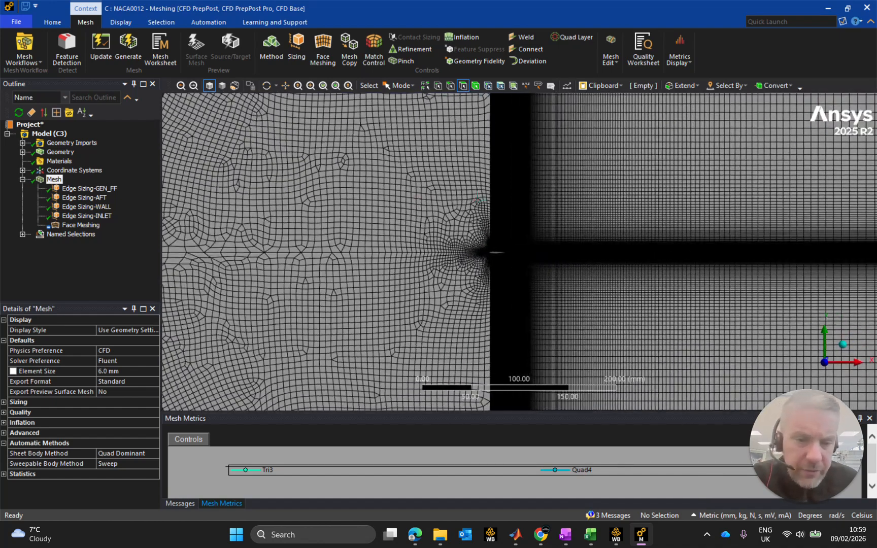
scroll(518, 252, down, 2)
scroll(477, 192, down, 2)
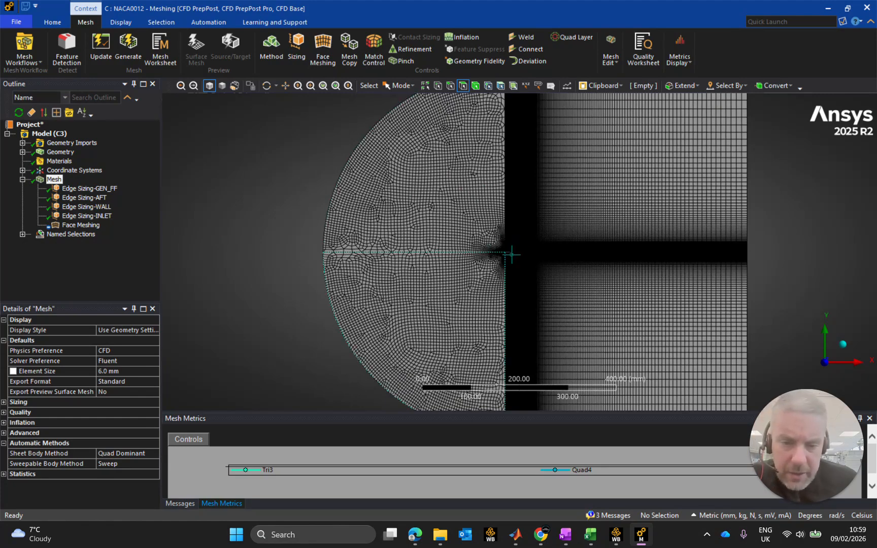
scroll(509, 254, down, 1)
scroll(513, 254, up, 5)
scroll(385, 264, up, 5)
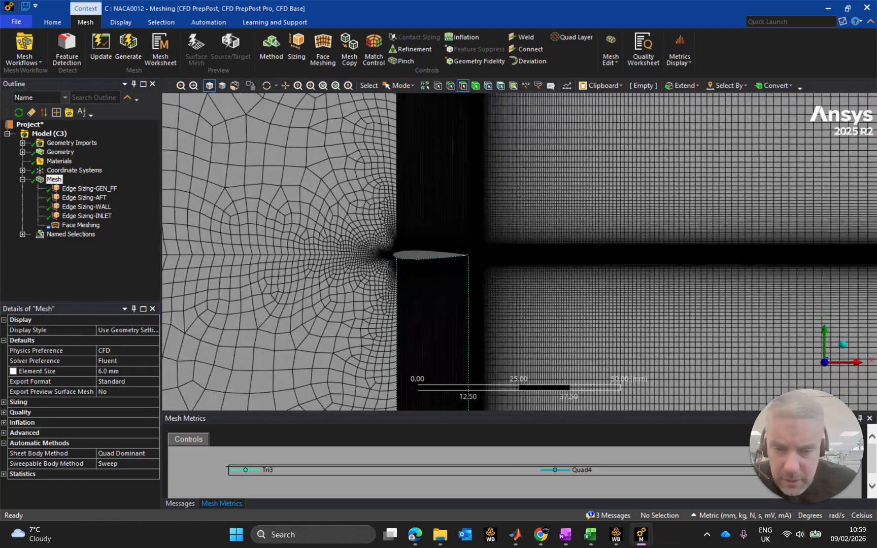
scroll(385, 264, up, 5)
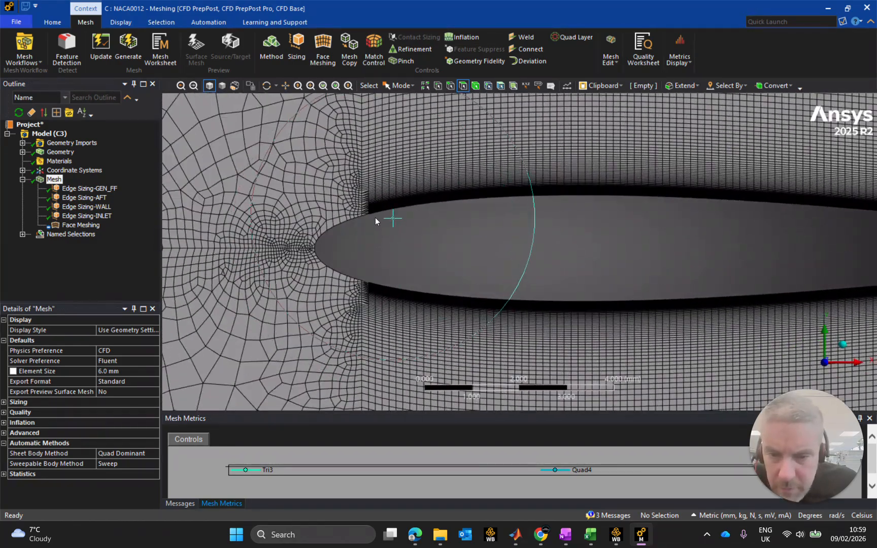
scroll(374, 218, down, 6)
scroll(380, 213, down, 2)
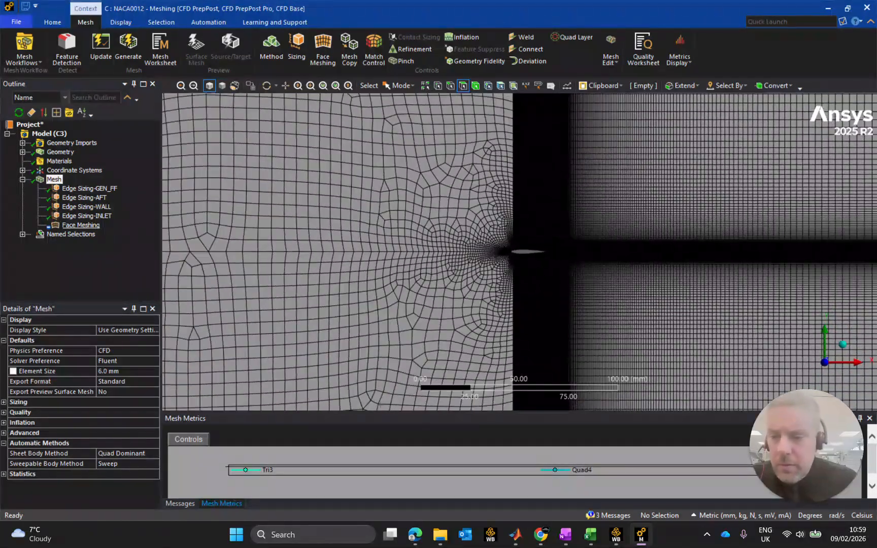
Review the Face Meshing and Edge Sizing-INLET settings, and inspect the inlet arcs and the edges at the airfoil's nose.
click(84, 224)
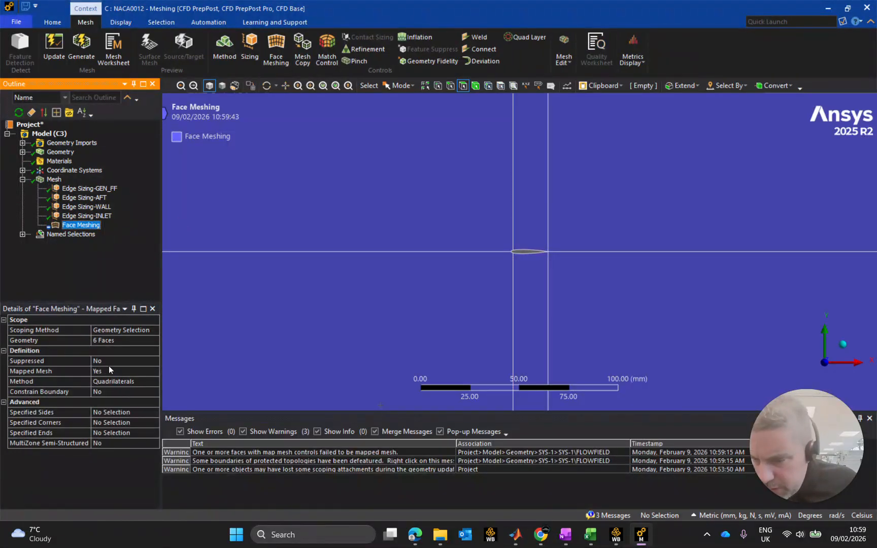
right_click(85, 224)
click(86, 216)
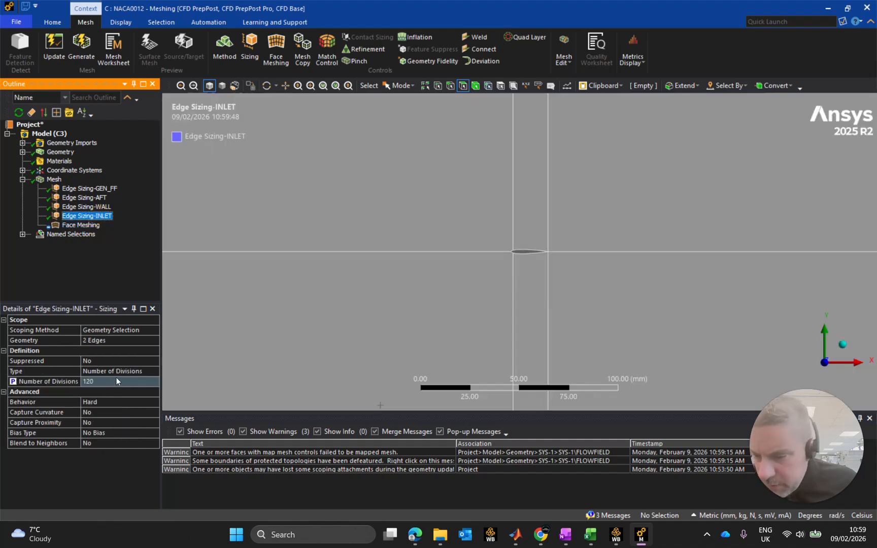
scroll(380, 405, up, 2)
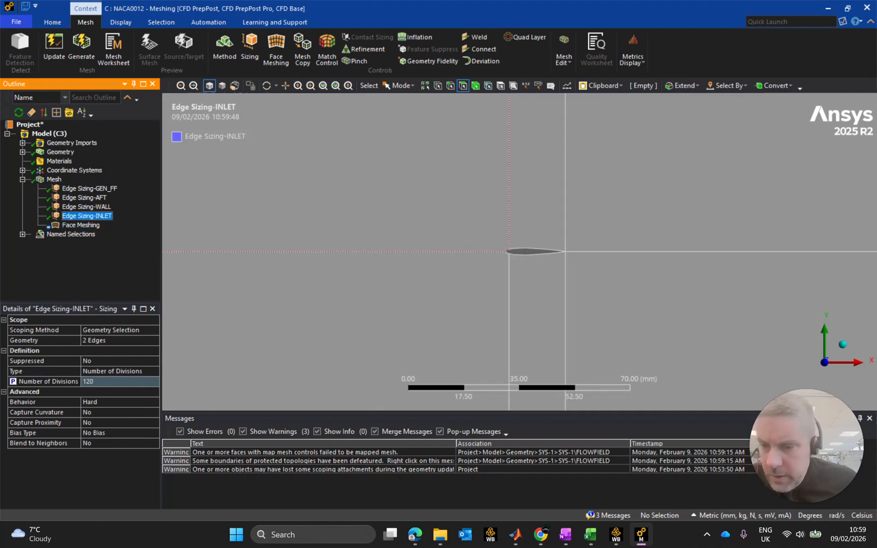
scroll(535, 254, down, 4)
scroll(433, 348, down, 3)
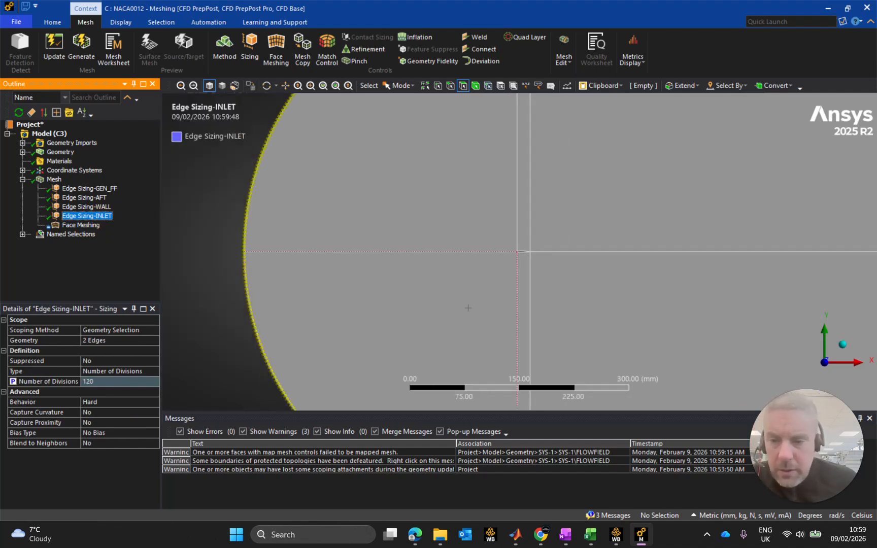
scroll(515, 249, up, 6)
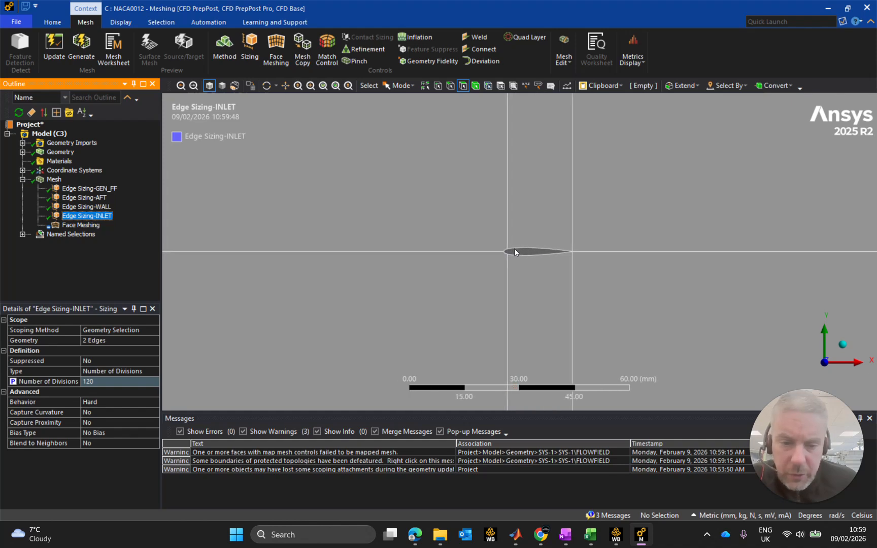
scroll(500, 256, up, 3)
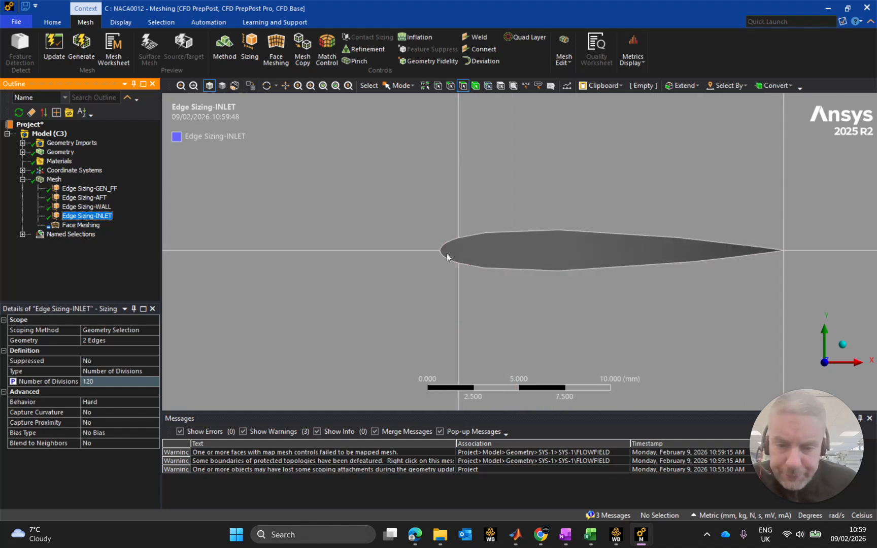
scroll(457, 264, up, 3)
scroll(457, 264, down, 8)
scroll(476, 300, down, 5)
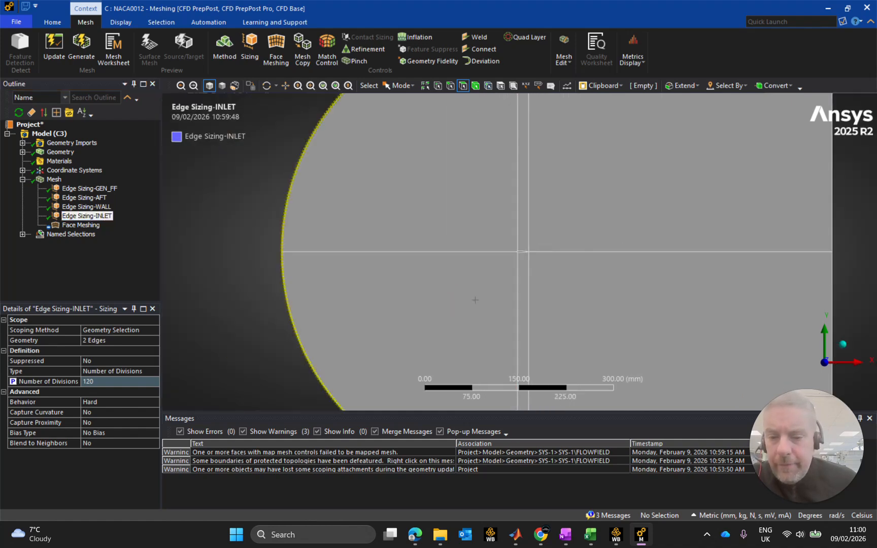
Rescope Edge Sizing-INLET to four edges: the two inlet arcs and the upper and lower nose edges of the airfoil.
click(95, 341)
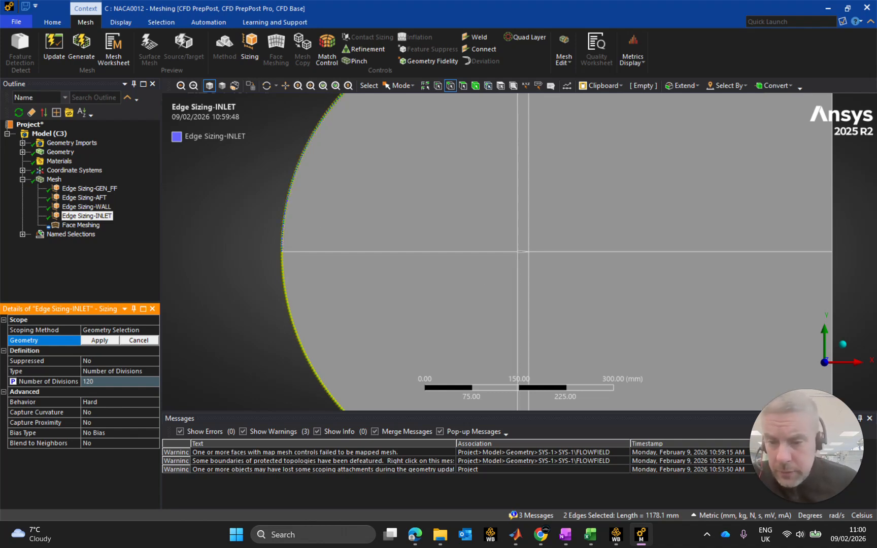
click(285, 201)
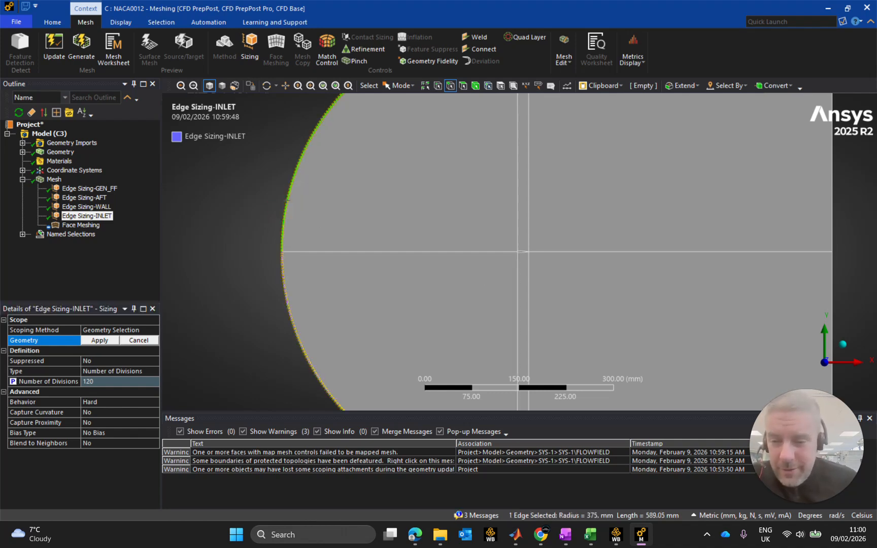
ctrl+click(285, 278)
scroll(451, 244, down, 3)
scroll(451, 244, up, 8)
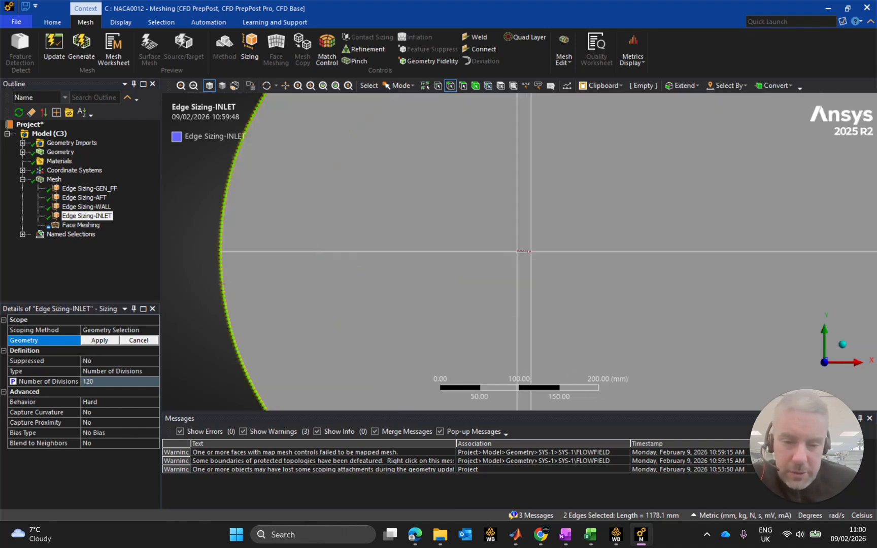
scroll(492, 253, up, 6)
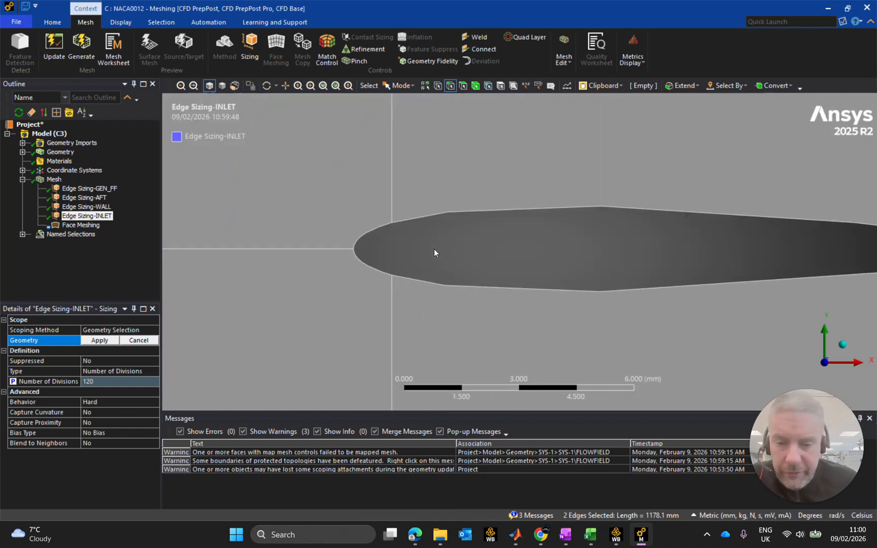
ctrl+click(372, 242)
ctrl+click(372, 267)
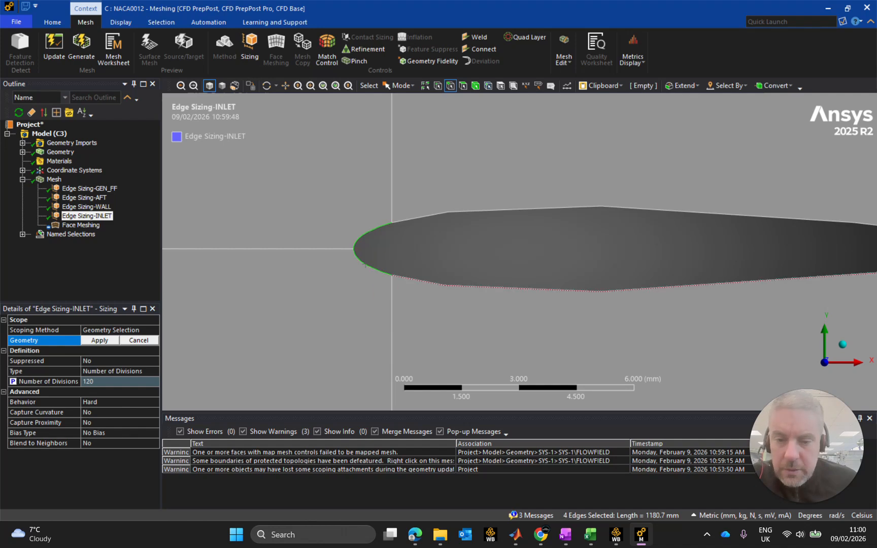
scroll(376, 263, down, 1)
scroll(395, 276, down, 8)
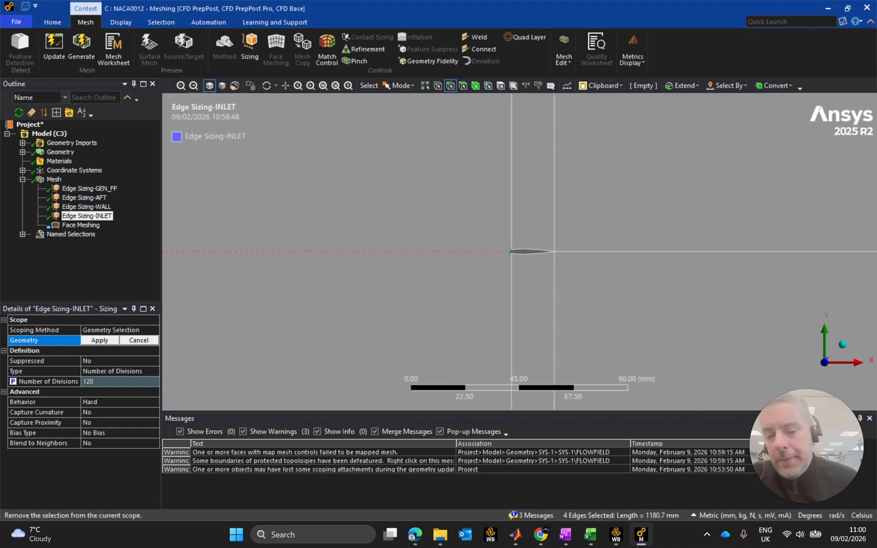
scroll(448, 186, down, 5)
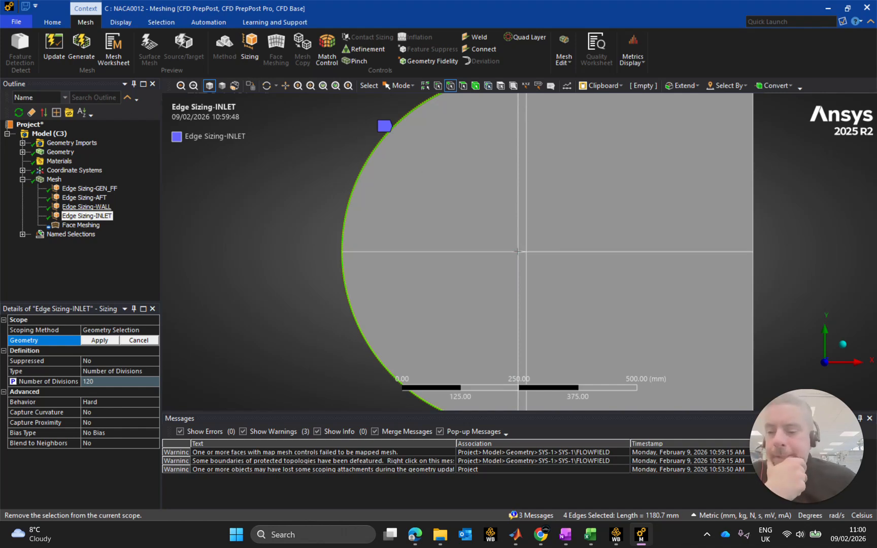
click(99, 340)
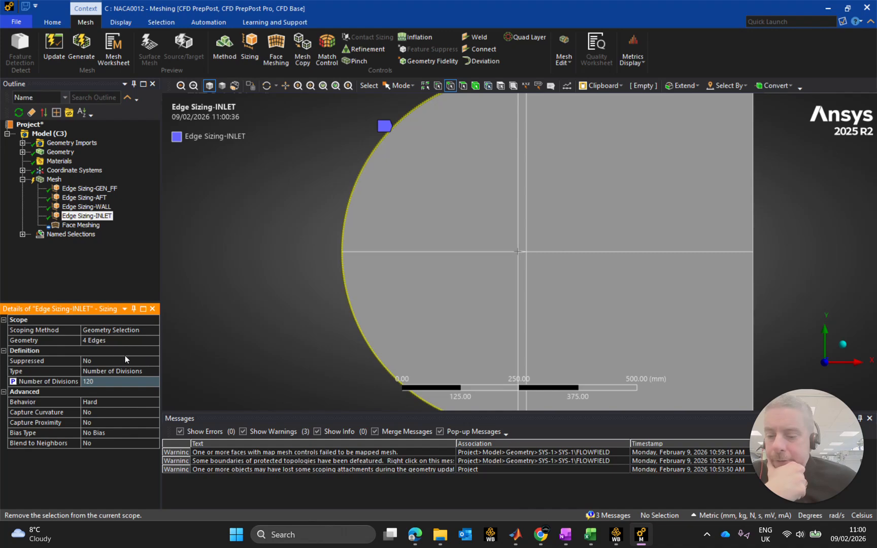
Generate the mesh with the rescoped inlet edge sizing and inspect the cells around the airfoil.
click(53, 179)
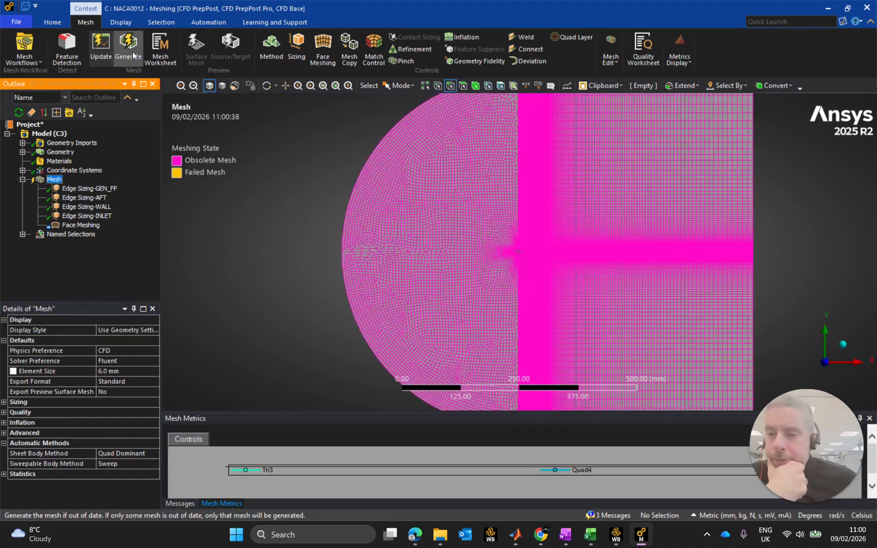
click(120, 48)
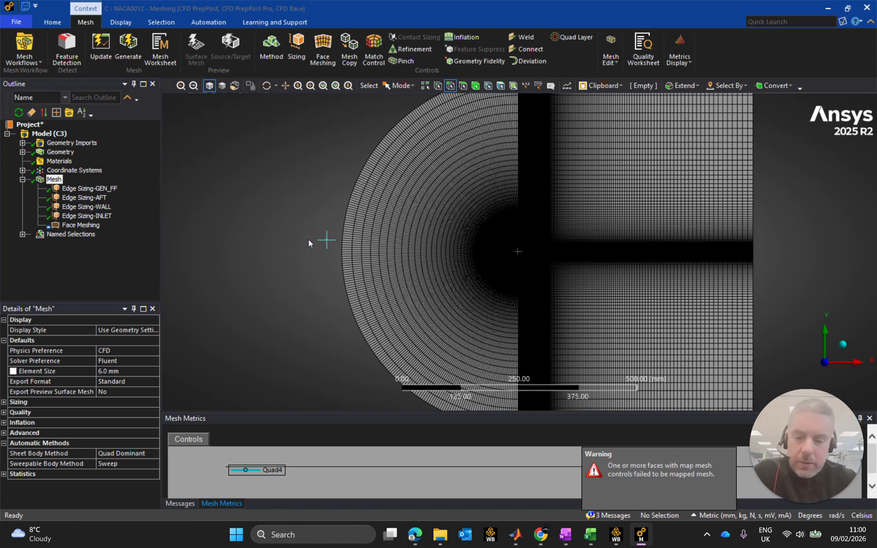
scroll(470, 247, down, 3)
scroll(490, 247, up, 8)
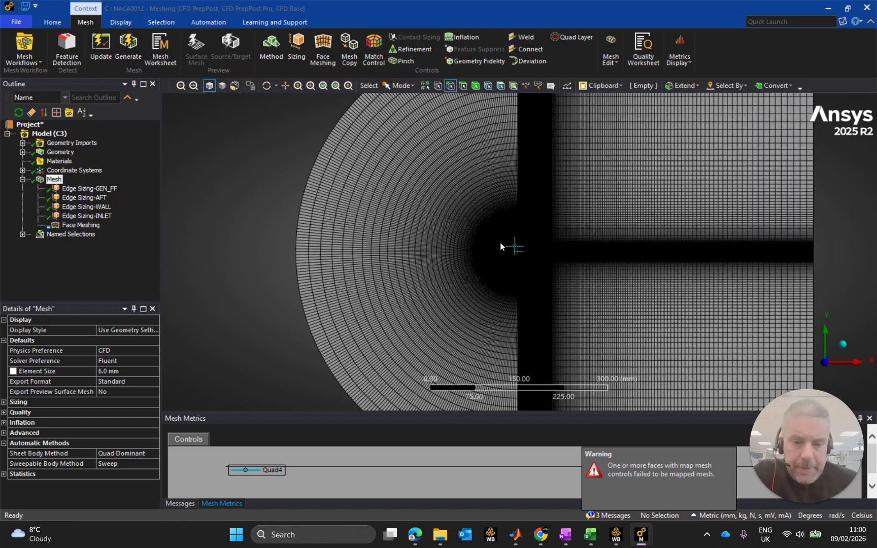
scroll(509, 245, up, 10)
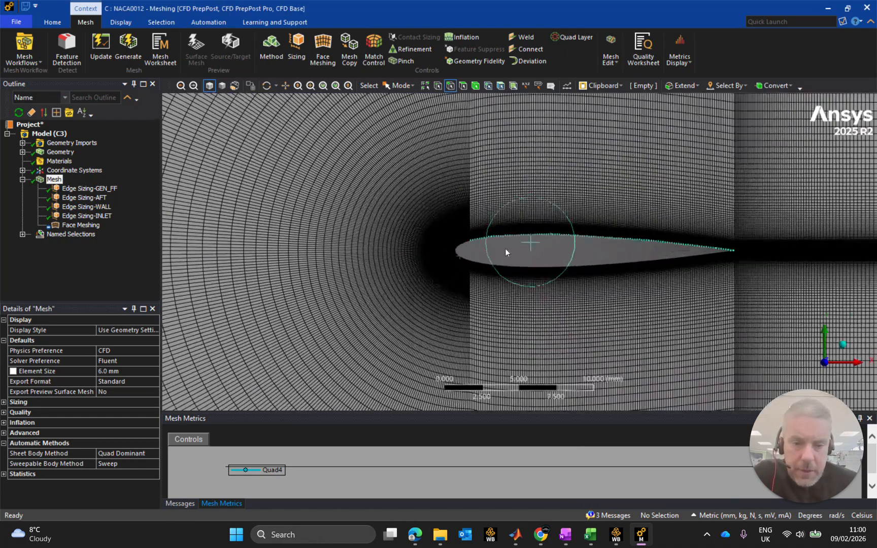
scroll(445, 219, up, 3)
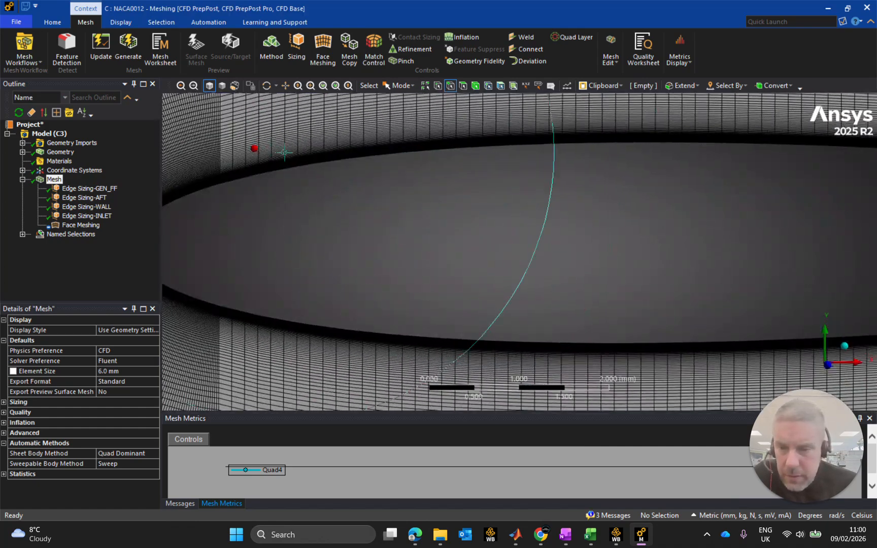
scroll(391, 187, up, 2)
middle_drag(390, 184, 450, 223)
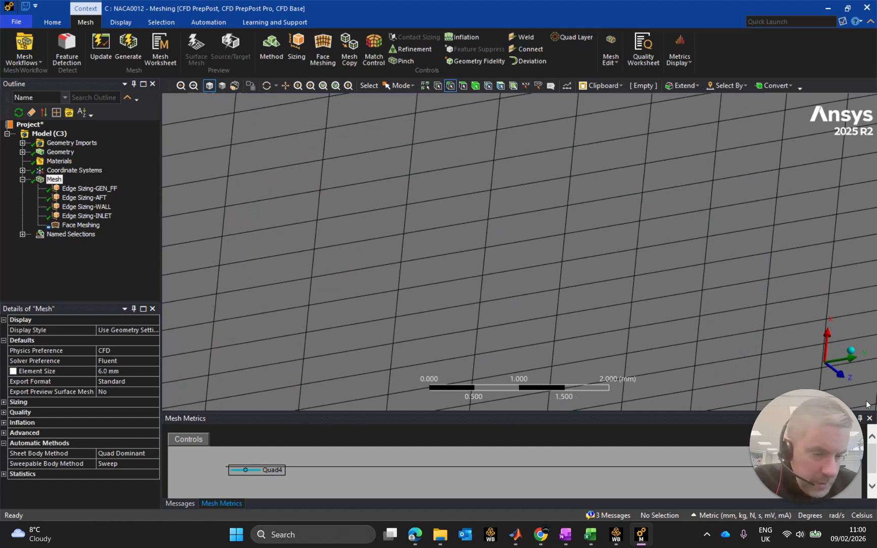
click(870, 416)
click(870, 418)
drag(815, 448, 814, 447)
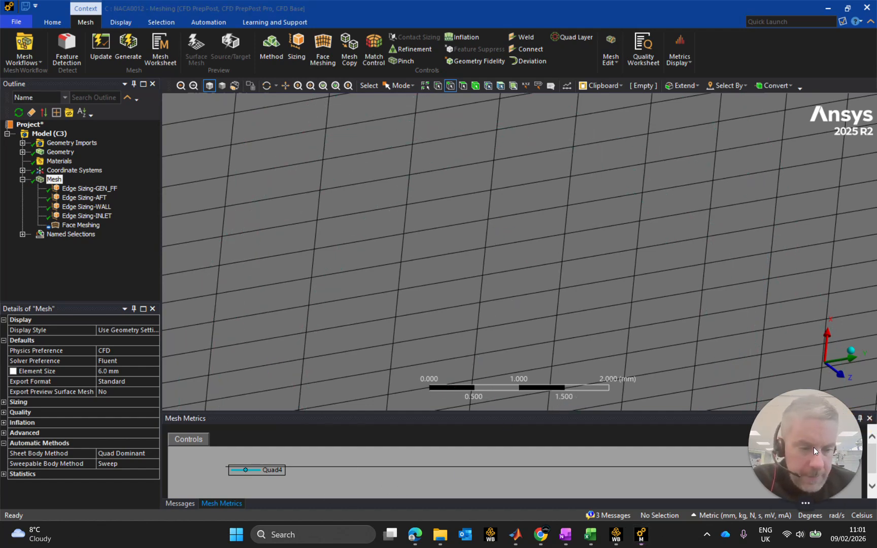
click(869, 419)
drag(681, 463, 787, 462)
click(872, 469)
drag(870, 456, 871, 470)
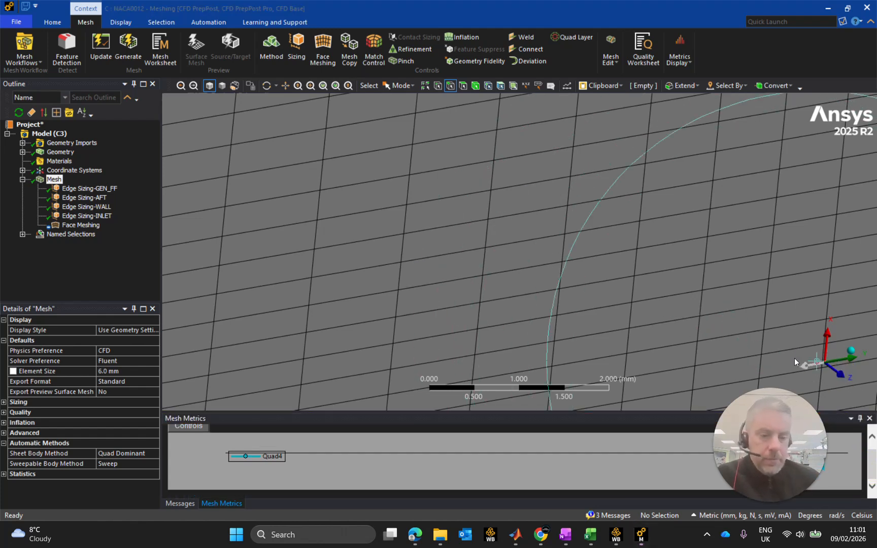
Restore the view normal to the flow field and examine the mesh around the airfoil and its wake.
click(840, 373)
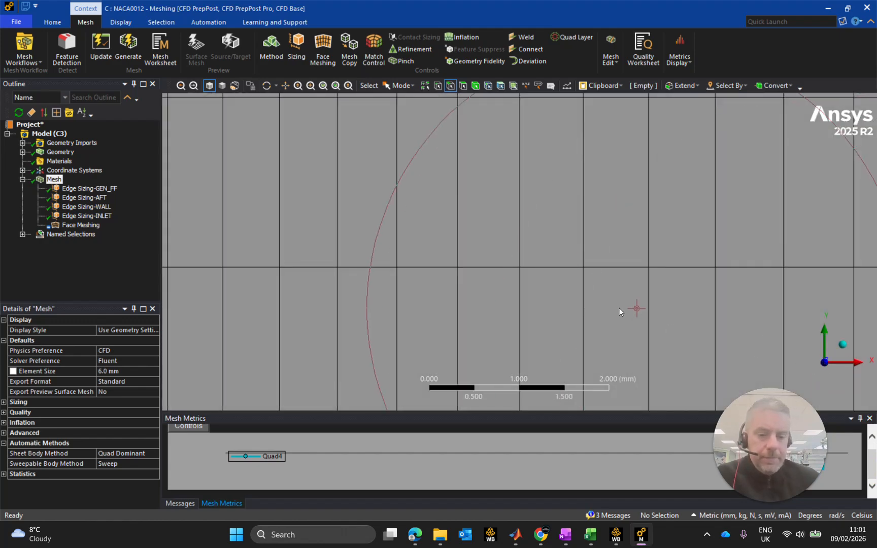
scroll(619, 309, down, 10)
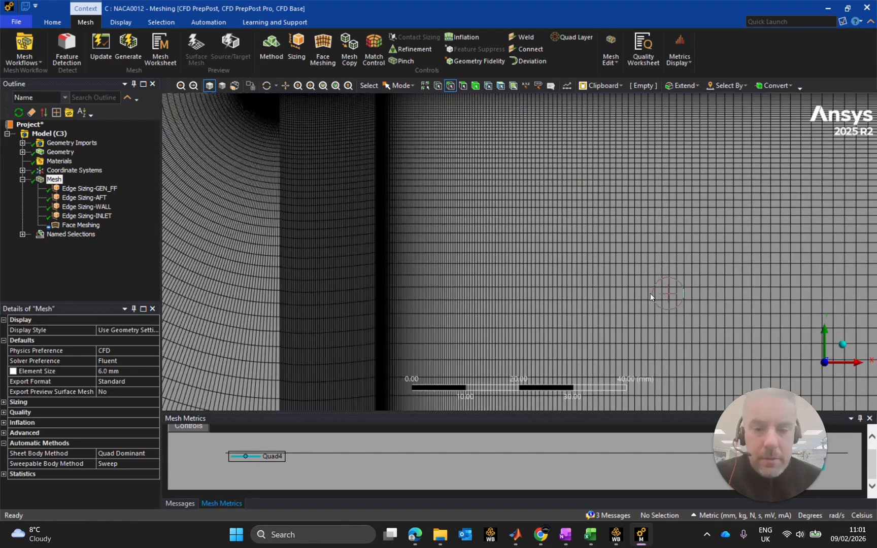
scroll(650, 294, down, 5)
scroll(418, 133, up, 2)
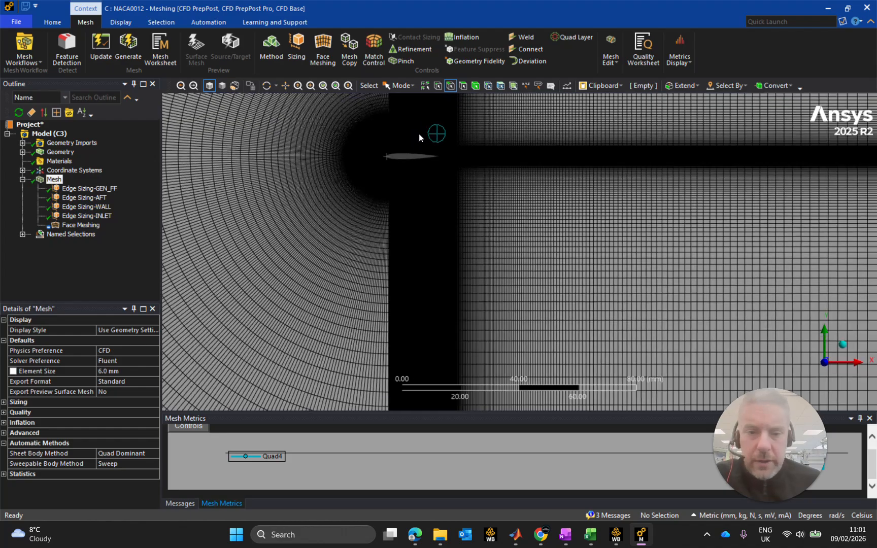
ctrl+middle_drag(420, 130, 462, 273)
scroll(463, 276, up, 1)
scroll(463, 278, up, 2)
middle_drag(381, 338, 310, 326)
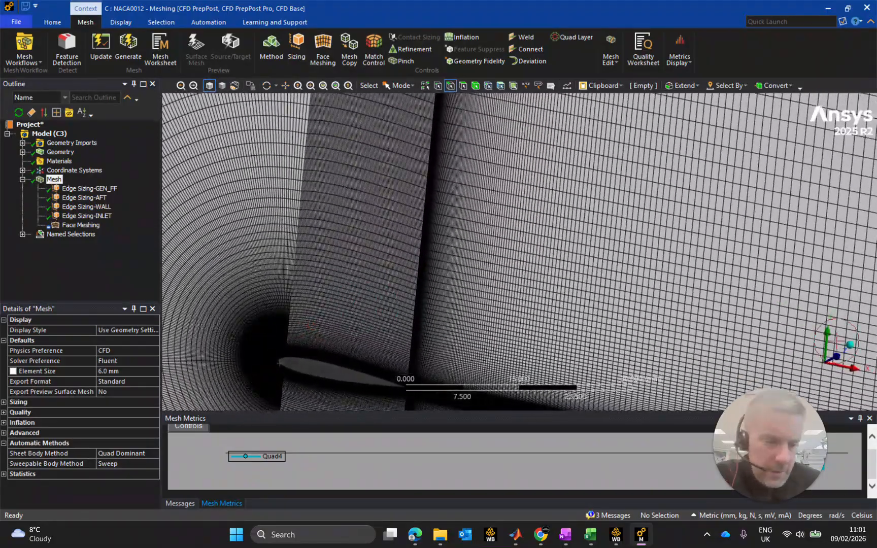
click(850, 369)
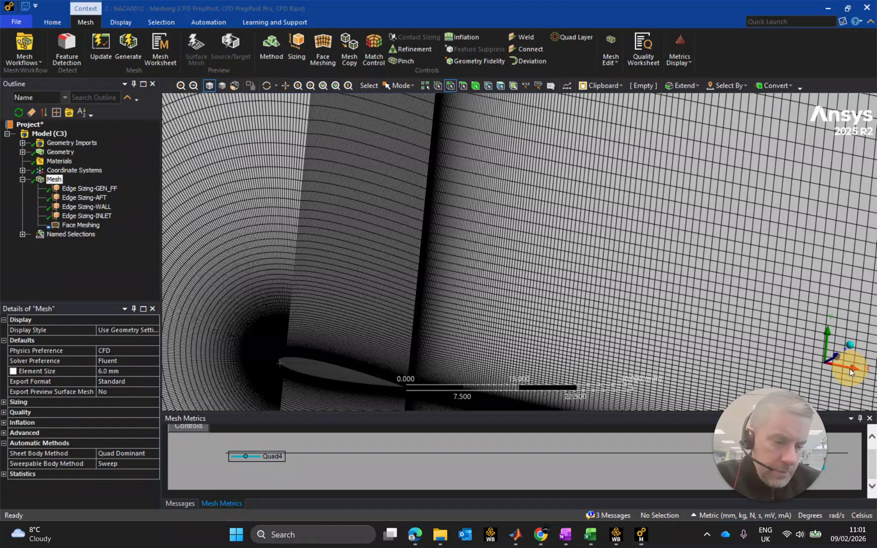
Align the view squarely with the XY plane and examine the mesh blocks surrounding the airfoil from nose to tail.
click(854, 369)
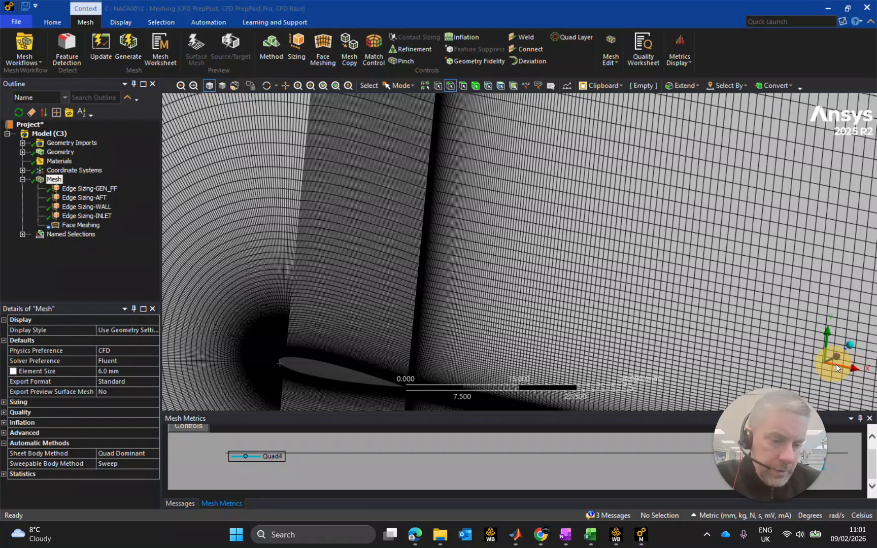
scroll(856, 369, down, 5)
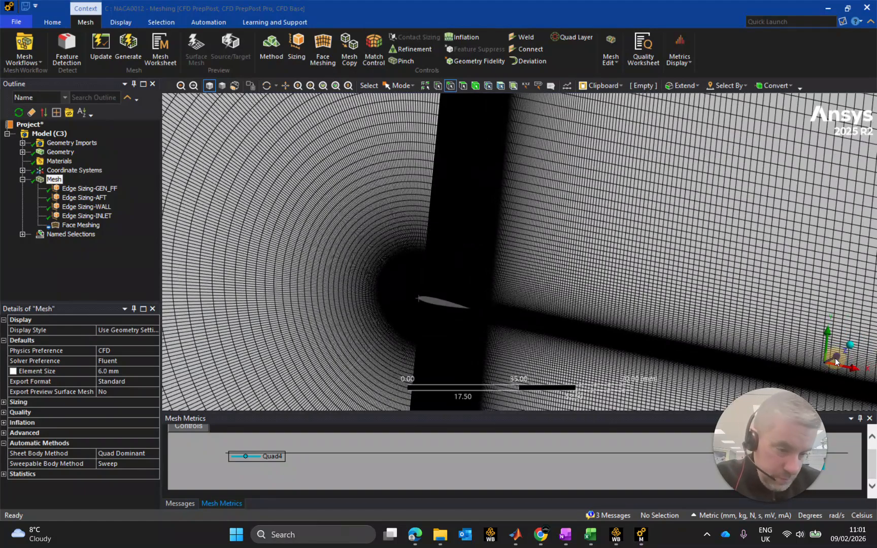
click(835, 361)
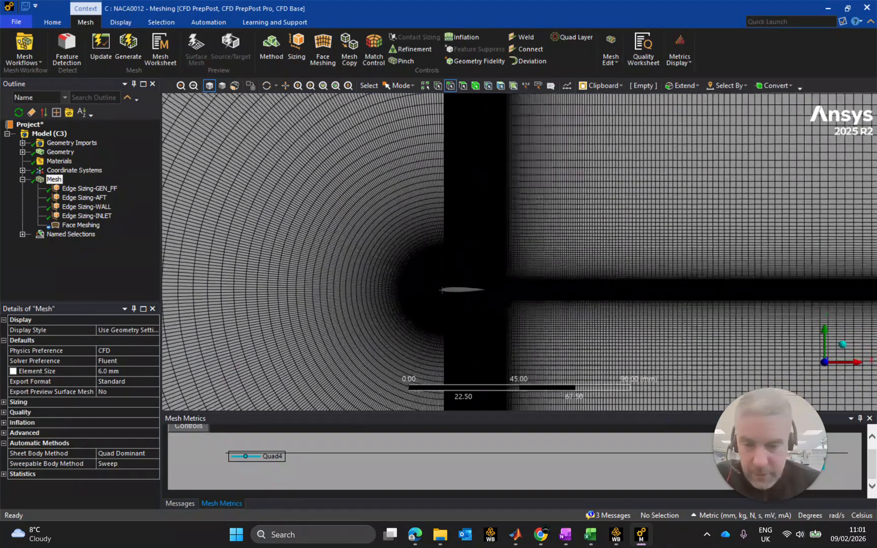
scroll(520, 252, up, 5)
ctrl+middle_drag(352, 329, 541, 260)
scroll(591, 262, down, 3)
scroll(591, 262, up, 7)
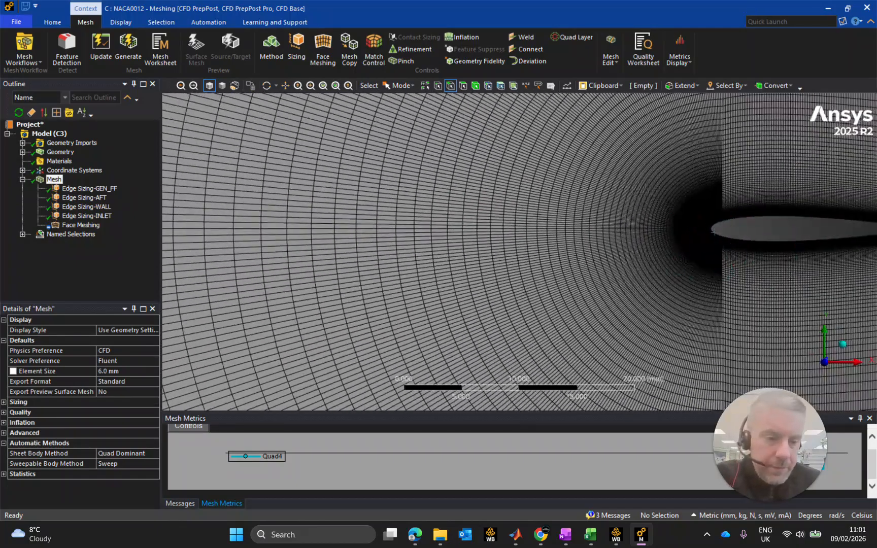
ctrl+middle_drag(763, 247, 547, 272)
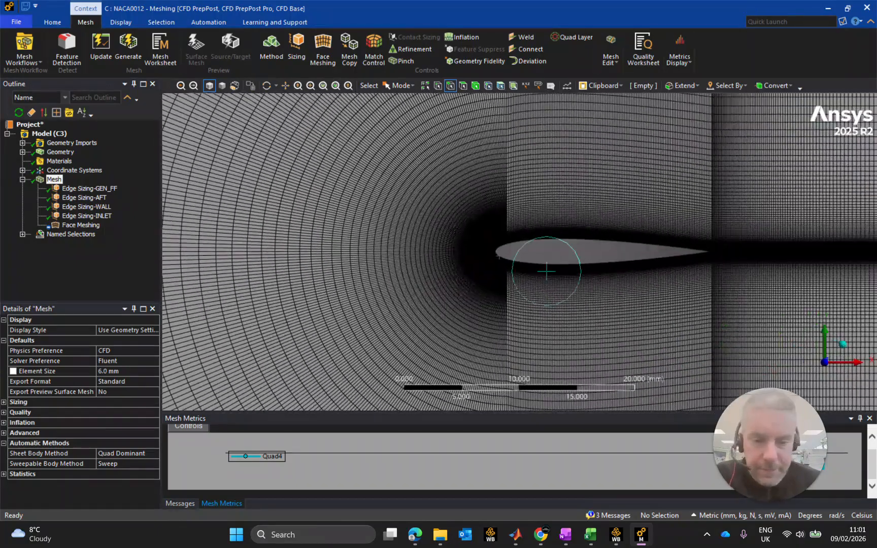
scroll(546, 271, up, 12)
scroll(528, 260, down, 2)
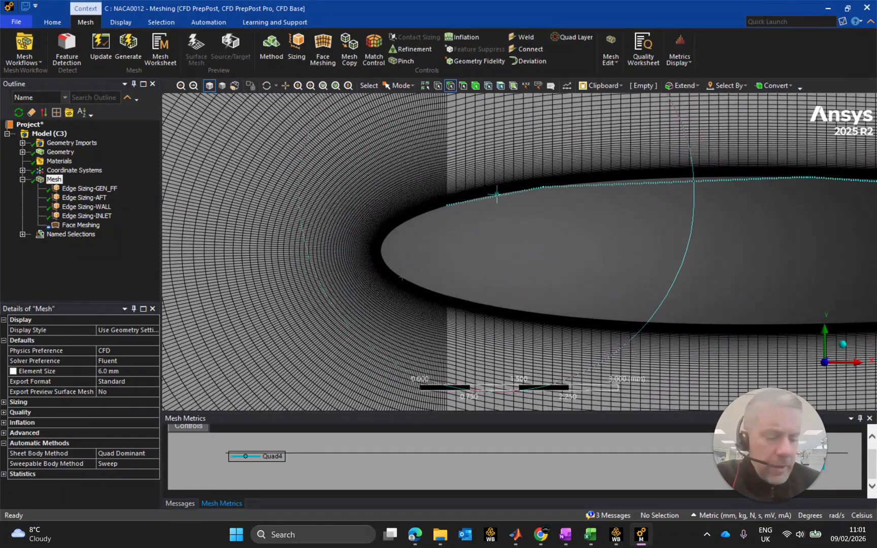
Inspect the cell transition on the airfoil's upper surface where the nose block meets the wall block.
scroll(444, 195, up, 4)
scroll(486, 274, up, 5)
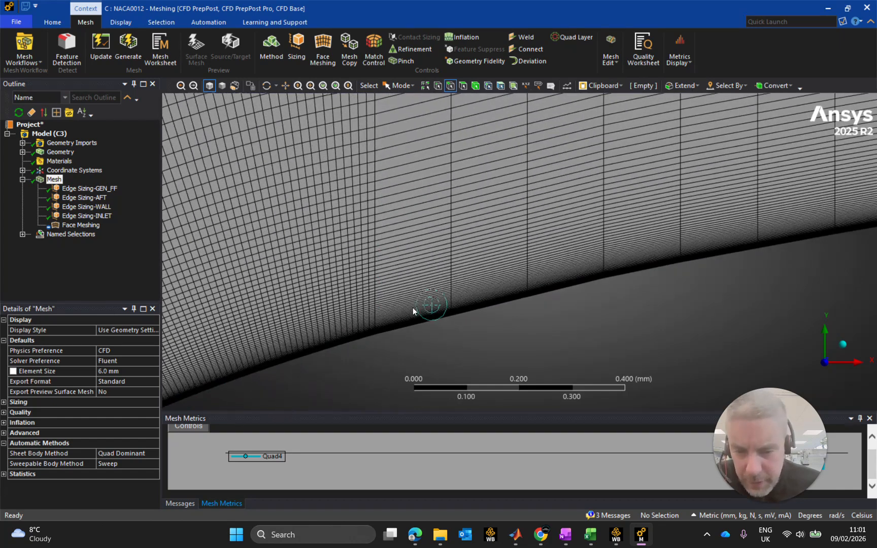
scroll(413, 309, up, 3)
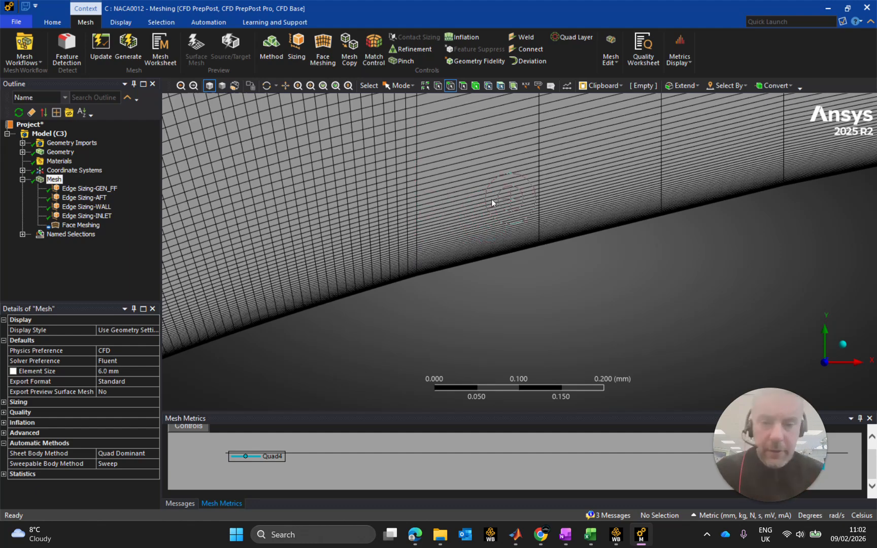
scroll(491, 206, up, 2)
scroll(491, 205, down, 6)
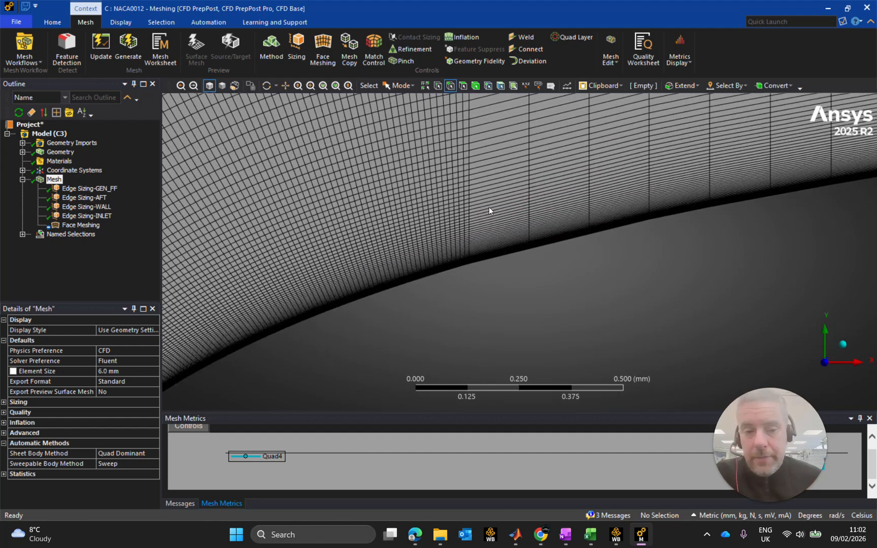
scroll(494, 203, down, 6)
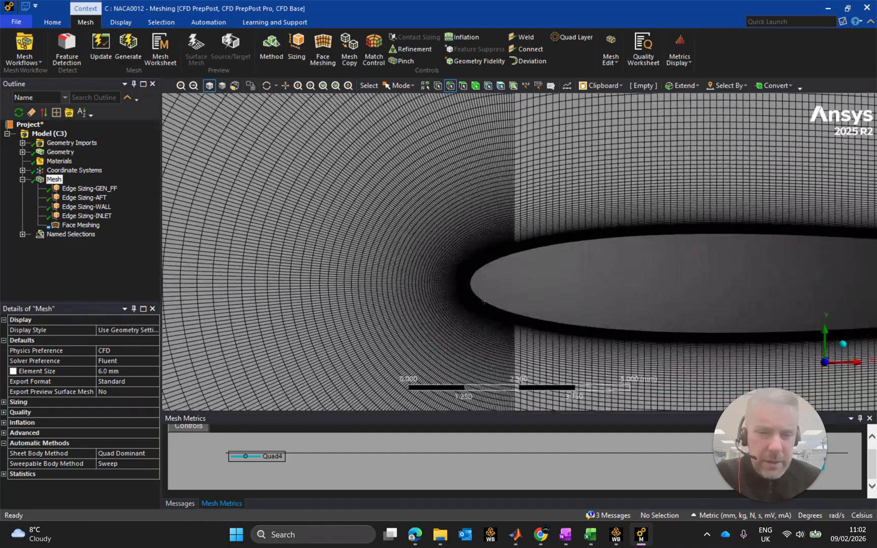
Inspect the cells along the vertical block boundary above and below the airfoil's nose.
scroll(519, 251, up, 4)
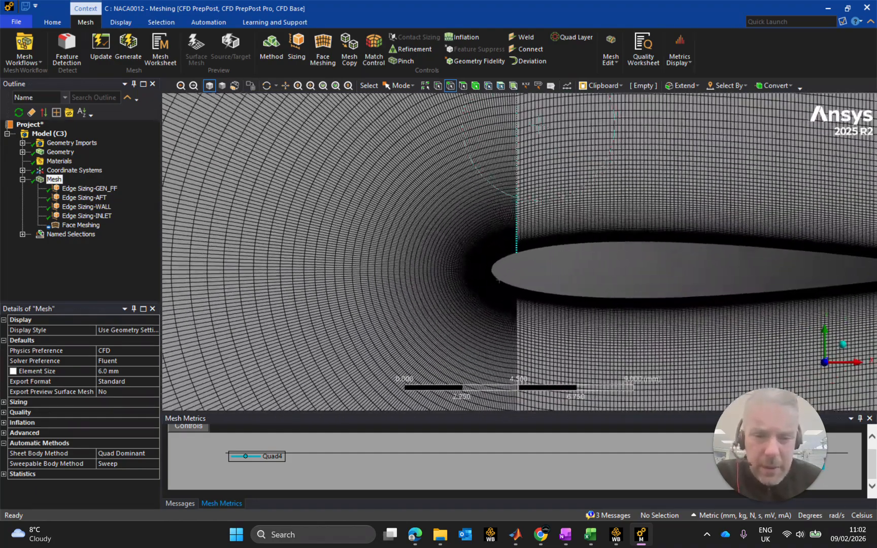
scroll(447, 355, up, 1)
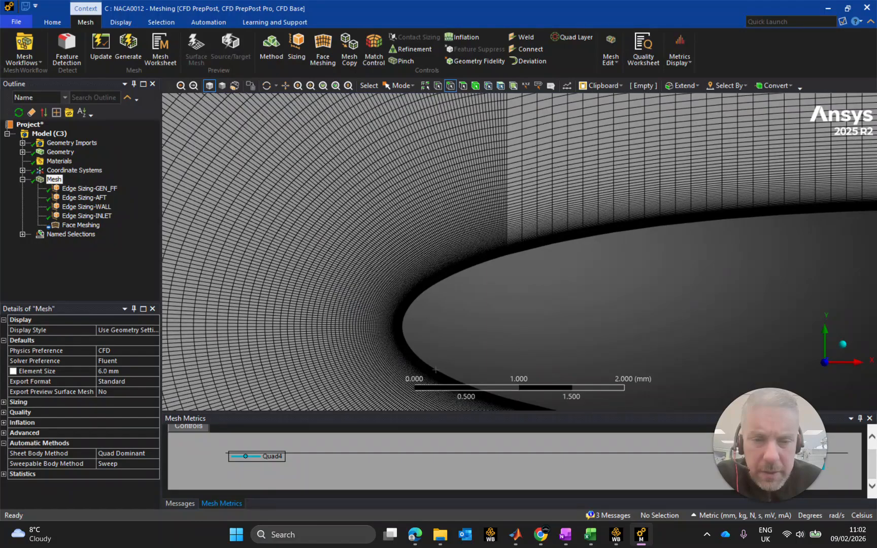
scroll(504, 183, up, 5)
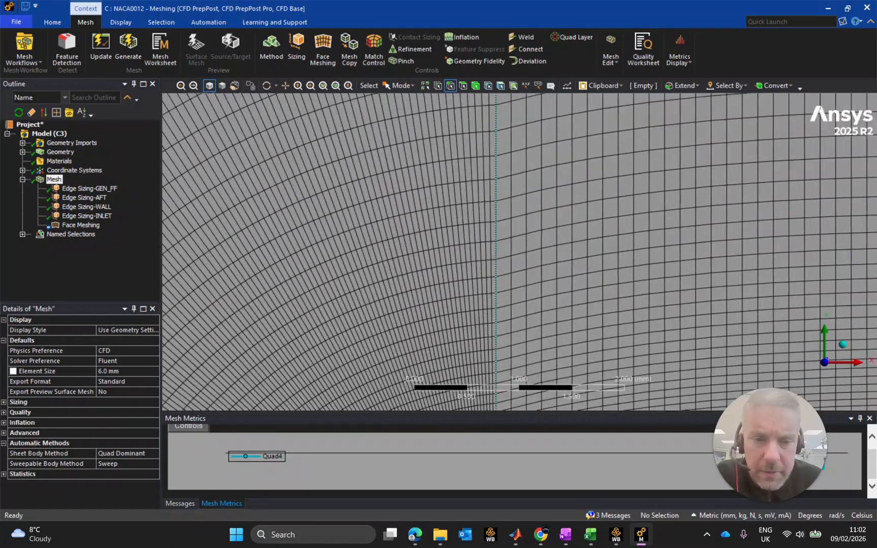
ctrl+middle_drag(505, 182, 483, 309)
mouse_move(495, 202)
ctrl+middle_down()
mouse_move(481, 325)
mouse_move(498, 172)
ctrl+middle_up()
ctrl+middle_drag(491, 238, 499, 172)
scroll(507, 224, down, 5)
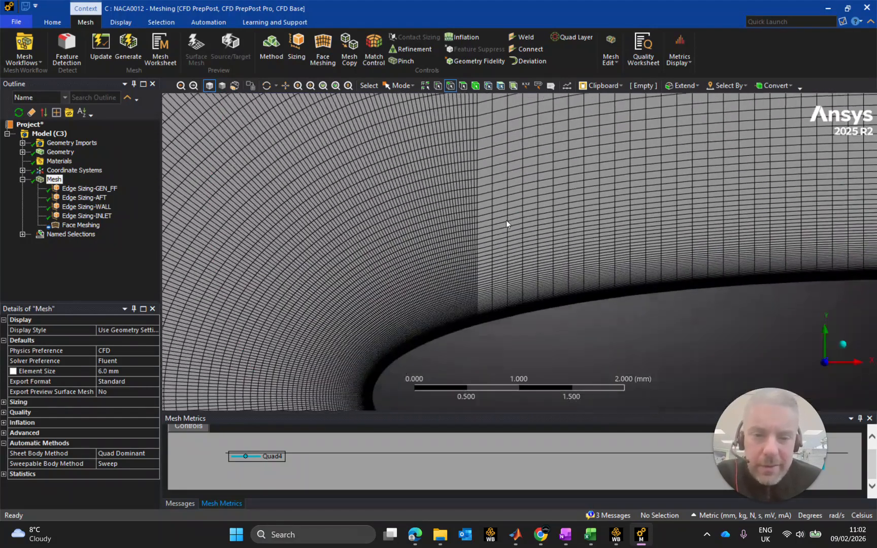
ctrl+middle_drag(508, 301, 513, 176)
ctrl+middle_drag(511, 280, 504, 180)
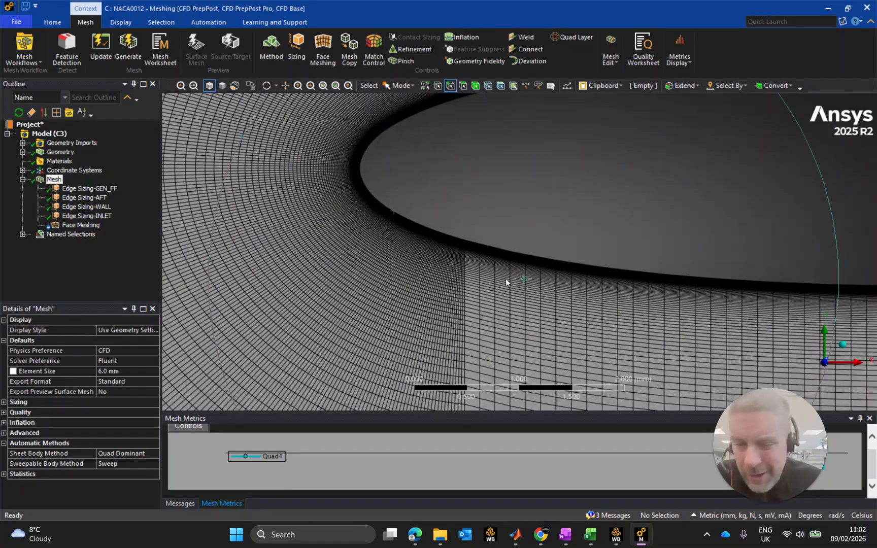
scroll(506, 279, down, 3)
scroll(507, 275, down, 8)
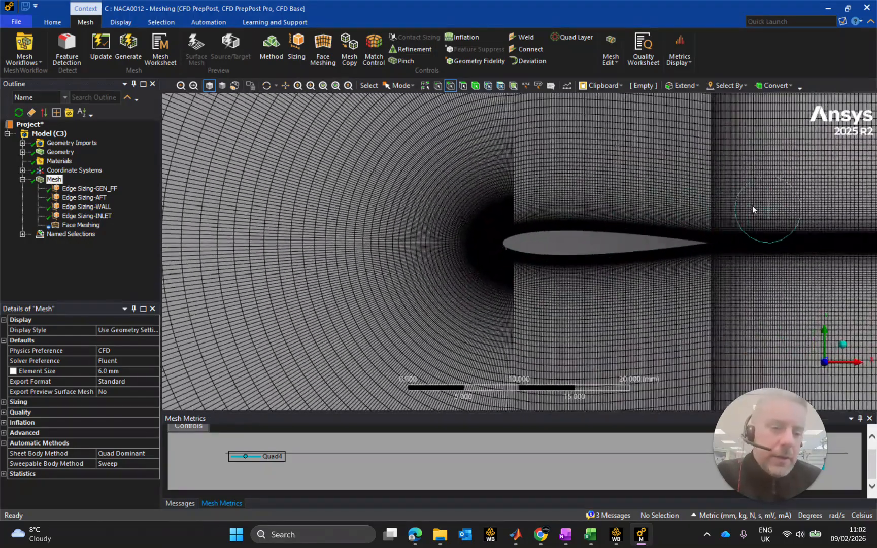
Inspect the cells at the airfoil's trailing edge and the start of the wake.
scroll(753, 206, up, 3)
ctrl+middle_drag(847, 226, 628, 241)
scroll(589, 239, down, 2)
scroll(585, 239, up, 6)
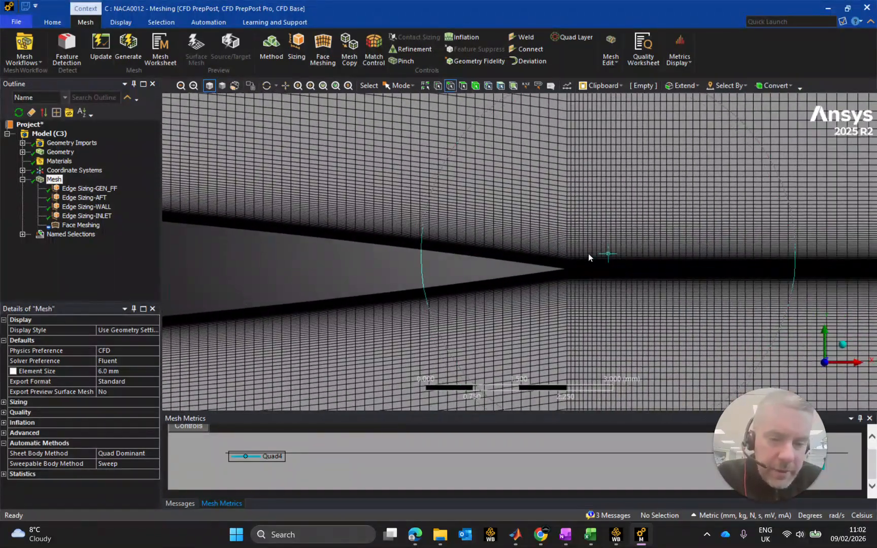
scroll(579, 258, up, 7)
ctrl+middle_drag(670, 277, 556, 268)
scroll(550, 266, up, 3)
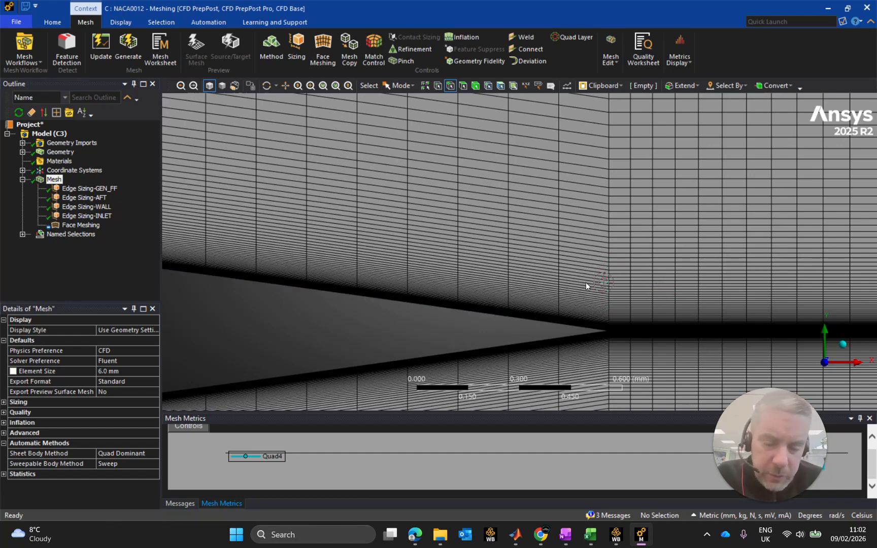
scroll(586, 281, up, 1)
scroll(562, 295, up, 1)
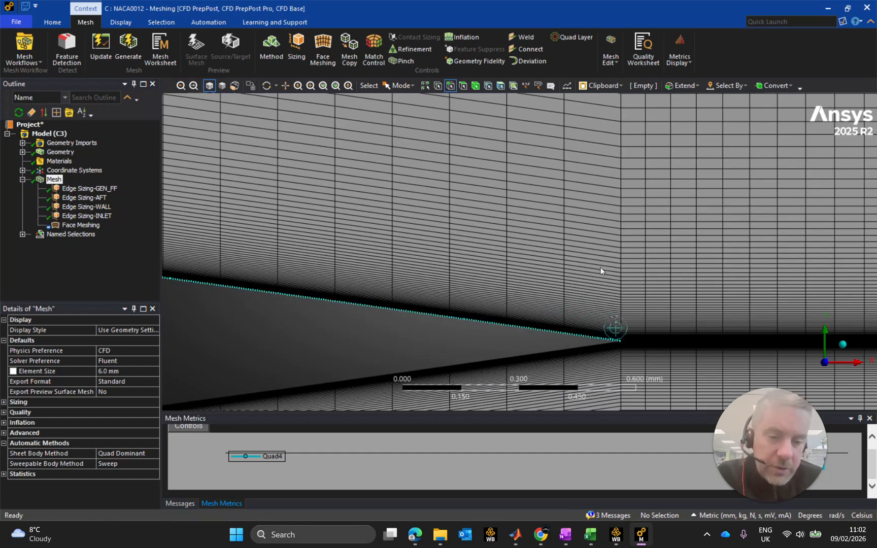
scroll(583, 309, down, 10)
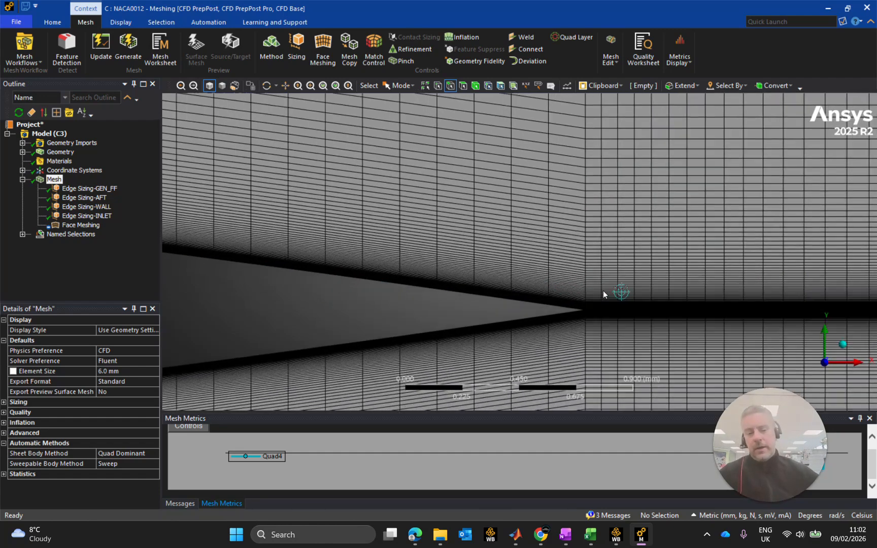
Review the overall mesh around the airfoil, from the inlet region ahead of the nose to the wake.
scroll(615, 281, down, 5)
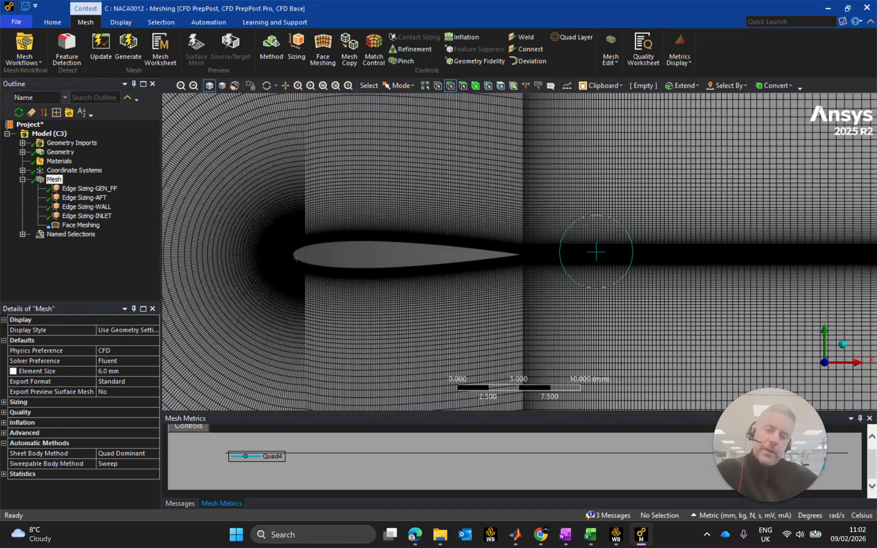
scroll(515, 254, down, 1)
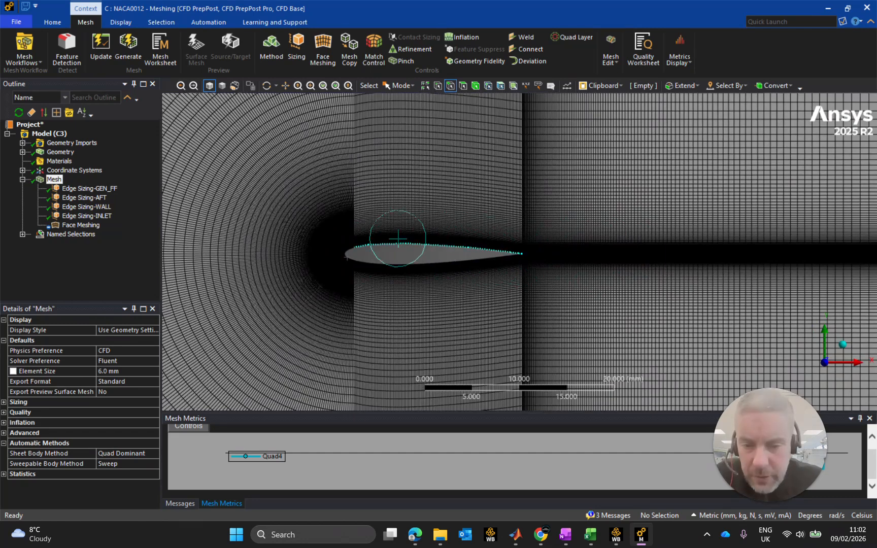
ctrl+middle_drag(312, 243, 439, 250)
scroll(549, 260, down, 5)
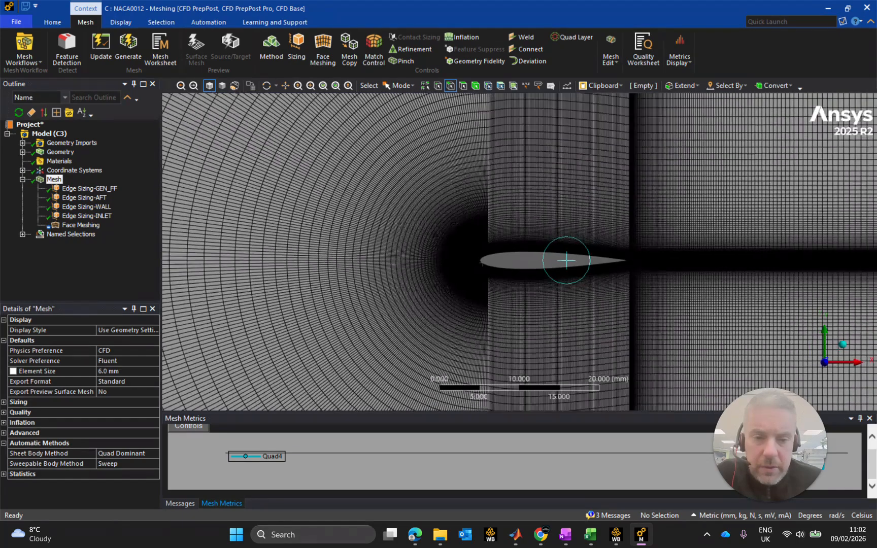
scroll(549, 260, up, 4)
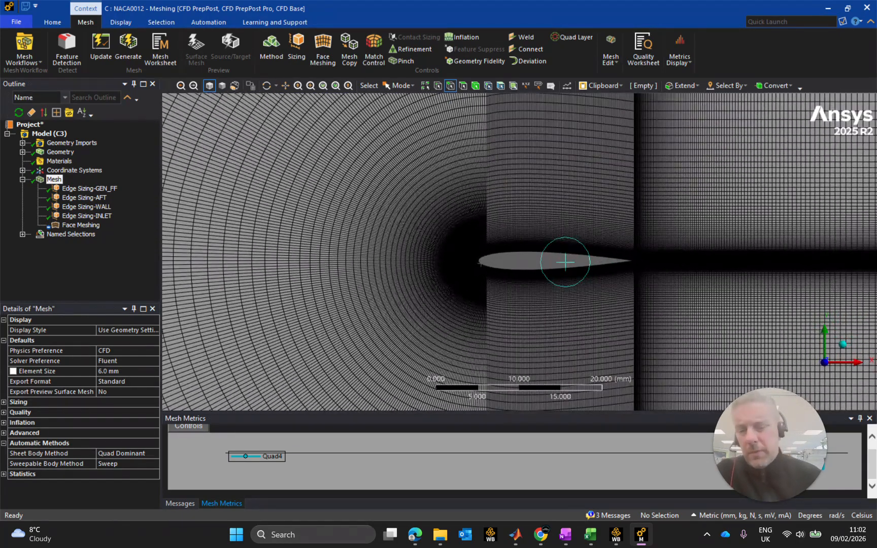
scroll(535, 259, up, 3)
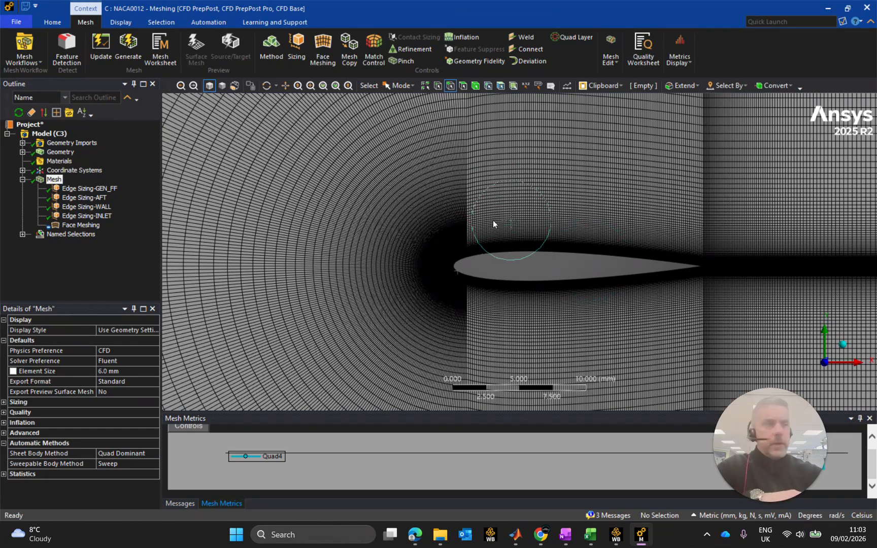
scroll(489, 201, down, 3)
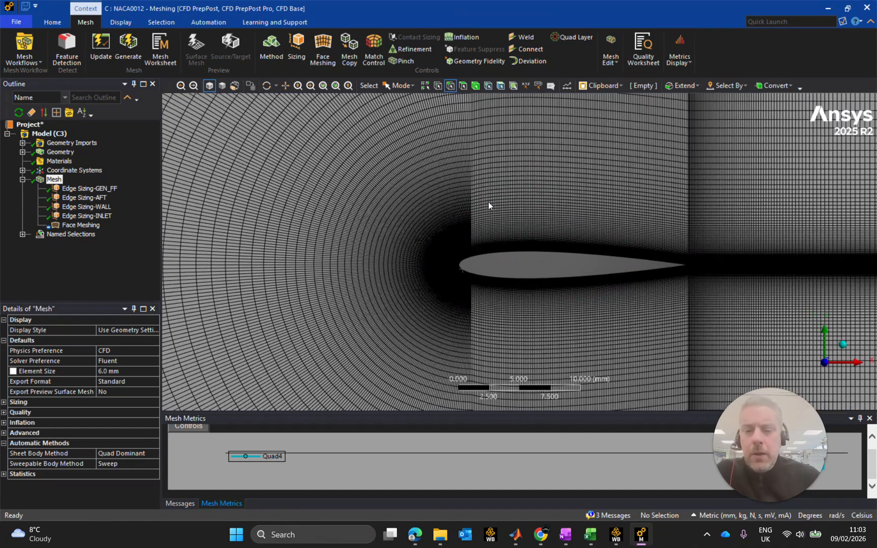
scroll(513, 208, down, 2)
scroll(628, 220, down, 1)
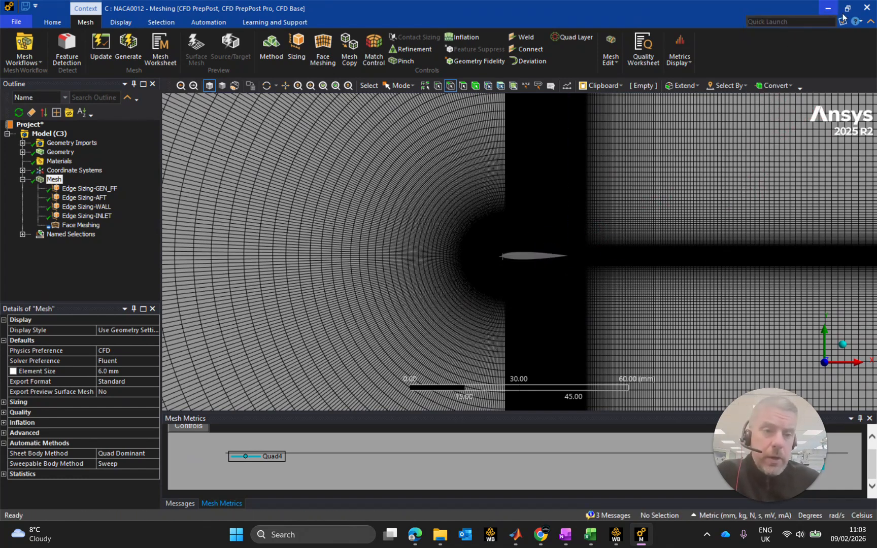
Close the mesh editor and the NACA0012 parameter table to return to the project schematic.
click(866, 11)
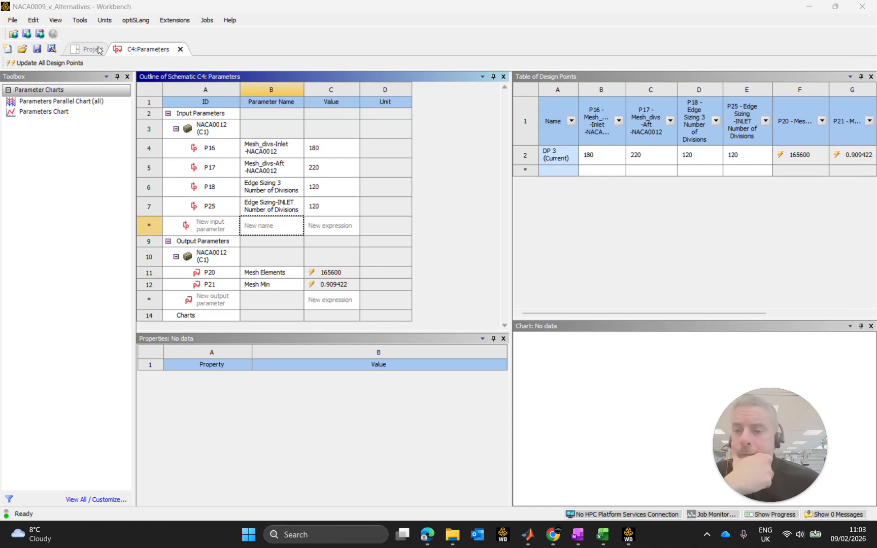
click(179, 49)
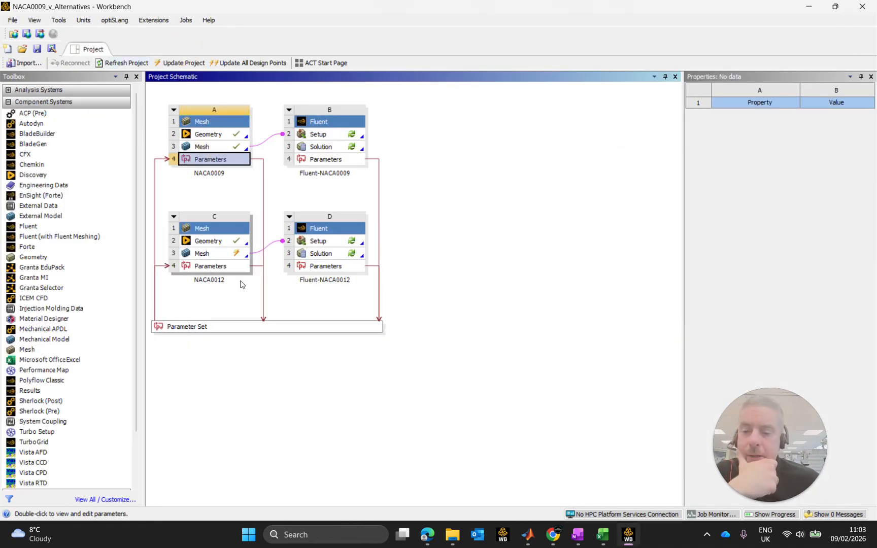
Compare the NACA0009 mesh parameters with the NACA0012 ones, including the Edge Sizing 3 Number of Divisions entry.
click(249, 326)
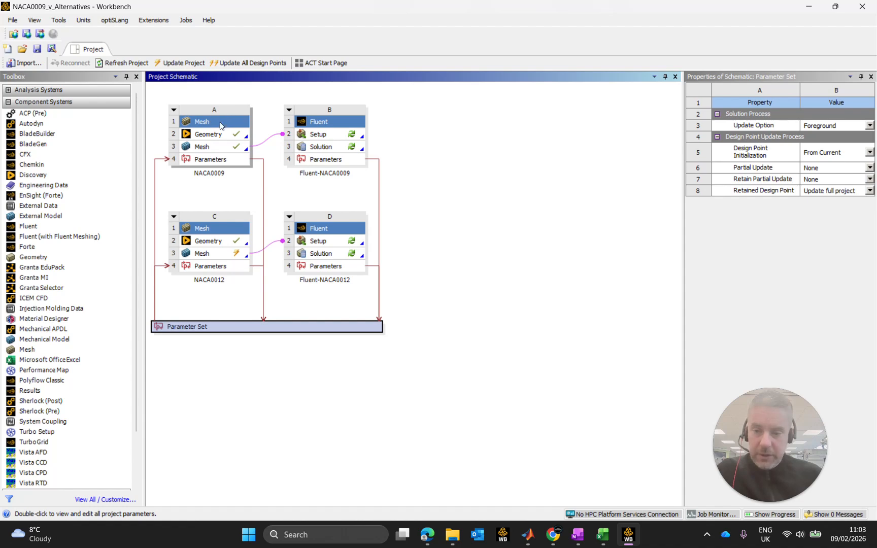
click(212, 160)
click(224, 269)
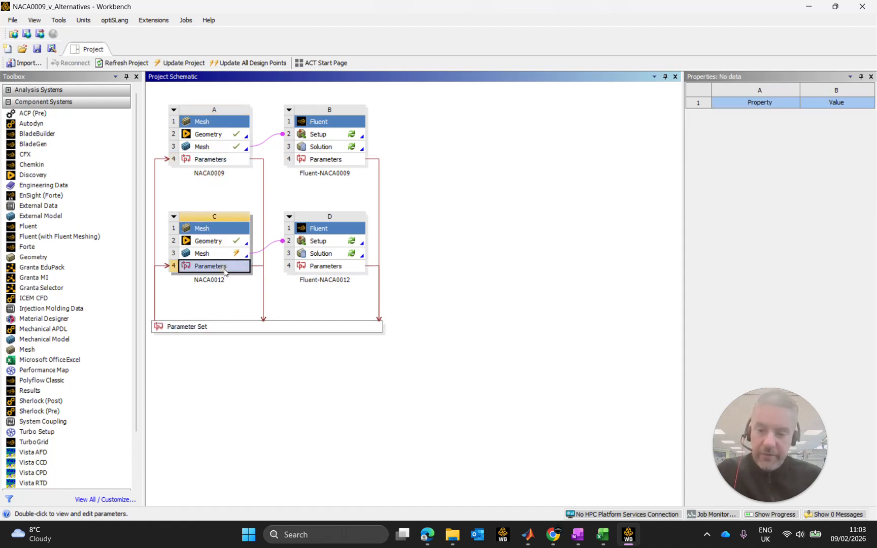
double_click(215, 160)
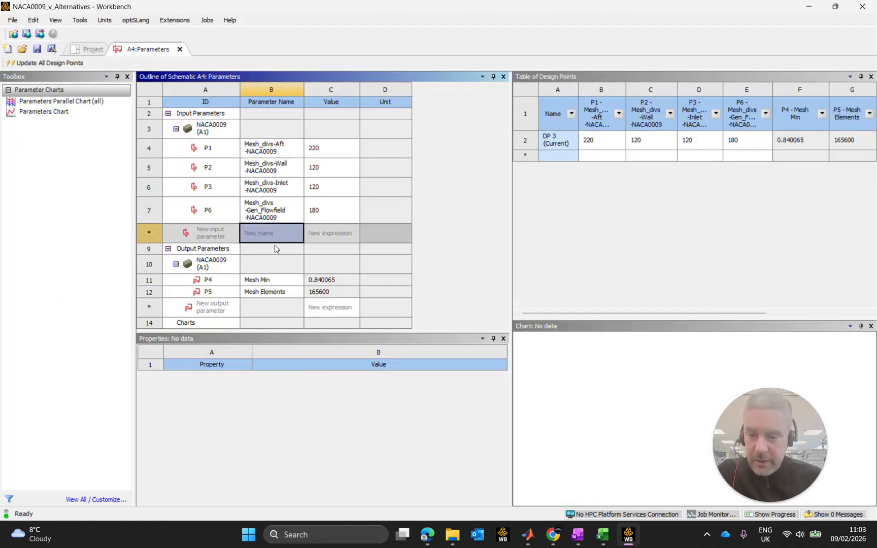
click(179, 49)
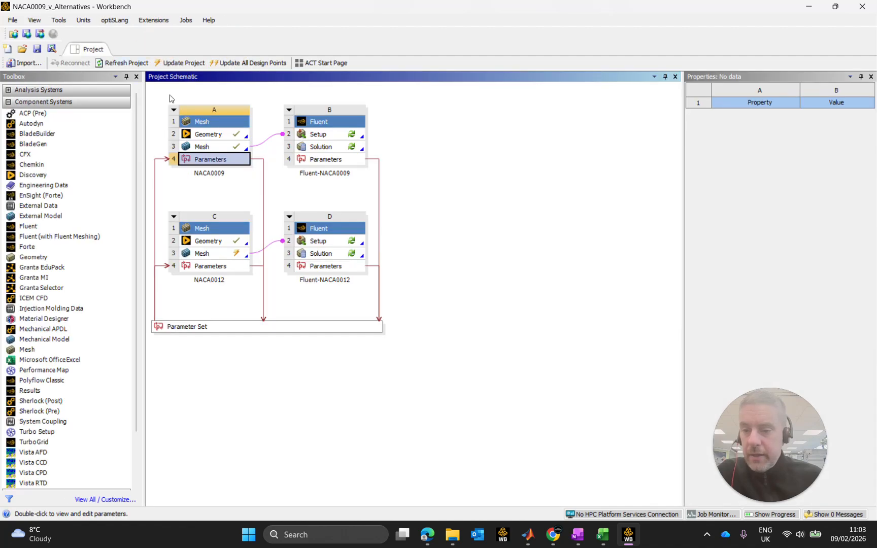
double_click(219, 270)
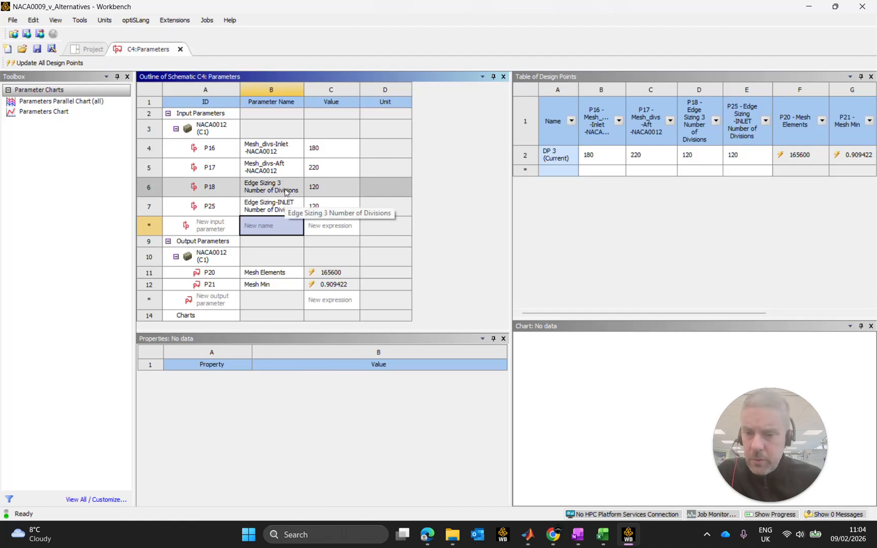
click(286, 192)
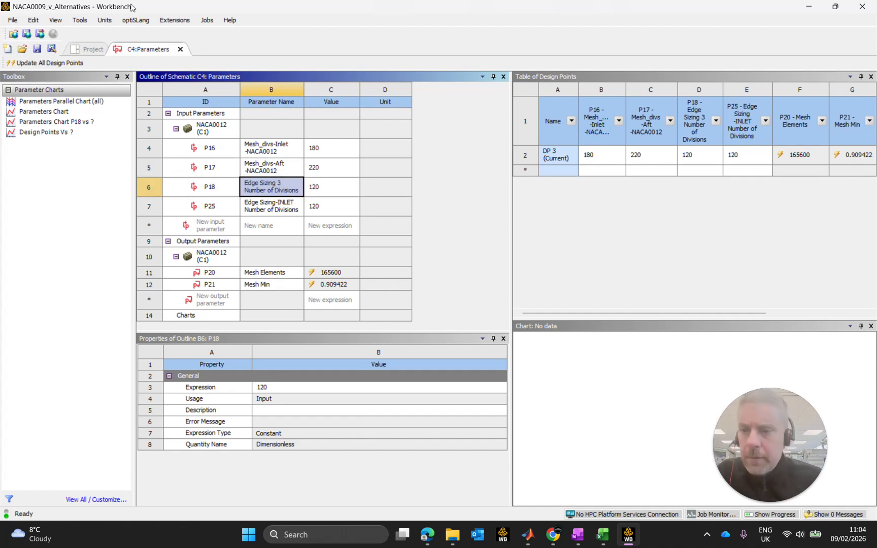
Return to the project schematic and open the NACA0012 mesh in the Meshing editor.
click(93, 49)
click(220, 254)
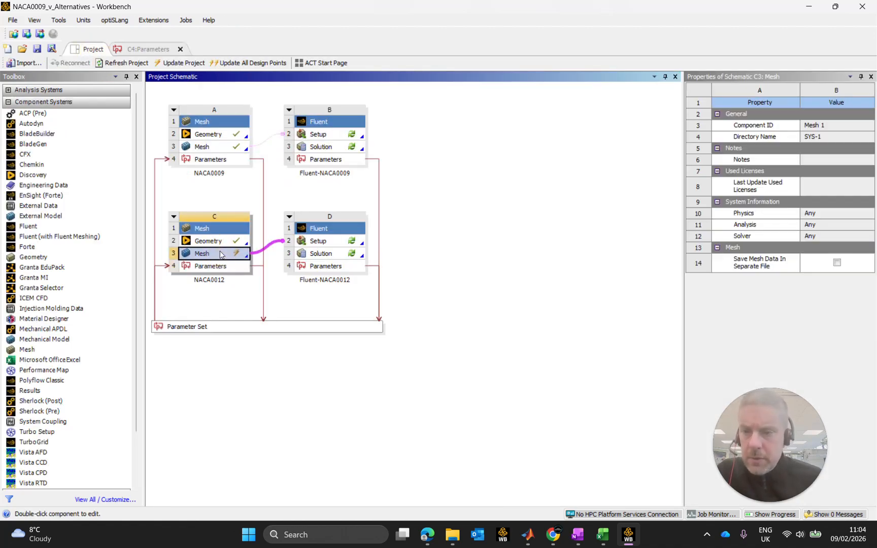
click(184, 63)
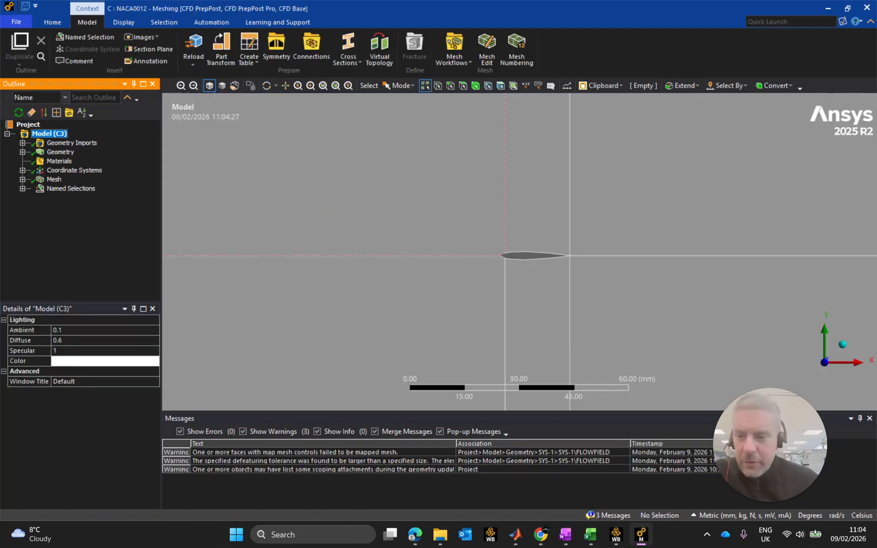
mouse_move(643, 542)
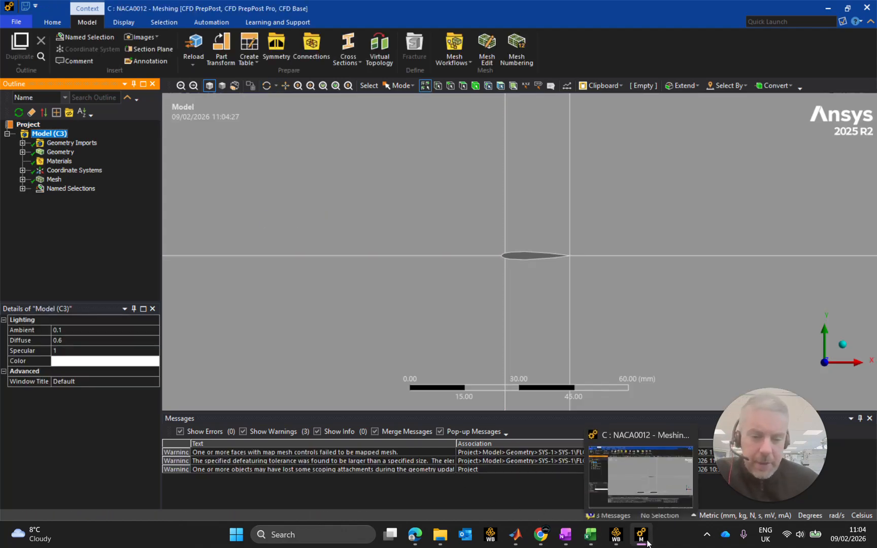
Check the Number of Divisions settings of the WALL, INLET, AFT and GEN_FF edge sizings under Mesh.
click(22, 180)
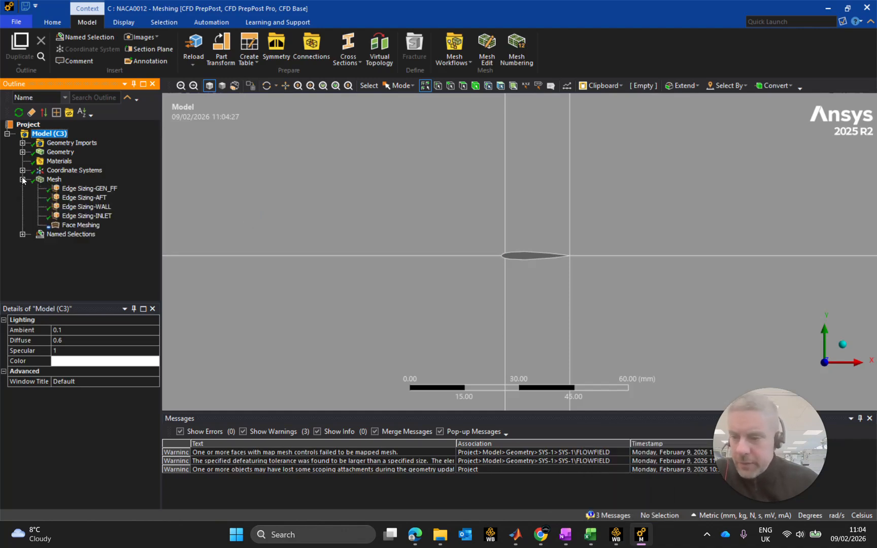
click(86, 207)
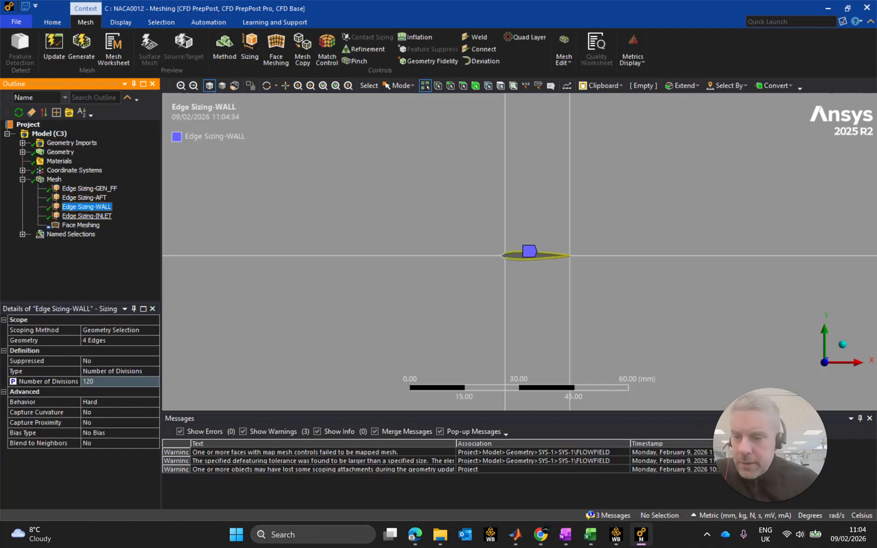
click(86, 216)
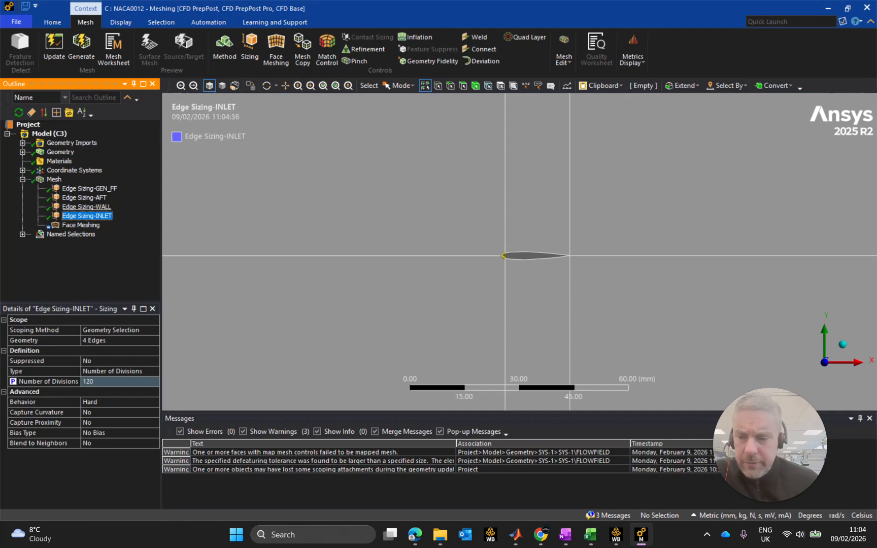
click(59, 383)
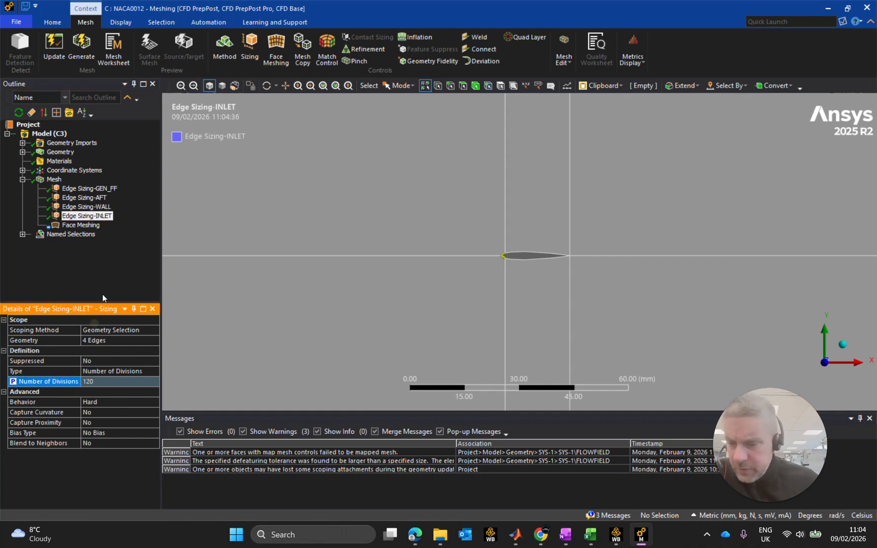
click(86, 207)
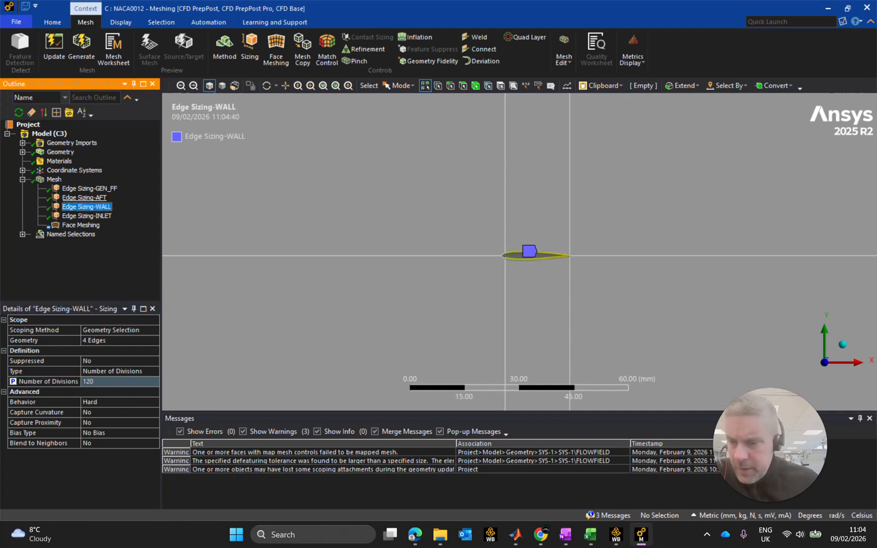
click(87, 198)
click(89, 188)
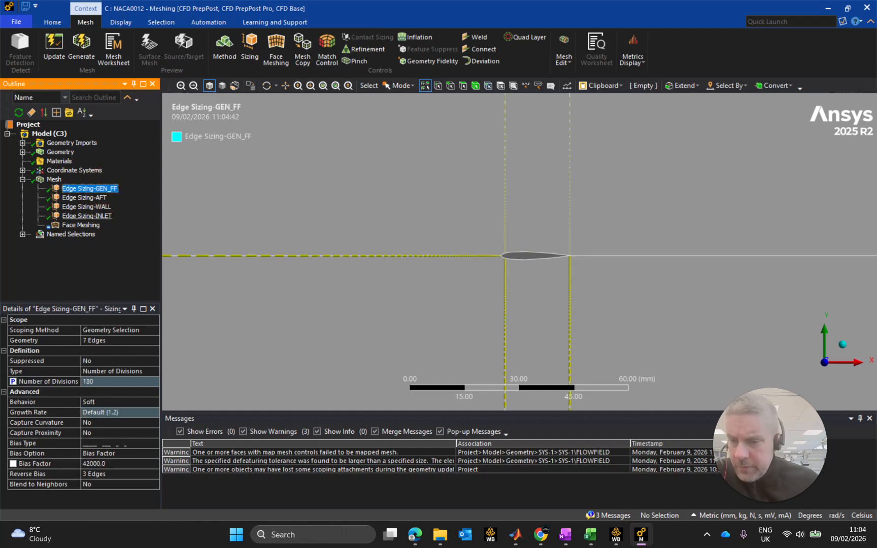
Remove and re-create the Number of Divisions parameters for Edge Sizing-INLET and Edge Sizing-WALL.
click(86, 216)
click(14, 382)
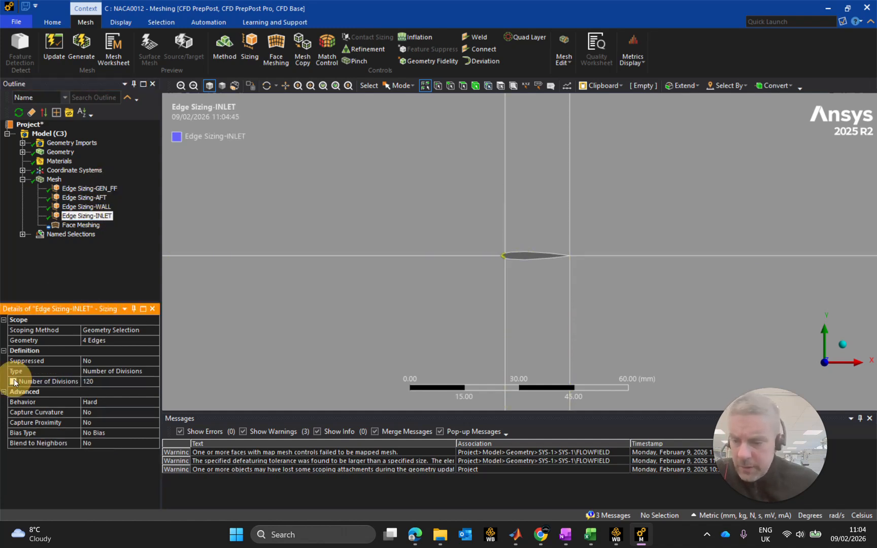
click(13, 382)
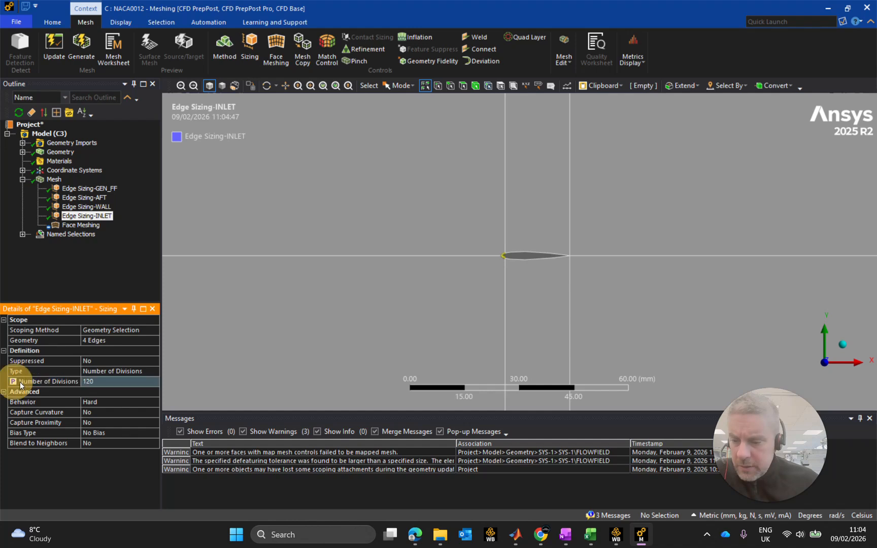
click(86, 206)
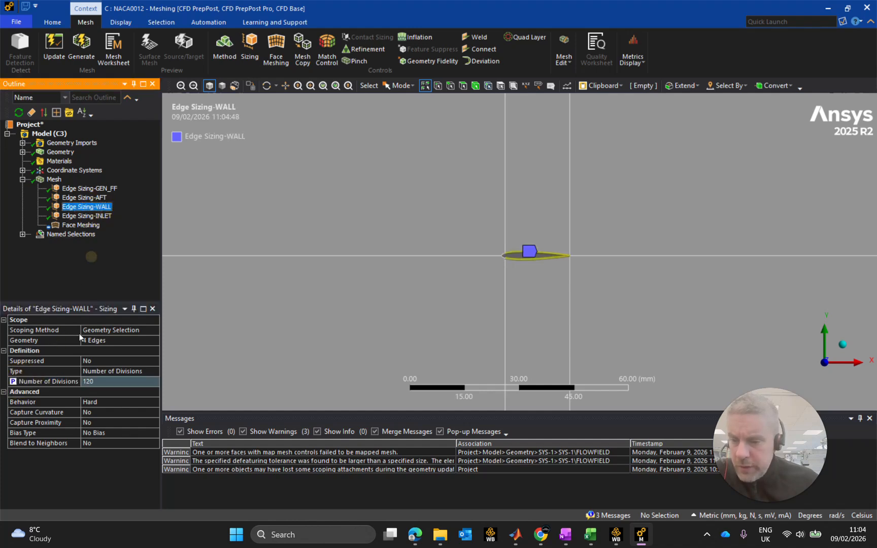
click(15, 381)
click(127, 260)
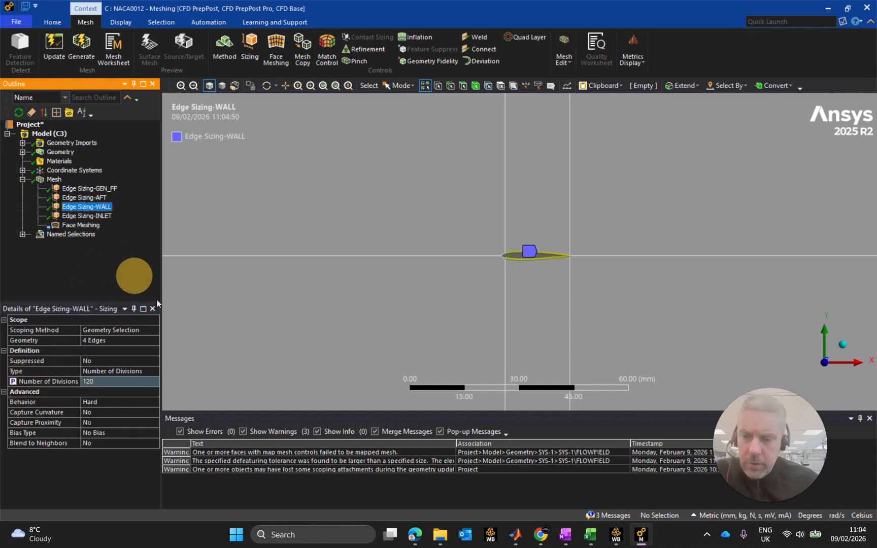
Switch to Workbench, open the NACA0012 parameters and rename input parameter P25 as Edge Sizing-INLET.
click(616, 534)
double_click(208, 266)
click(300, 191)
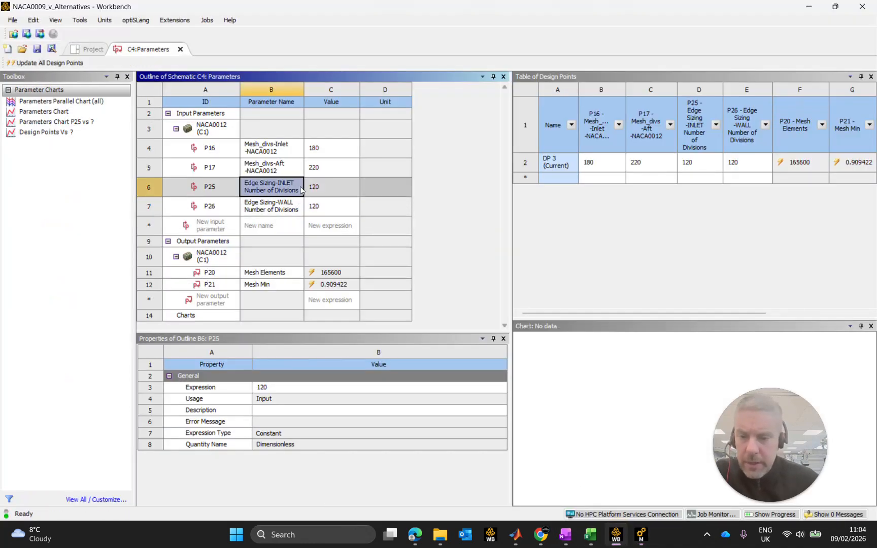
double_click(282, 191)
click(300, 187)
key(BackSpace)
key(BackSpace)
key(BackSpace)
key(BackSpace)
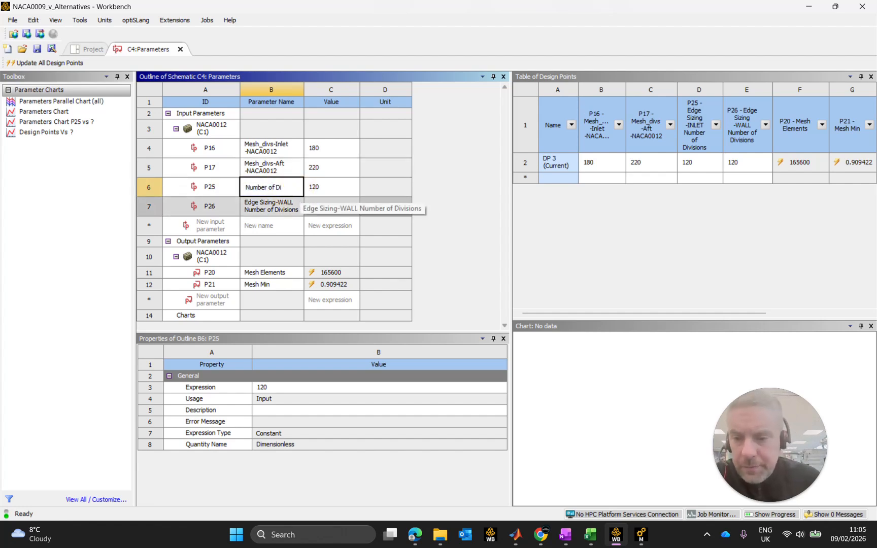
key(BackSpace)
key(BackSpace)
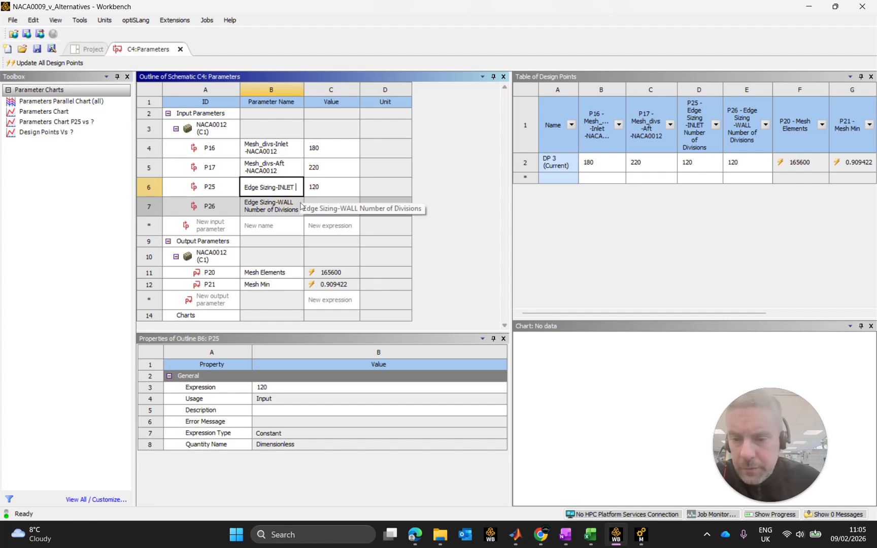
Rename input parameter P26 as Edge Sizing-WALL.
click(300, 206)
click(292, 203)
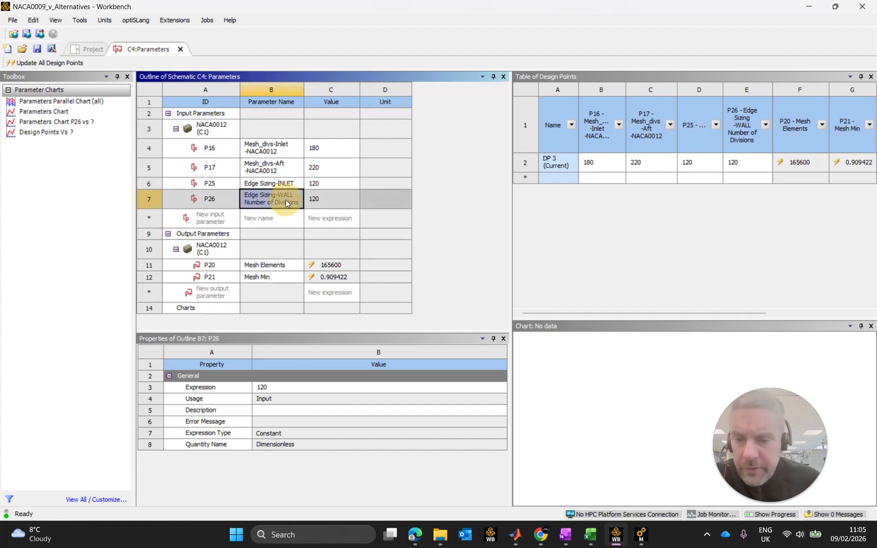
key(End)
key(BackSpace)
key(BackSpace)
key(BackSpace)
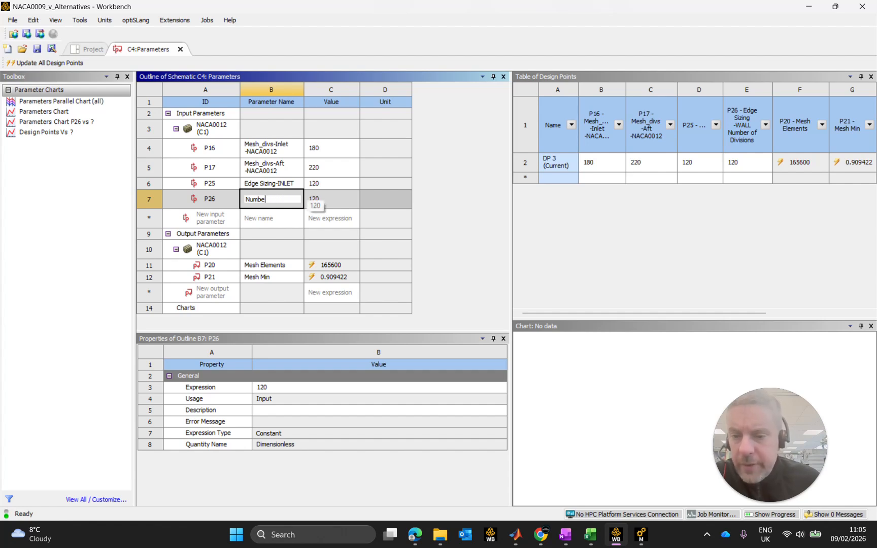
key(BackSpace)
key(BackSpace)
key(Return)
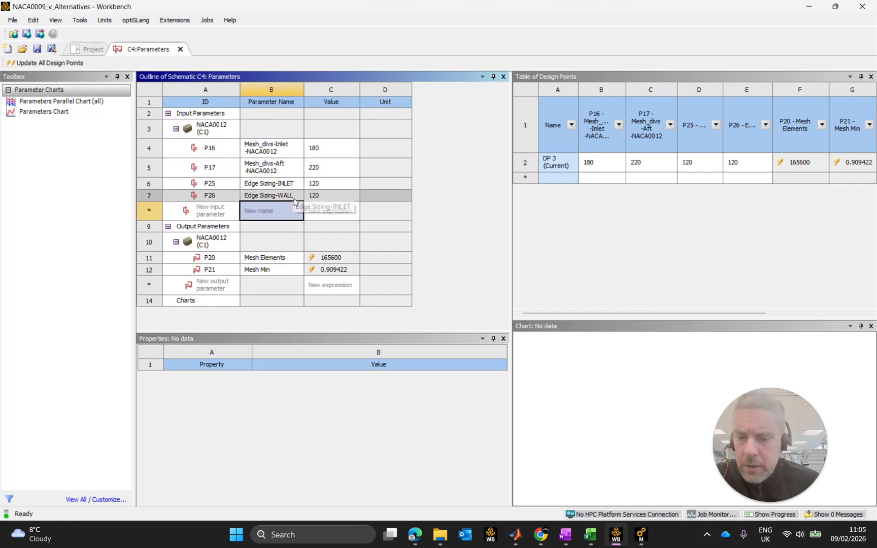
Switch to the Meshing editor and re-create the Number of Divisions parameters for Edge Sizing-GEN_FF and Edge Sizing-AFT.
click(642, 539)
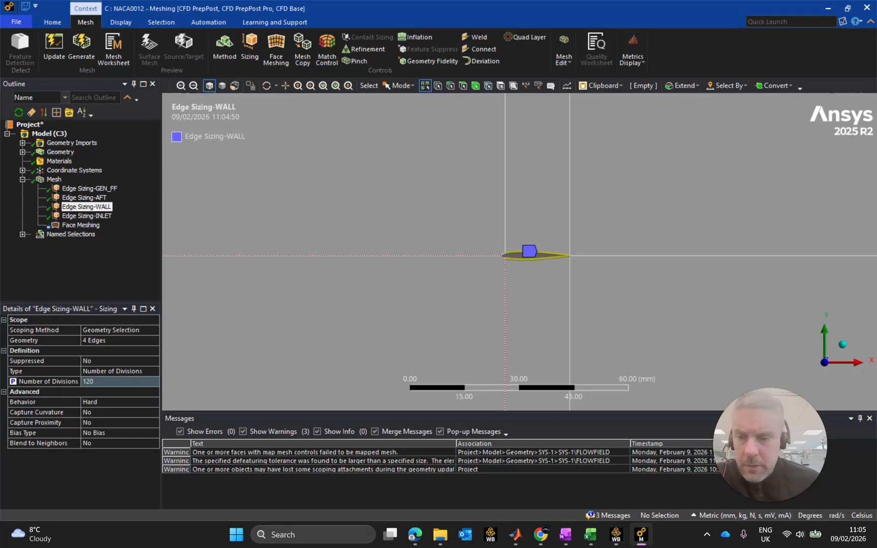
click(86, 216)
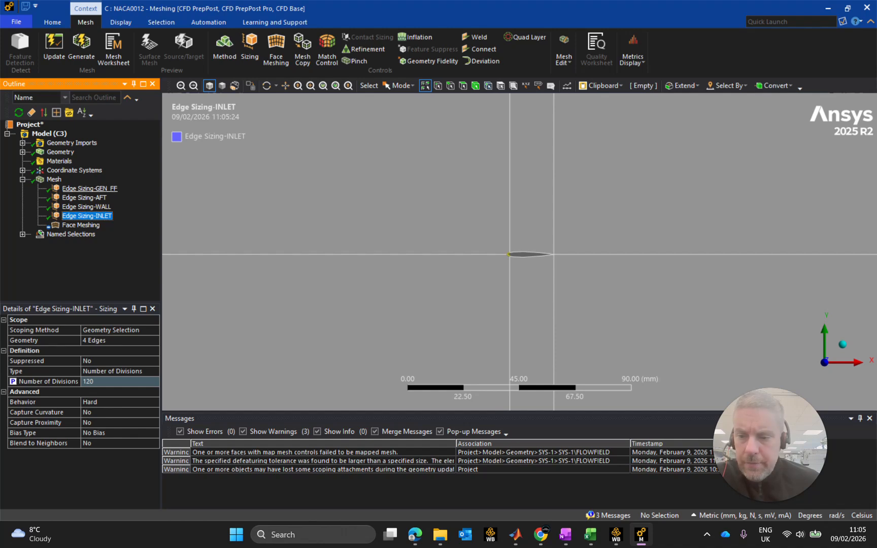
click(90, 189)
click(13, 381)
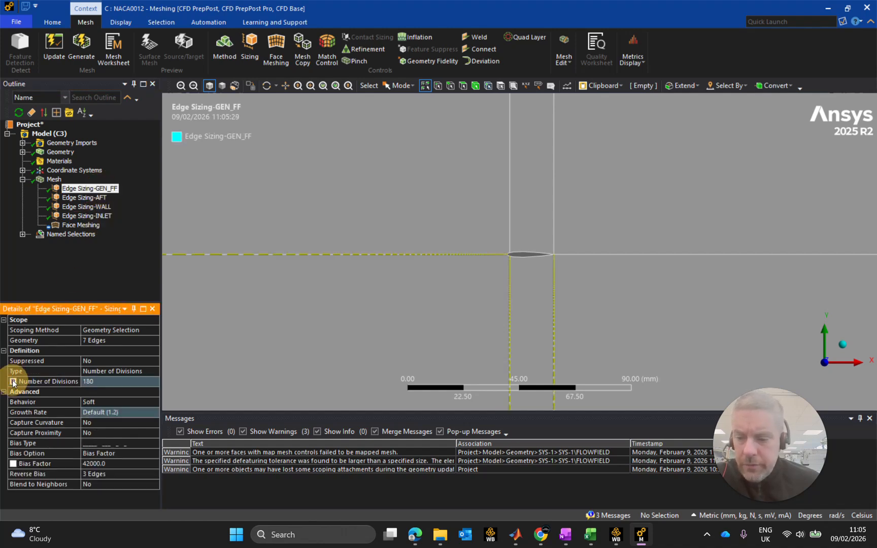
click(84, 198)
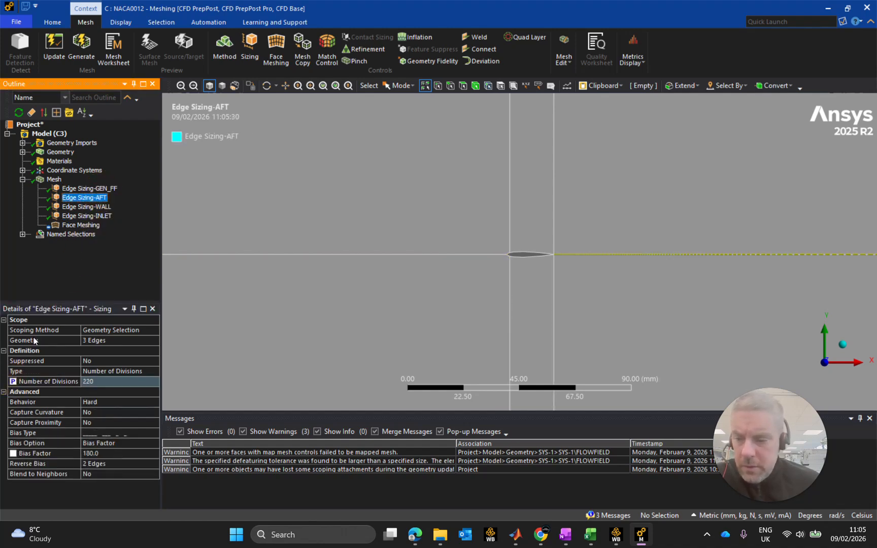
click(14, 382)
click(89, 188)
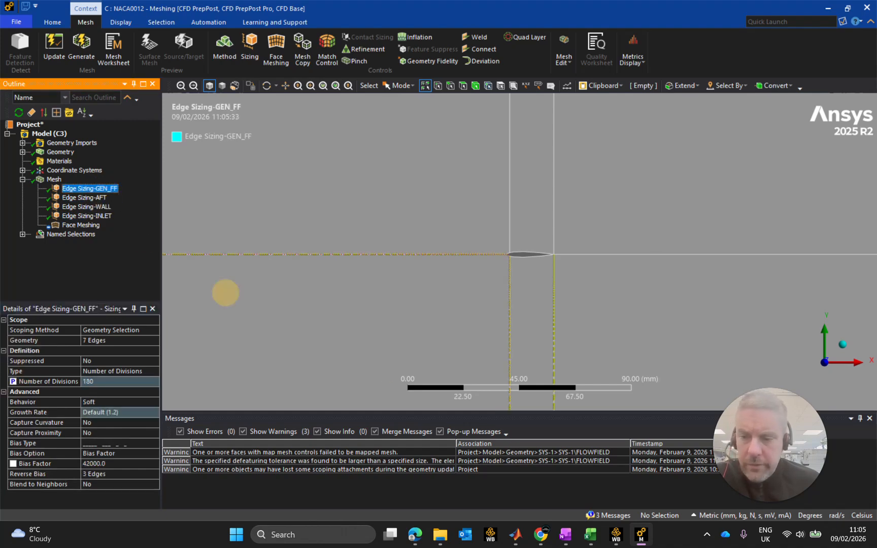
Switch to the Workbench parameter table and rename input parameter P27 as Edge Sizing-GEN_FF.
click(616, 535)
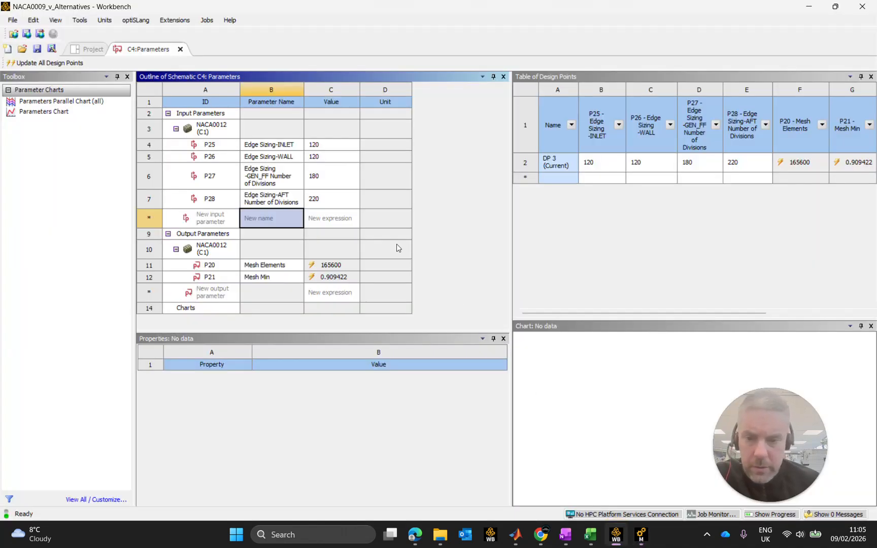
click(283, 185)
click(283, 185)
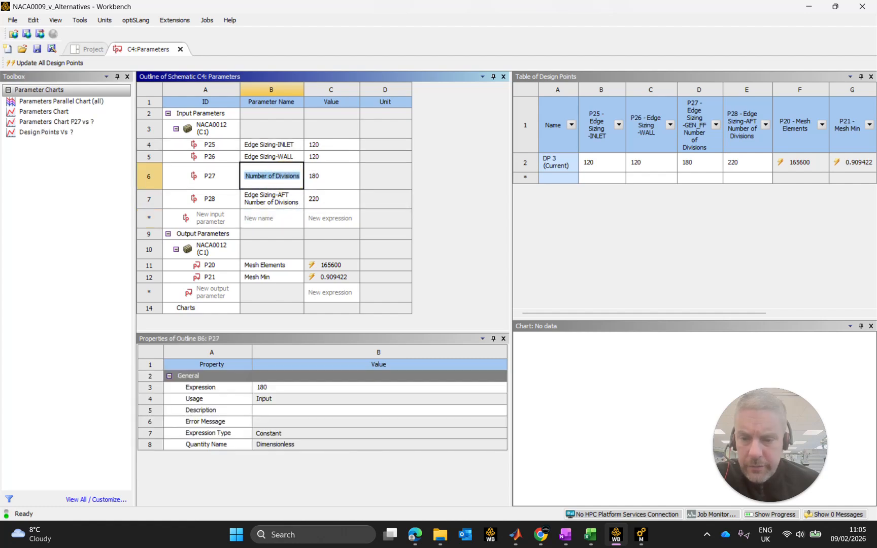
click(310, 181)
key(BackSpace)
key(BackSpace)
key(BackSpace)
key(BackSpace)
key(BackSpace)
key(BackSpace)
key(BackSpace)
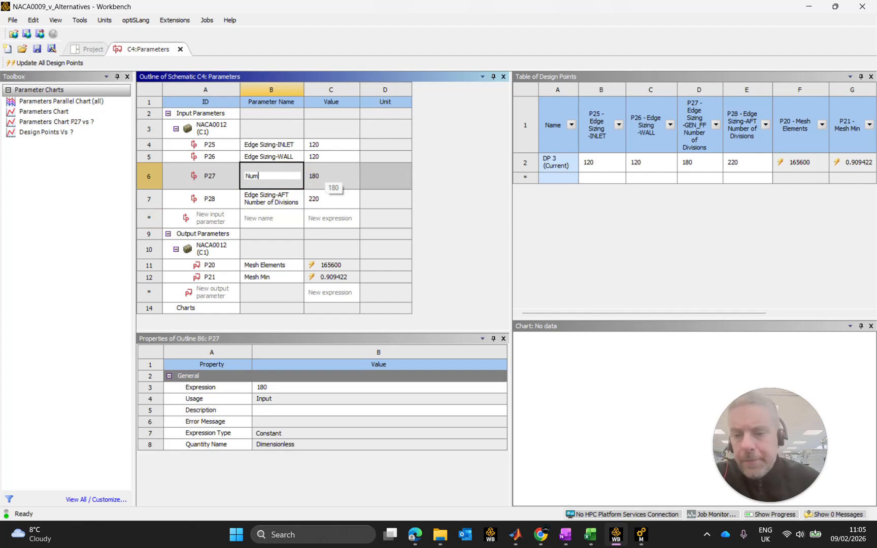
key(BackSpace)
text(Edge Sizing-GEN_FF)
key(Return)
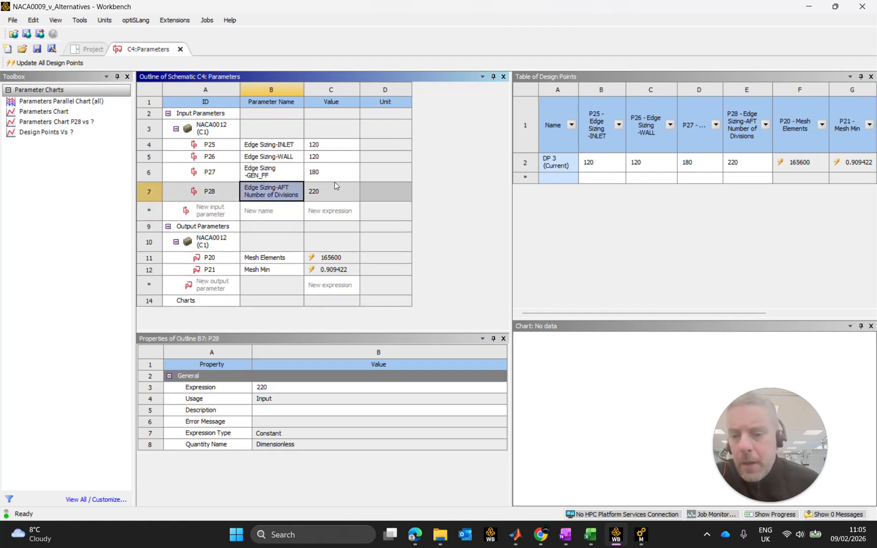
Rename input parameter P28 as Edge Sizing-AFT and widen the Parameter Name column to fit the names.
click(285, 156)
click(289, 173)
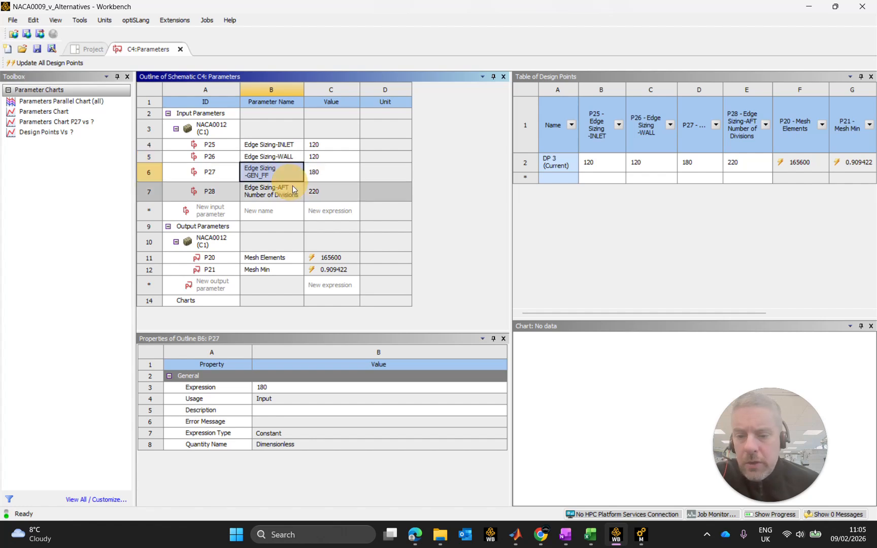
click(298, 198)
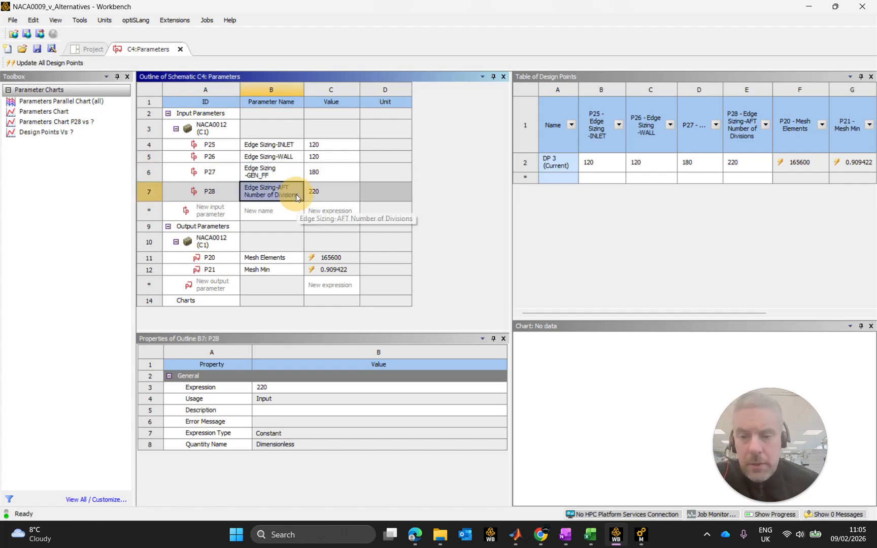
click(298, 198)
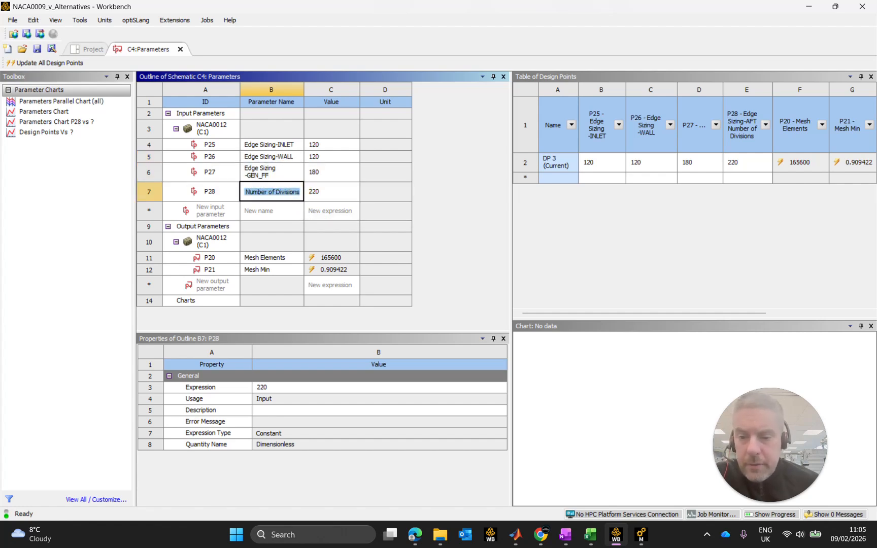
click(301, 192)
key(BackSpace)
key(BackSpace)
key(BackSpace)
key(BackSpace)
key(BackSpace)
key(BackSpace)
key(BackSpace)
key(BackSpace)
key(BackSpace)
key(BackSpace)
key(BackSpace)
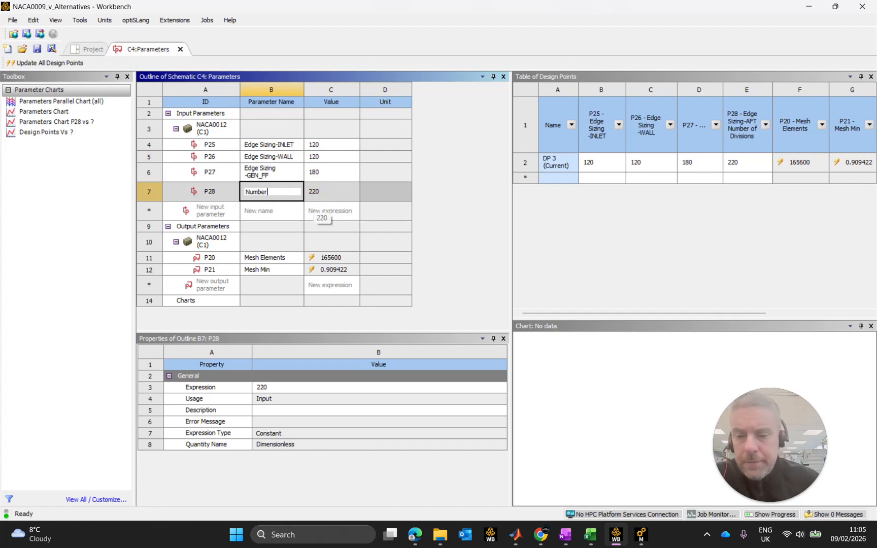
key(BackSpace)
key(BackSpace)
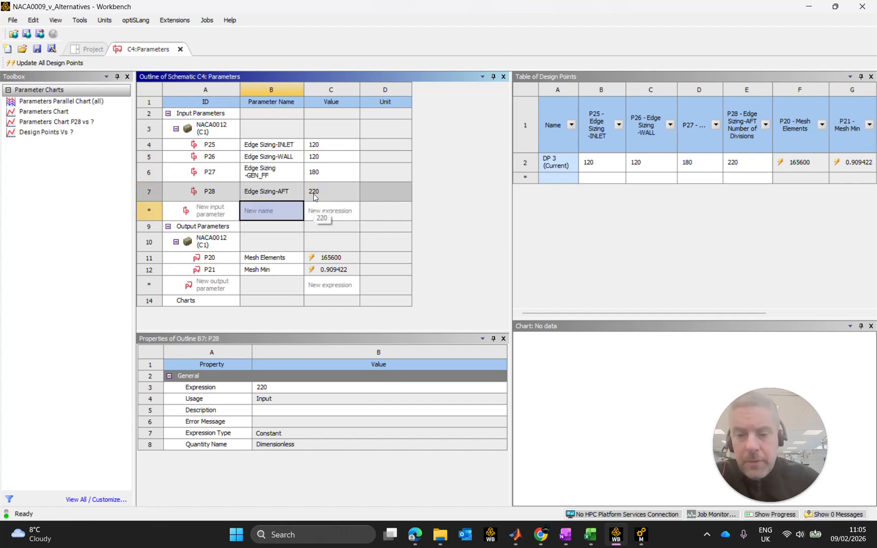
key(Return)
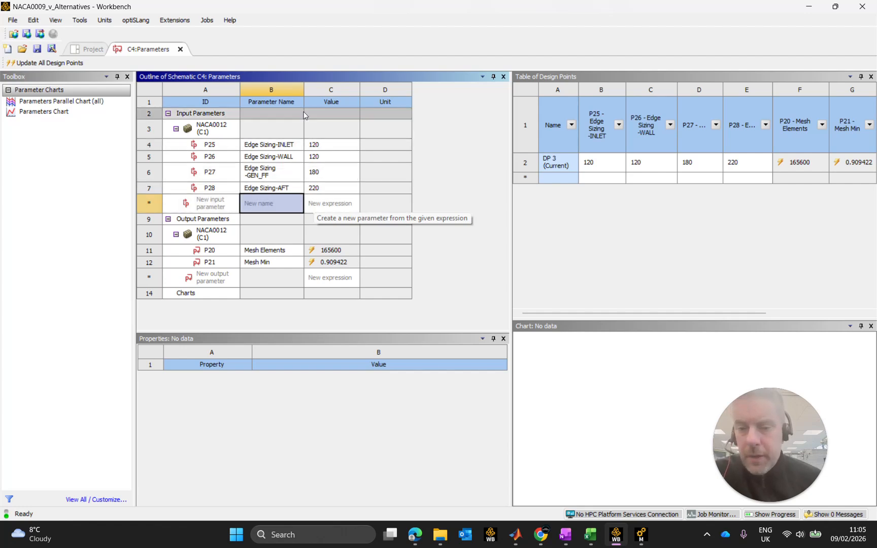
drag(303, 90, 317, 87)
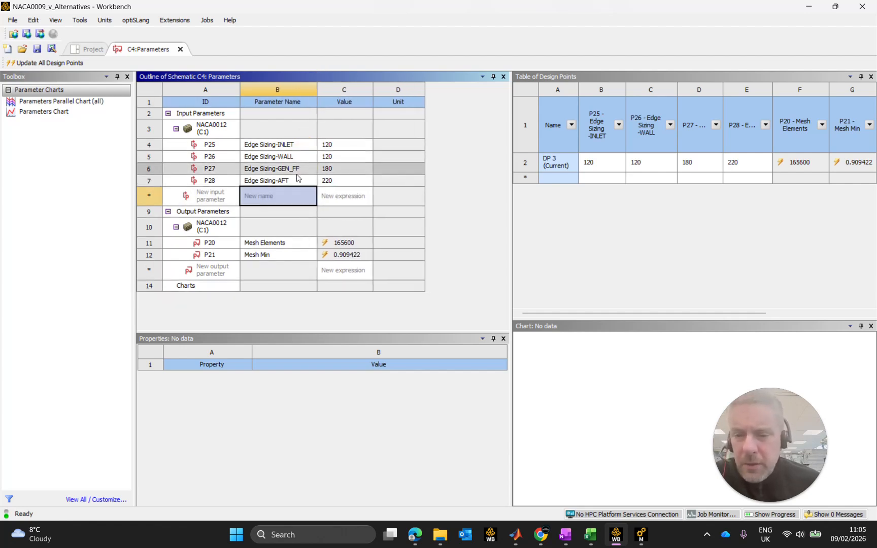
Open the NACA0009 parameter table from the project schematic and review how its input parameters are named.
click(99, 48)
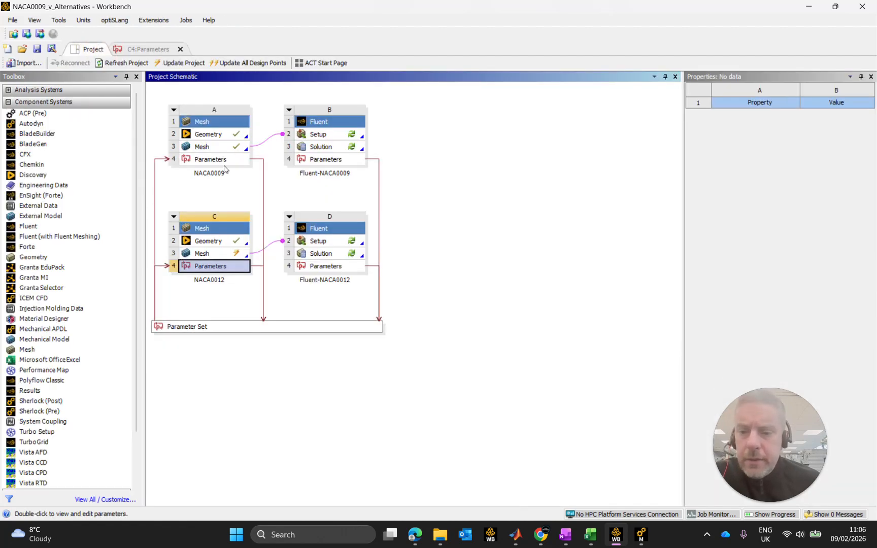
double_click(220, 158)
click(300, 149)
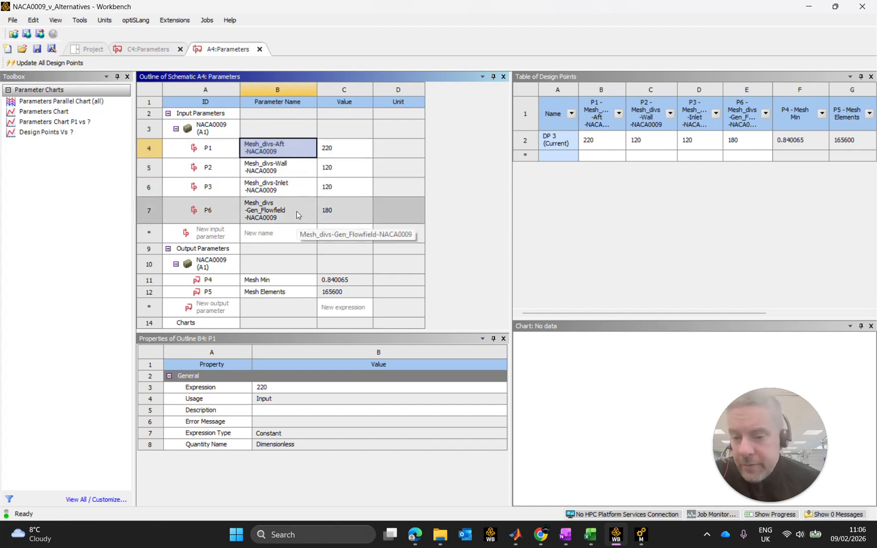
Return to the NACA0012 parameter table and rename input parameter P25 as Edge Sizing-INLET-NACA0012.
click(152, 51)
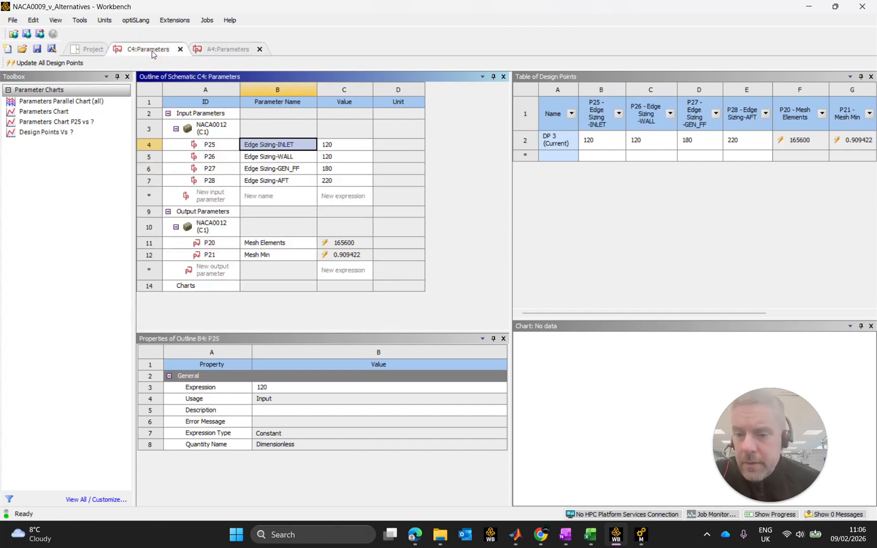
click(300, 147)
click(294, 145)
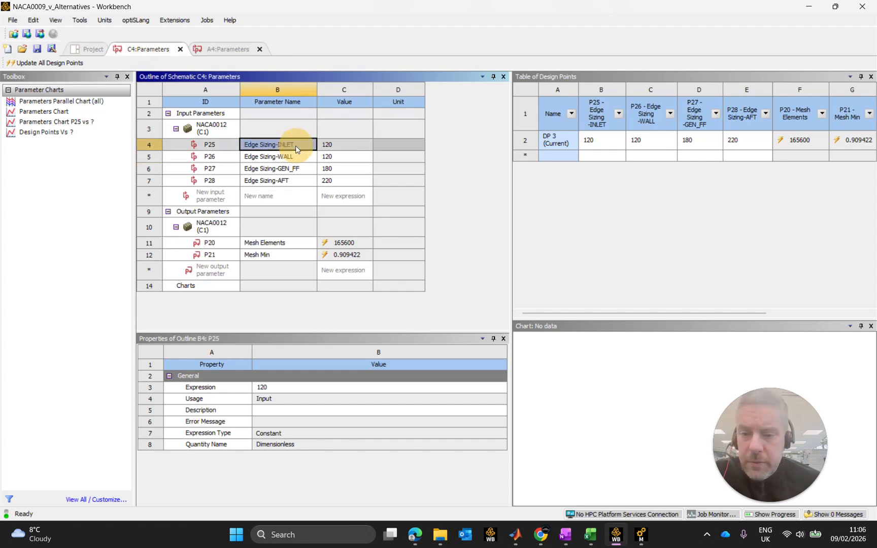
click(294, 145)
key(End)
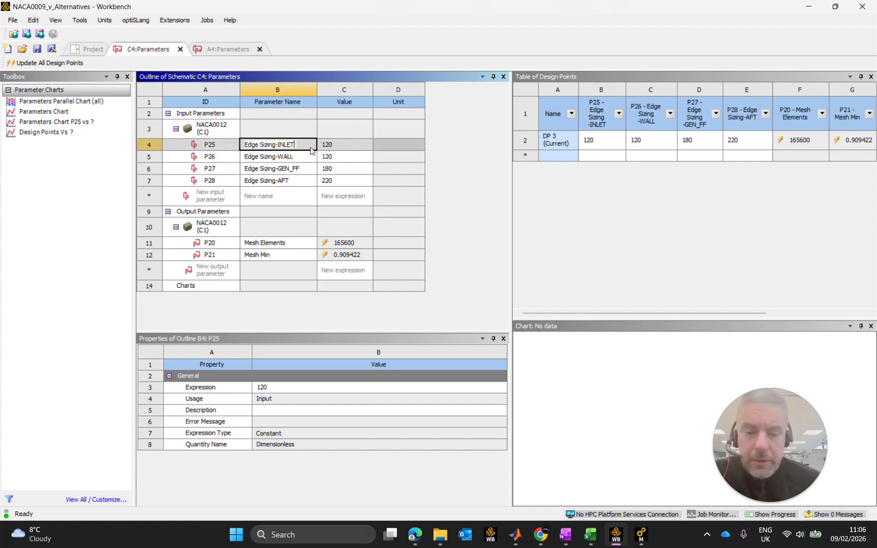
text(-)
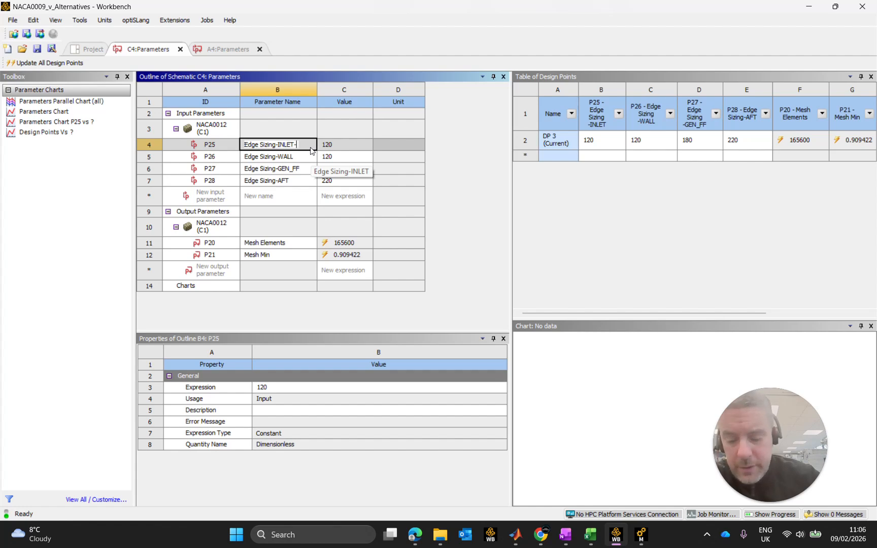
text(NACA0012)
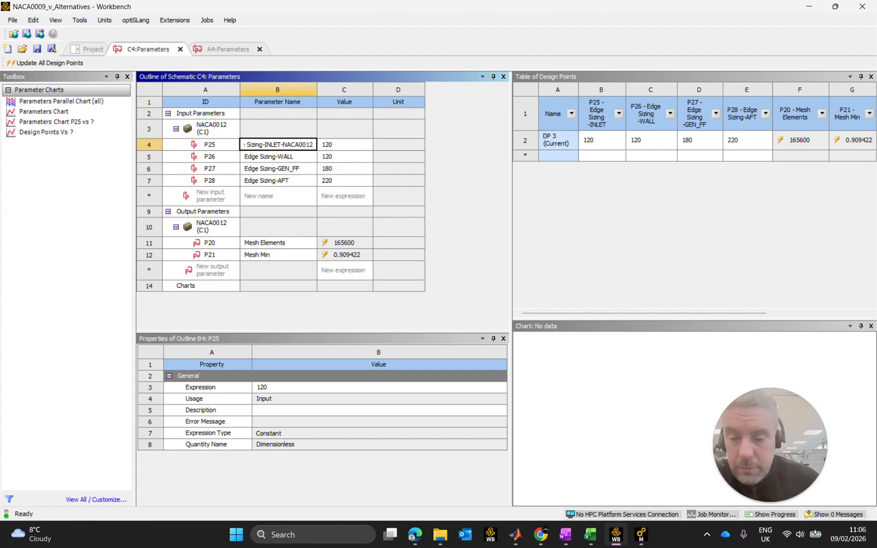
key(Return)
Replace the names of input parameters P26 and P27 with Edge Sizing-INLET-NACA0012.
click(302, 164)
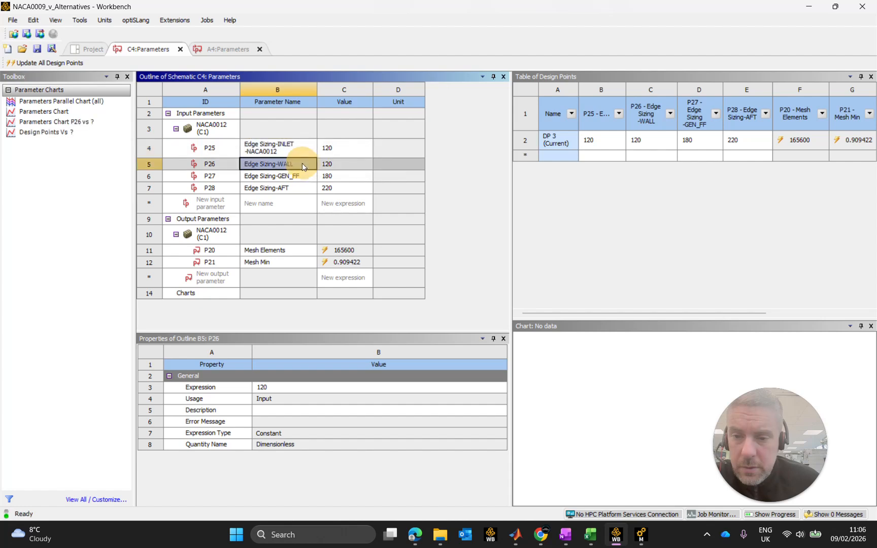
click(294, 165)
click(295, 165)
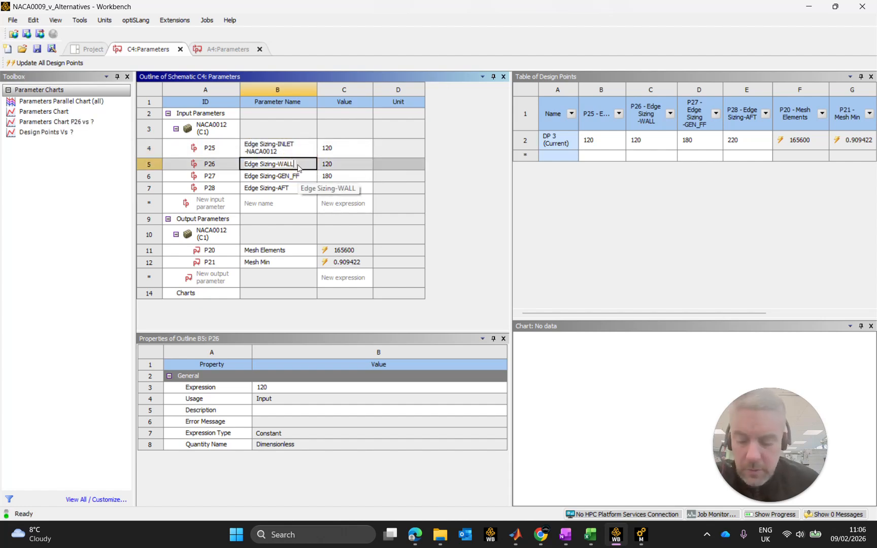
text(Edge Sizing-INLET-NACA0012)
click(287, 184)
click(295, 184)
click(296, 183)
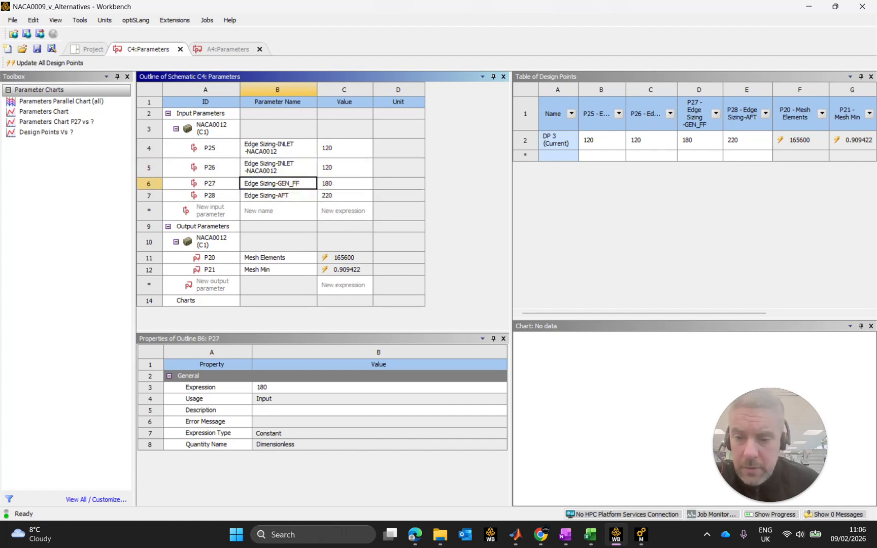
key(ctrl+a)
text(Edge Sizing-INLET-NACA0012)
key(Return)
Replace the name of input parameter P28 with Edge Sizing-INLET-NACA0012.
click(288, 203)
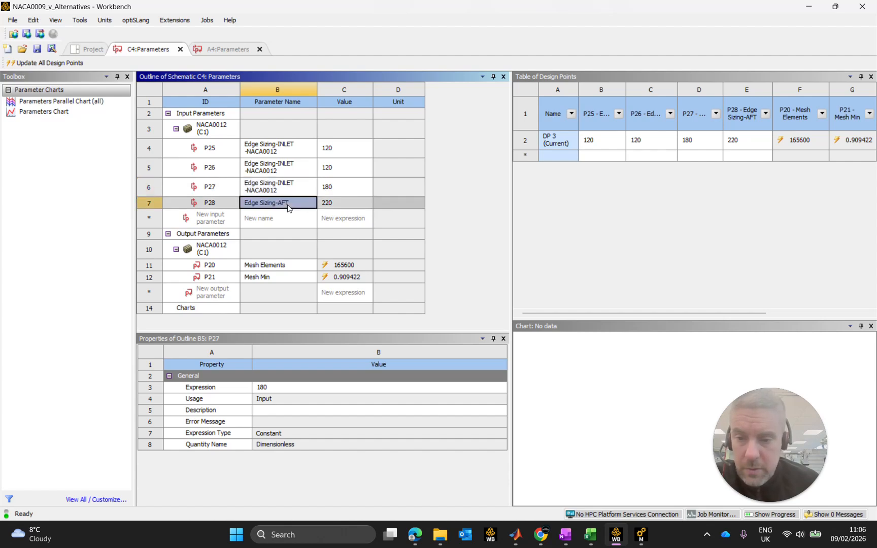
click(303, 208)
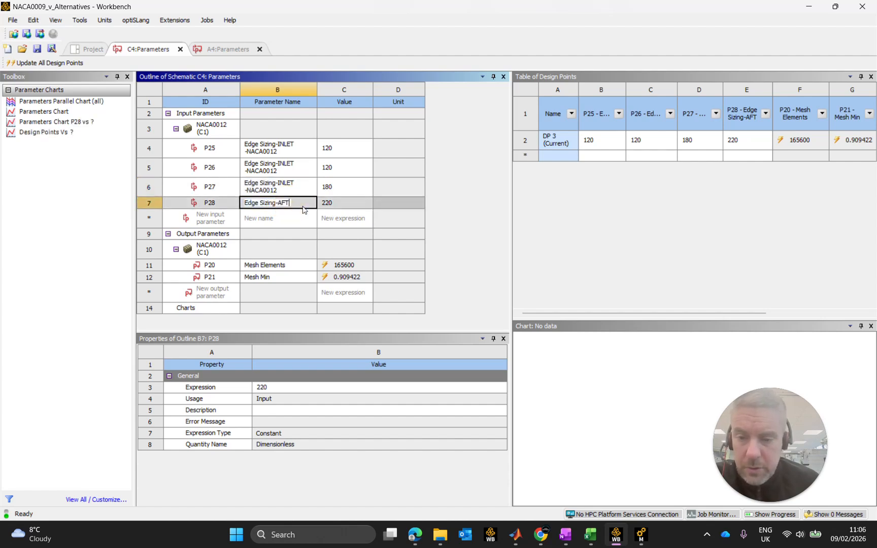
key(ctrl+a)
text(Edge Sizing-INLET-NACA0012)
key(Return)
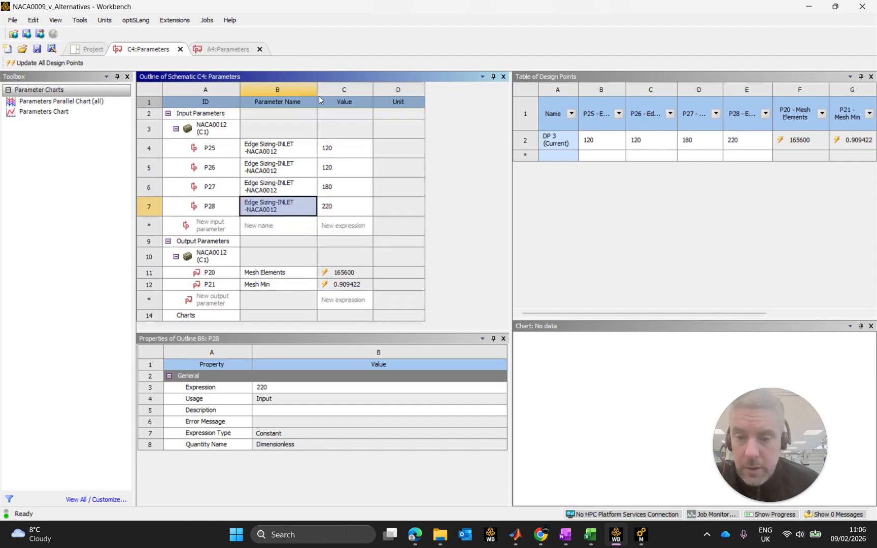
Widen the Parameter Name column to fit each name on one line and check the names of P25 to P28.
drag(318, 90, 345, 90)
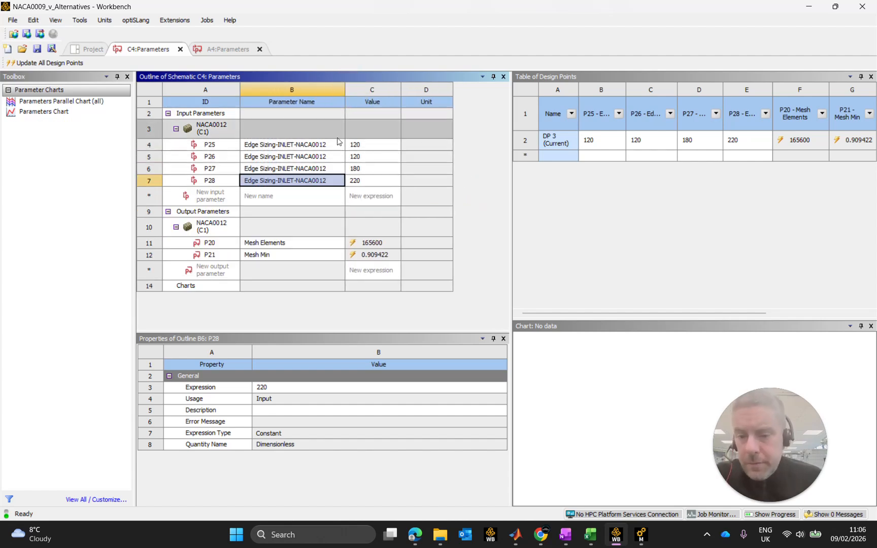
click(299, 147)
key(Down)
key(Down)
key(Down)
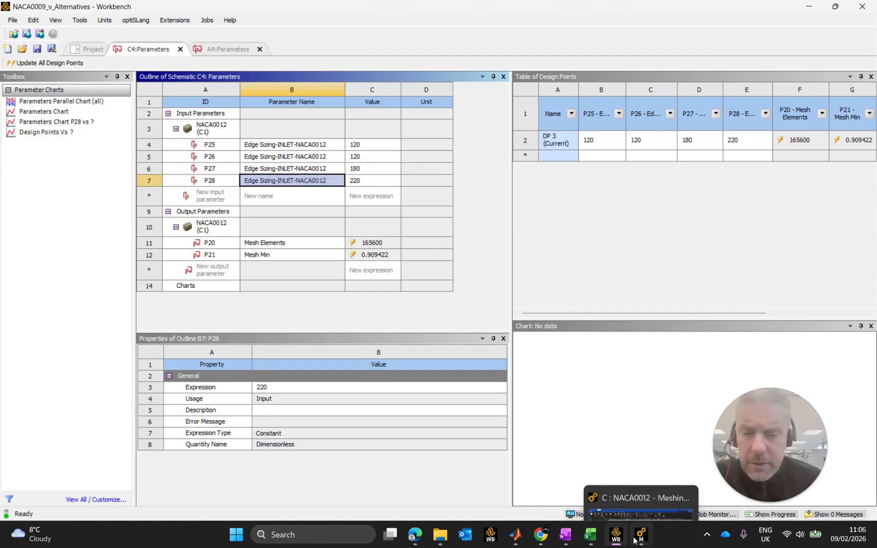
Switch to the Meshing editor and re-create the Number of Divisions parameters for Edge Sizing-GEN_FF, AFT, WALL and INLET.
mouse_move(614, 544)
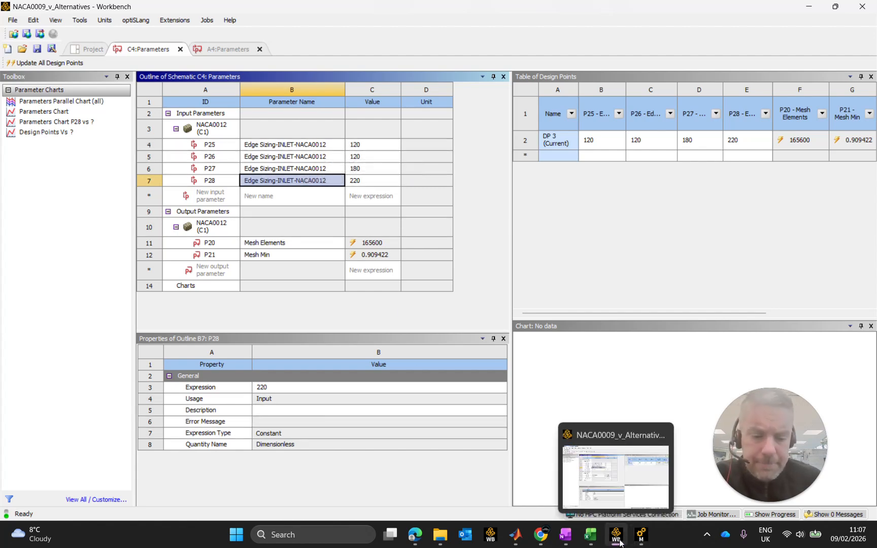
click(641, 535)
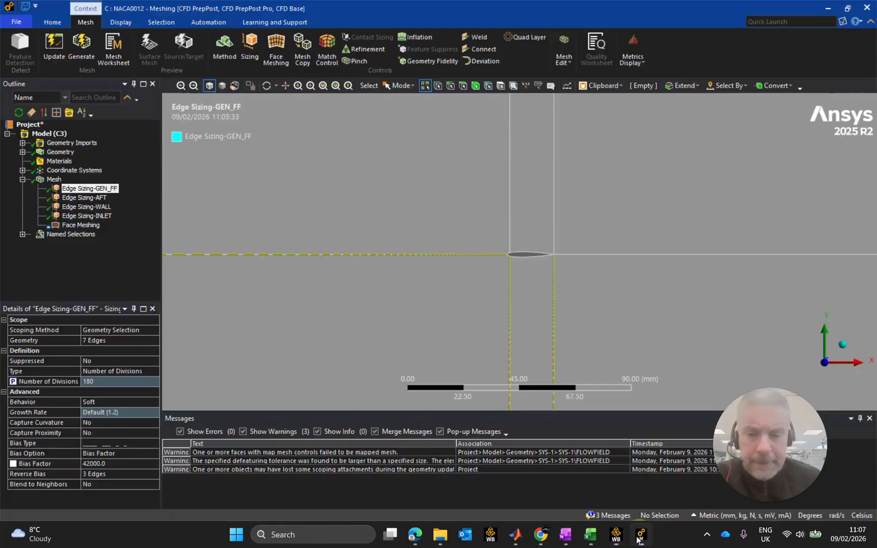
click(11, 384)
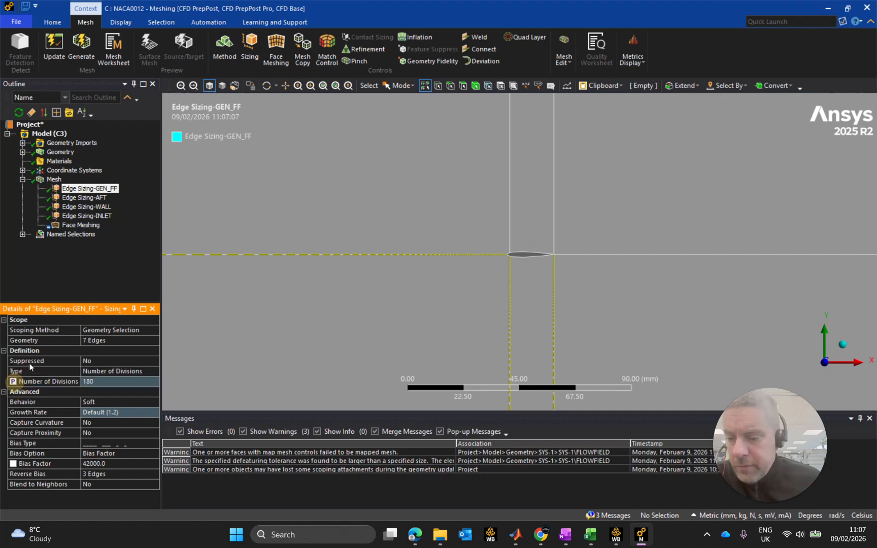
click(84, 198)
click(13, 384)
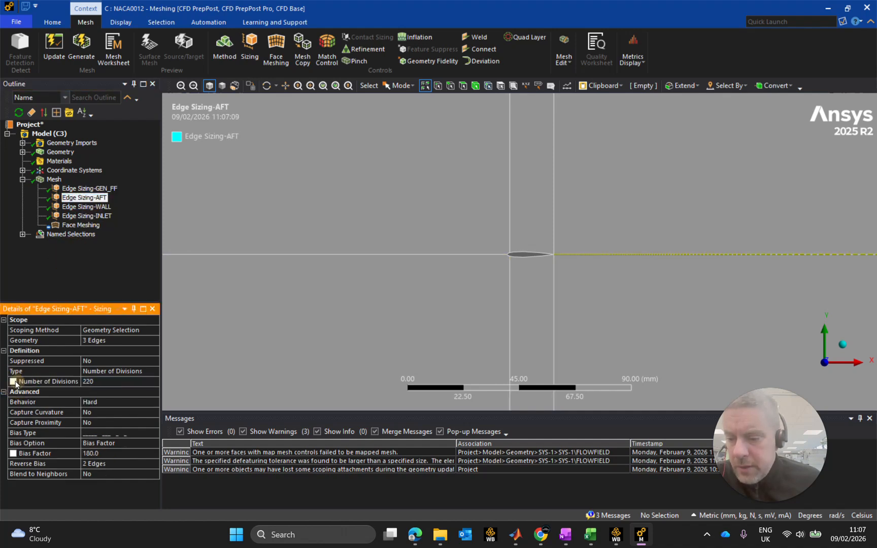
click(87, 207)
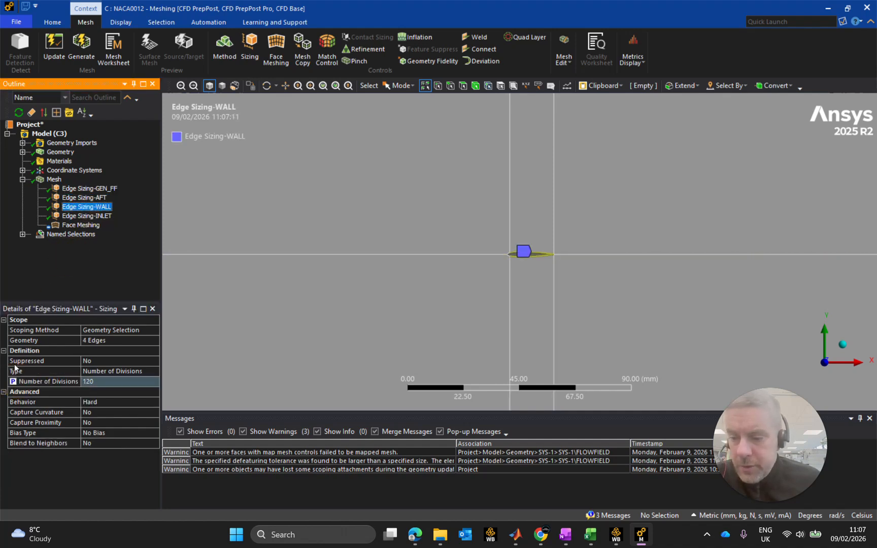
click(12, 383)
click(87, 216)
click(13, 382)
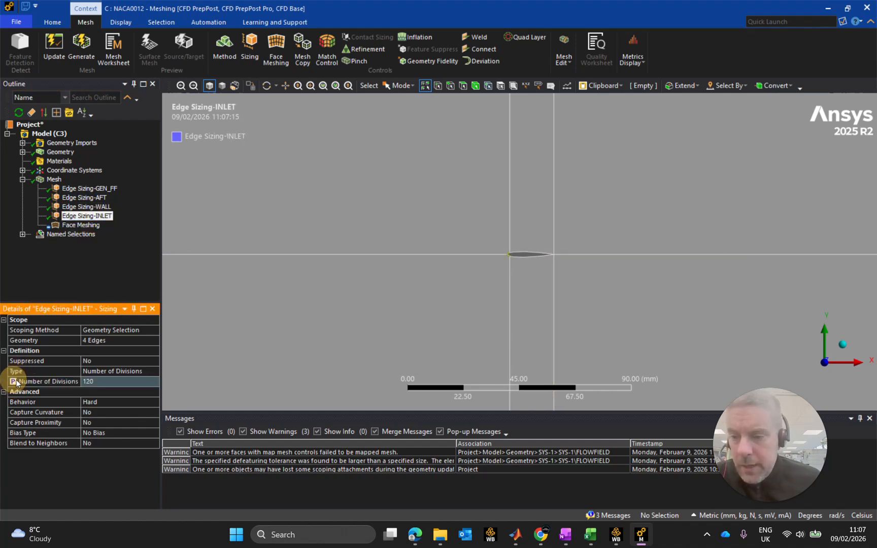
Switch to the Workbench parameter table and rename input parameter P29 as Edge Sizing-GEN_FF-NACA0012.
click(616, 534)
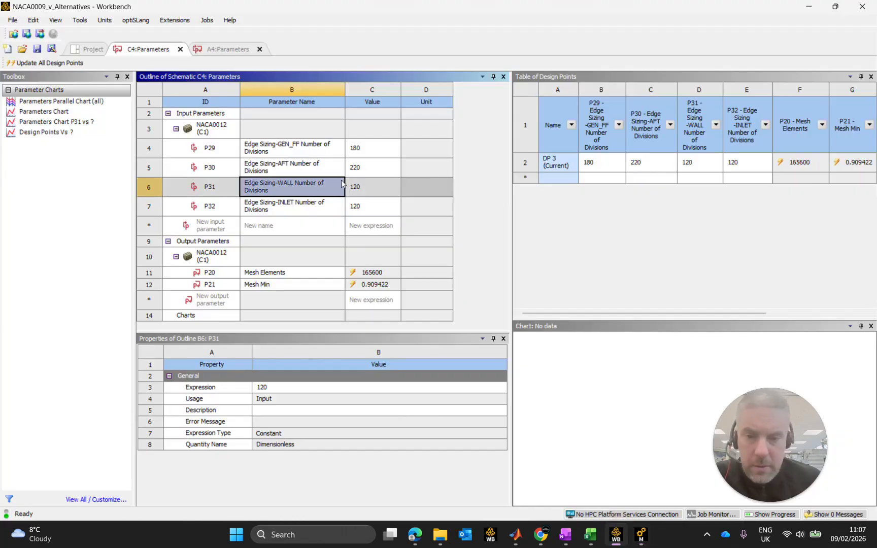
click(298, 148)
click(298, 147)
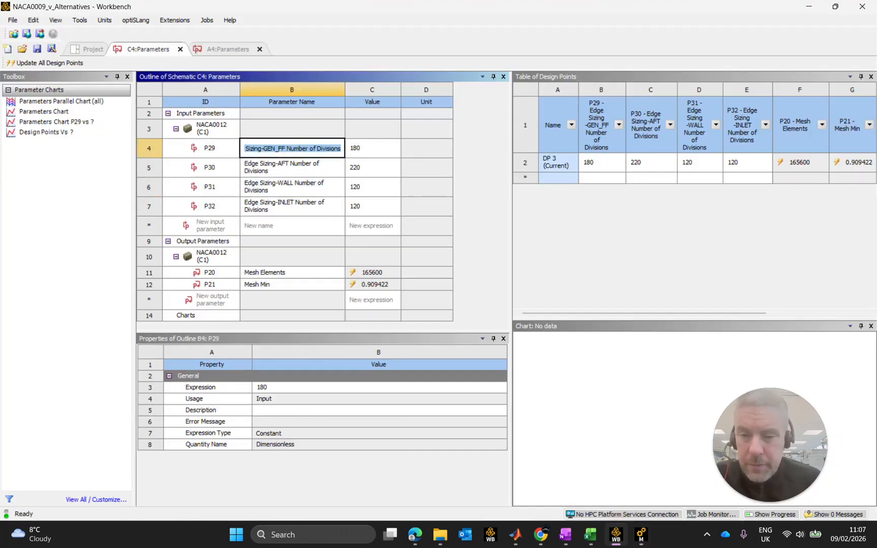
key(Home)
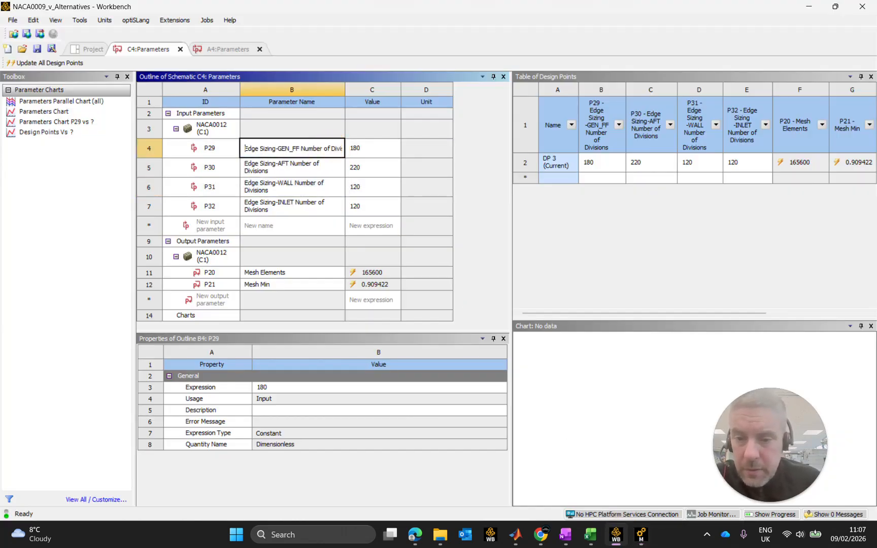
click(301, 148)
key(Delete)
key(Delete)
key(Delete)
key(Delete)
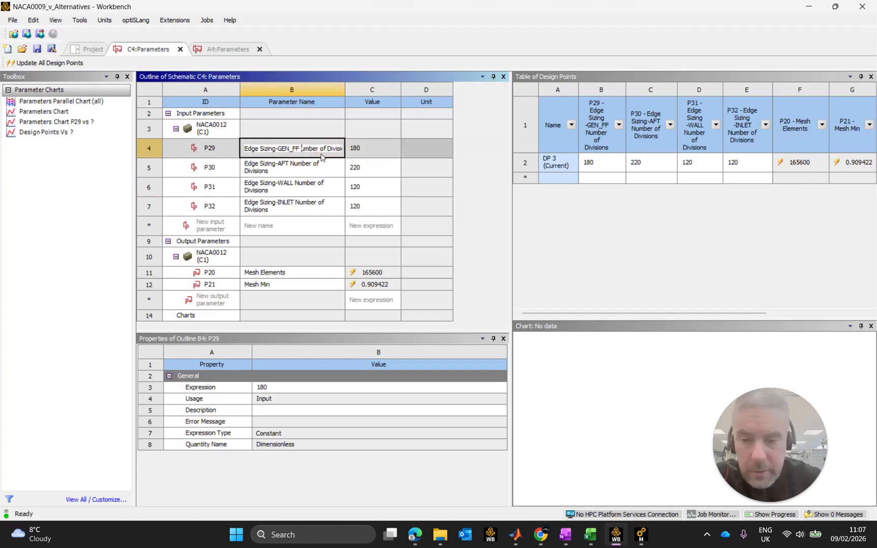
key(Delete)
key(Delete)
key(Delete)
key(Delete)
key(Delete)
key(Delete)
key(Delete)
key(Delete)
key(Delete)
key(Delete)
key(Delete)
key(Delete)
key(Delete)
key(Delete)
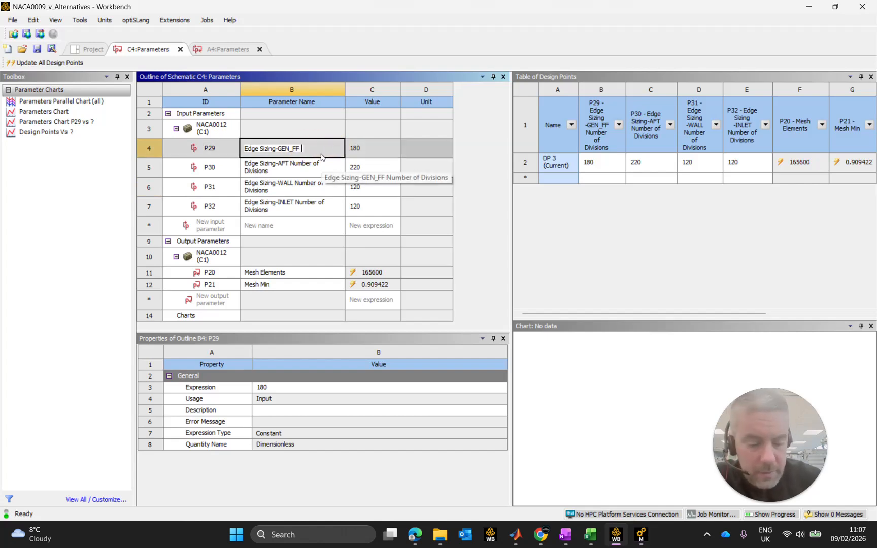
text(-NACA0012)
key(Return)
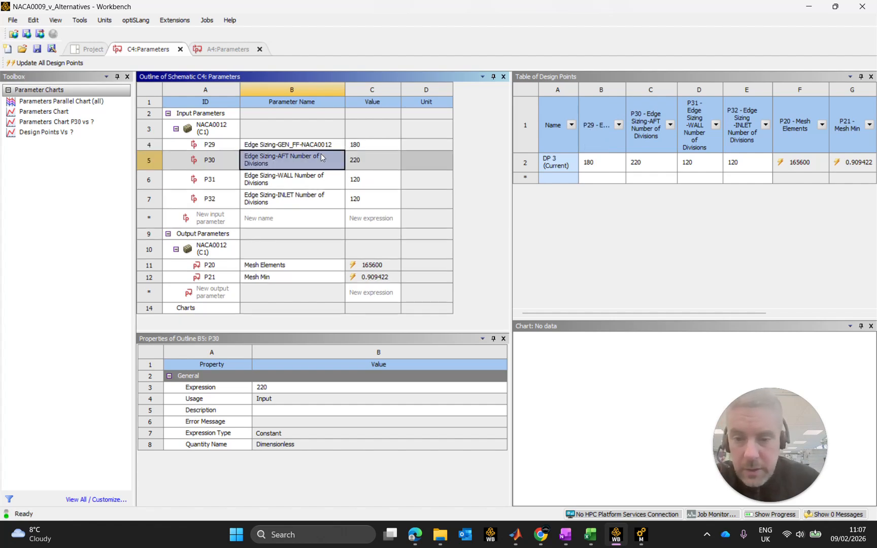
Rename input parameter P30 as Edge Sizing-AFT-NACA0012.
click(321, 153)
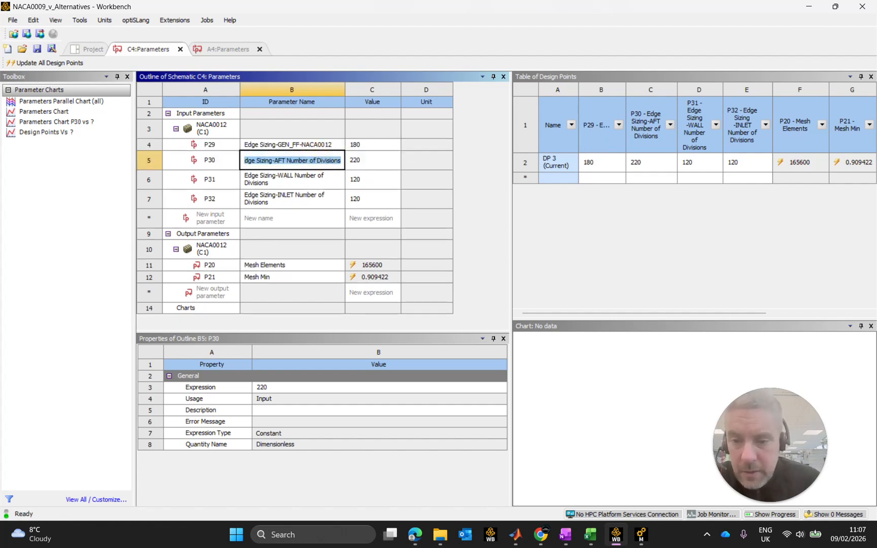
click(286, 160)
key(Delete)
key(Delete)
key(Delete)
key(Delete)
key(Delete)
key(Delete)
key(Delete)
key(Delete)
key(Delete)
key(Delete)
key(Delete)
key(Delete)
key(Delete)
key(Delete)
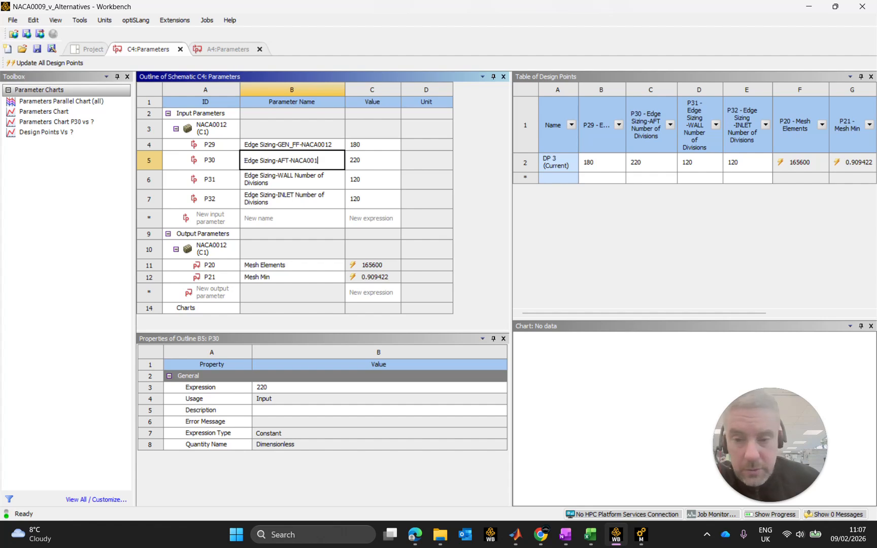
key(Return)
Rename input parameter P31 as Edge Sizing-WALL-NACA0012.
click(321, 175)
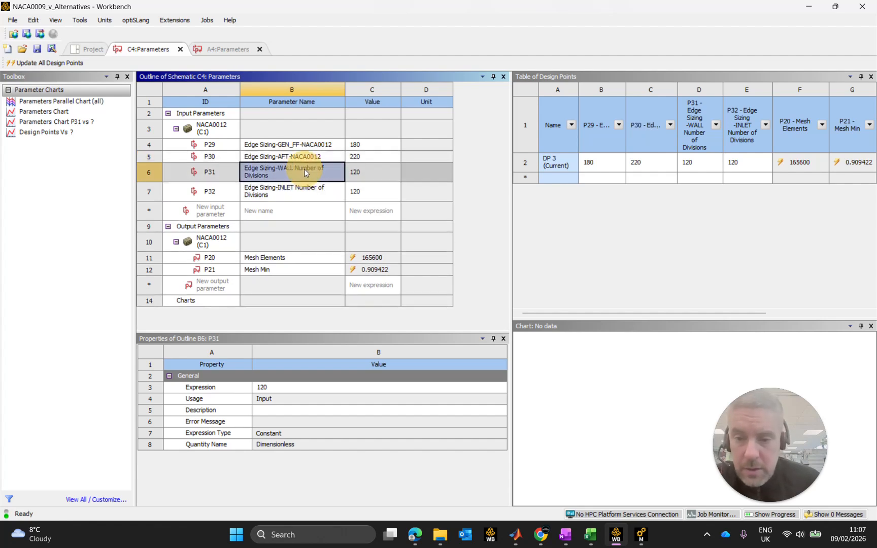
click(284, 175)
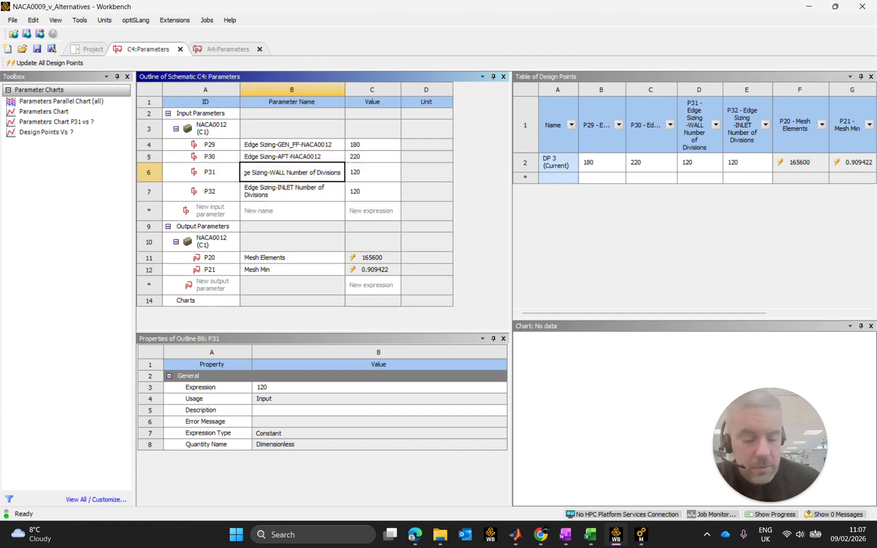
key(Delete)
key(Delete)
key(Delete)
key(Delete)
key(Delete)
key(Delete)
key(Delete)
key(Delete)
key(Delete)
key(Delete)
key(Delete)
key(Delete)
key(Delete)
key(Delete)
key(Delete)
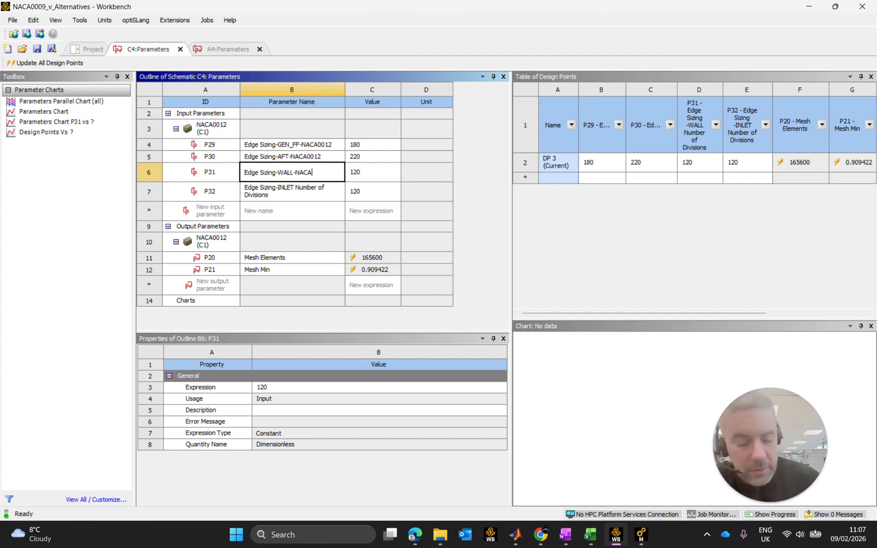
Rename input parameter P32 as Edge Sizing-INLET-NACA0012.
click(307, 191)
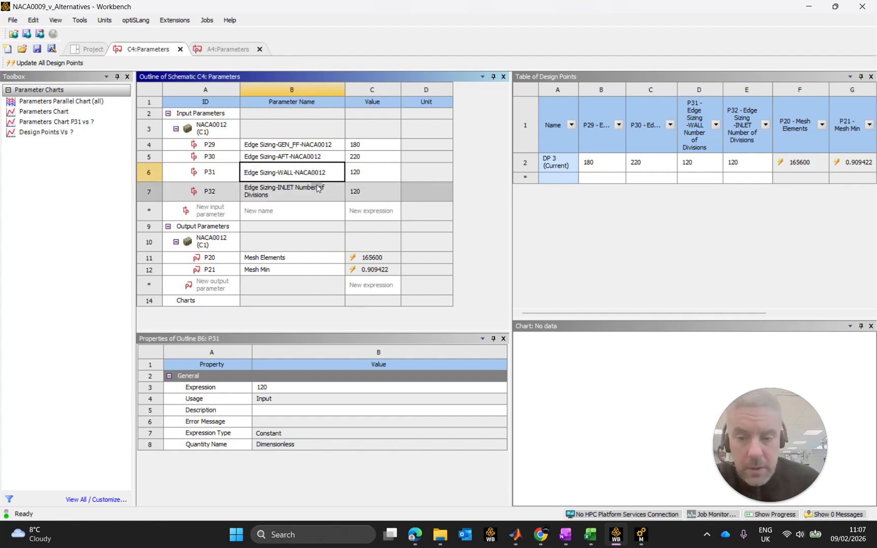
click(305, 181)
click(292, 186)
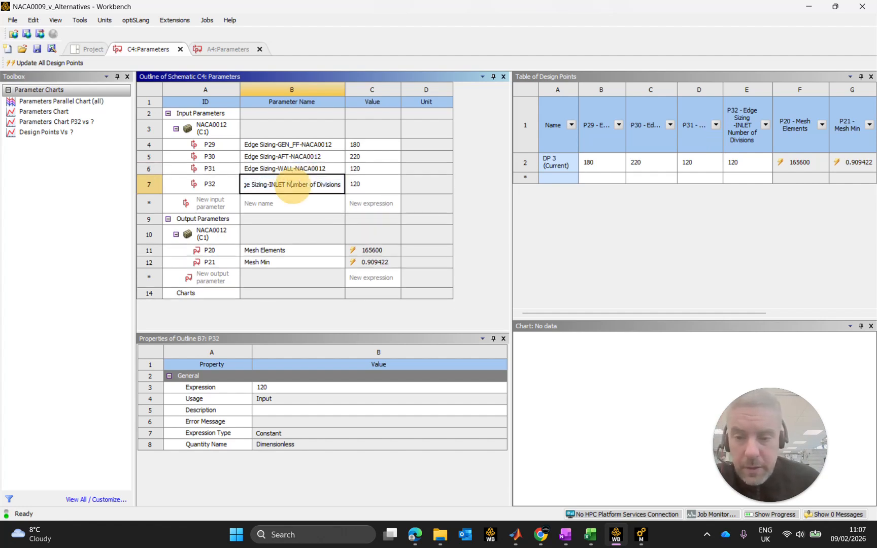
key(Delete)
key(Delete)
key(Delete)
key(Delete)
key(Delete)
key(Delete)
key(Delete)
key(Delete)
key(Delete)
key(Delete)
key(Delete)
key(Delete)
key(Delete)
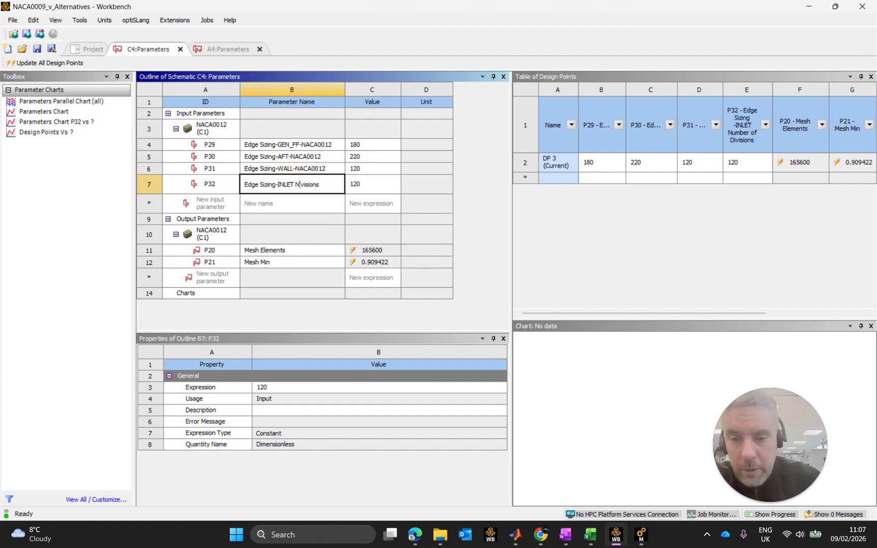
key(Delete)
key(Delete)
key(Delete)
key(Delete)
key(Delete)
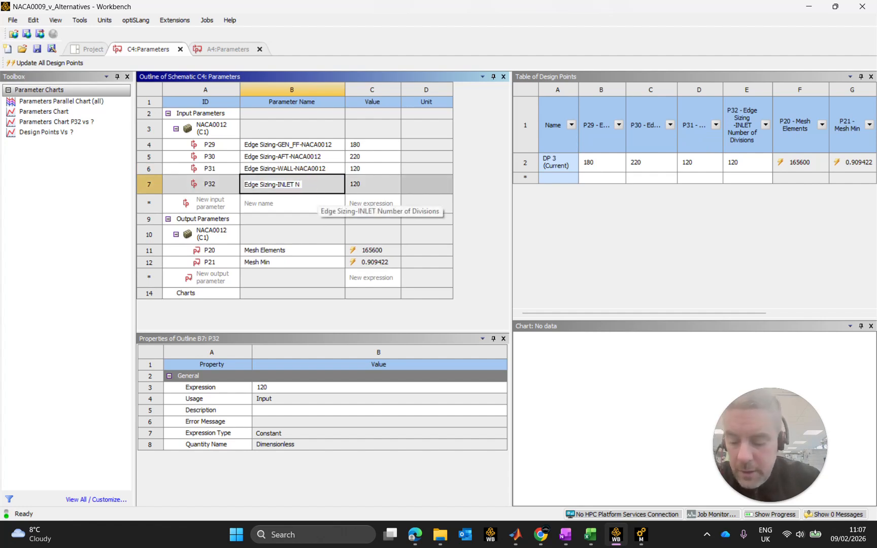
text(ACA0012)
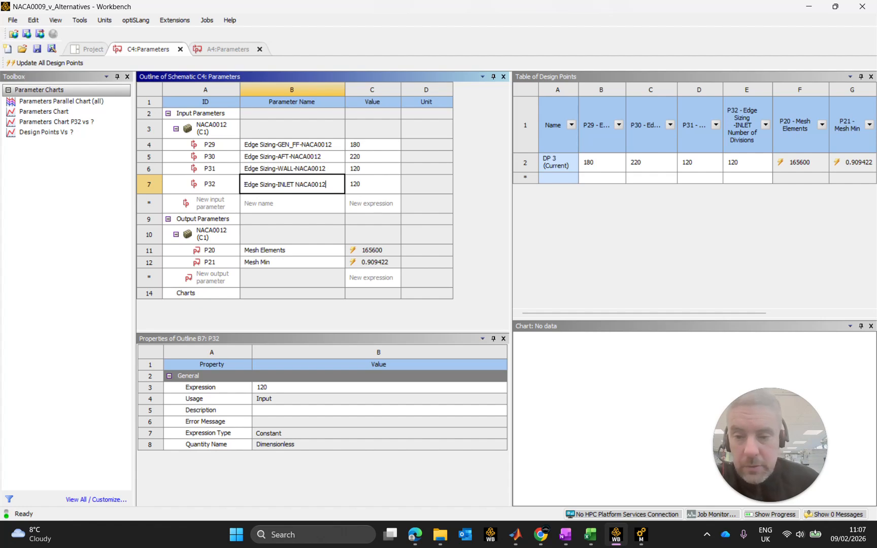
click(297, 184)
key(BackSpace)
text(-)
key(Return)
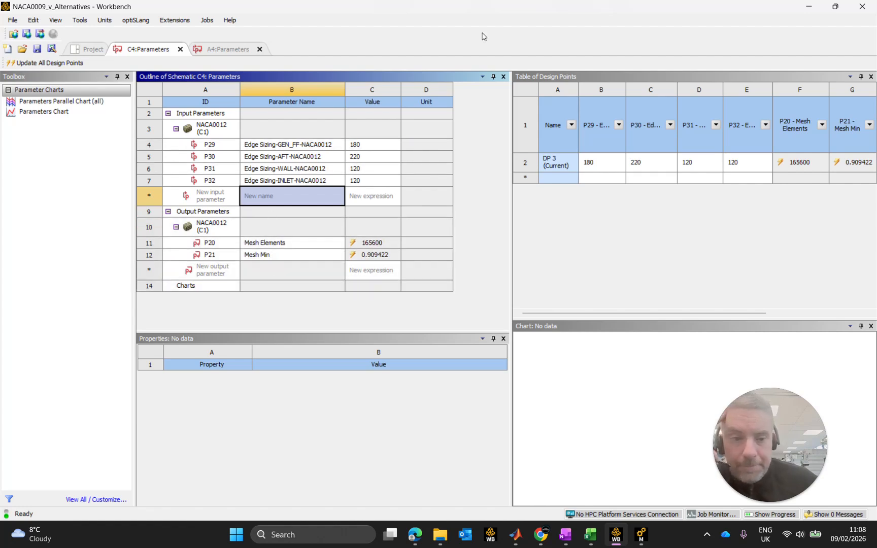
Close the C4 and A4 parameter tables to return to the project schematic.
click(181, 49)
click(181, 49)
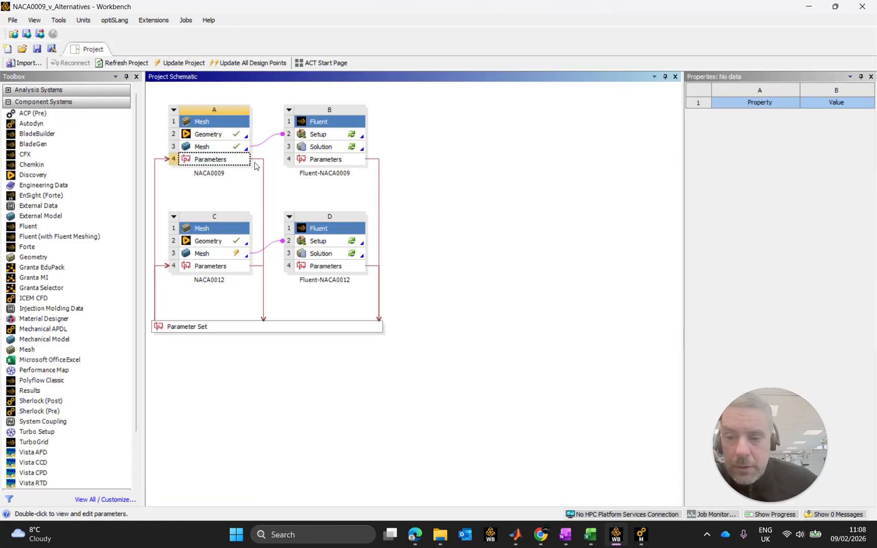
click(501, 237)
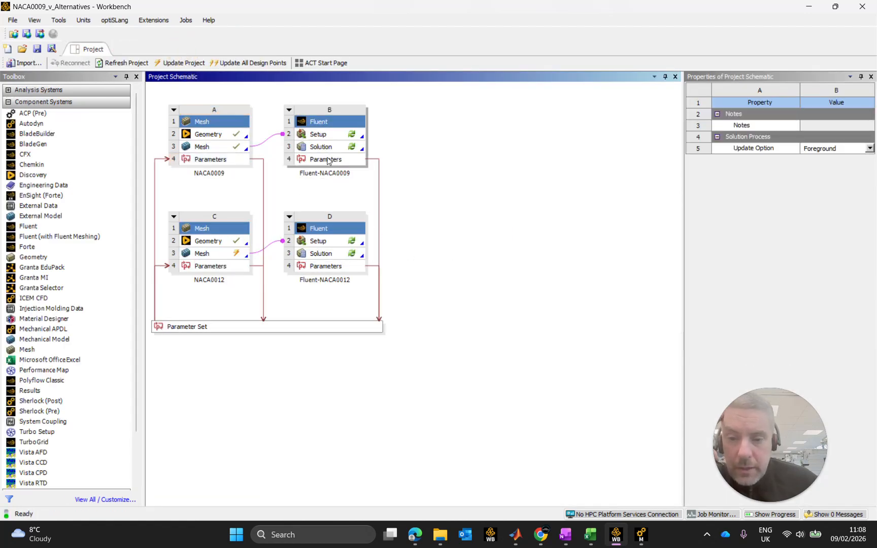
Open the Fluent-NACA0009 parameters and rename output parameter P9 as max-yplus-NACA0009.
double_click(327, 160)
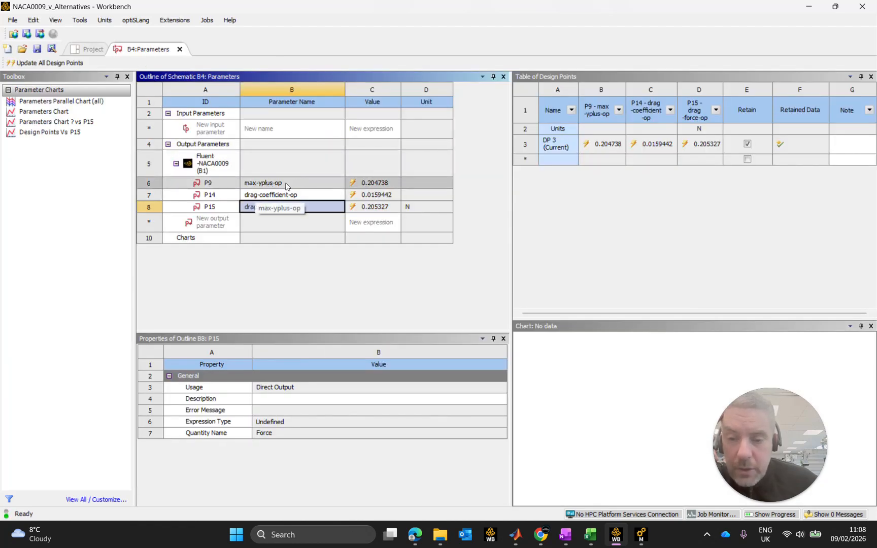
double_click(286, 183)
click(285, 183)
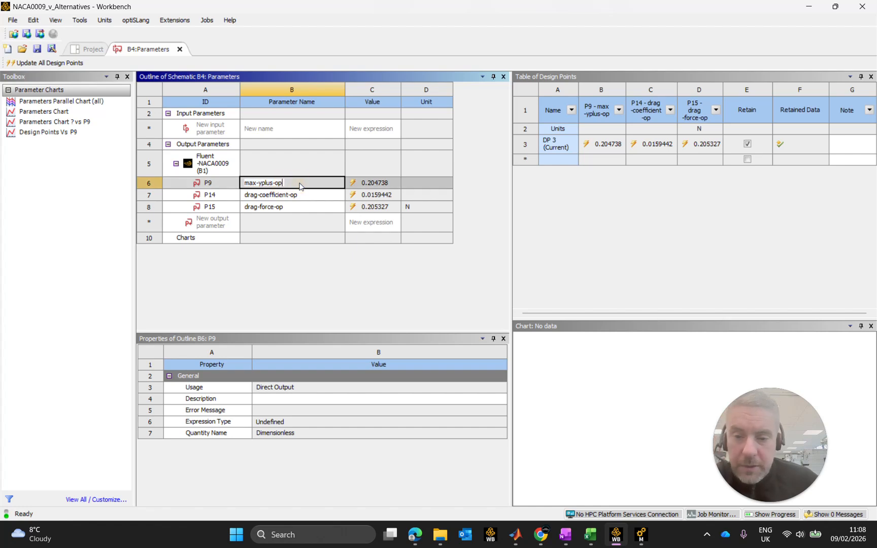
key(BackSpace)
key(BackSpace)
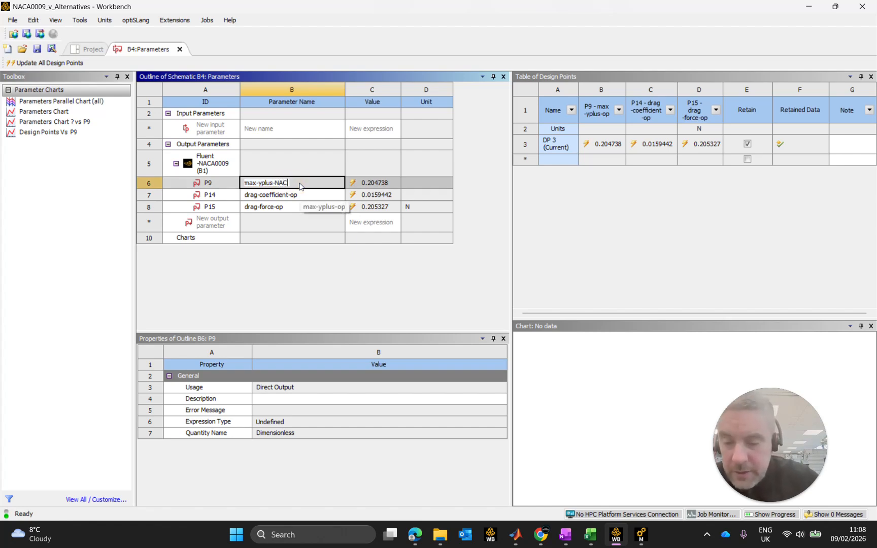
text(NACA0009)
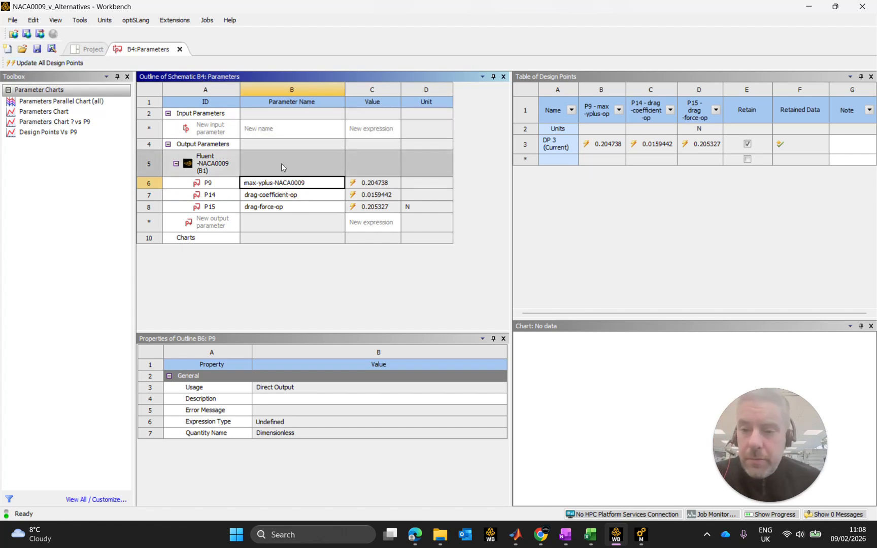
Rename output parameter P14 as drag-coefficient-NACA0009.
click(304, 197)
click(304, 198)
click(298, 198)
key(BackSpace)
key(BackSpace)
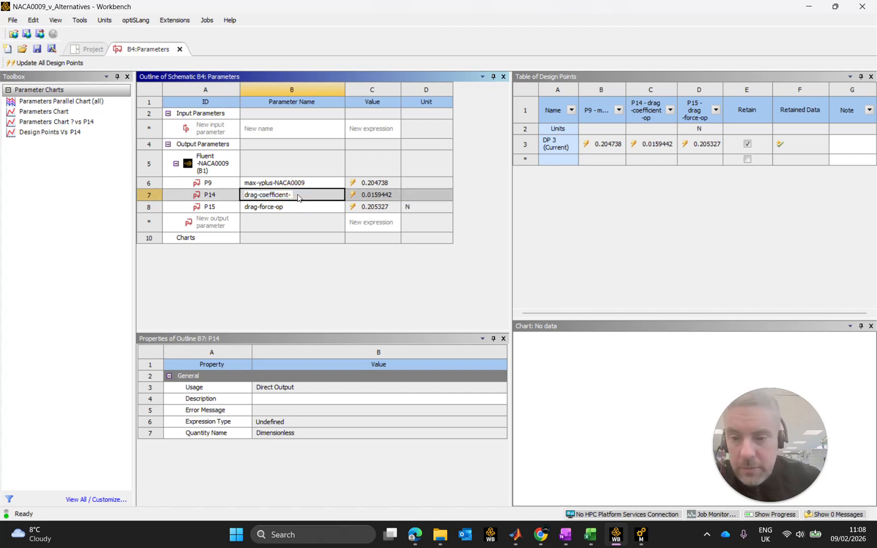
text(NACA)
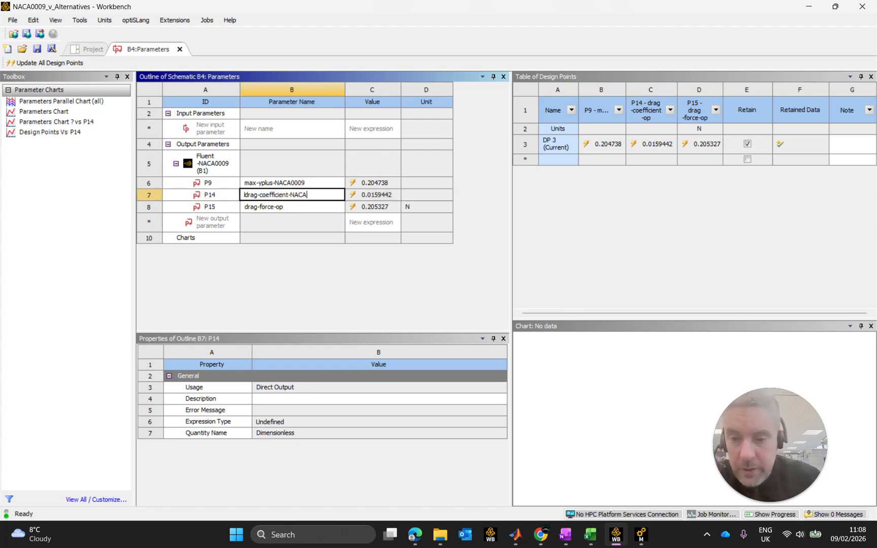
text(0009)
key(Return)
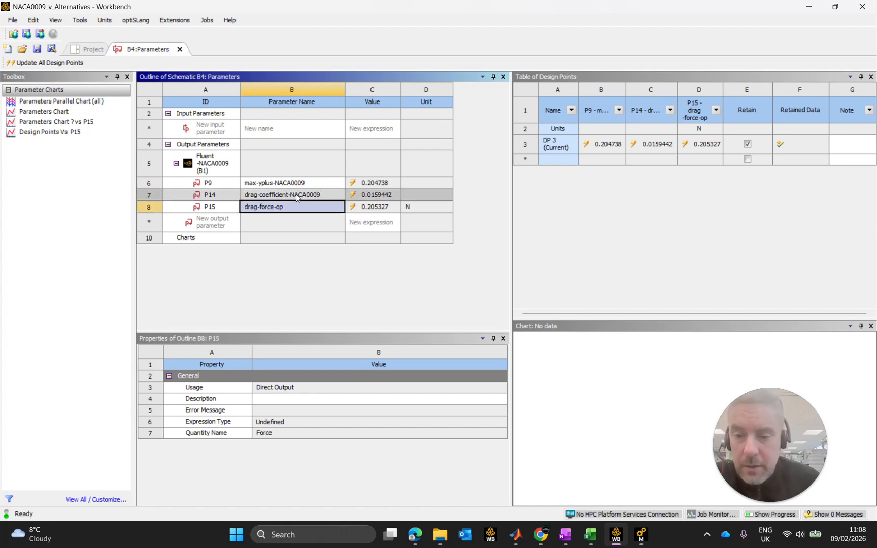
Rename output parameter P15 as drag-force-NACA0009 and close the Fluent-NACA0009 parameter table.
click(277, 207)
click(278, 208)
click(283, 207)
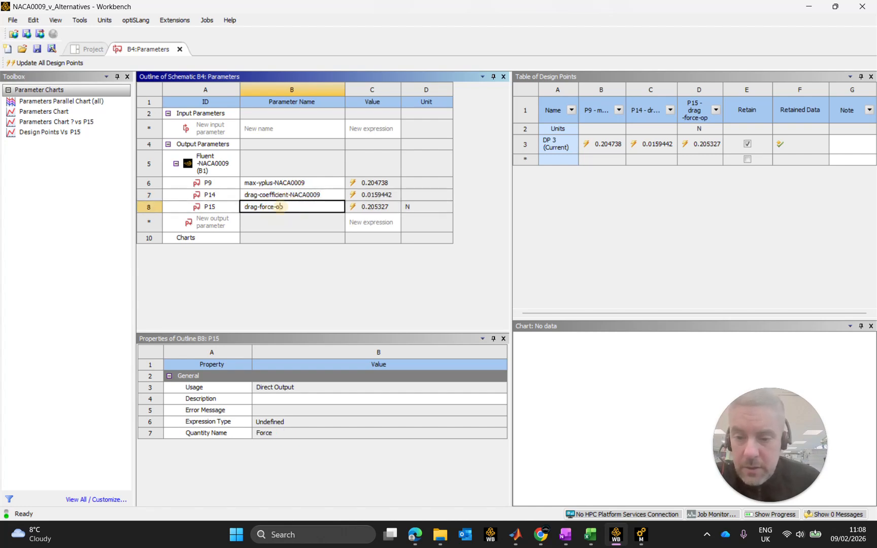
click(285, 207)
key(BackSpace)
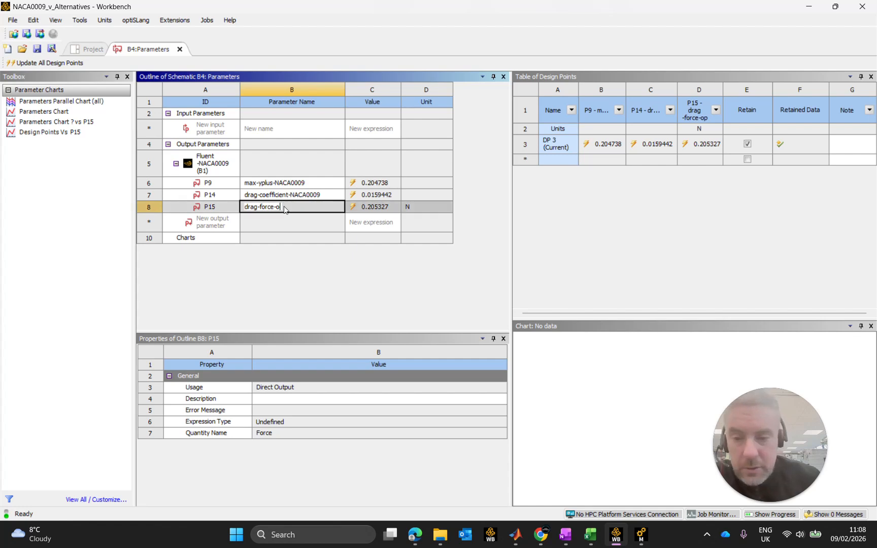
text(NACA0009)
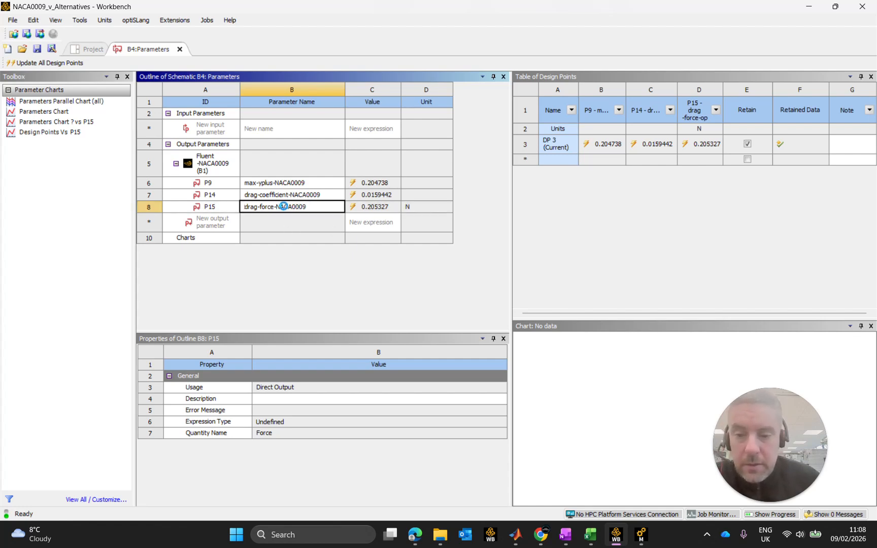
key(Return)
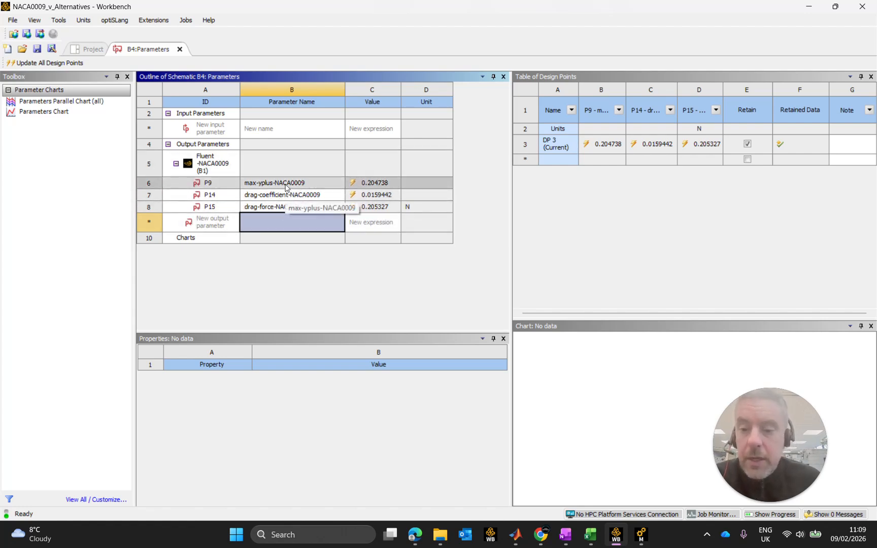
click(179, 50)
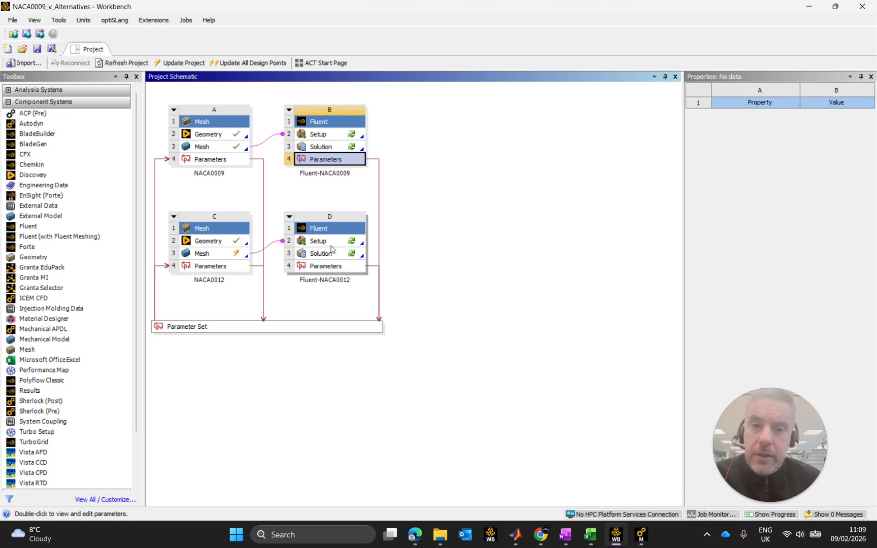
Open the Fluent-NACA0012 parameters and rename output parameter P22 as max-yplus-NACA0012.
double_click(329, 266)
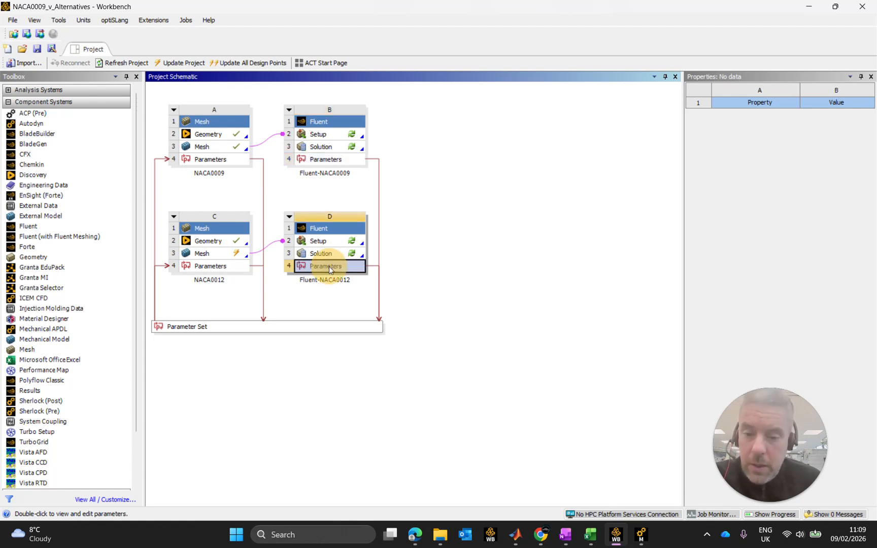
click(270, 182)
click(284, 186)
click(284, 184)
key(BackSpace)
key(BackSpace)
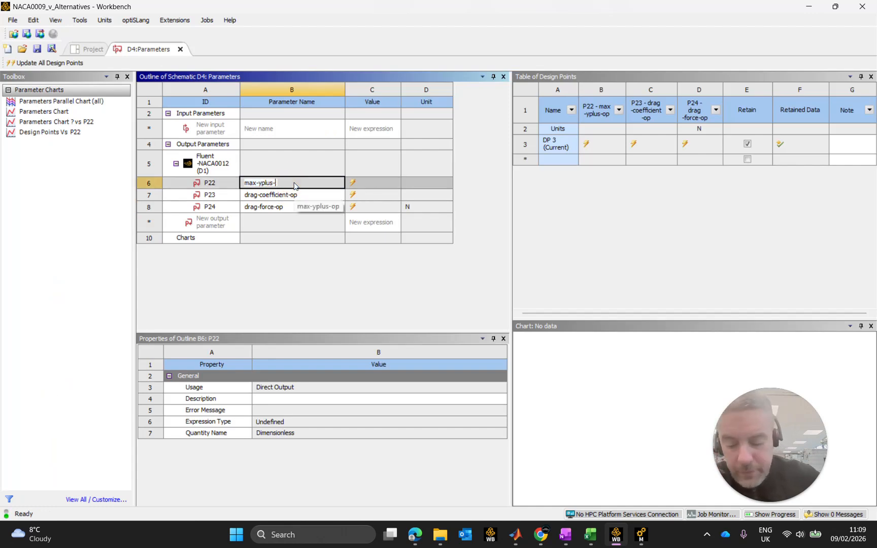
text(NACA0012)
key(Return)
Rename output parameter P23 as drag-coefficient-NACA0012.
click(294, 197)
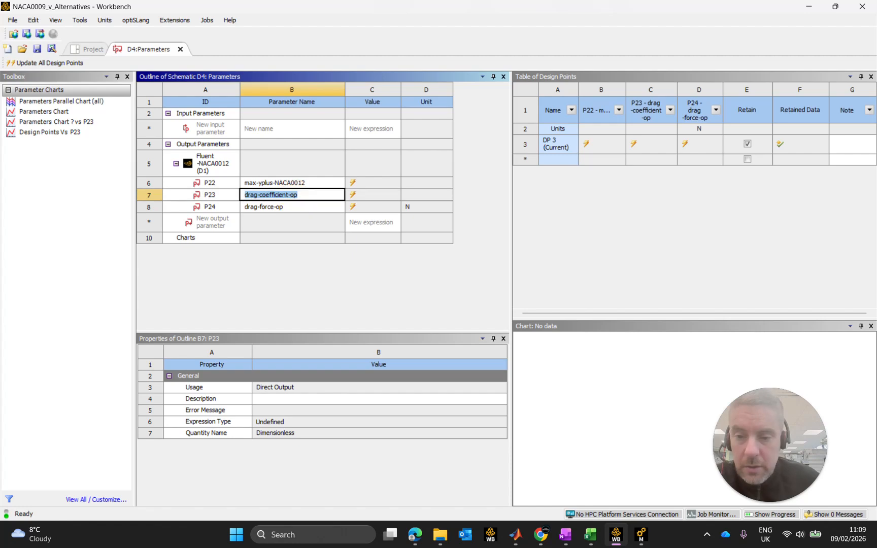
click(297, 198)
key(BackSpace)
key(BackSpace)
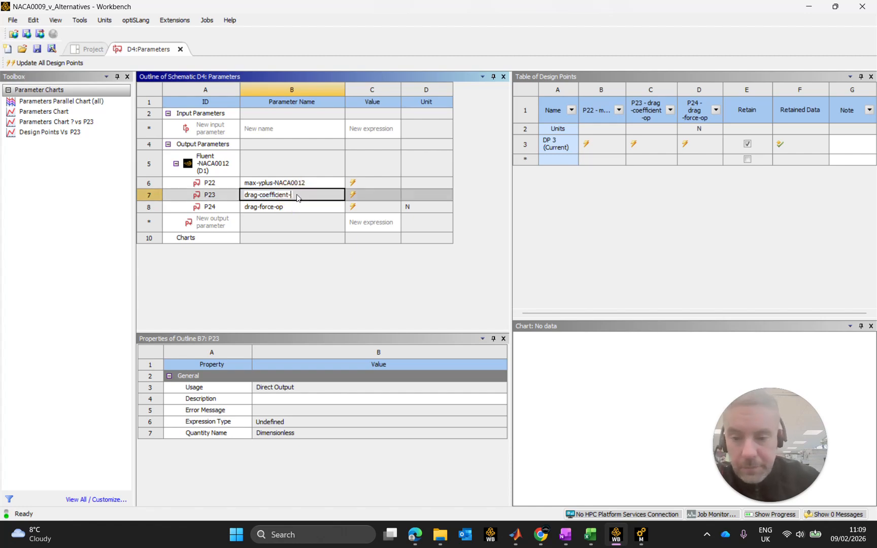
text(NACA)
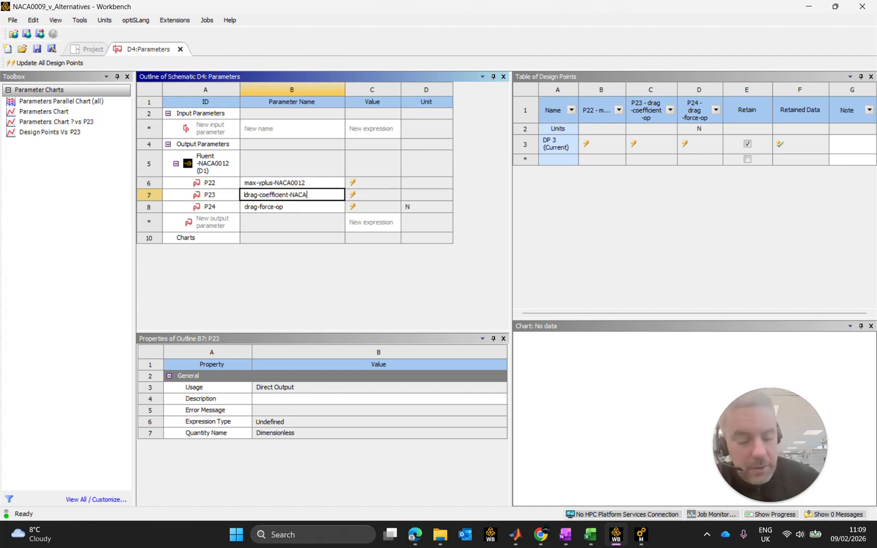
text(0012)
key(Return)
Rename output parameter P24 as drag-force-NACA0012 and close the Fluent-NACA0012 parameter table.
click(274, 207)
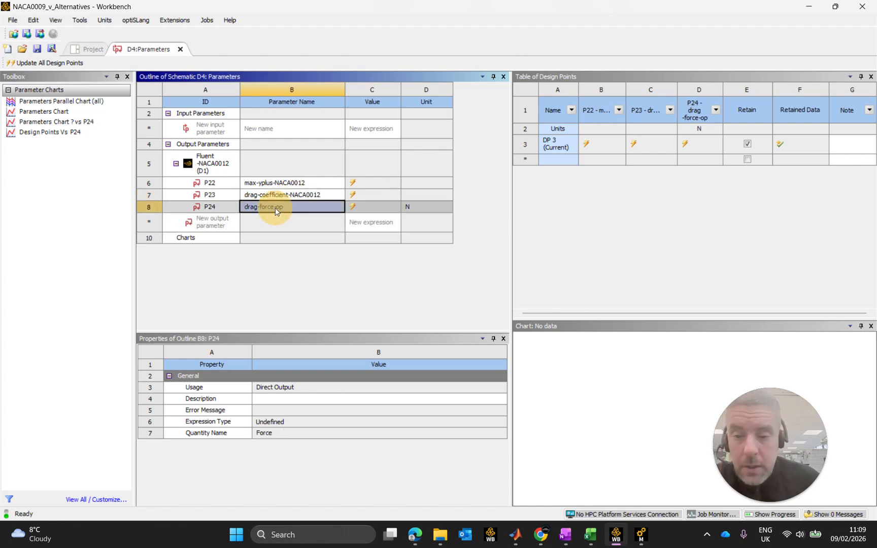
click(274, 207)
double_click(280, 206)
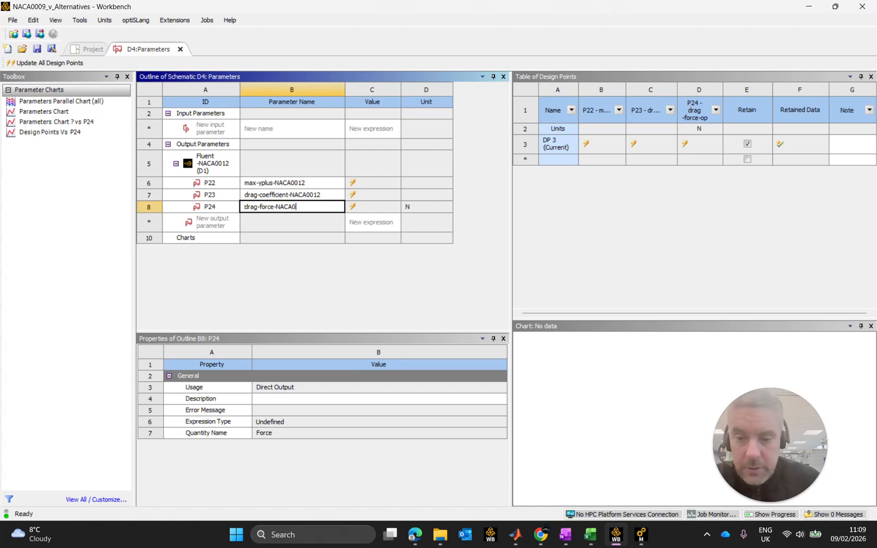
text(NACA0012)
key(Return)
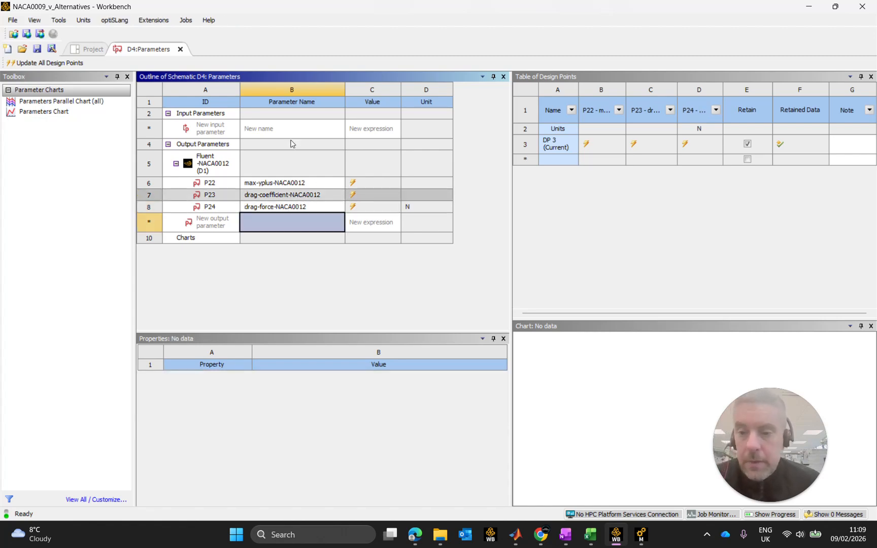
click(182, 49)
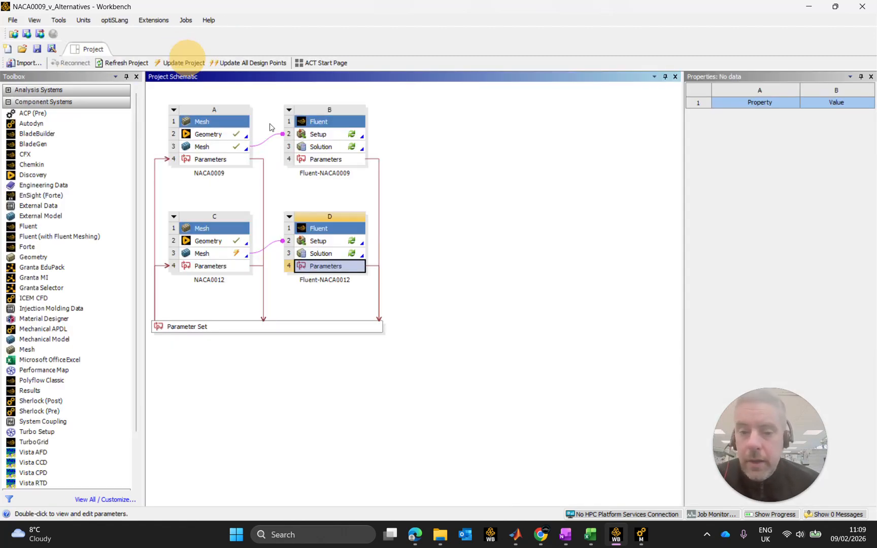
Open the full Parameter Set, close the parameter properties pane and narrow the parameter outline to give the design points table more room.
click(325, 326)
double_click(328, 328)
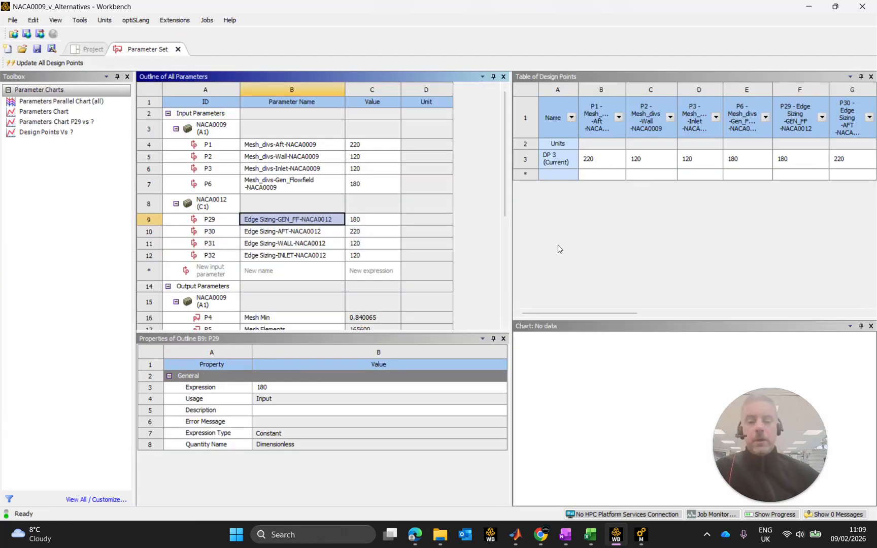
drag(506, 124, 459, 120)
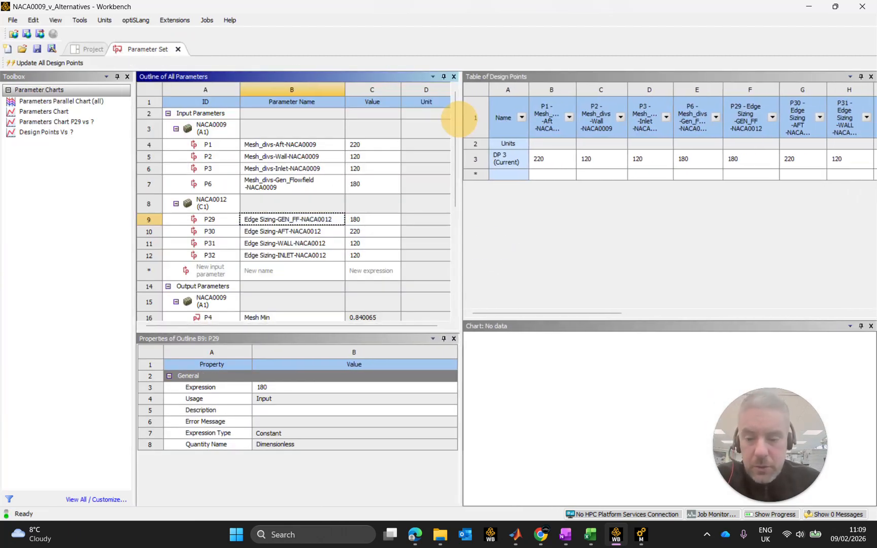
click(454, 338)
drag(459, 269, 374, 243)
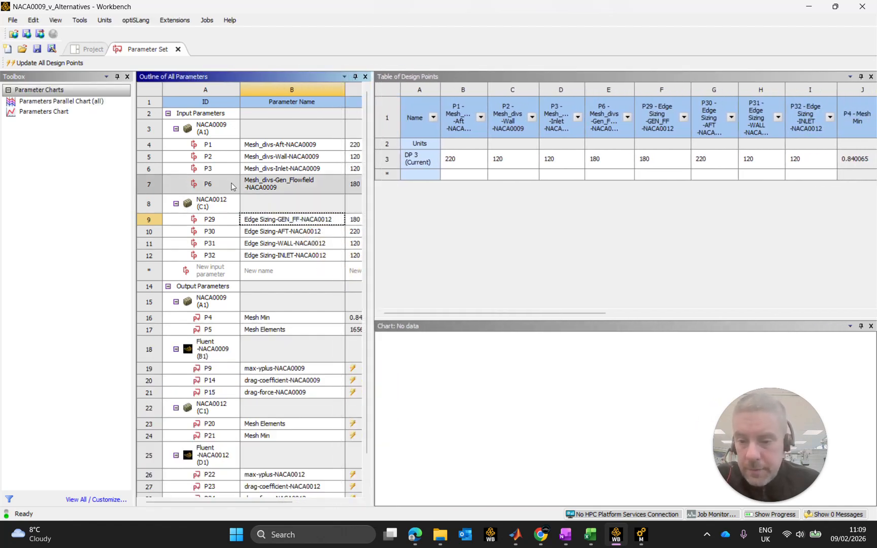
mouse_move(239, 85)
mouse_down()
mouse_move(219, 84)
mouse_move(232, 87)
mouse_up()
drag(338, 89, 322, 90)
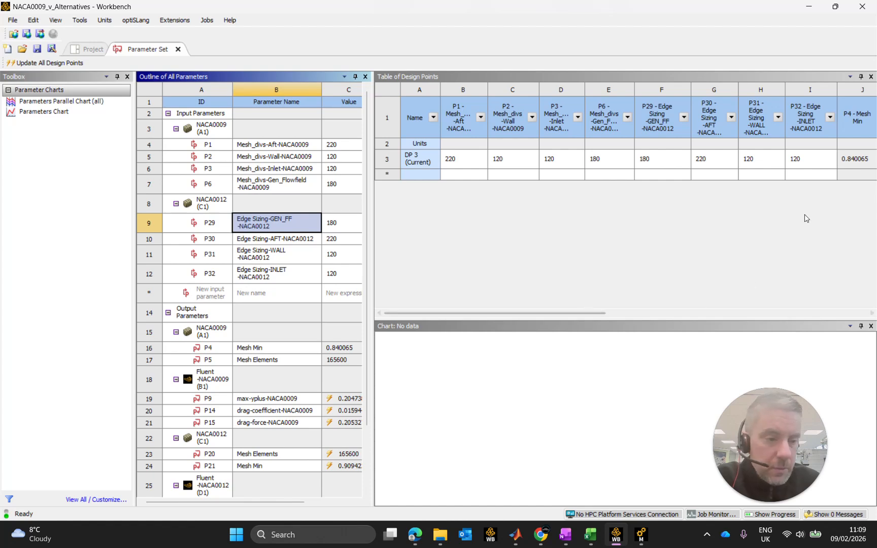
click(864, 209)
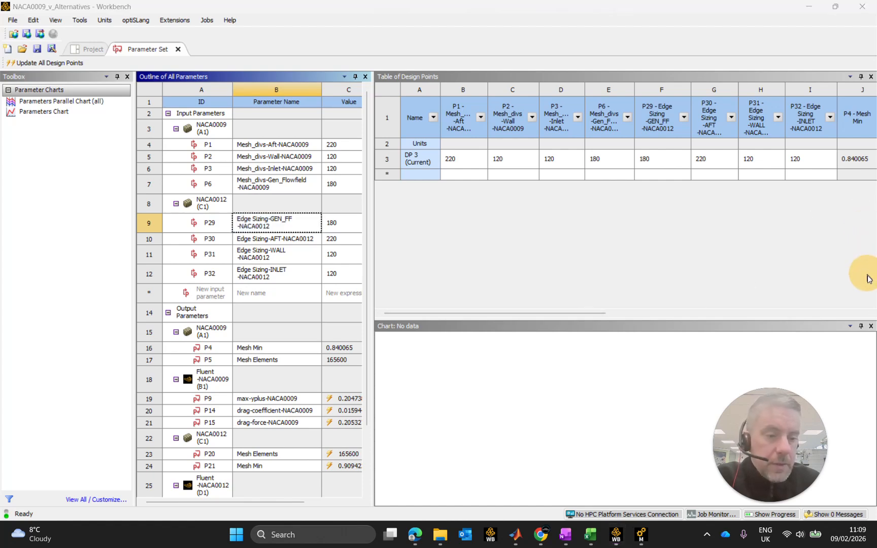
drag(597, 318, 771, 317)
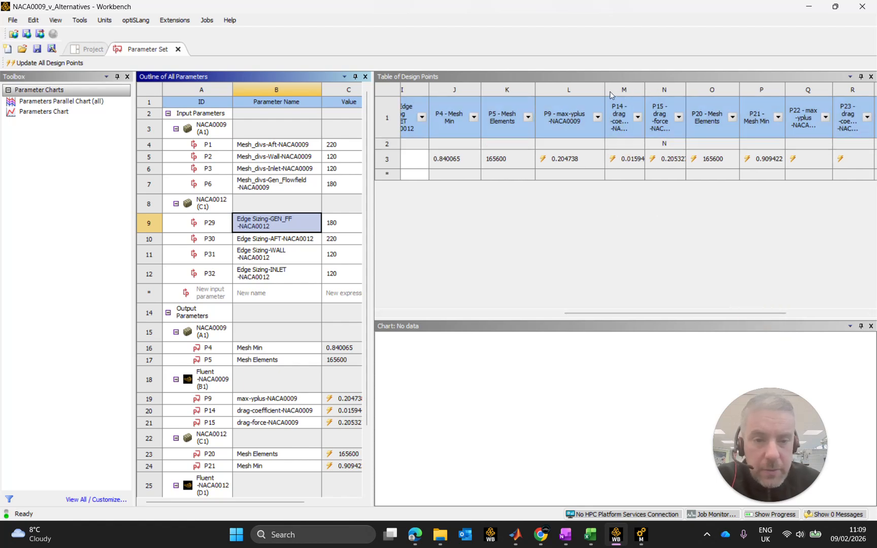
Resize the design points table columns to show the drag coefficient and drag force names for NACA0009 and NACA0012.
drag(604, 90, 710, 89)
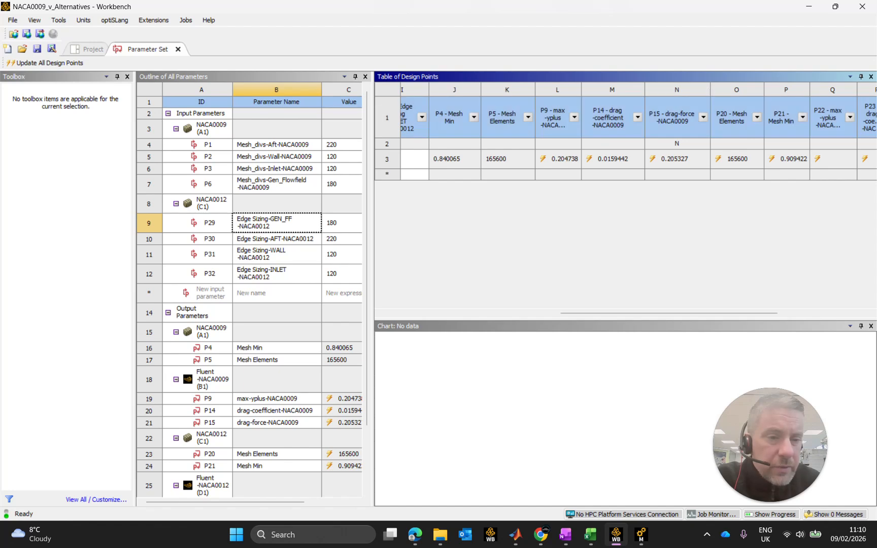
drag(710, 89, 708, 90)
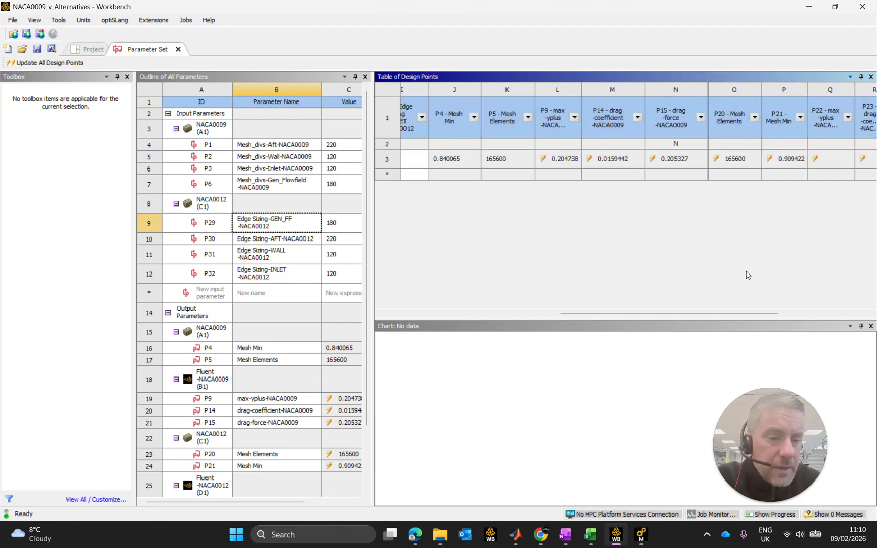
drag(737, 313, 794, 307)
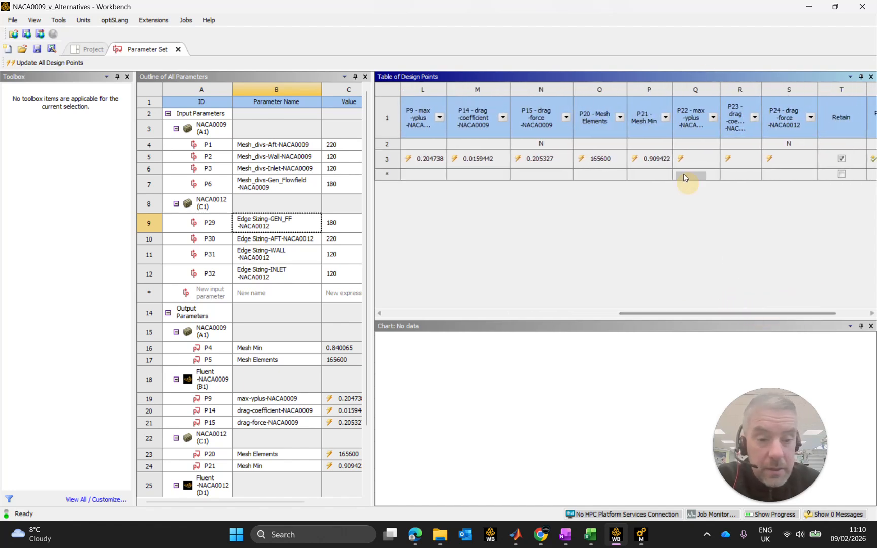
drag(762, 89, 796, 89)
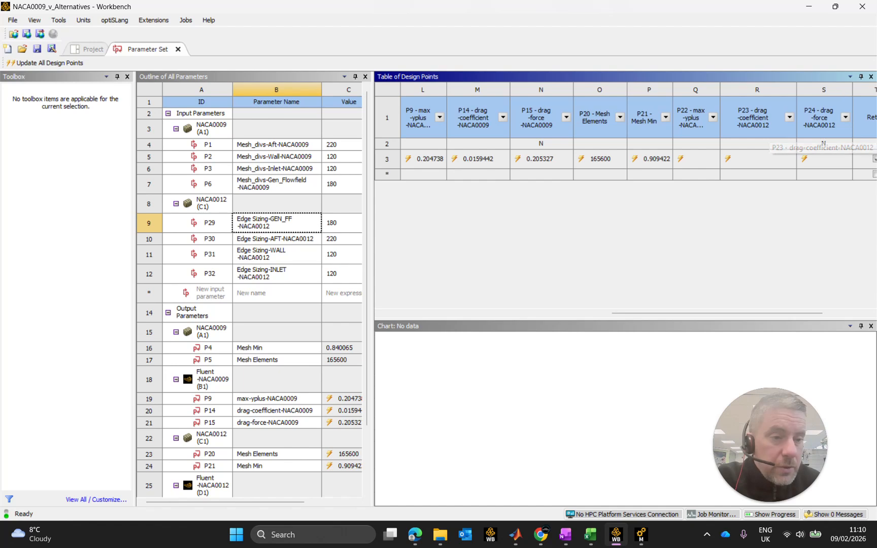
drag(852, 91, 860, 92)
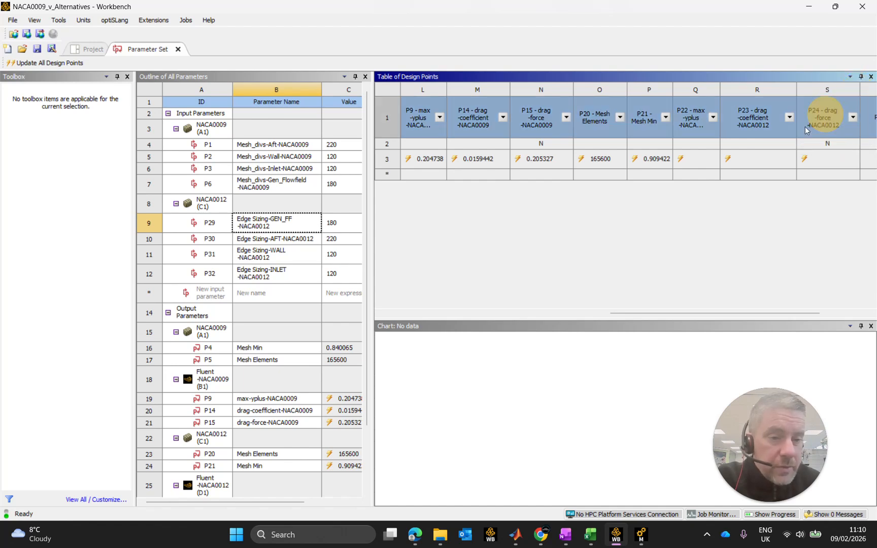
Check the paired NACA0009 and NACA0012 drag cells in the design point row and narrow the P23 and P24 columns.
click(460, 159)
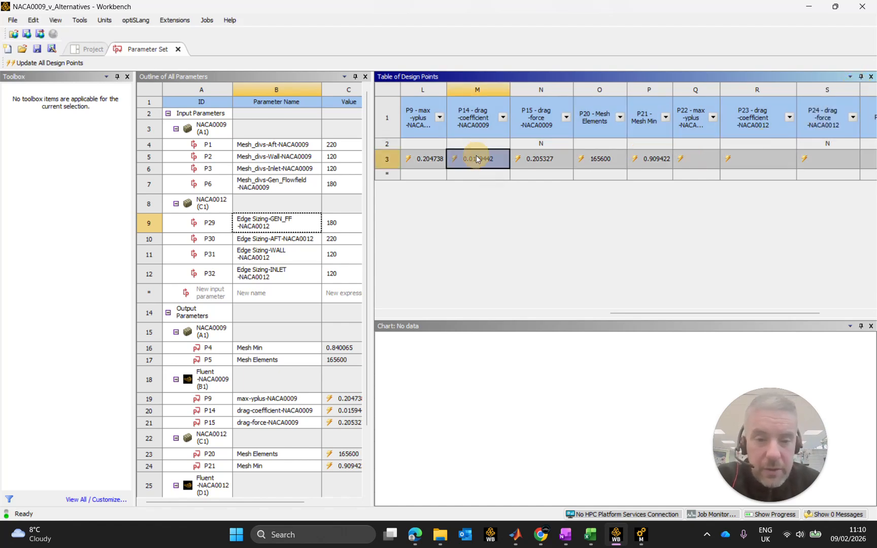
click(754, 159)
click(534, 159)
click(834, 156)
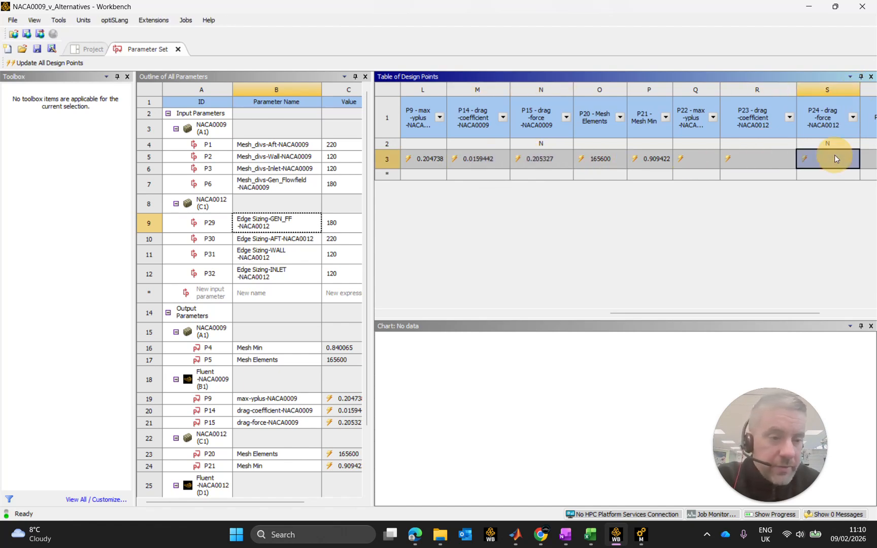
drag(795, 89, 778, 88)
drag(844, 87, 840, 87)
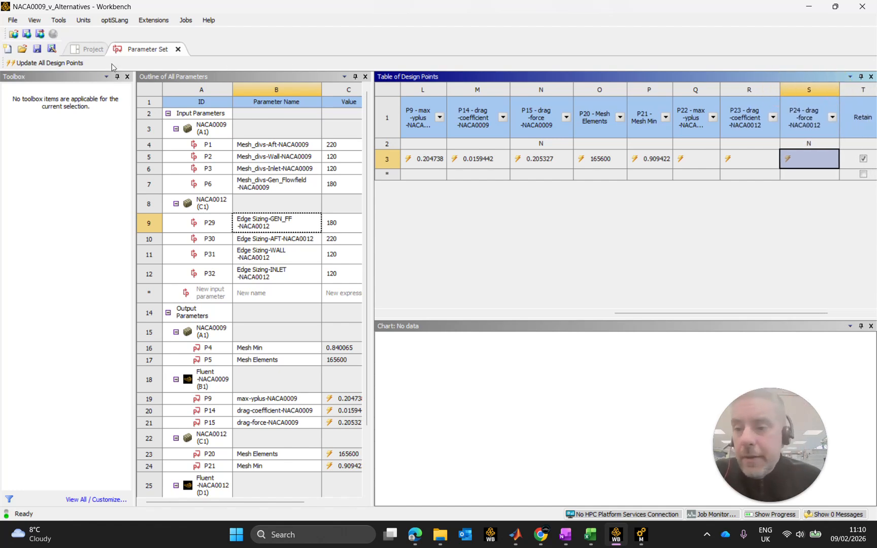
Close and reopen the Parameter Set, update all design points and agree to let open editors close.
click(179, 49)
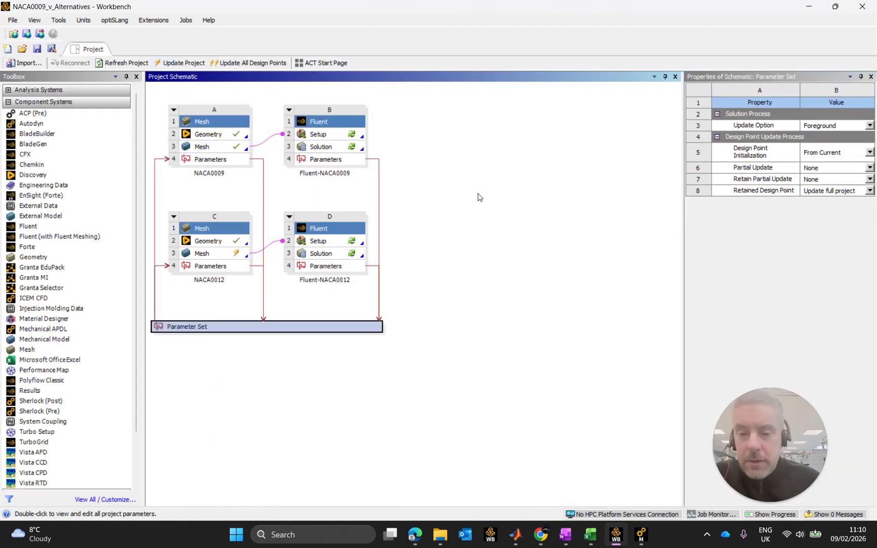
click(485, 219)
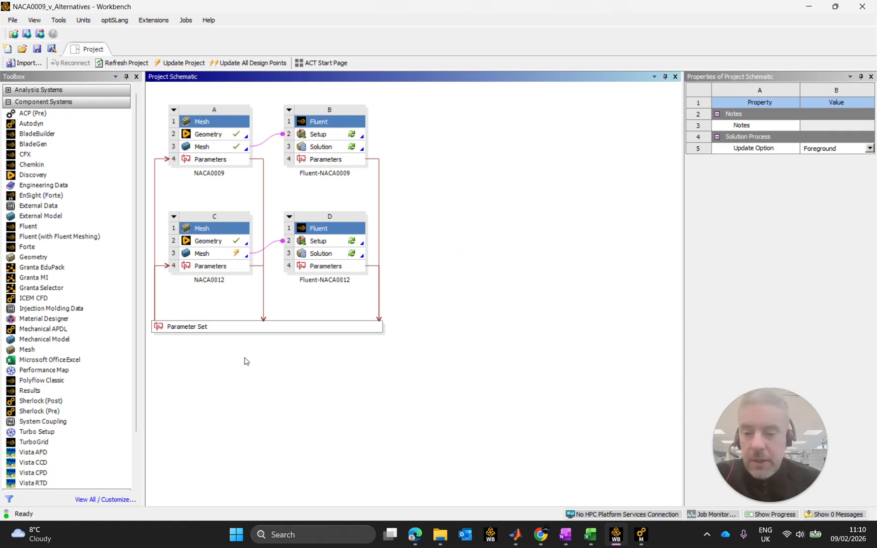
click(229, 326)
double_click(228, 327)
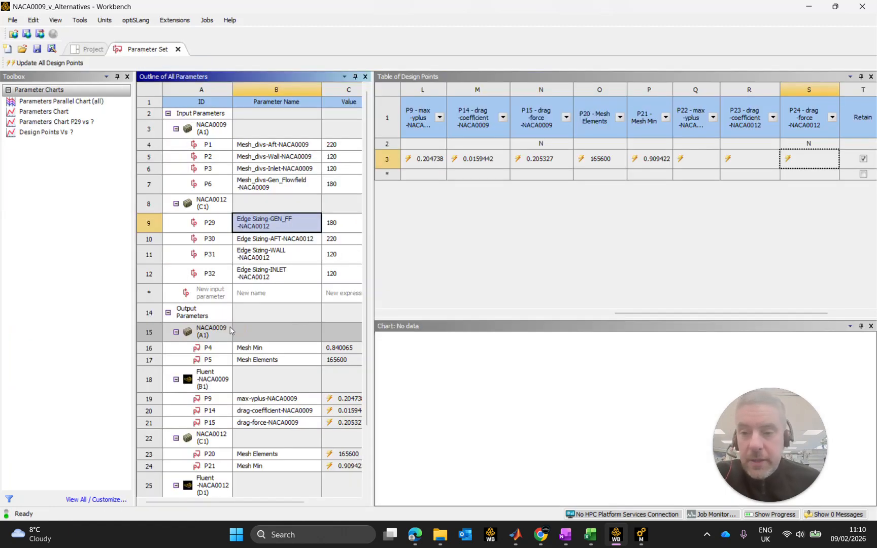
click(384, 161)
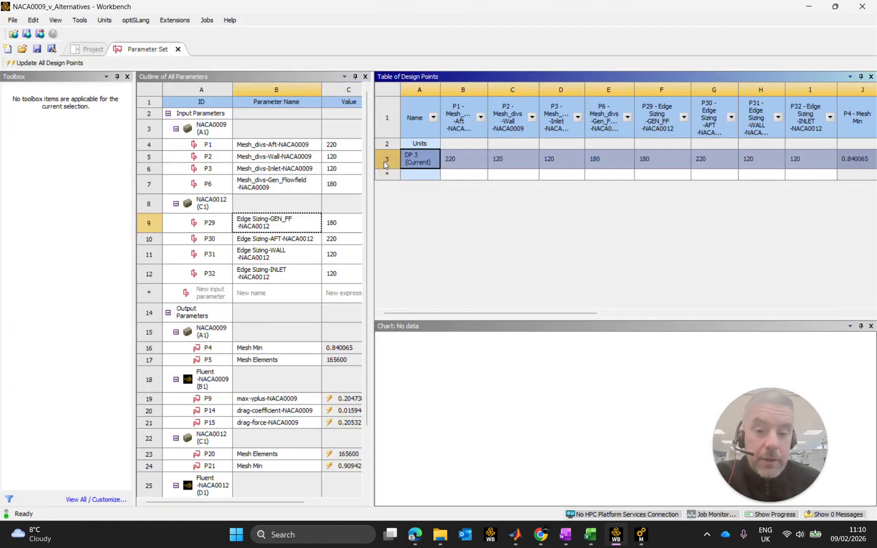
click(78, 63)
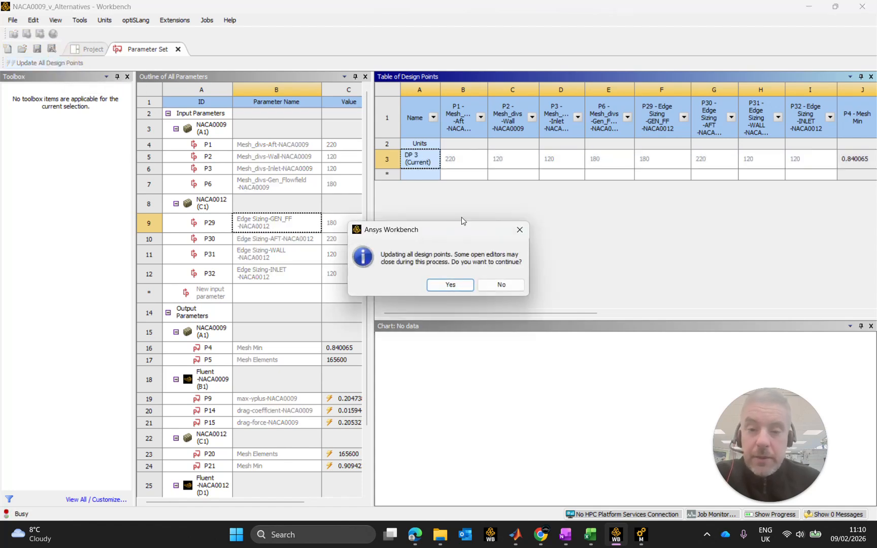
click(460, 285)
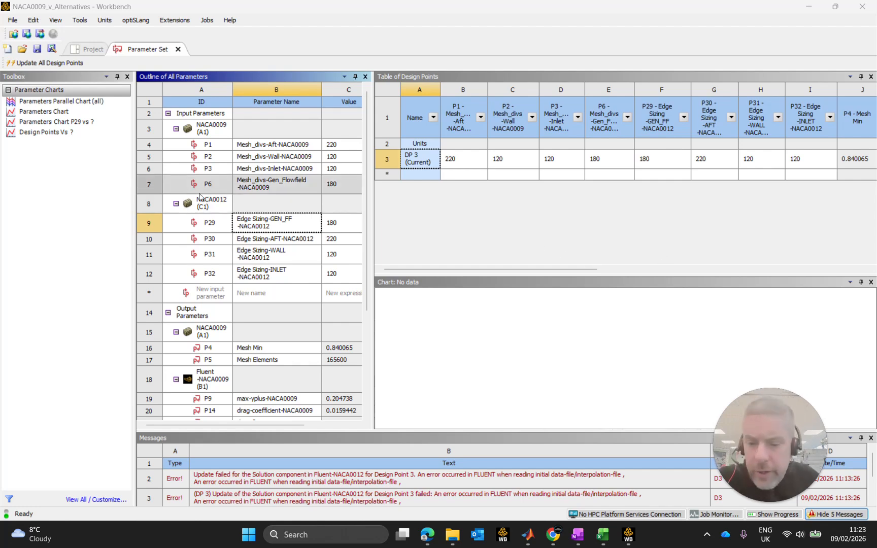
Enlarge the messages area to read the messages from the design point update.
drag(442, 432, 447, 418)
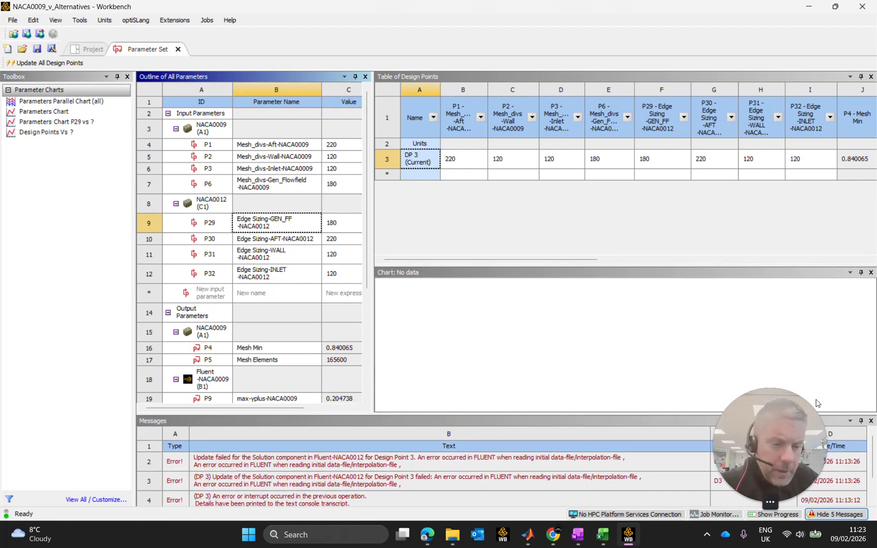
drag(876, 227, 870, 201)
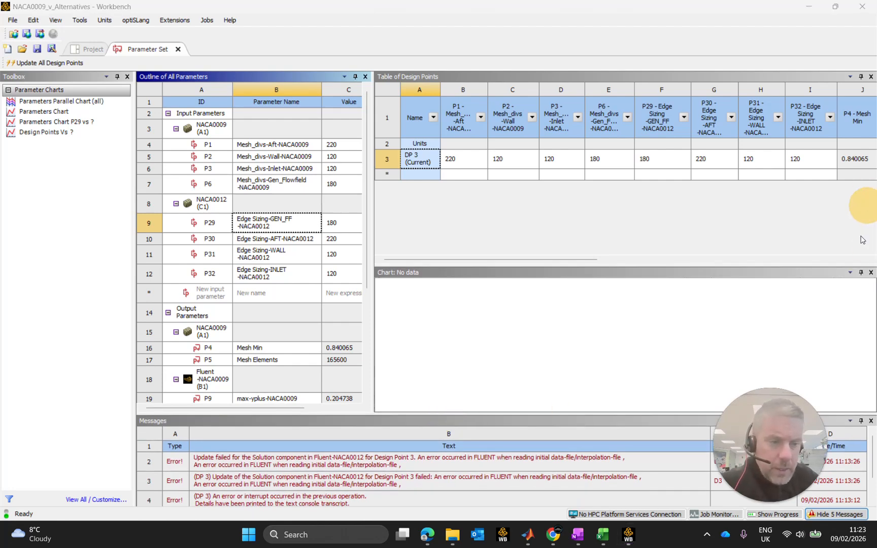
drag(775, 438, 820, 429)
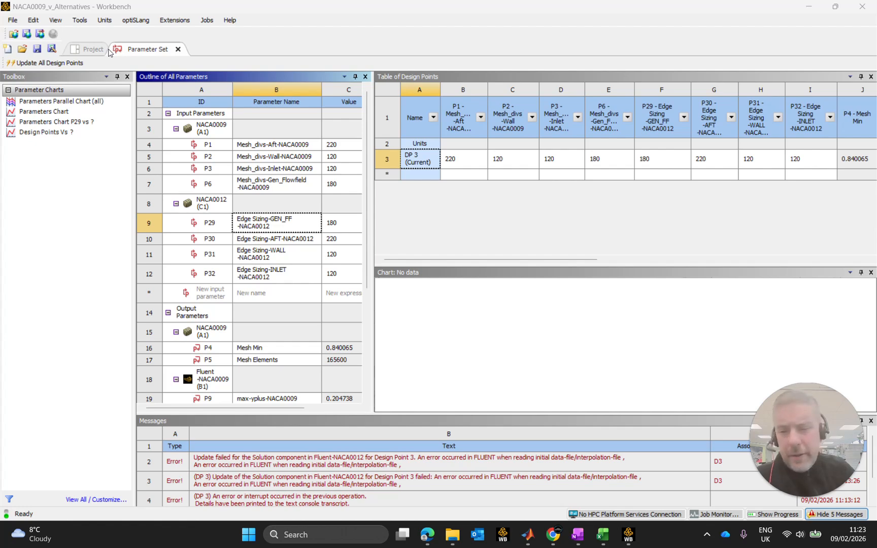
Return to the project schematic and open the Fluent-NACA0012 Setup, starting Fluent with the existing launcher settings.
click(96, 50)
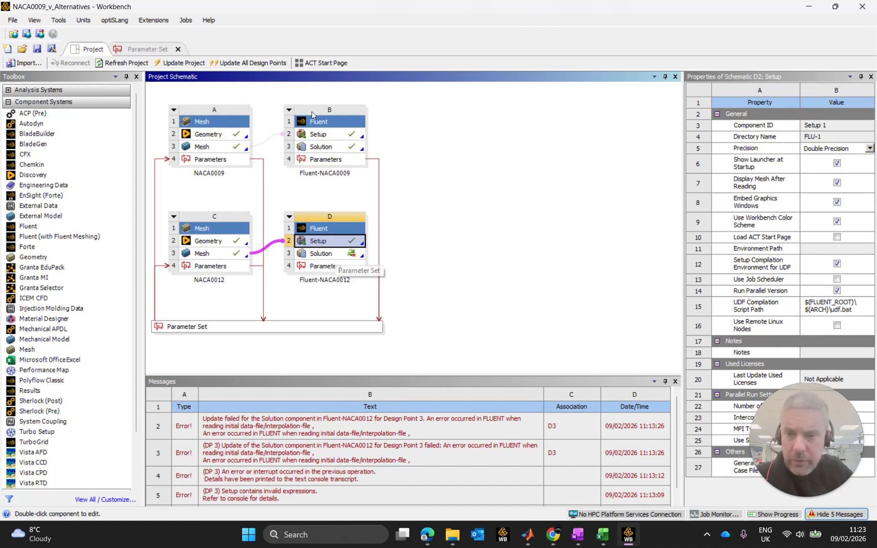
double_click(326, 244)
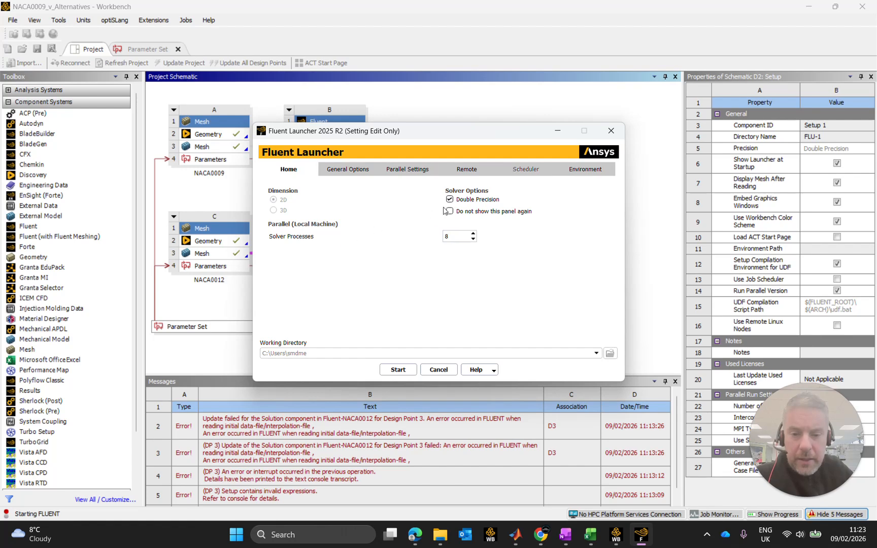
click(414, 371)
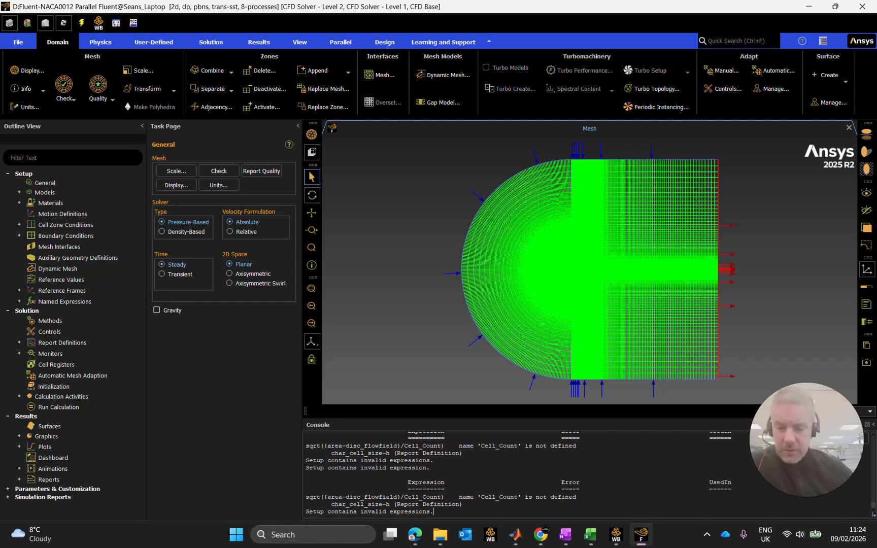
Expand the named expressions and inspect the Cell_Count definition, closing it without changes.
click(47, 308)
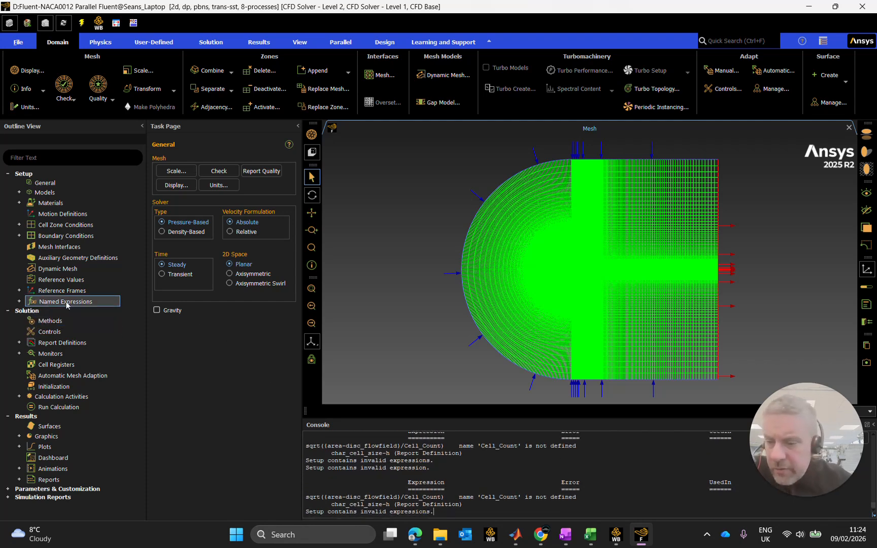
click(19, 302)
click(90, 334)
double_click(76, 324)
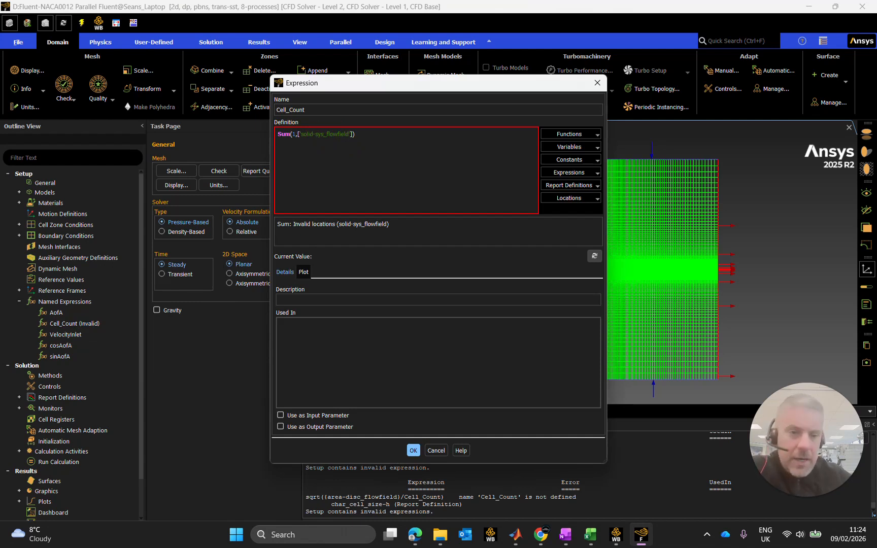
click(597, 83)
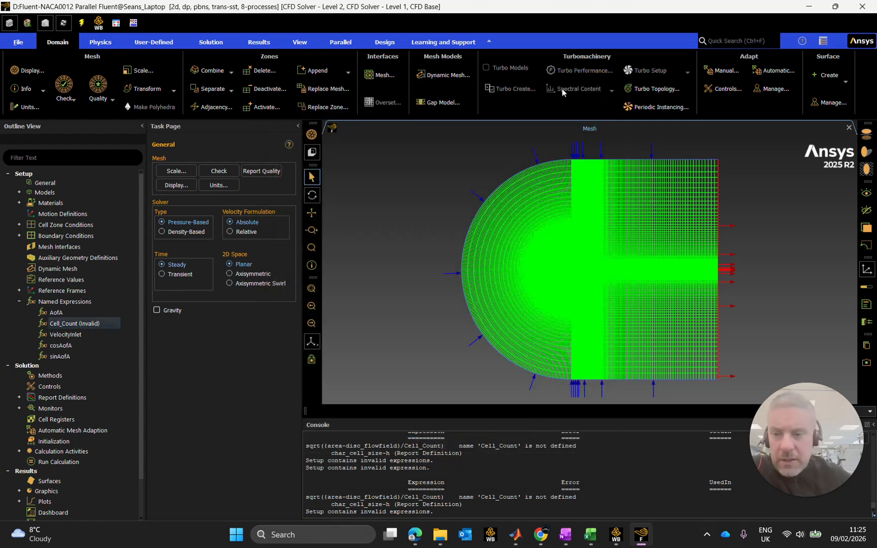
Print the incoming mesh zones to the console from the recorded mesh operations and close the dialog.
click(23, 42)
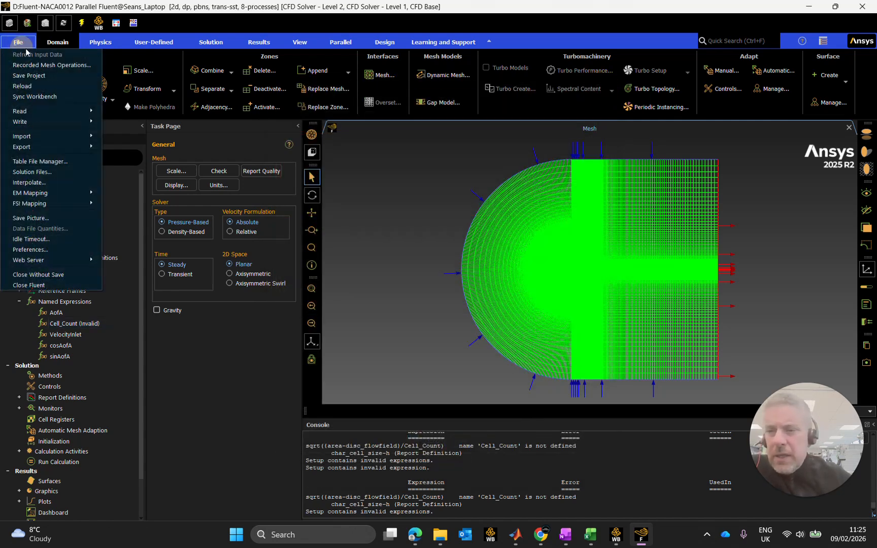
click(64, 65)
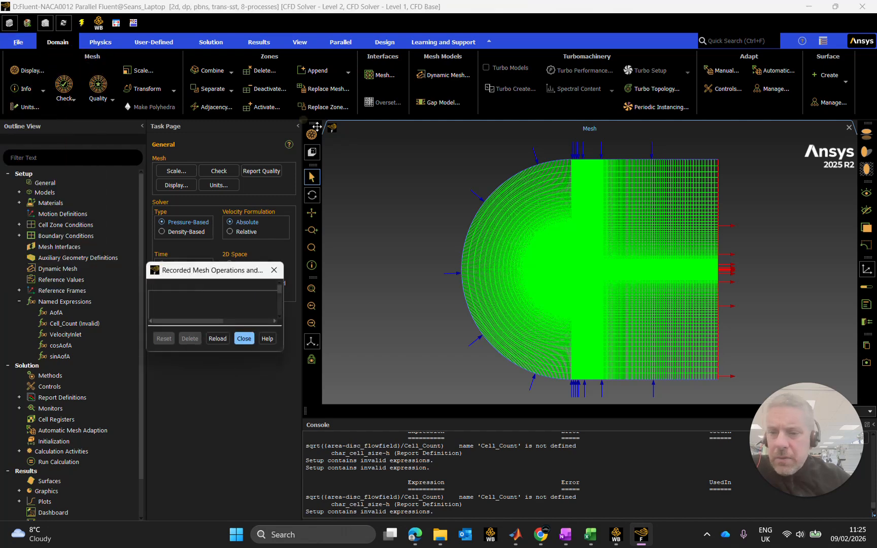
drag(290, 270, 331, 126)
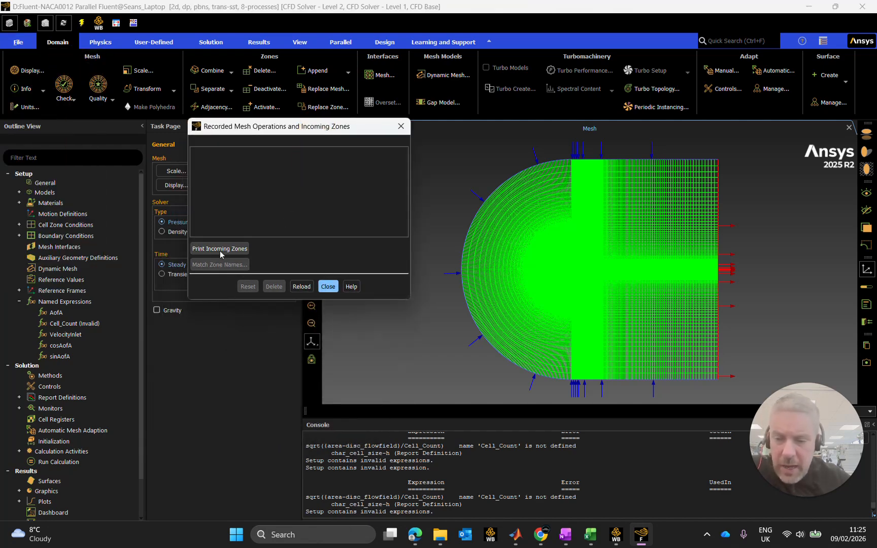
click(223, 249)
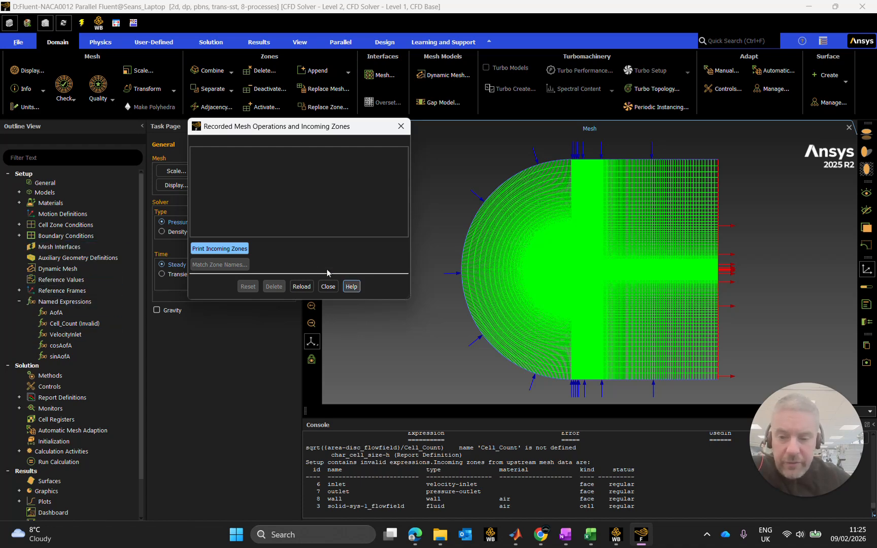
click(329, 288)
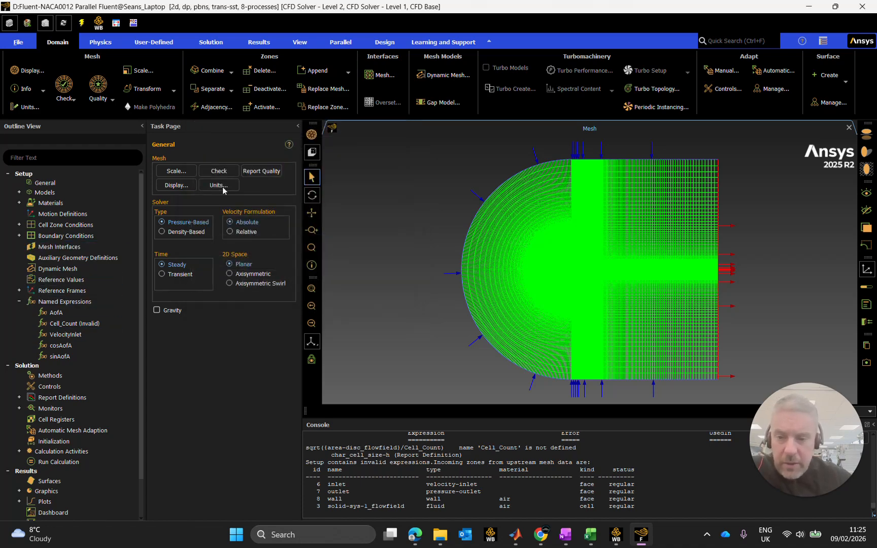
Correct the Cell_Count expression to Sum(1,['solid-sys-1_flowfield']), refresh its current value and accept the definition.
click(85, 326)
double_click(85, 325)
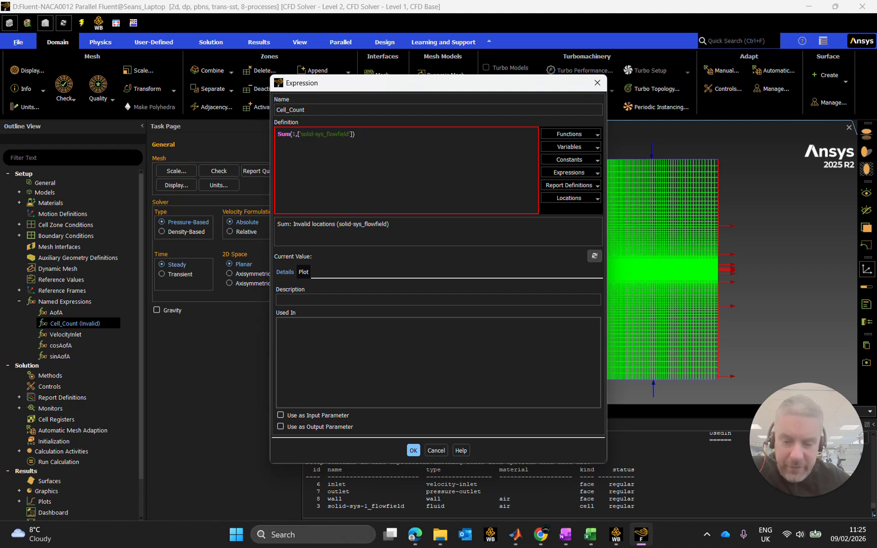
click(325, 135)
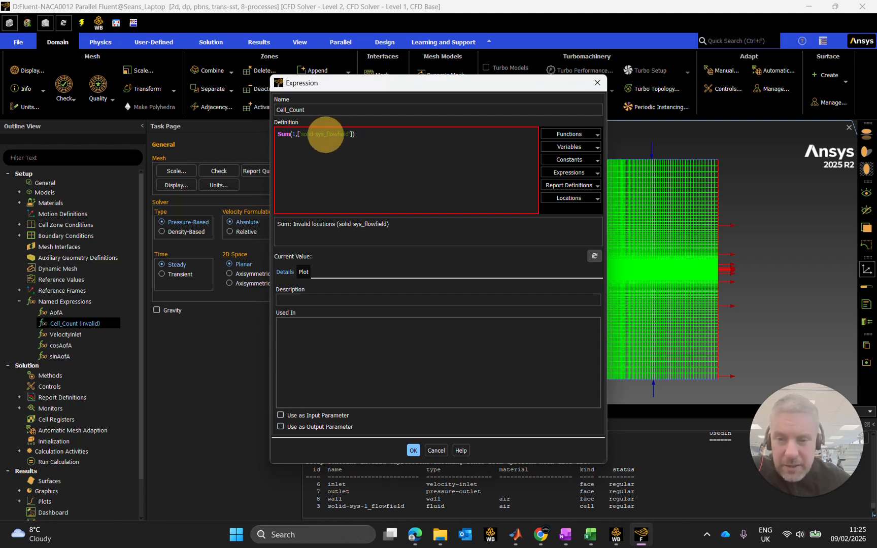
click(324, 137)
triple_click(323, 136)
click(347, 135)
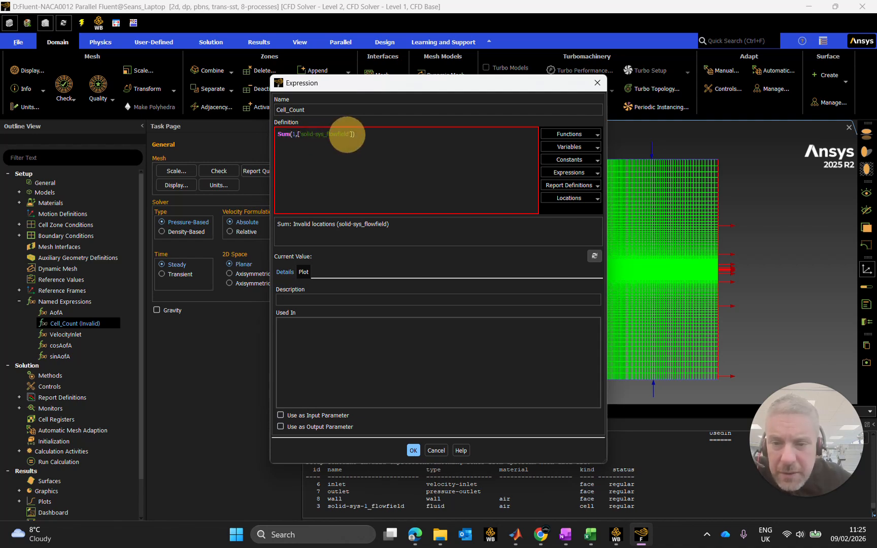
click(323, 134)
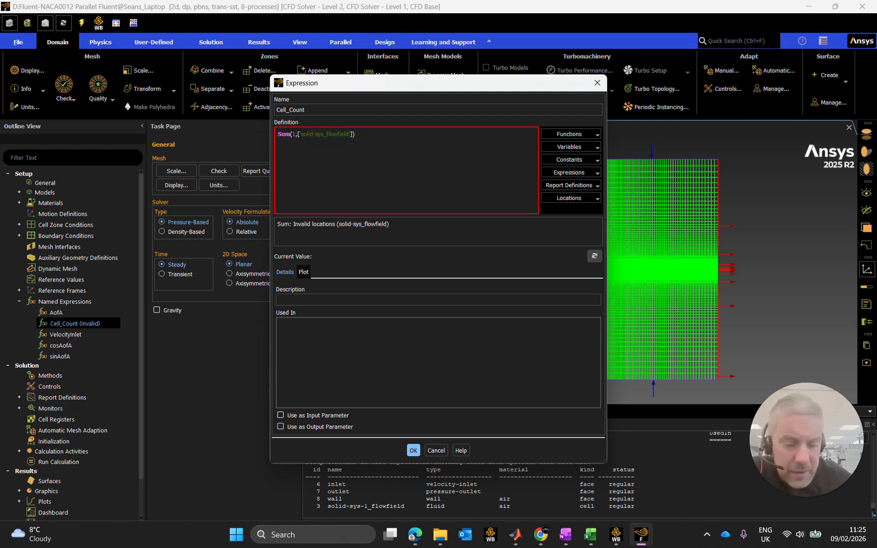
text(-1)
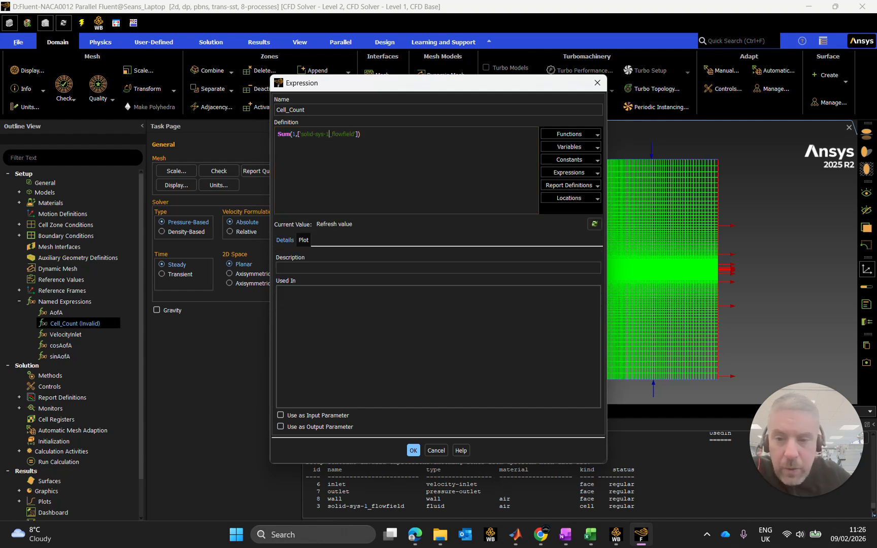
click(409, 133)
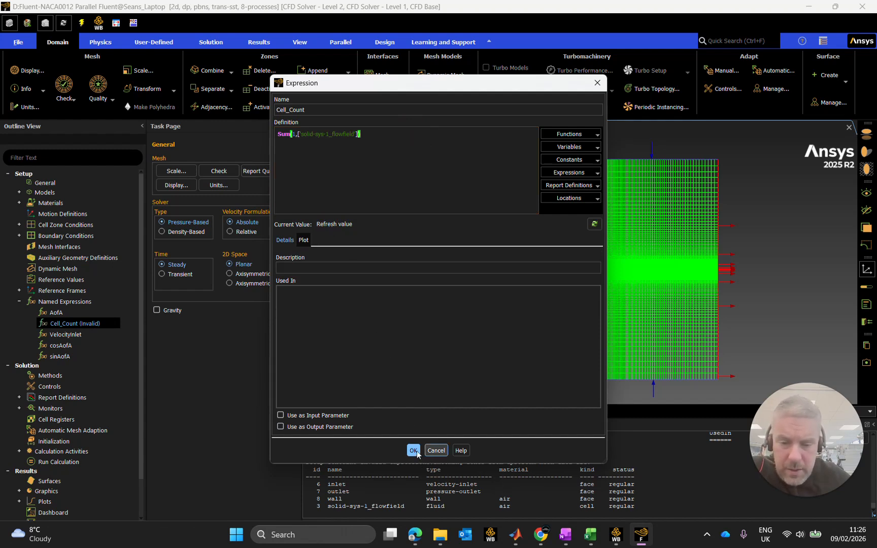
click(593, 224)
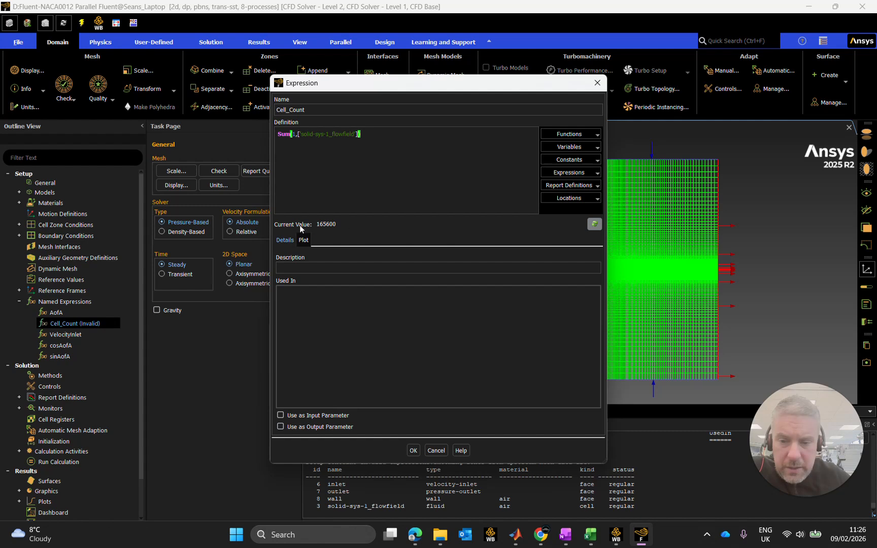
click(413, 451)
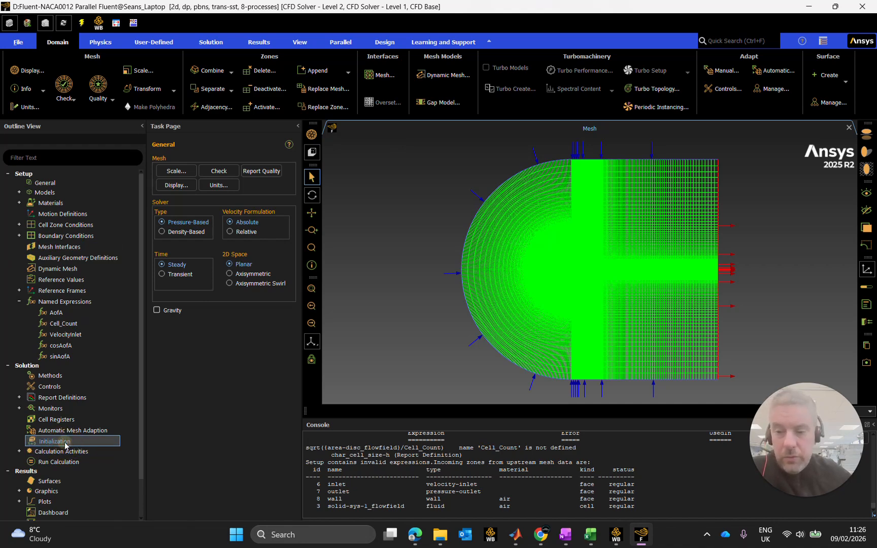
Initialize the NACA0012 solution with hybrid initialization, run the calculation for 1000 iterations and dismiss the completion notice.
click(66, 441)
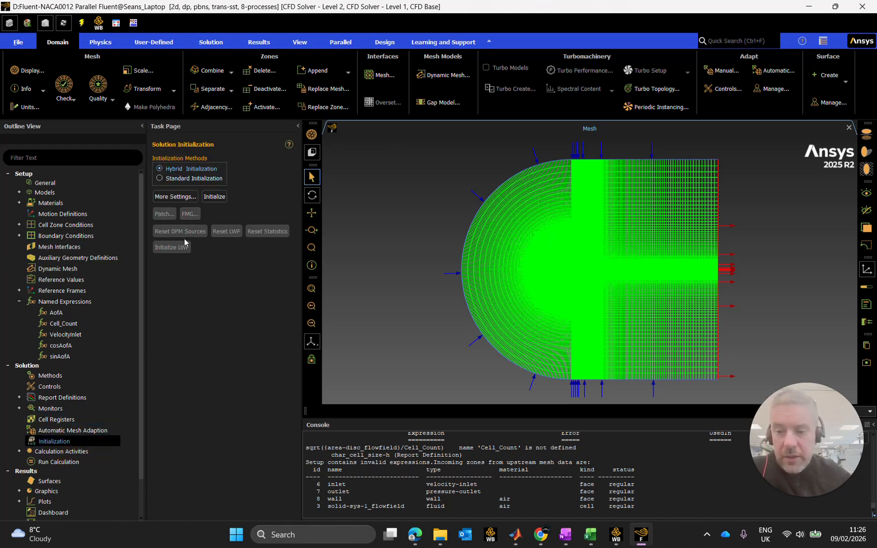
click(189, 197)
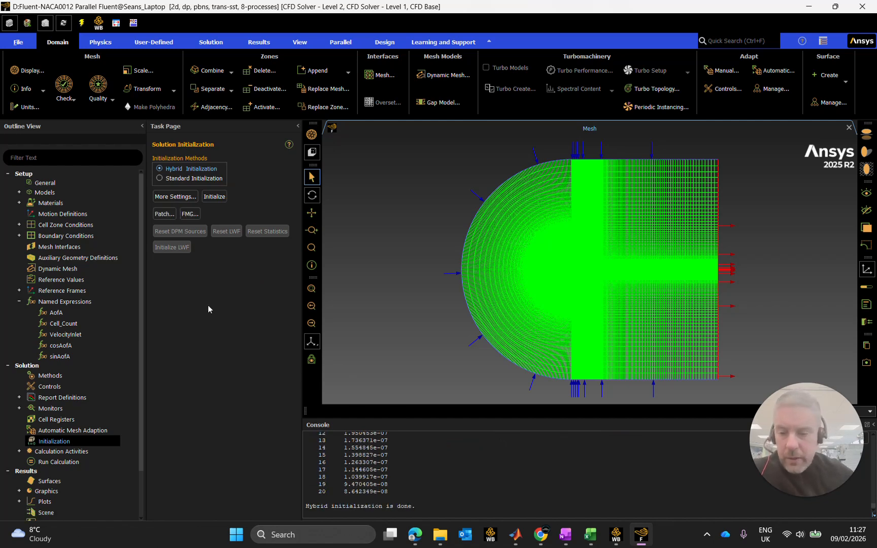
click(77, 462)
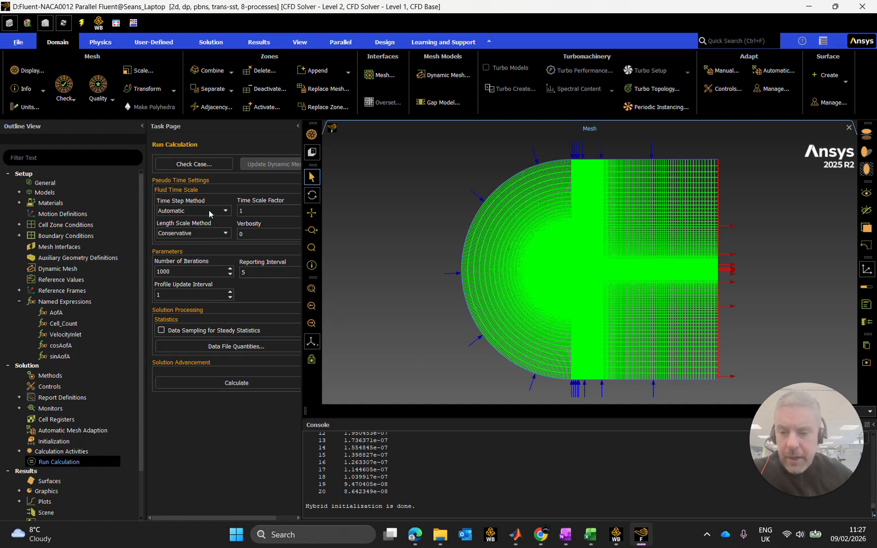
click(206, 387)
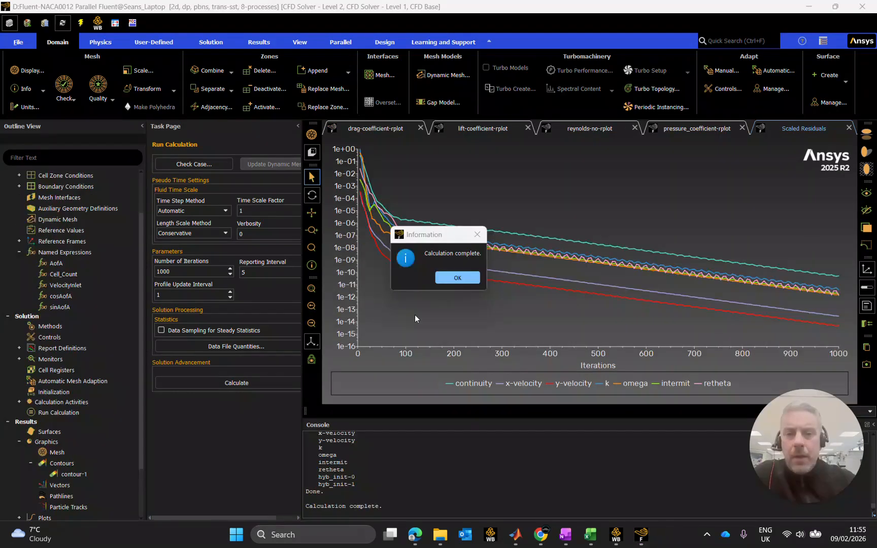
click(33, 182)
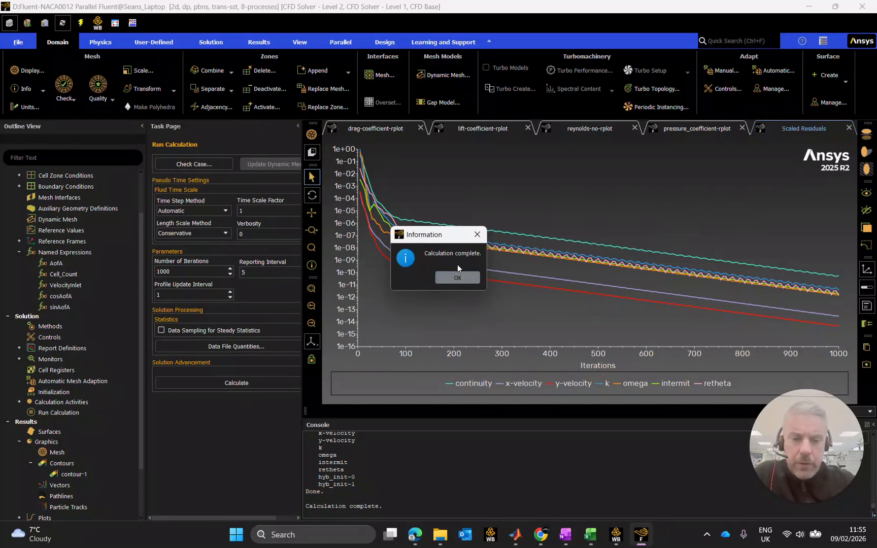
click(445, 279)
mouse_move(380, 242)
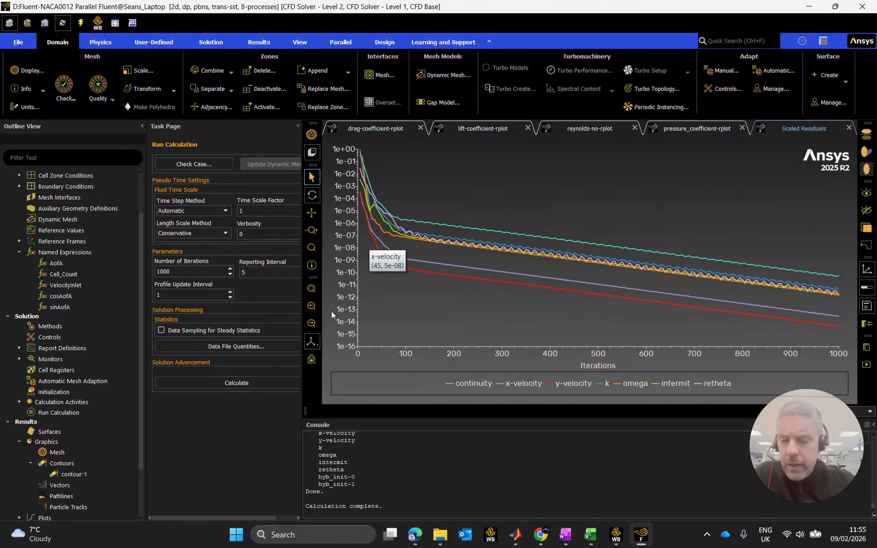
Switch to Workbench and compare the NACA0009 and NACA0012 drag coefficients and drag forces in the design points table, widening their columns.
key(alt+Tab)
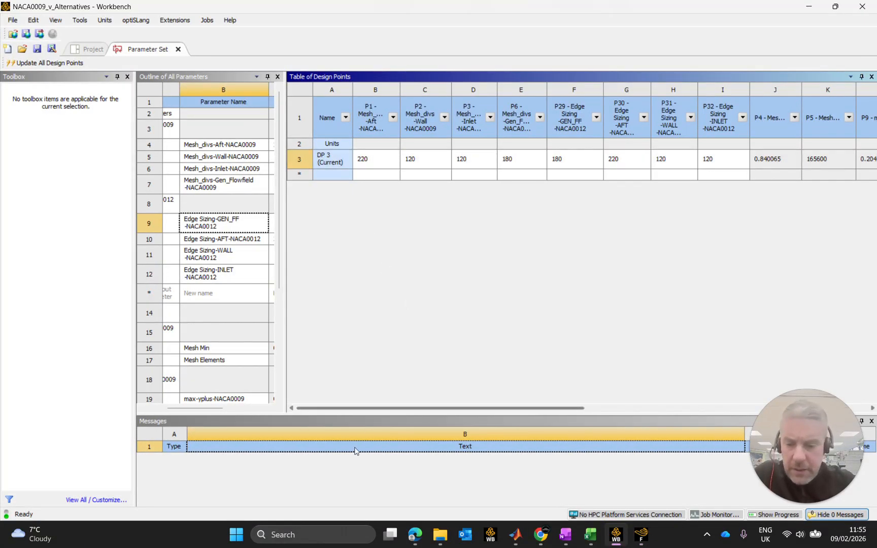
drag(369, 408, 605, 407)
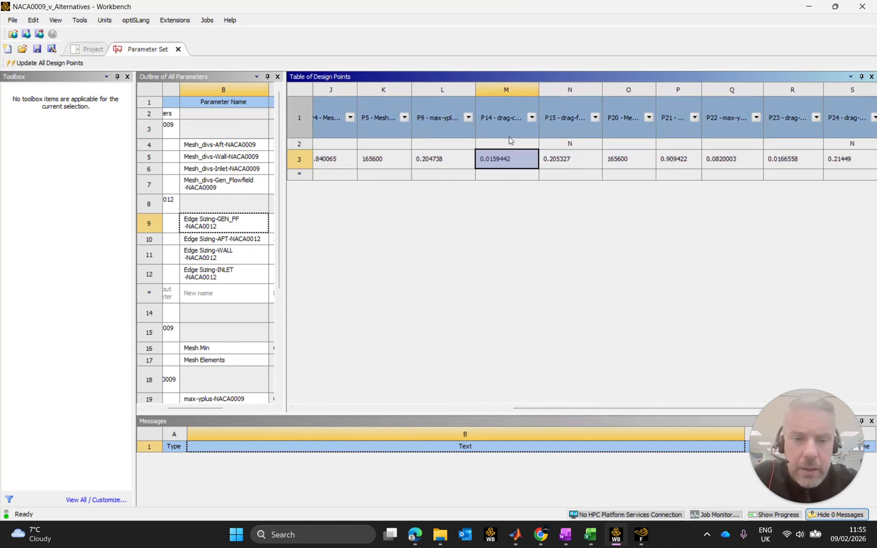
drag(539, 89, 551, 88)
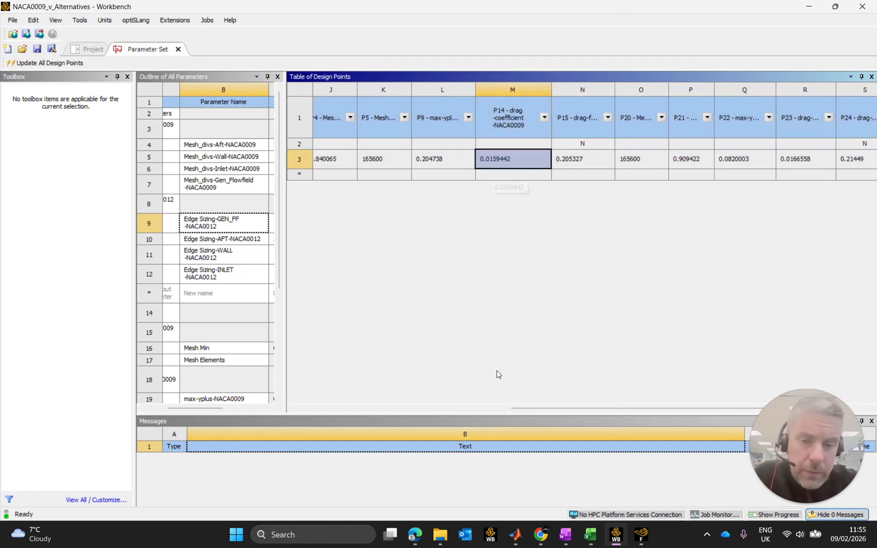
drag(569, 409, 591, 409)
drag(794, 90, 802, 90)
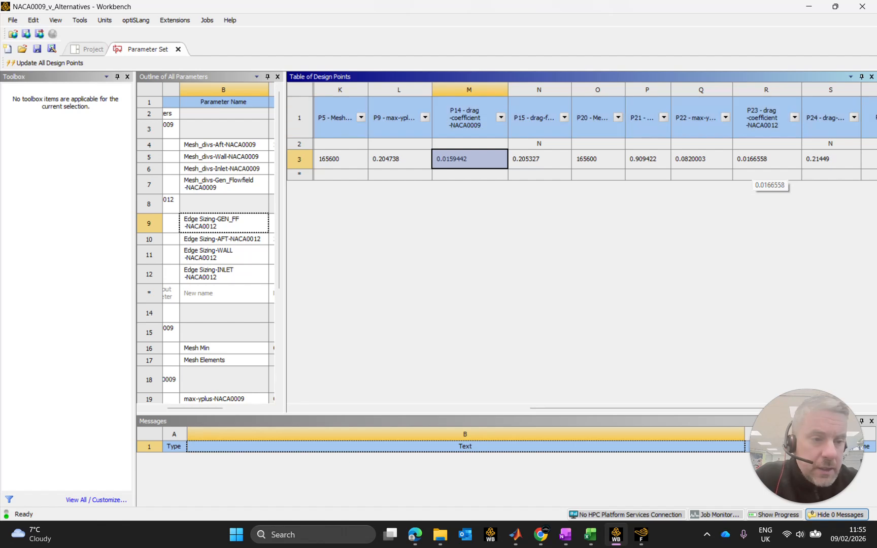
drag(862, 90, 866, 91)
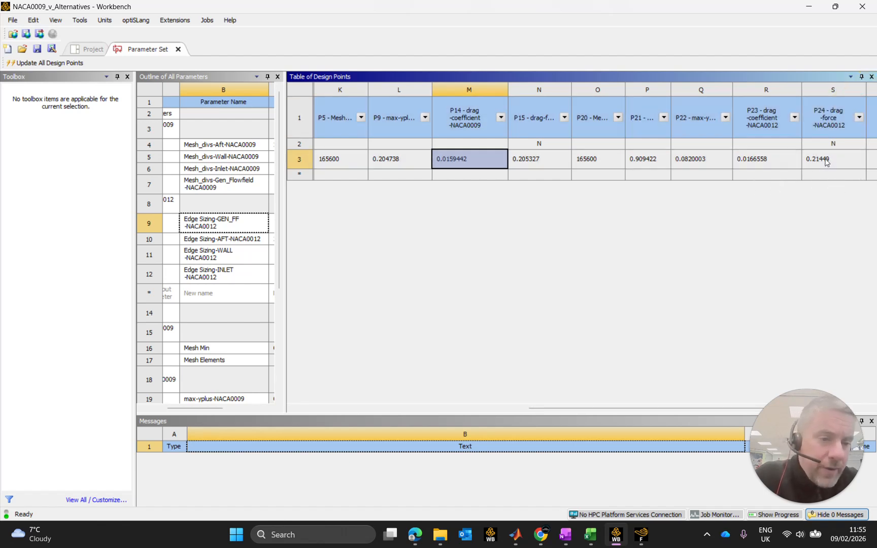
drag(572, 90, 581, 89)
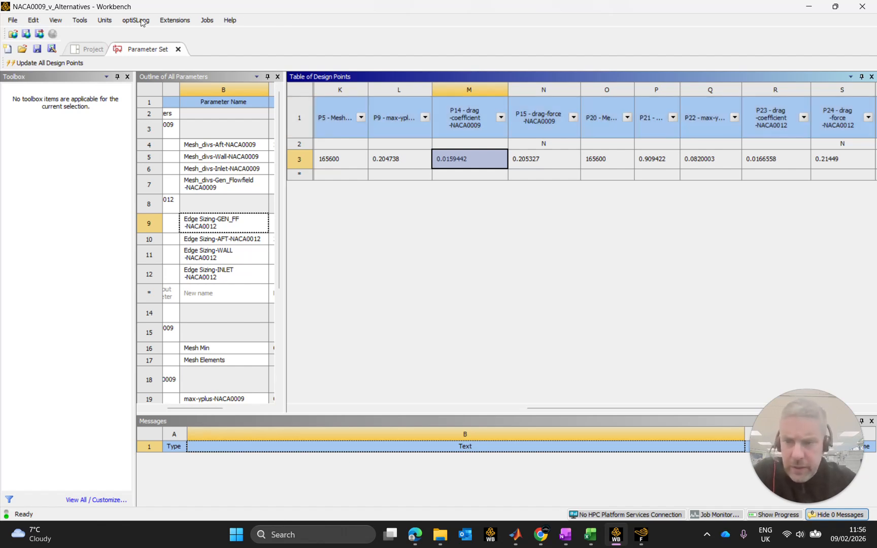
Bring up Fluent to view the scaled residuals, minimise it, and return to the Workbench project schematic with a shorter messages area.
click(641, 535)
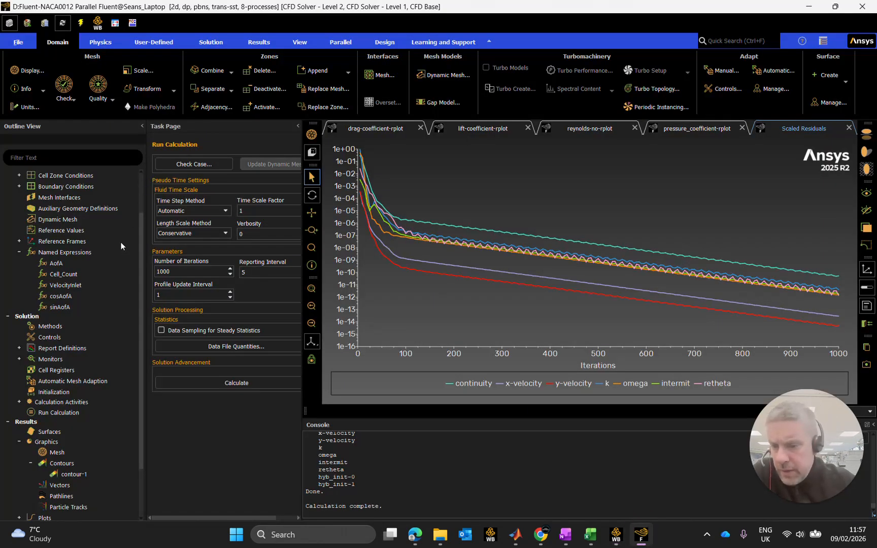
click(802, 8)
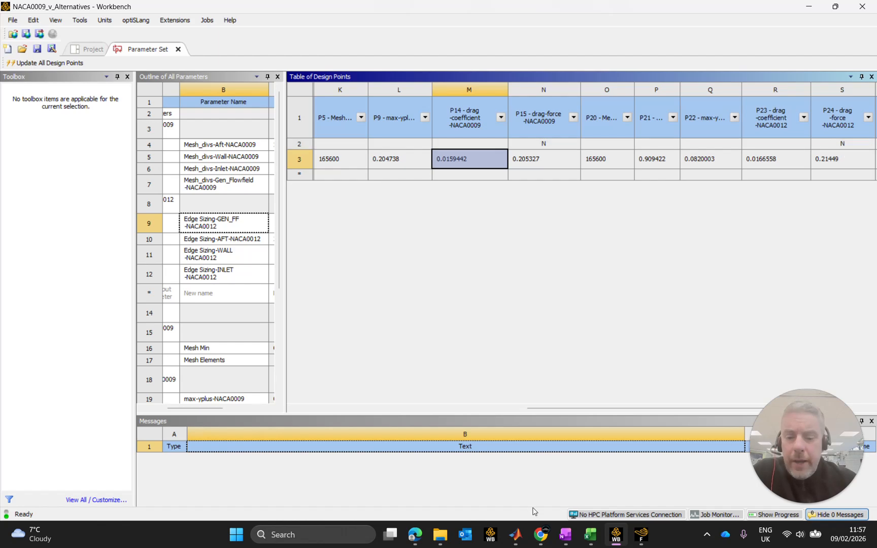
click(90, 50)
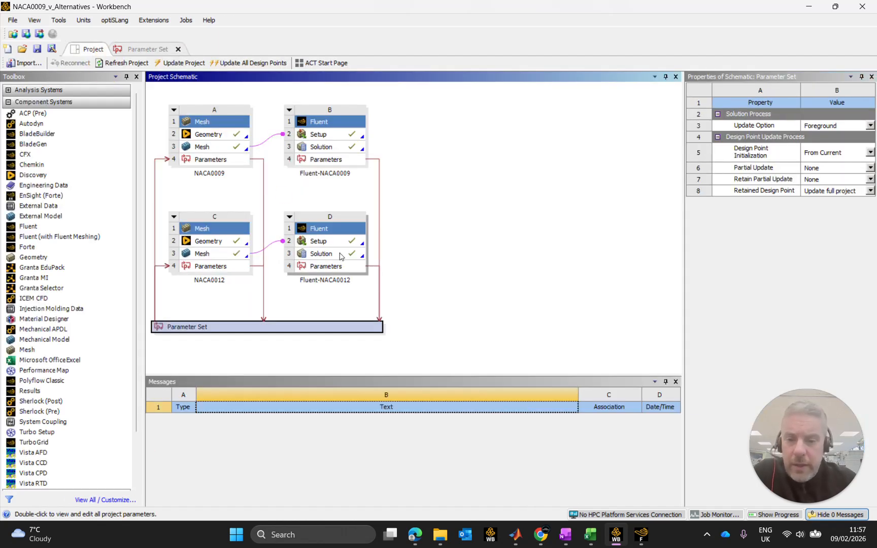
drag(598, 375, 598, 410)
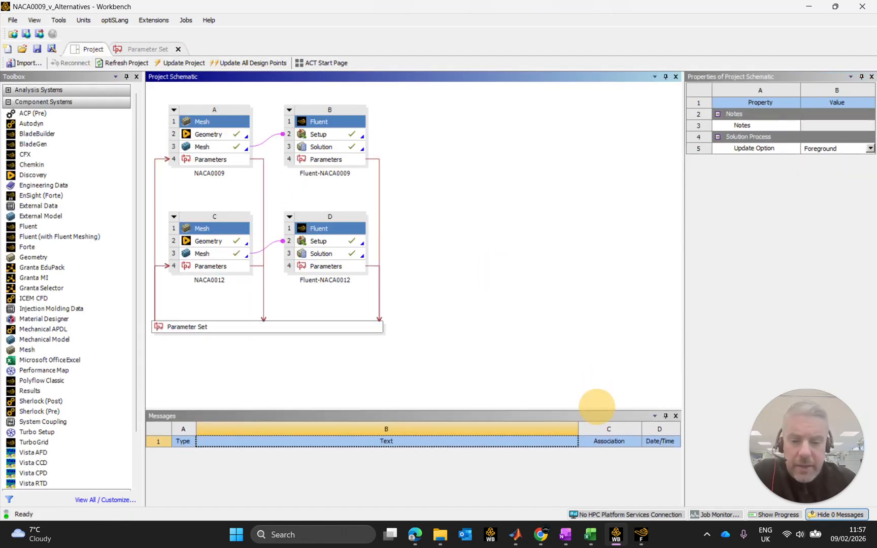